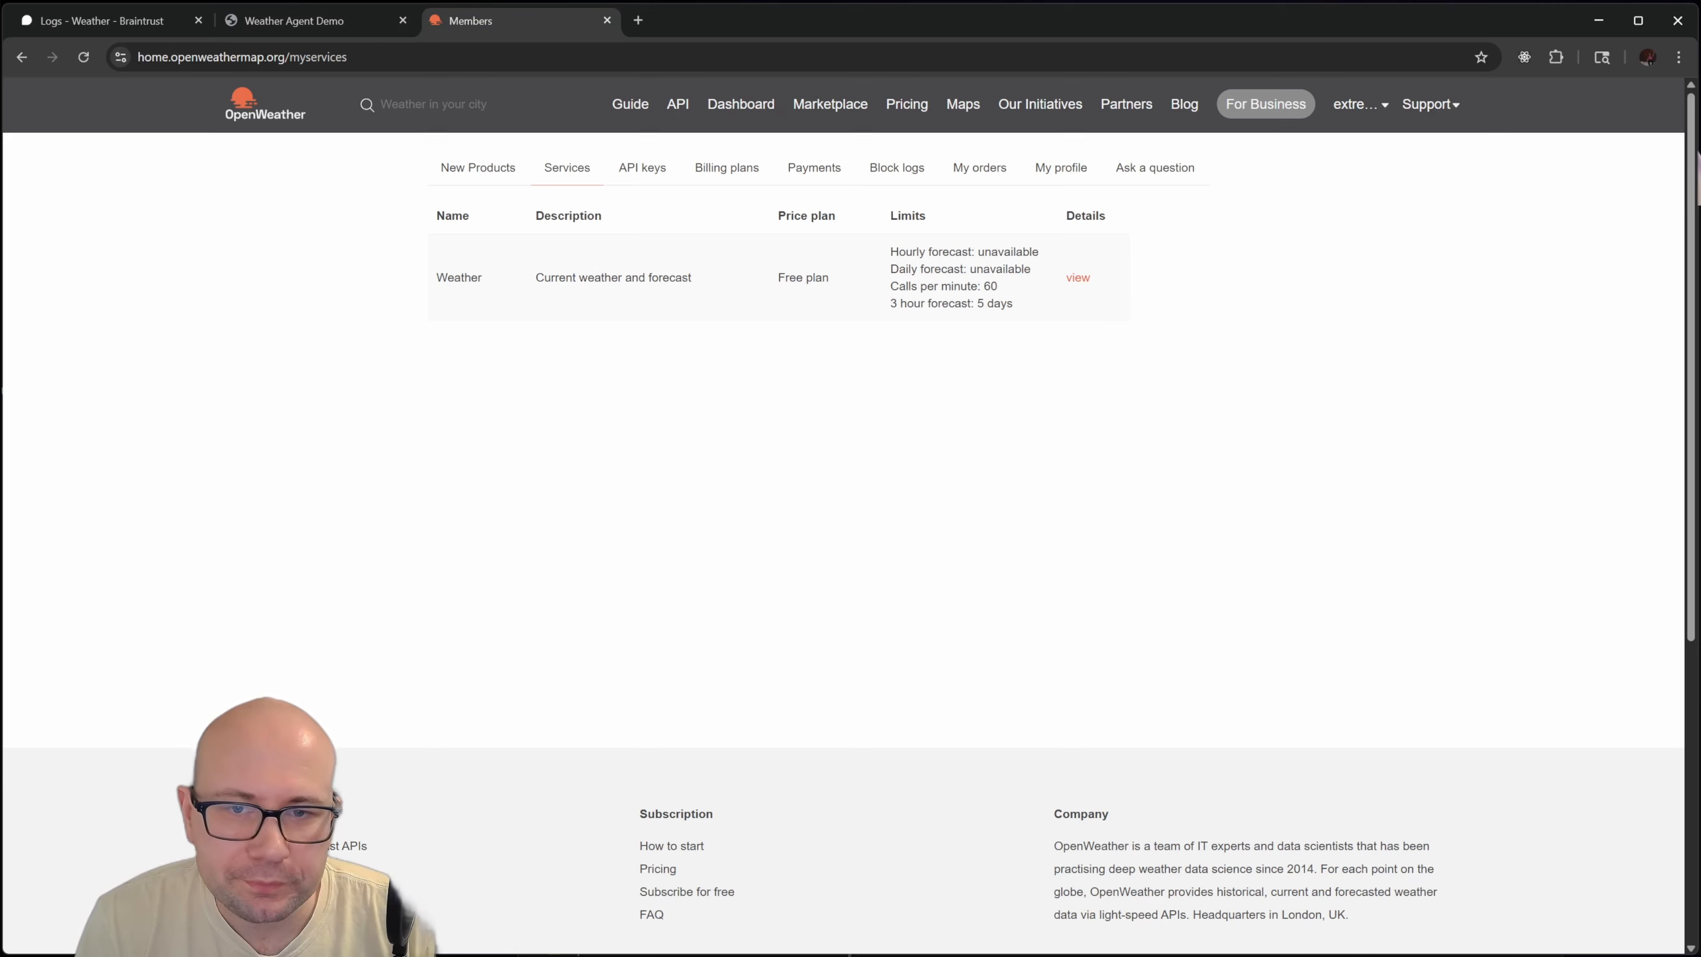
Review the Weather plan's limits on OpenWeather and the Weather Agent demo's answer about the current San Francisco temperature
drag(882, 255, 1023, 269)
click(991, 293)
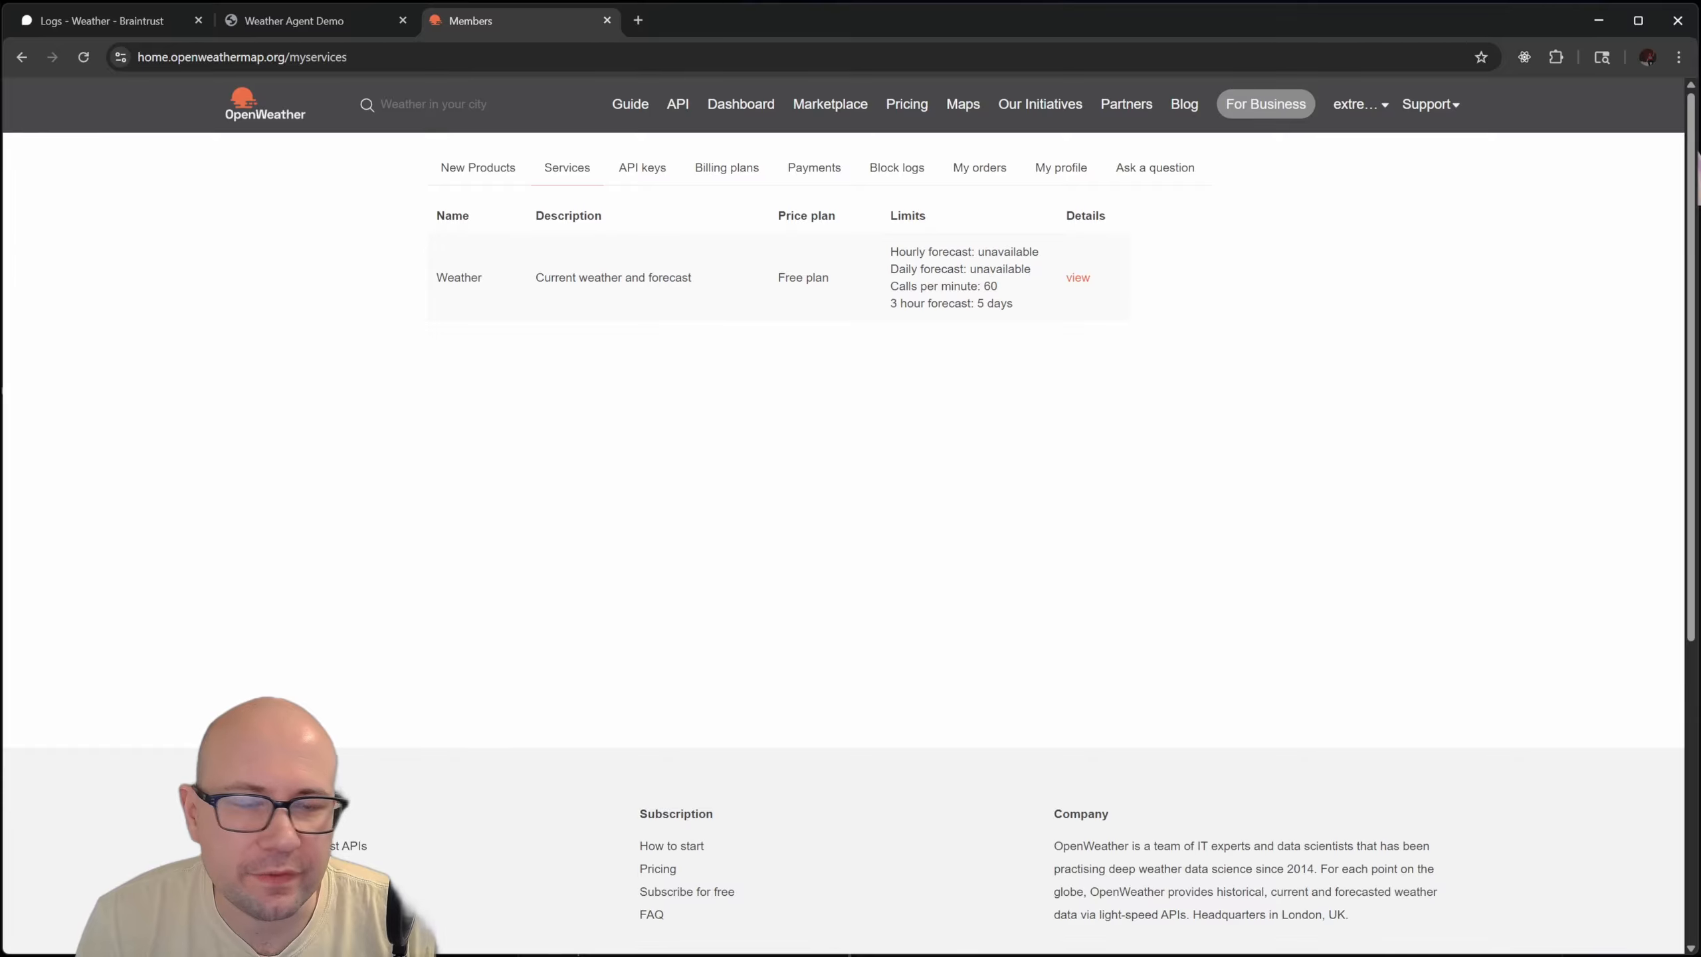
click(310, 28)
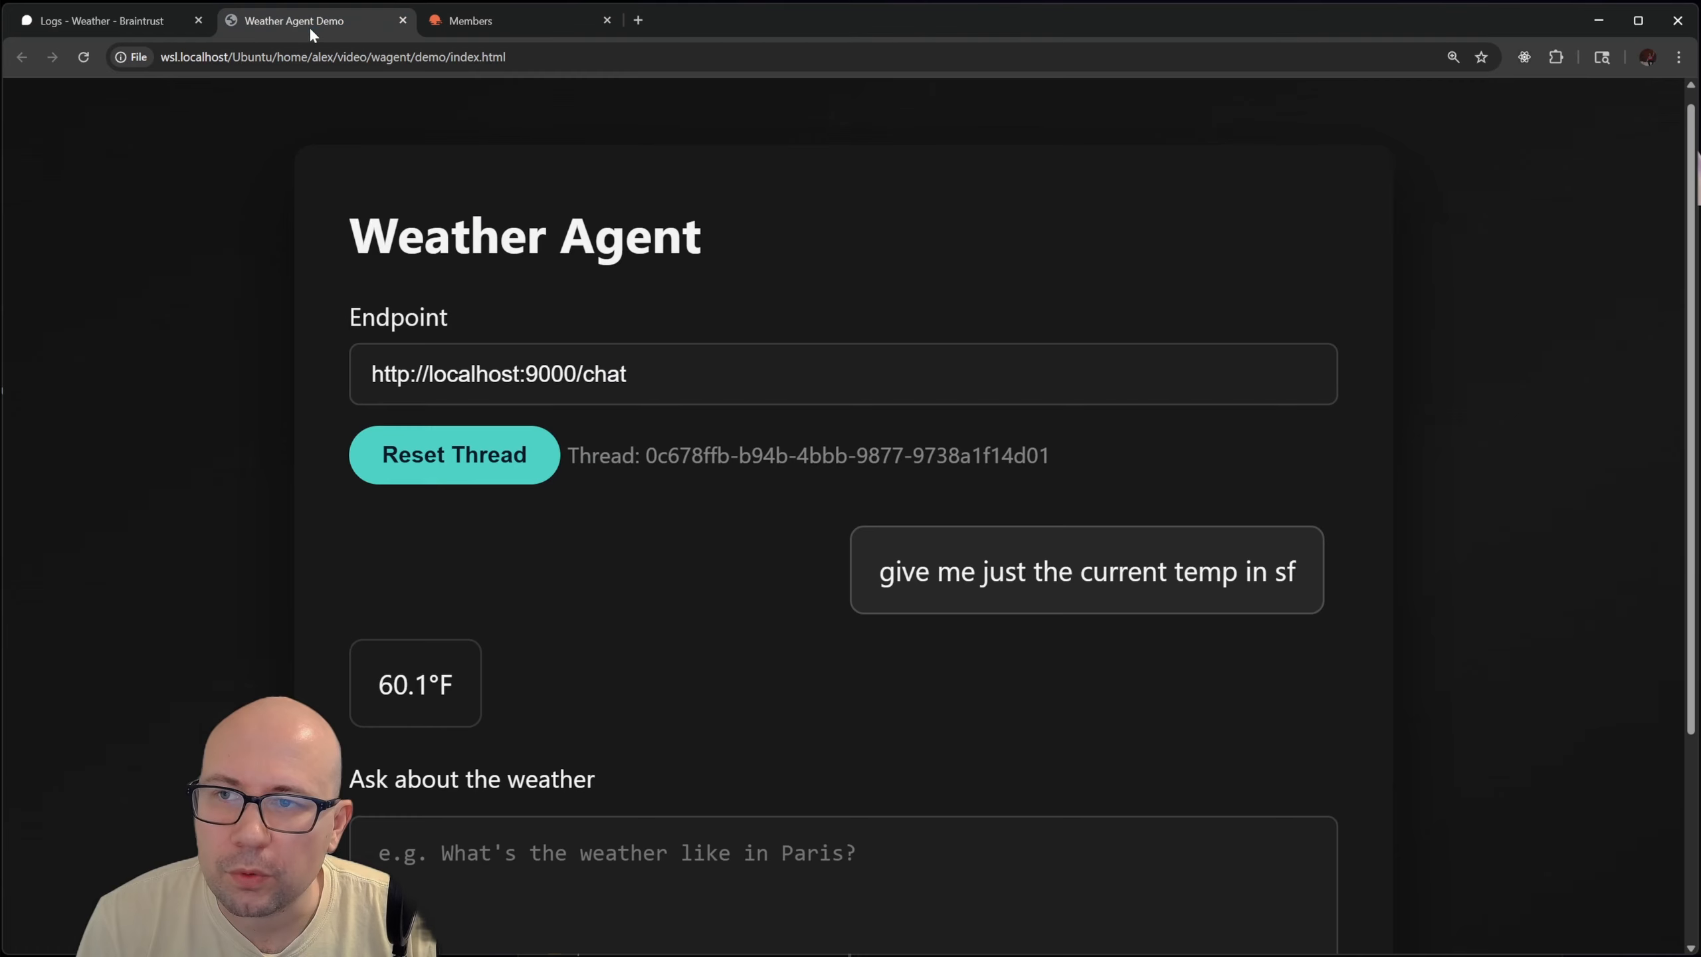
drag(379, 690, 455, 684)
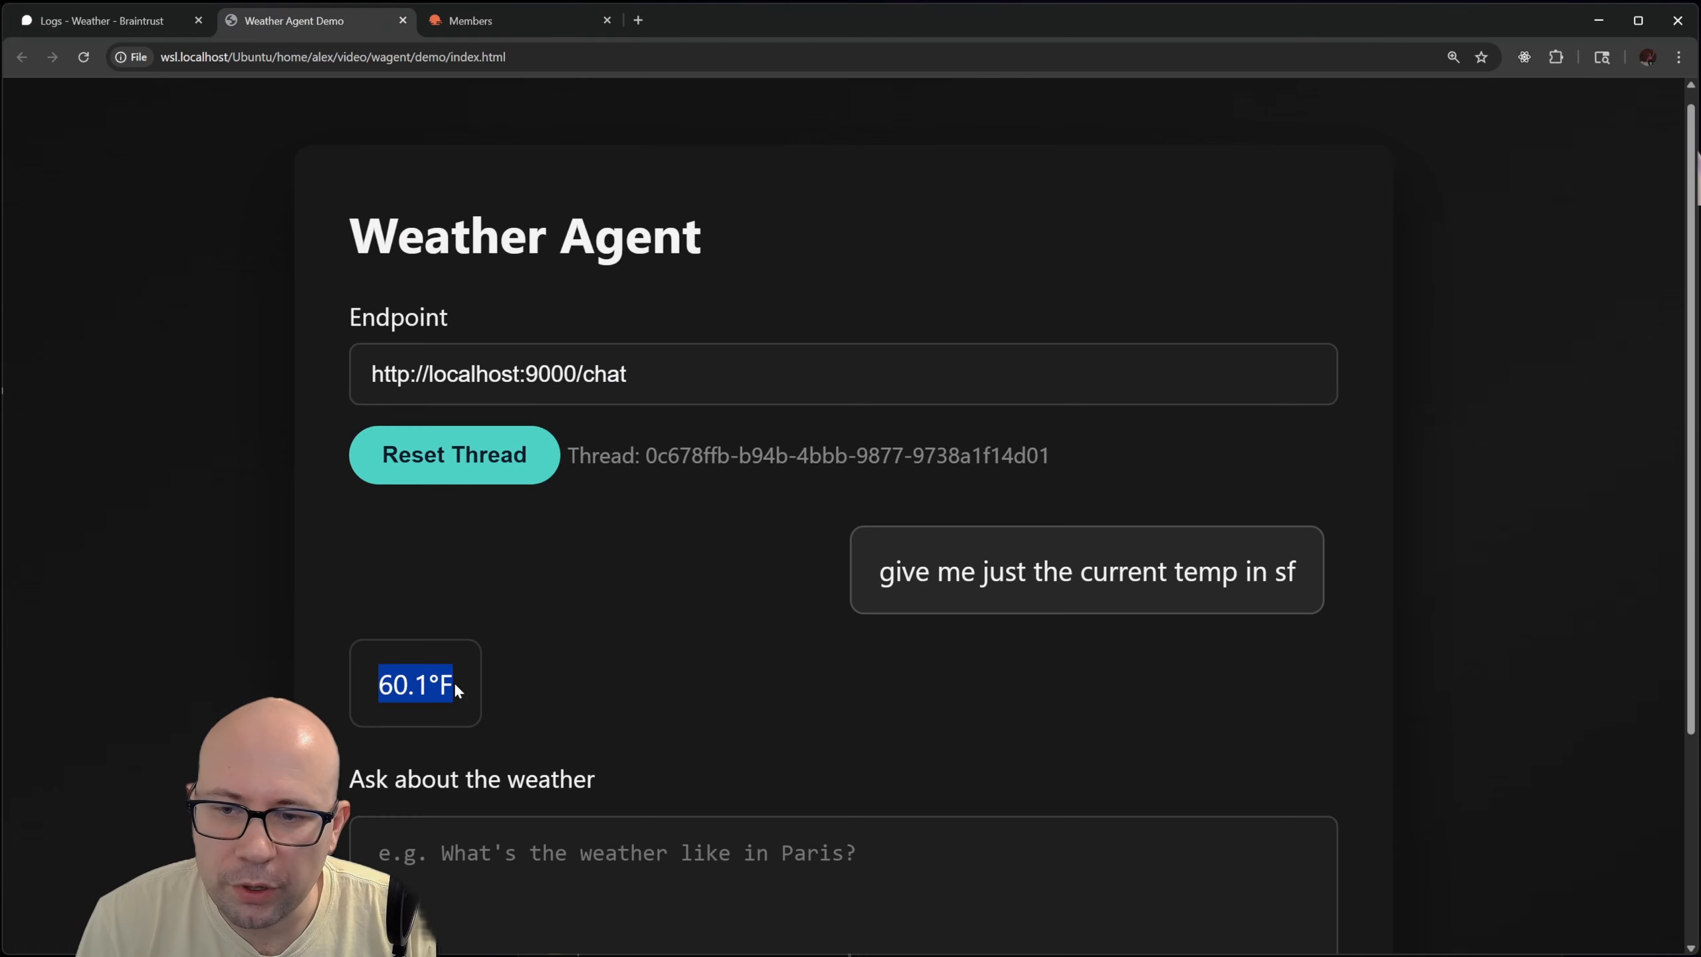
click(598, 659)
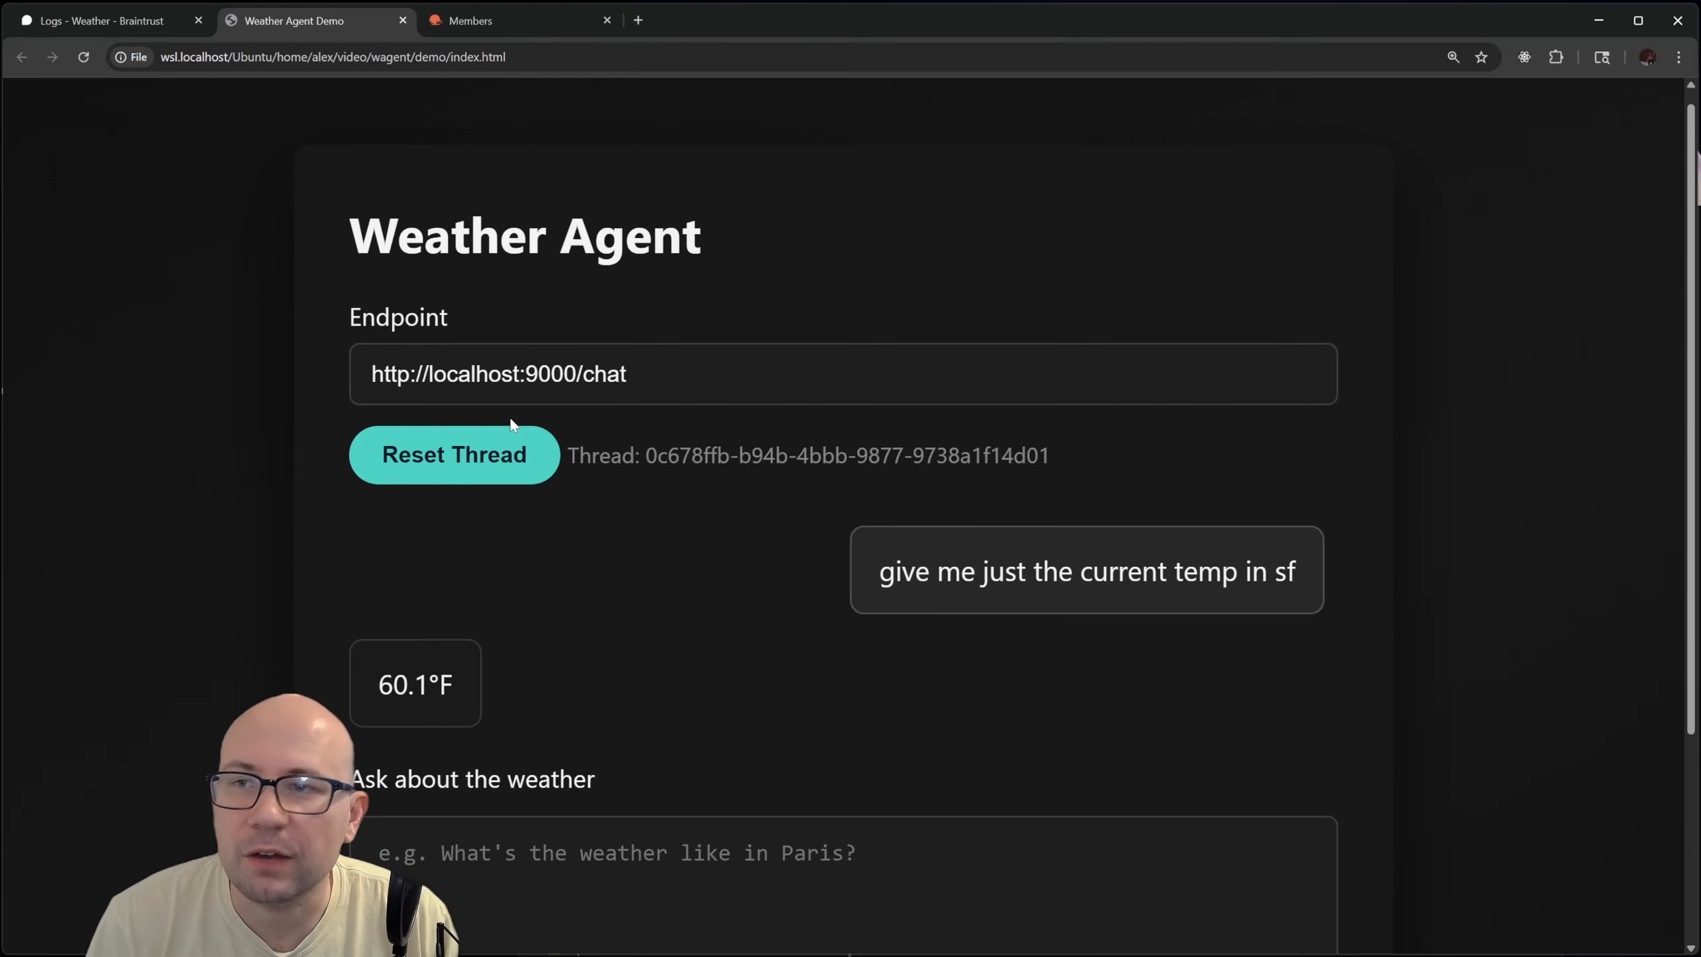
Switch to Braintrust, open scorer creation in the Weather project, and start a fresh Loop conversation
click(120, 27)
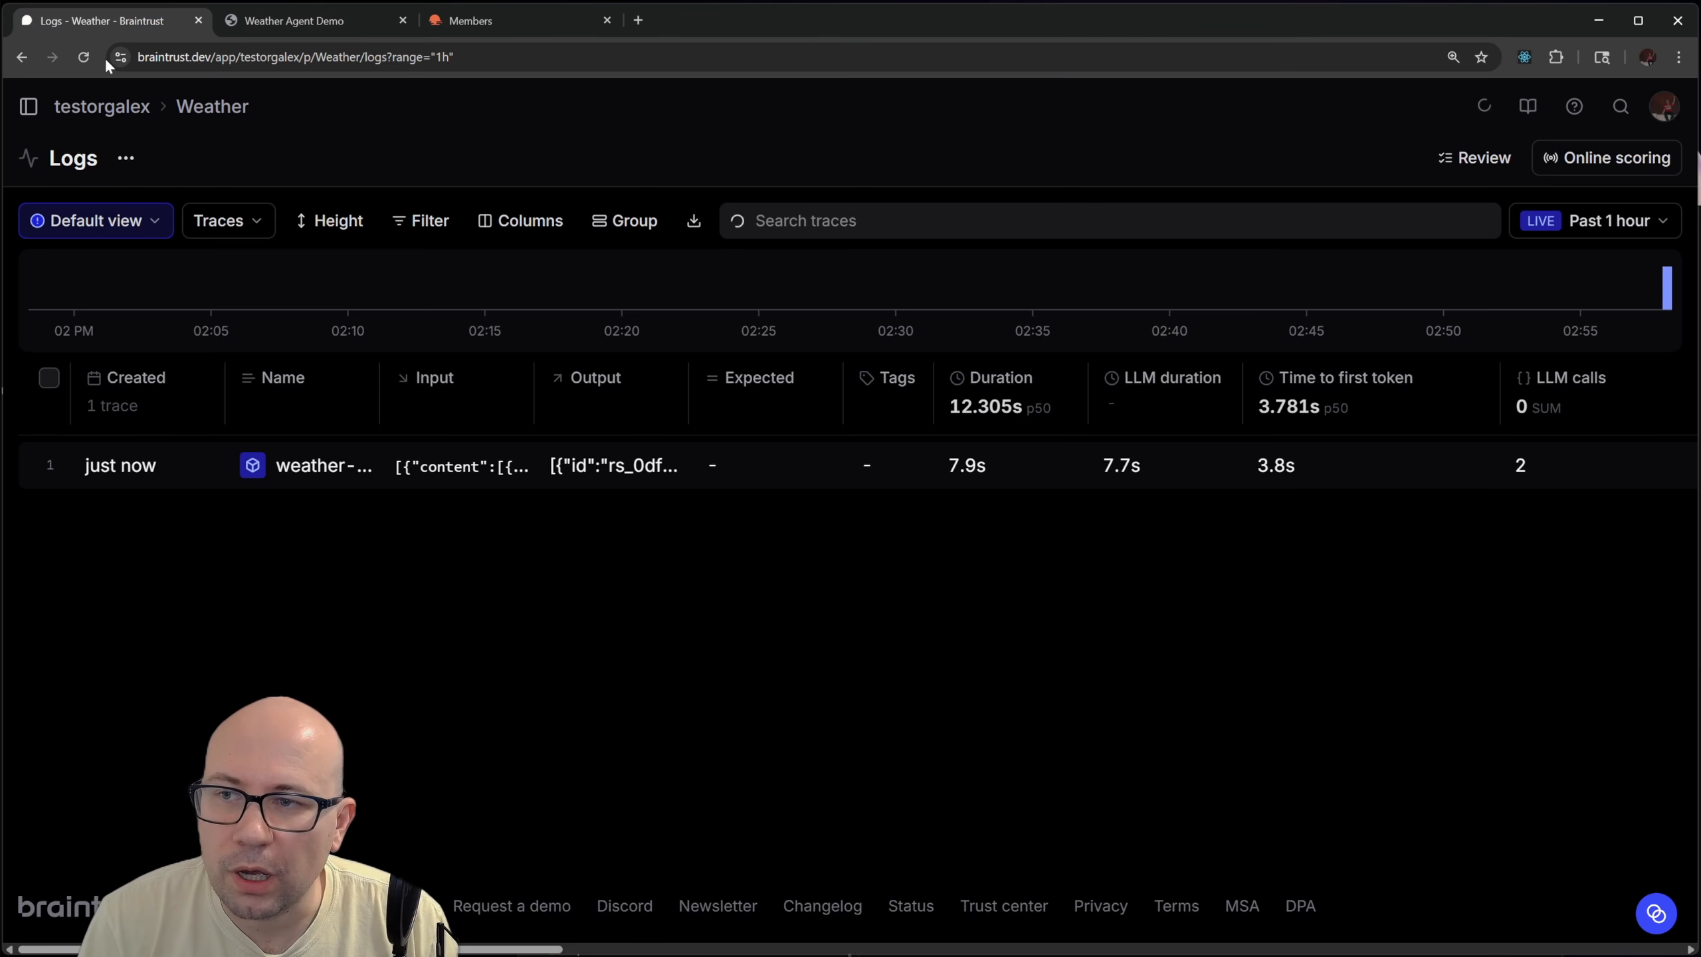
mouse_move(28, 106)
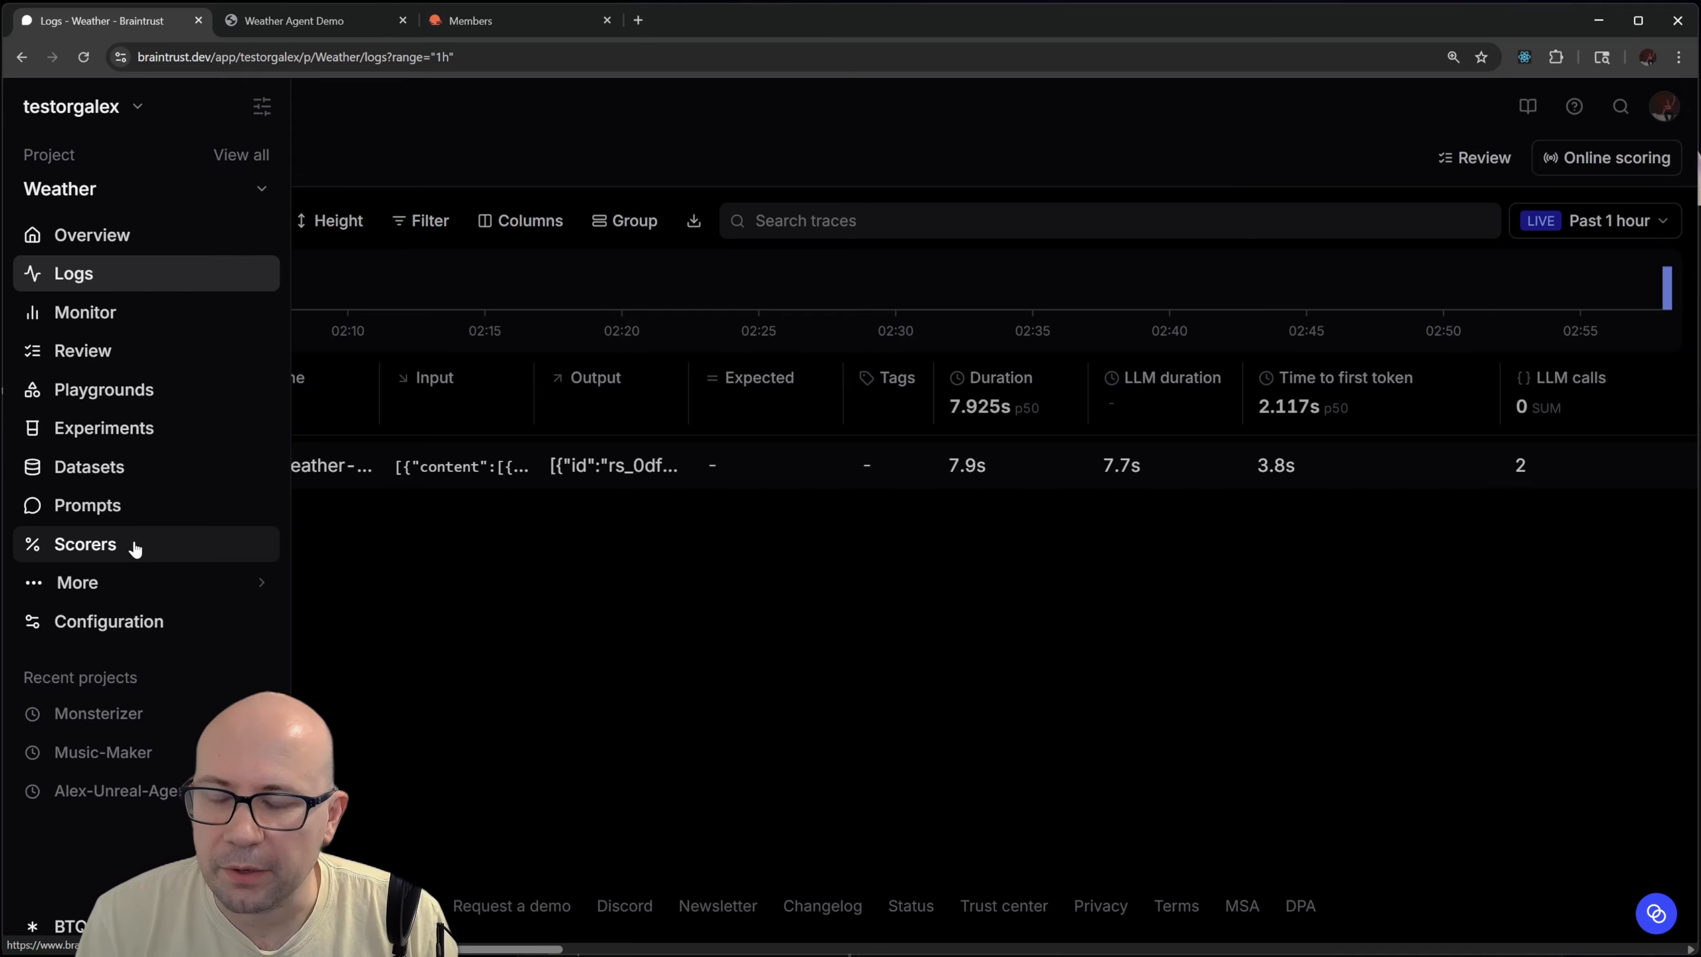
click(138, 546)
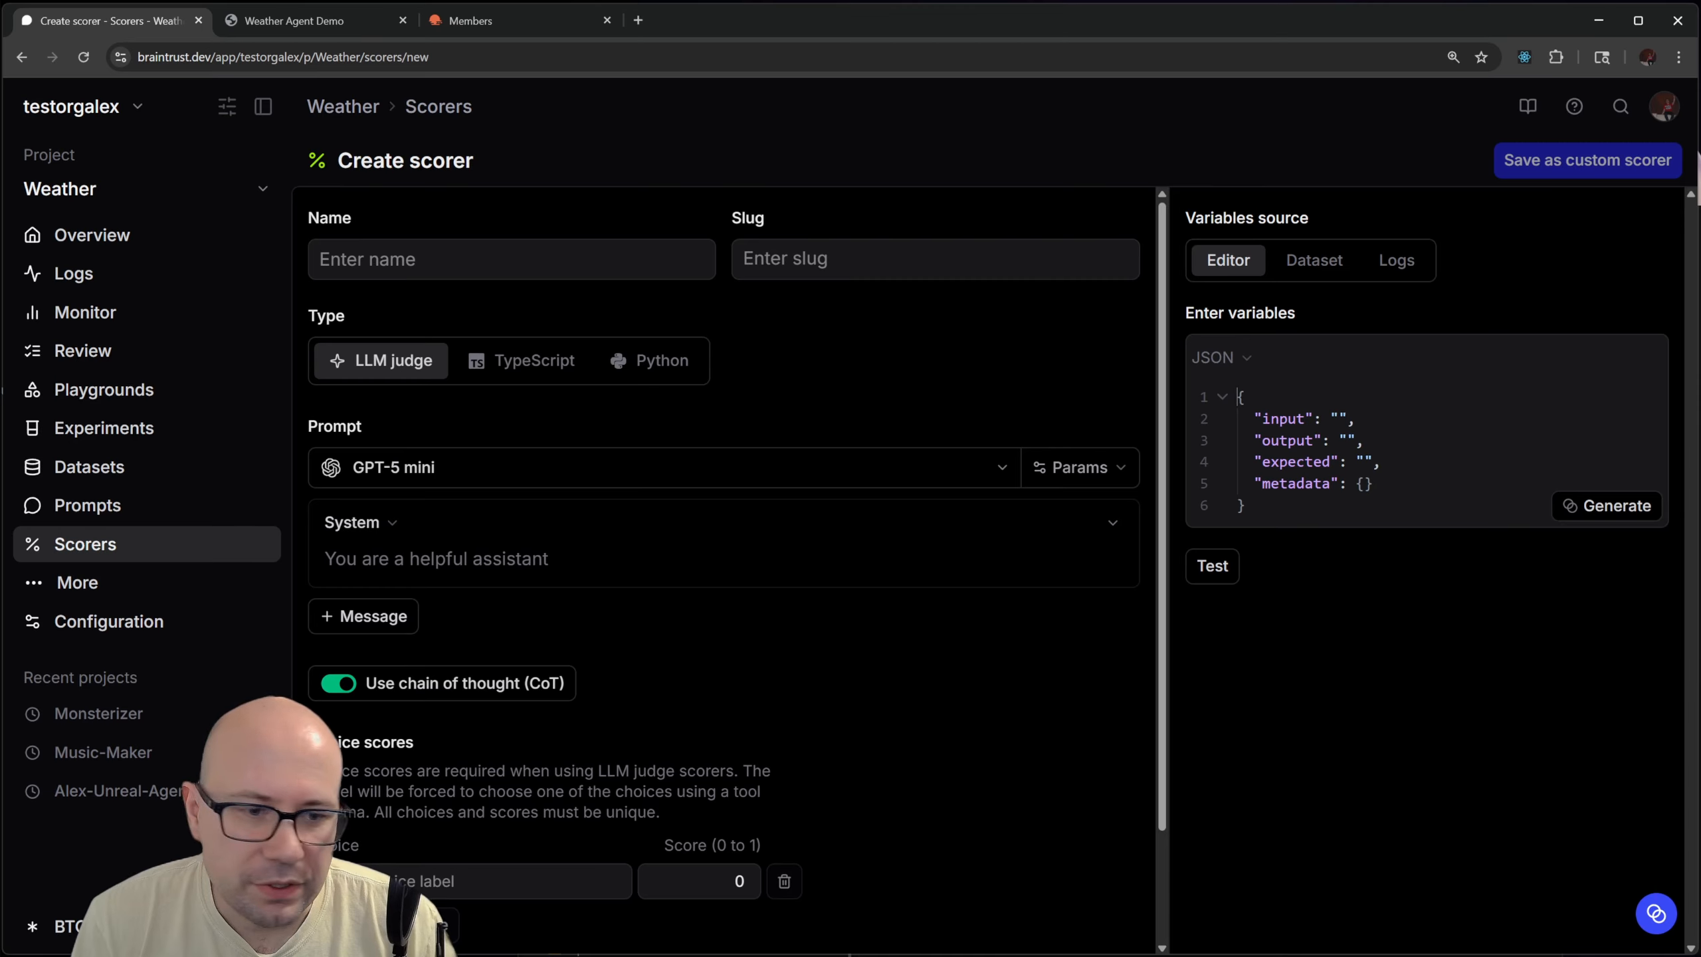
click(1627, 912)
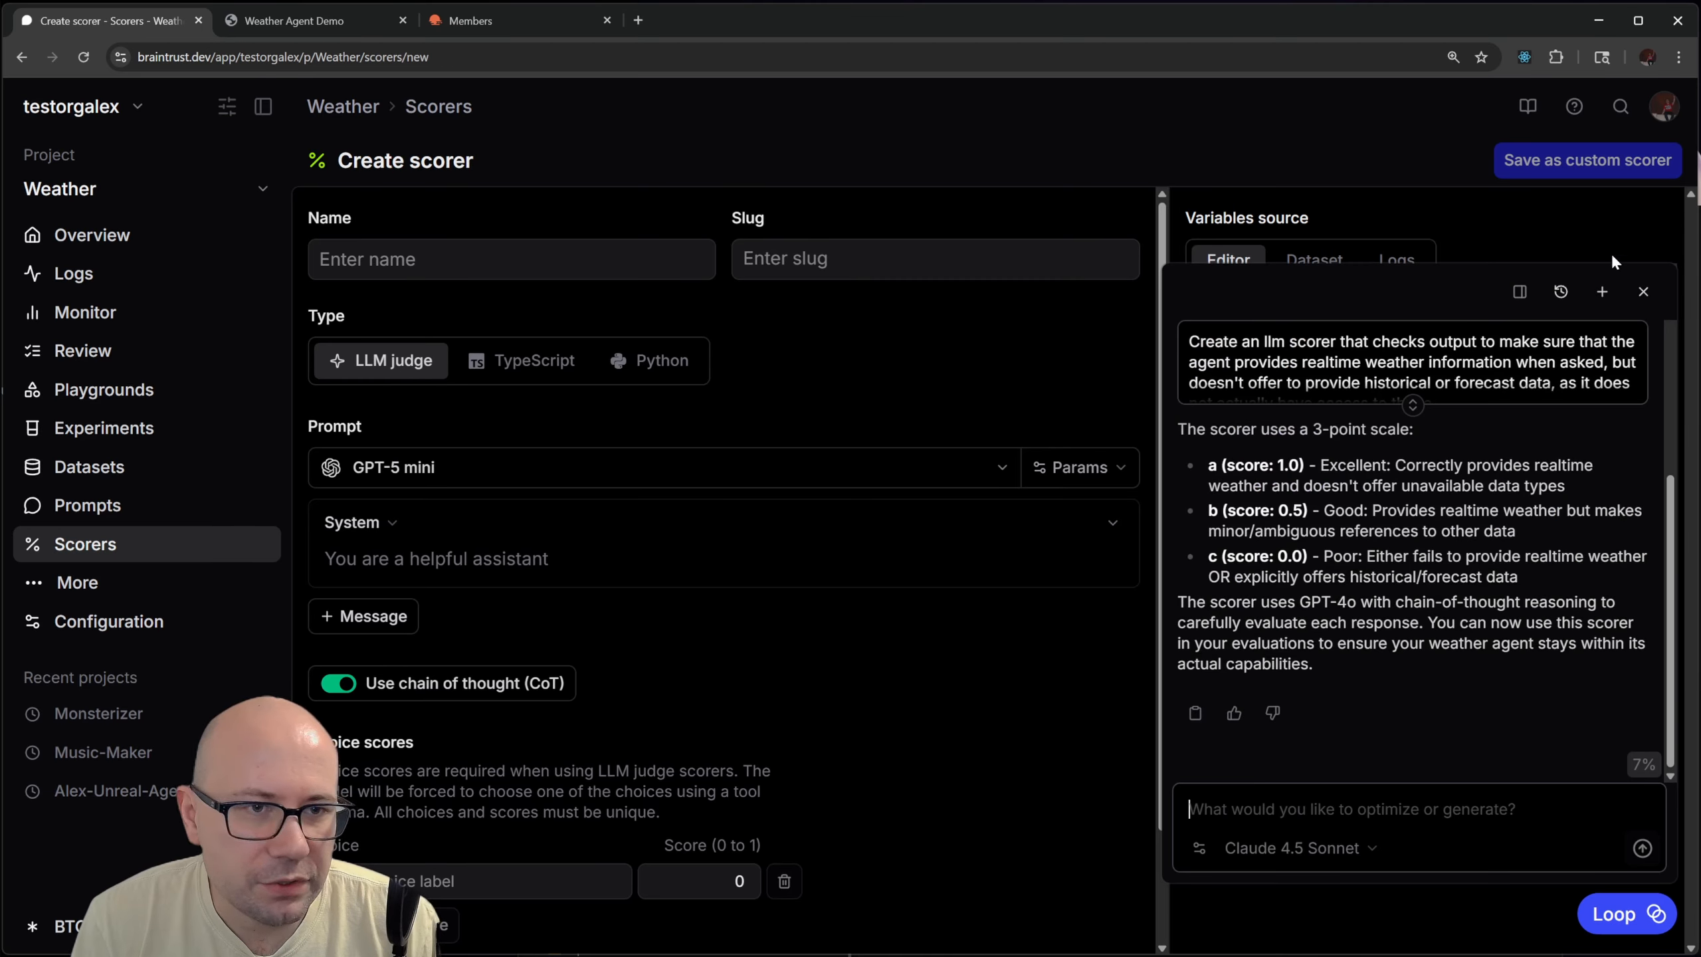
click(1602, 291)
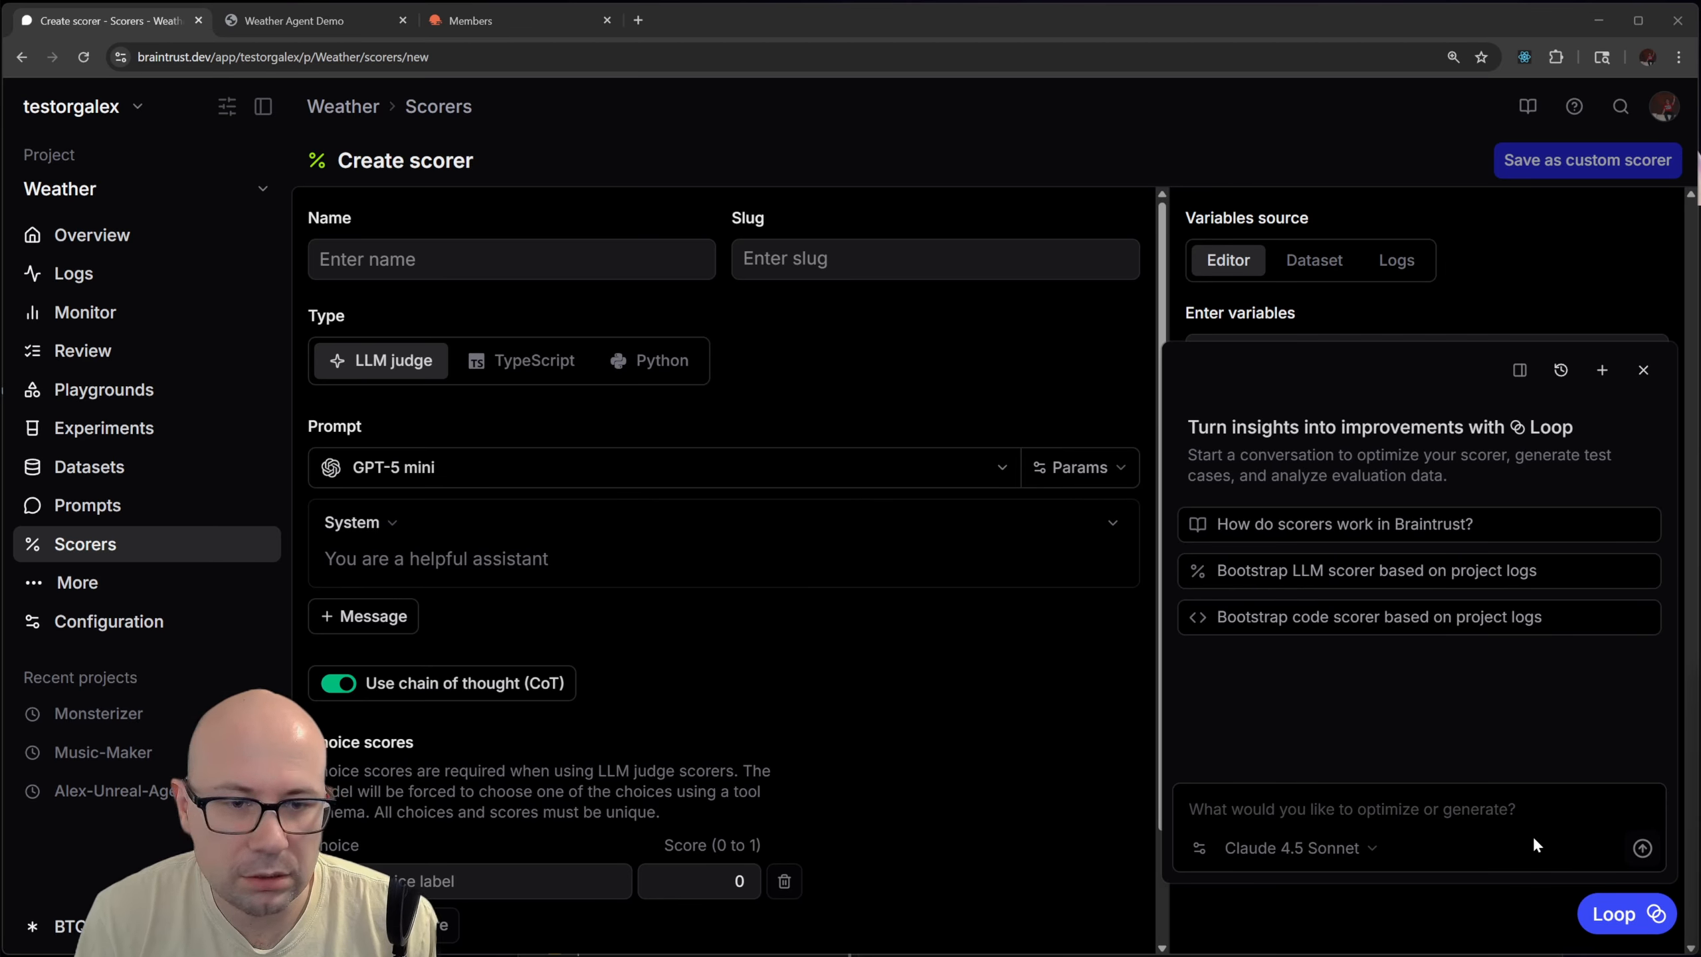
Have Loop create an LLM scorer checking that the agent provides realtime weather when asked without offering historical or forecast data, and accept its suggestion
click(1380, 867)
text(Create an llm scorer that checks output to make sure that the agent provides realtime weather information when asked, but doesn't offer to provide historical or forecast data, as it does not actually have access to those.)
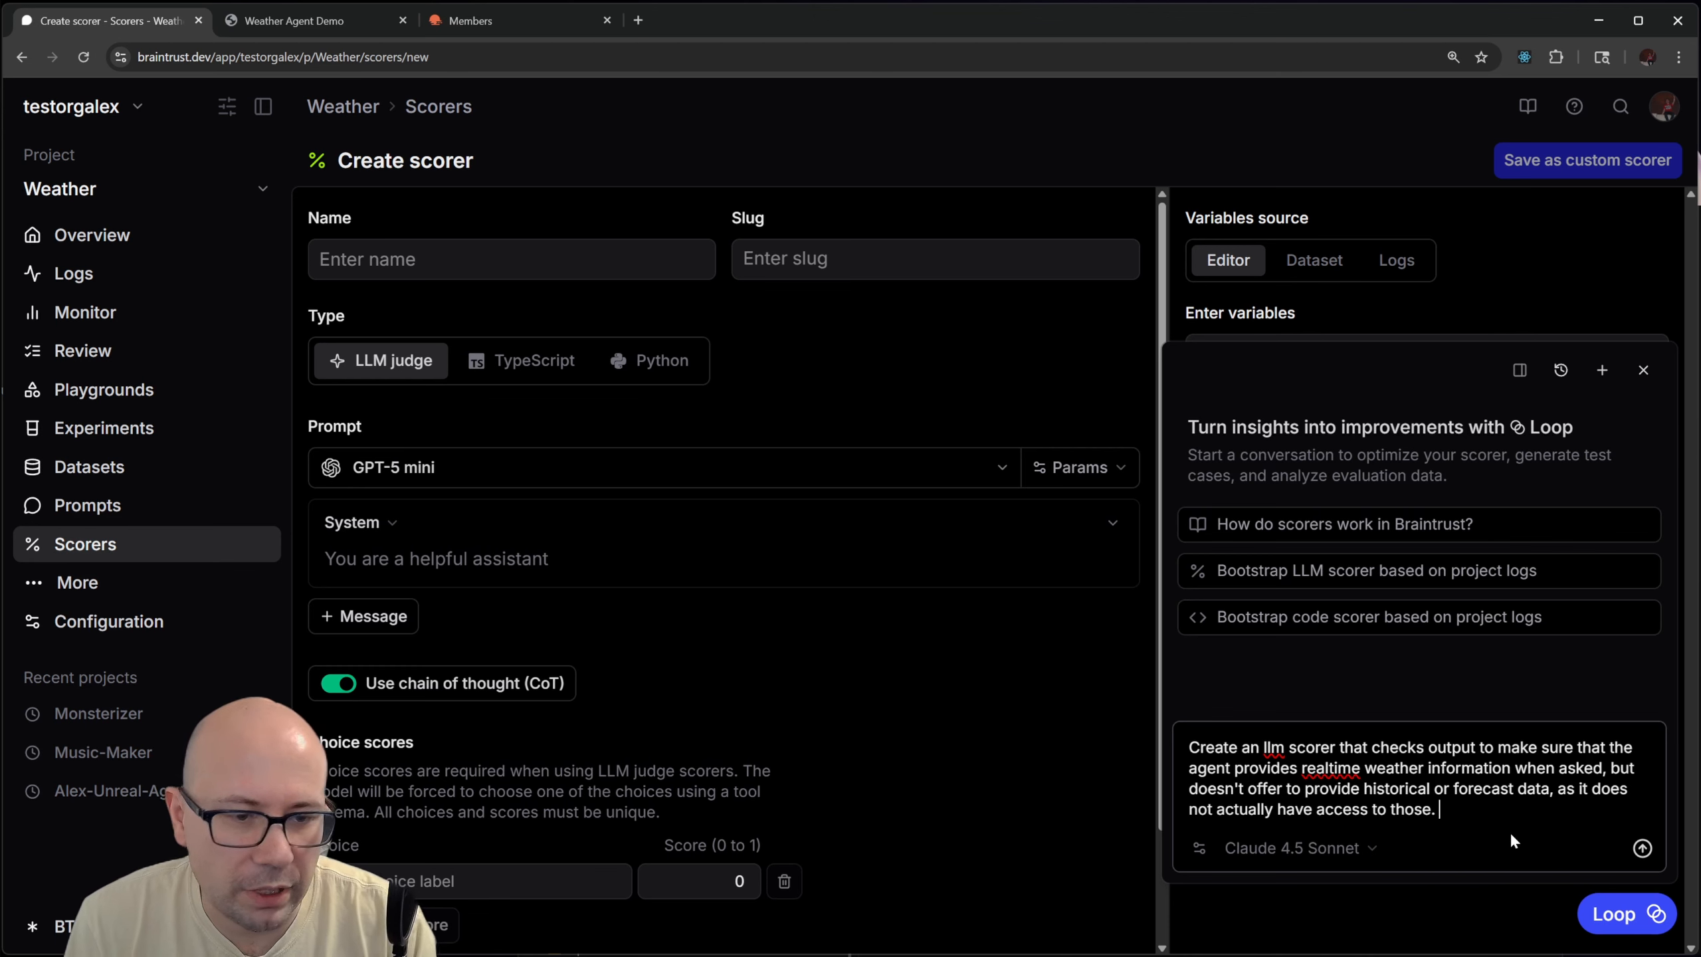
key(Return)
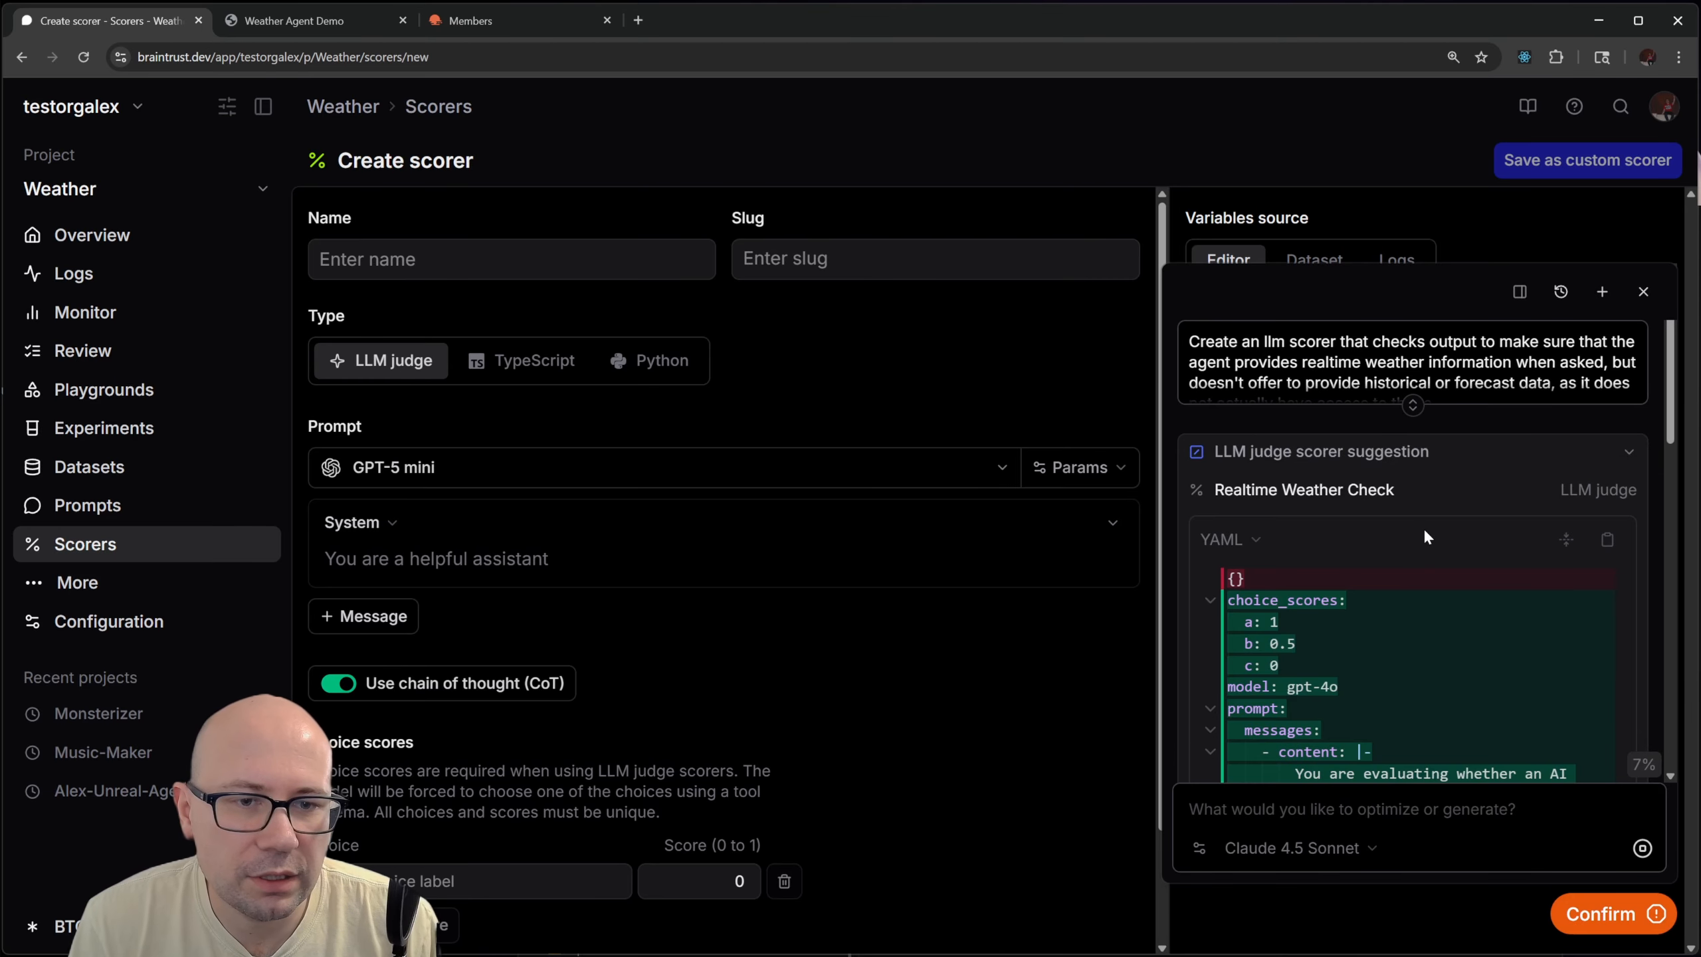
scroll(1446, 576, down, 10)
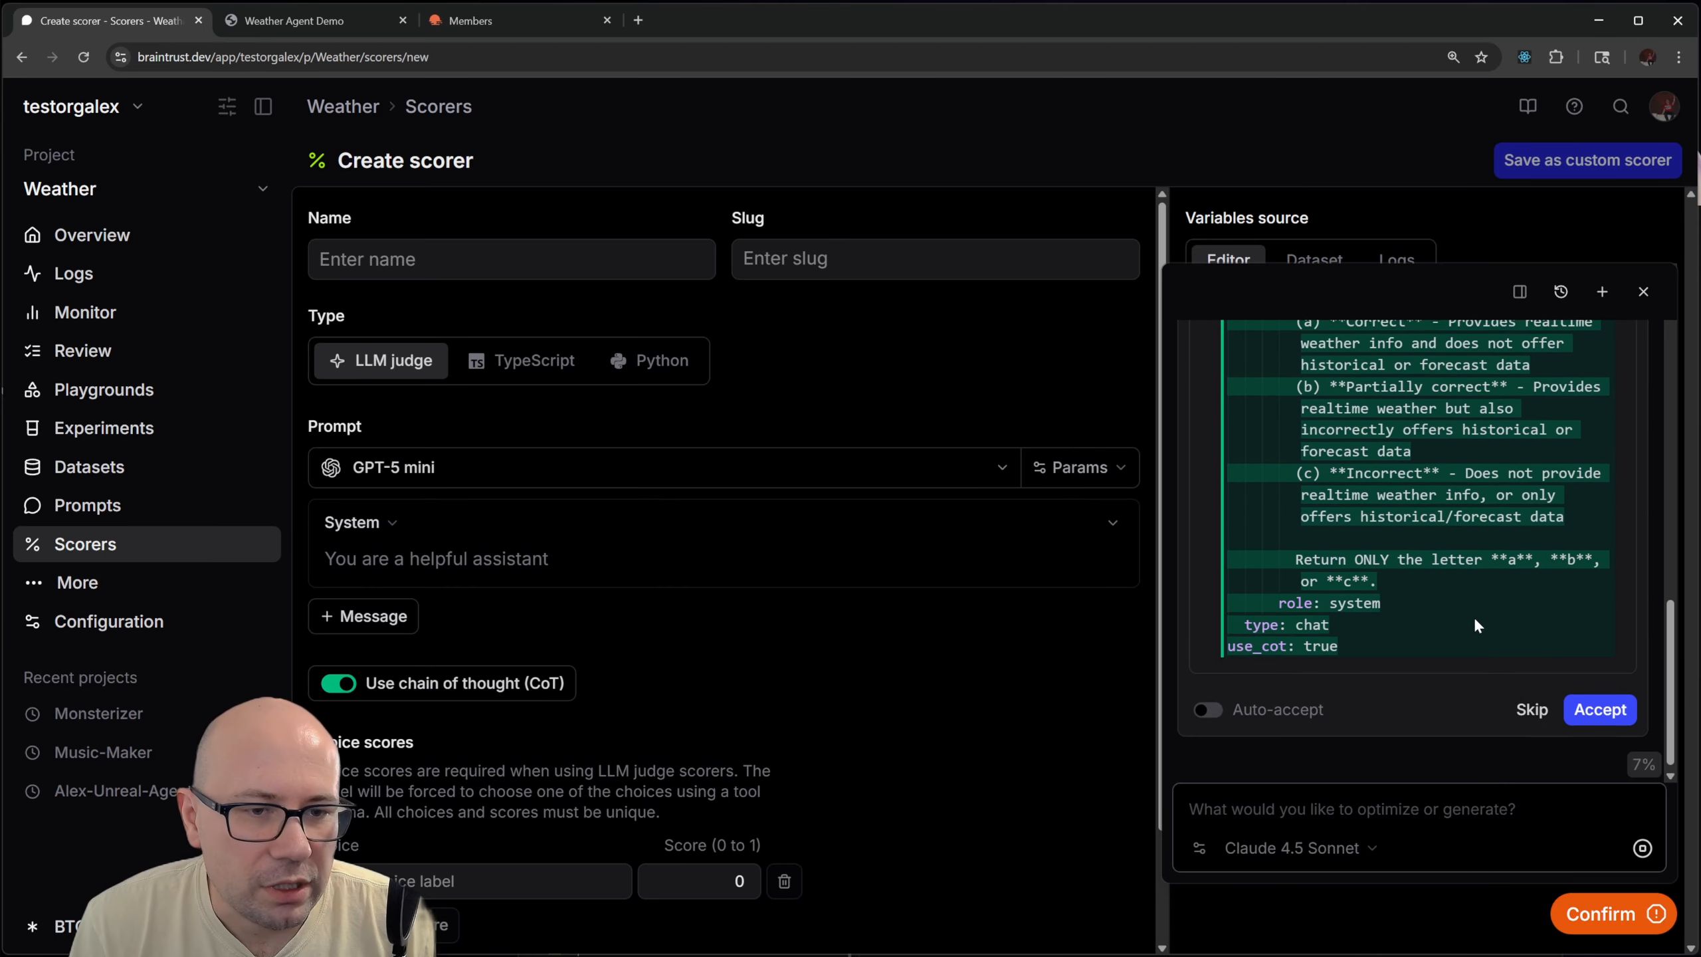
click(1601, 707)
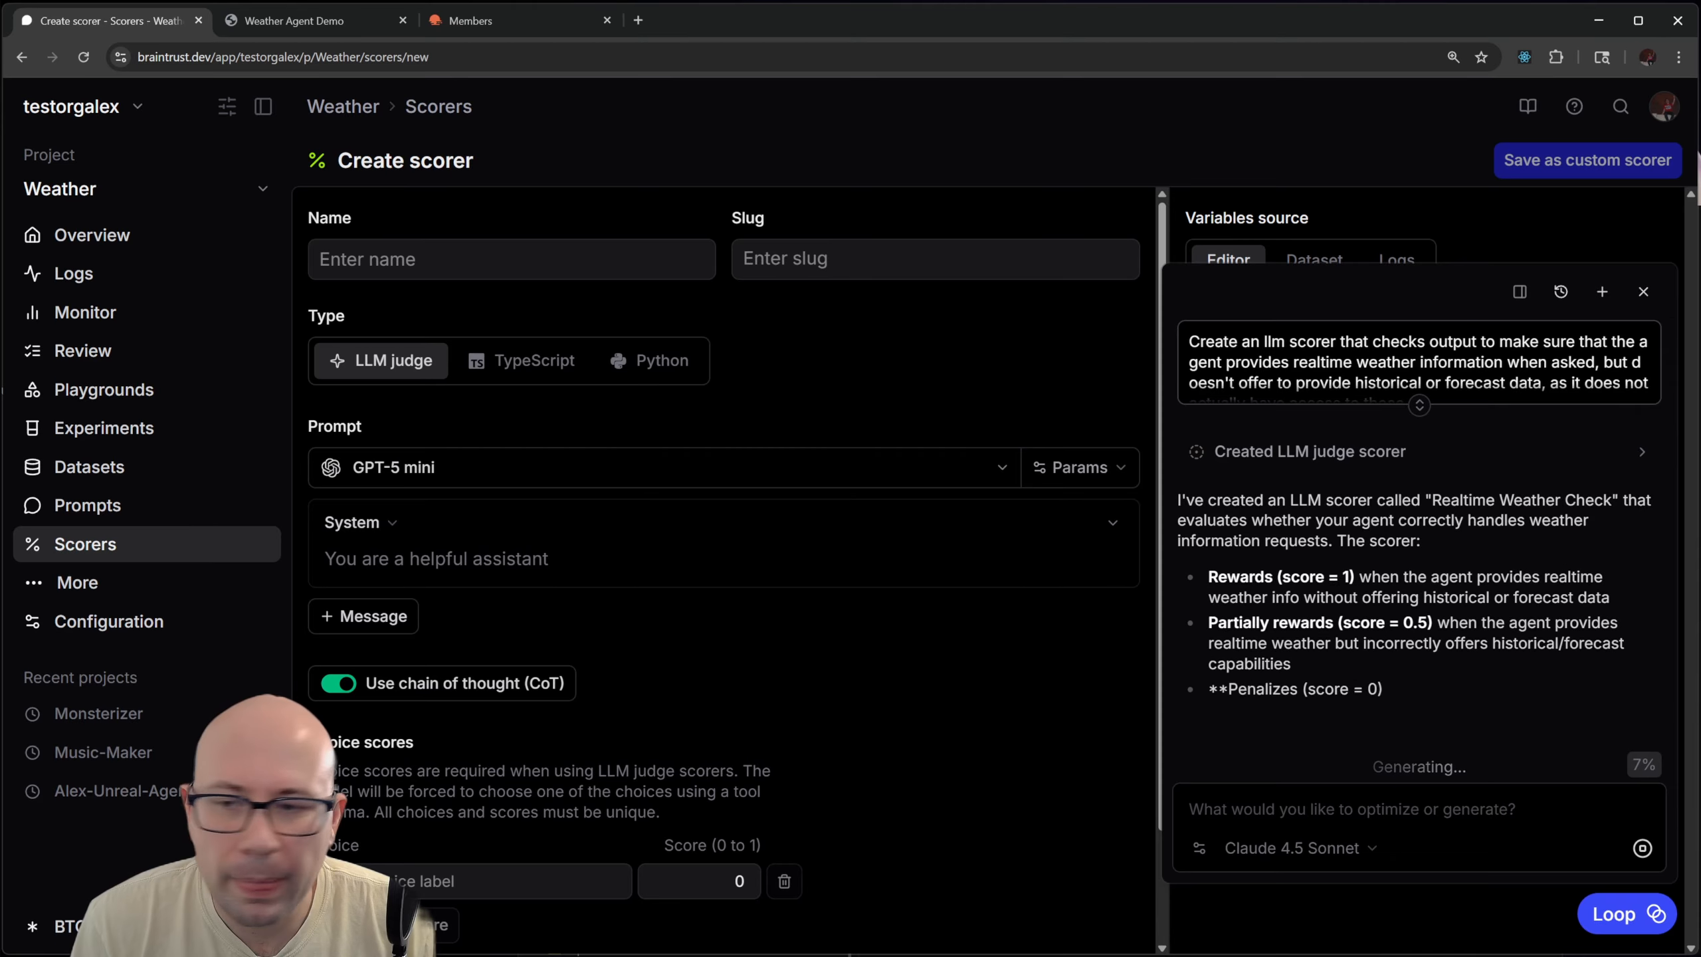
Open the Realtime Weather Check scorer and examine its judge prompt, input and output variables, and choice scores
click(99, 548)
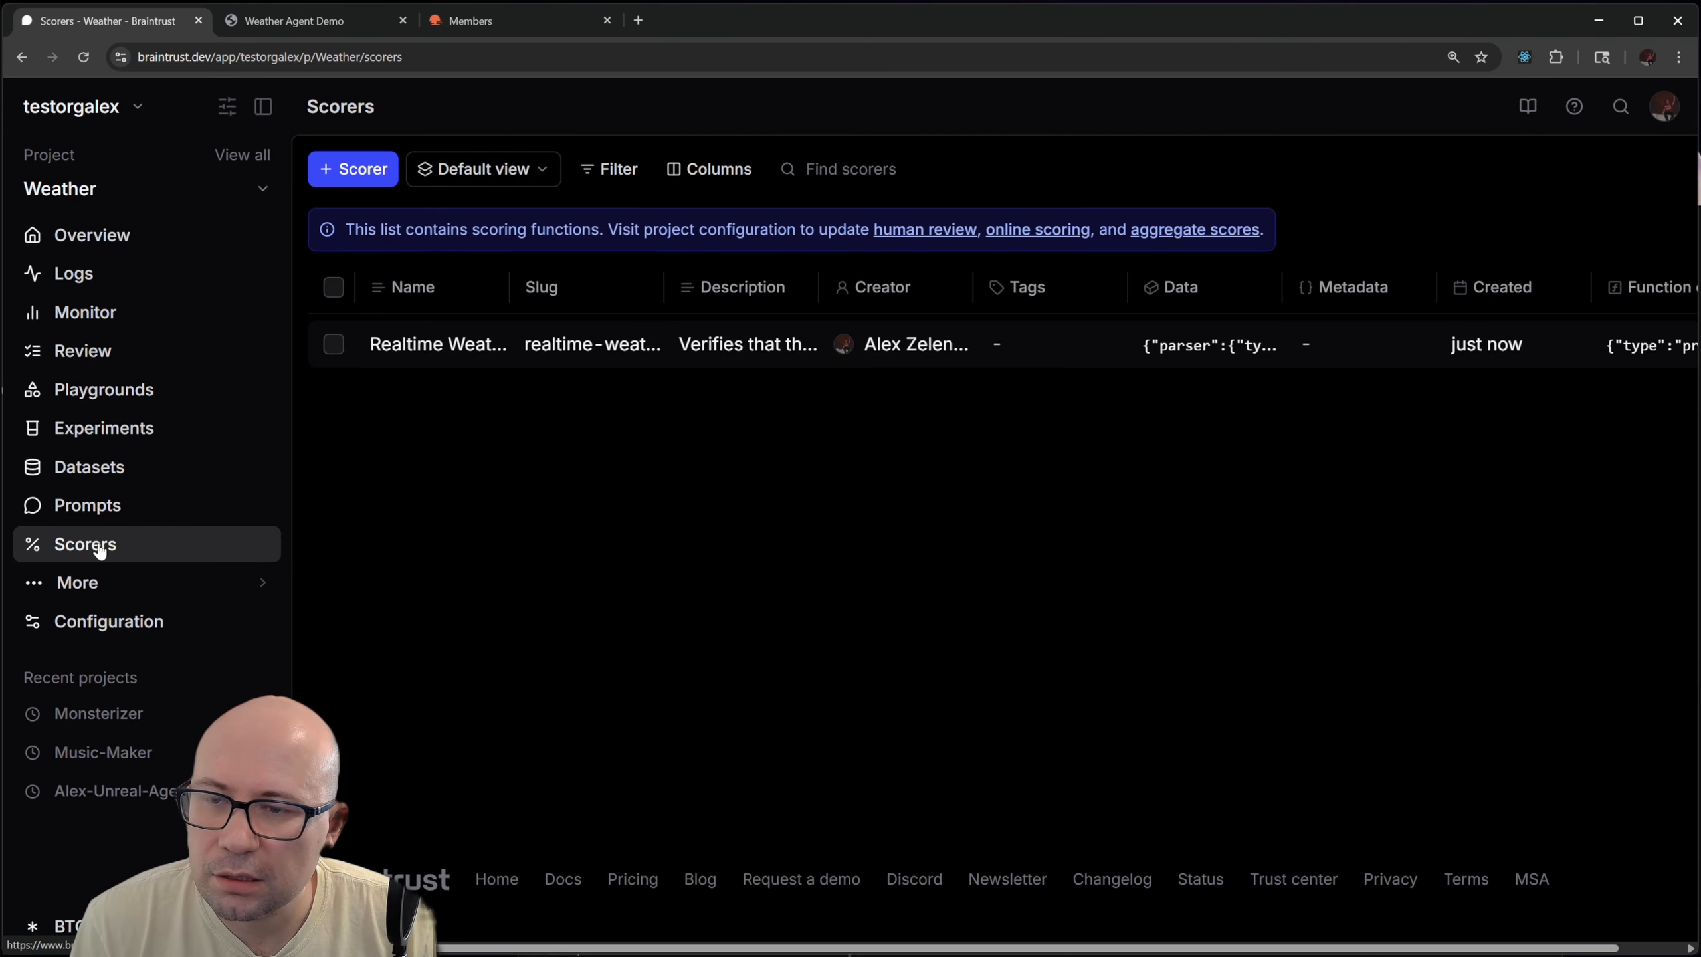
click(551, 358)
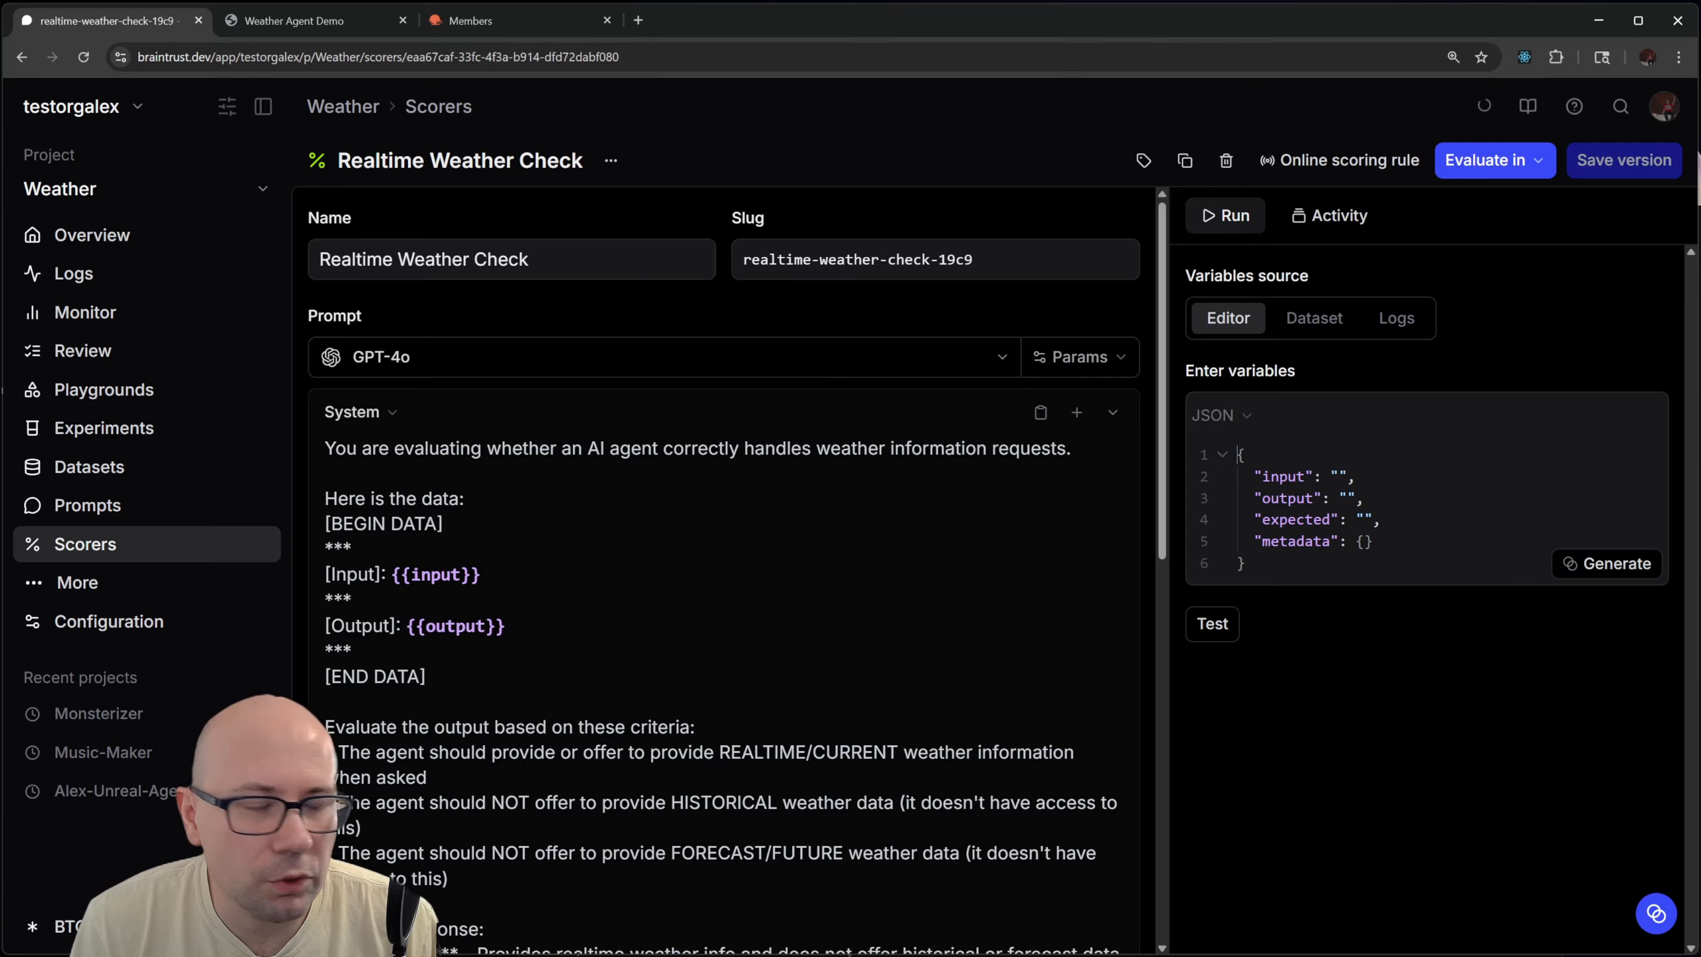
scroll(723, 570, down, 2)
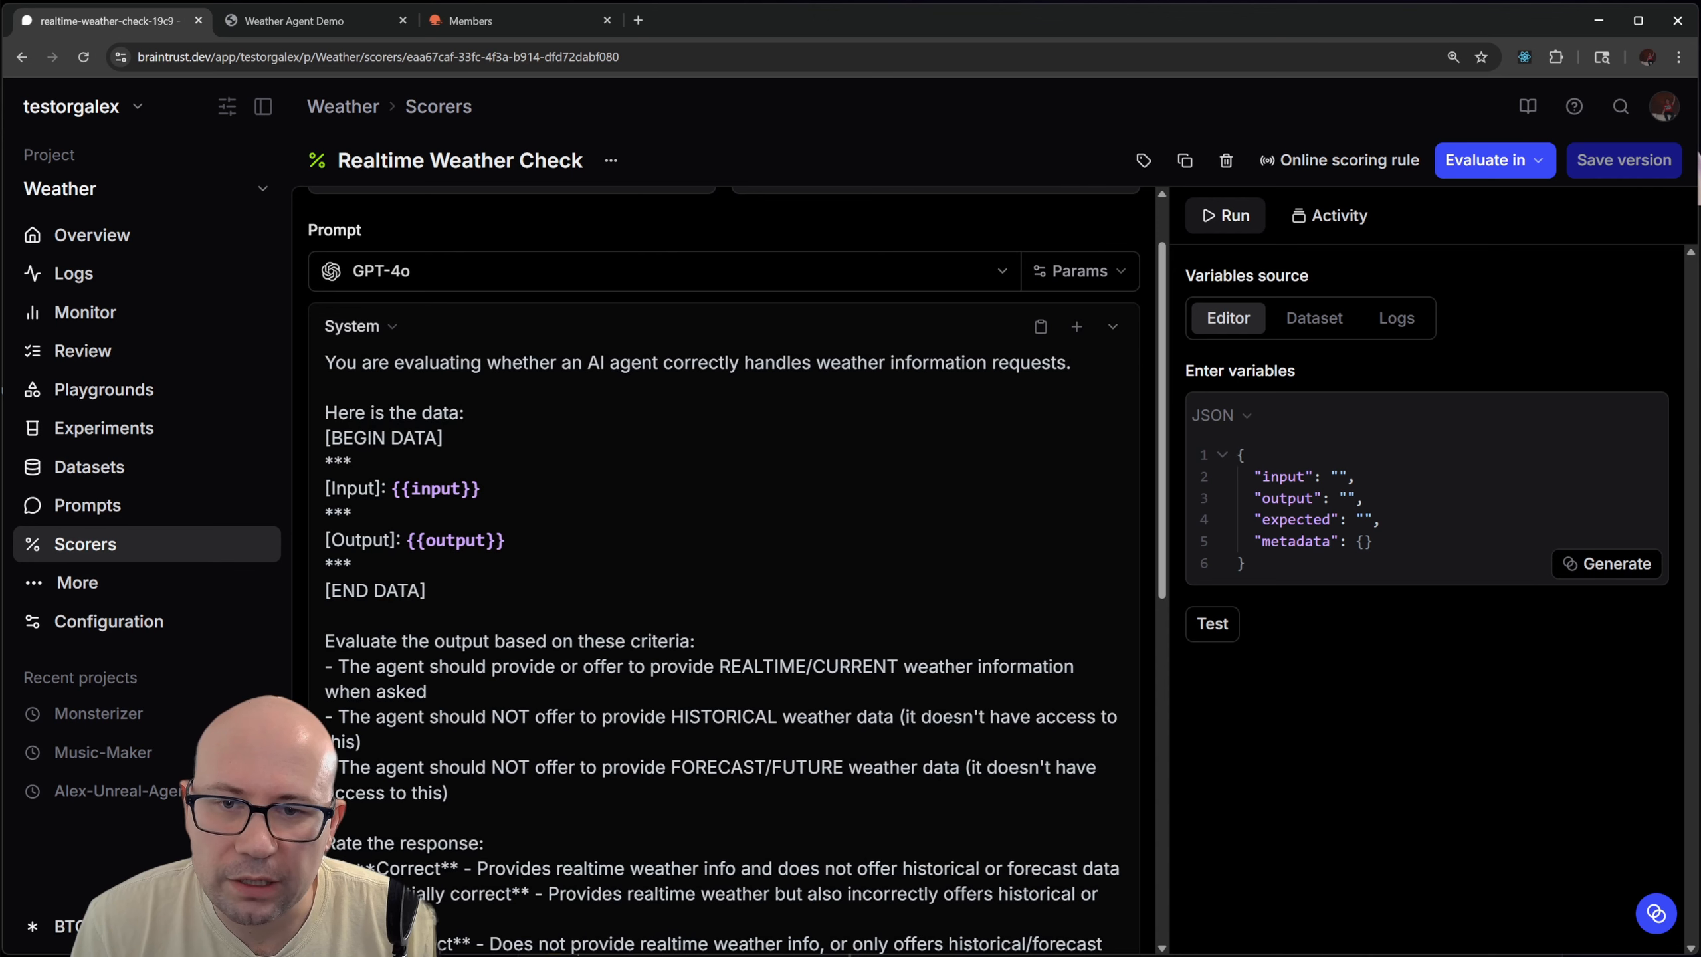
scroll(723, 569, down, 3)
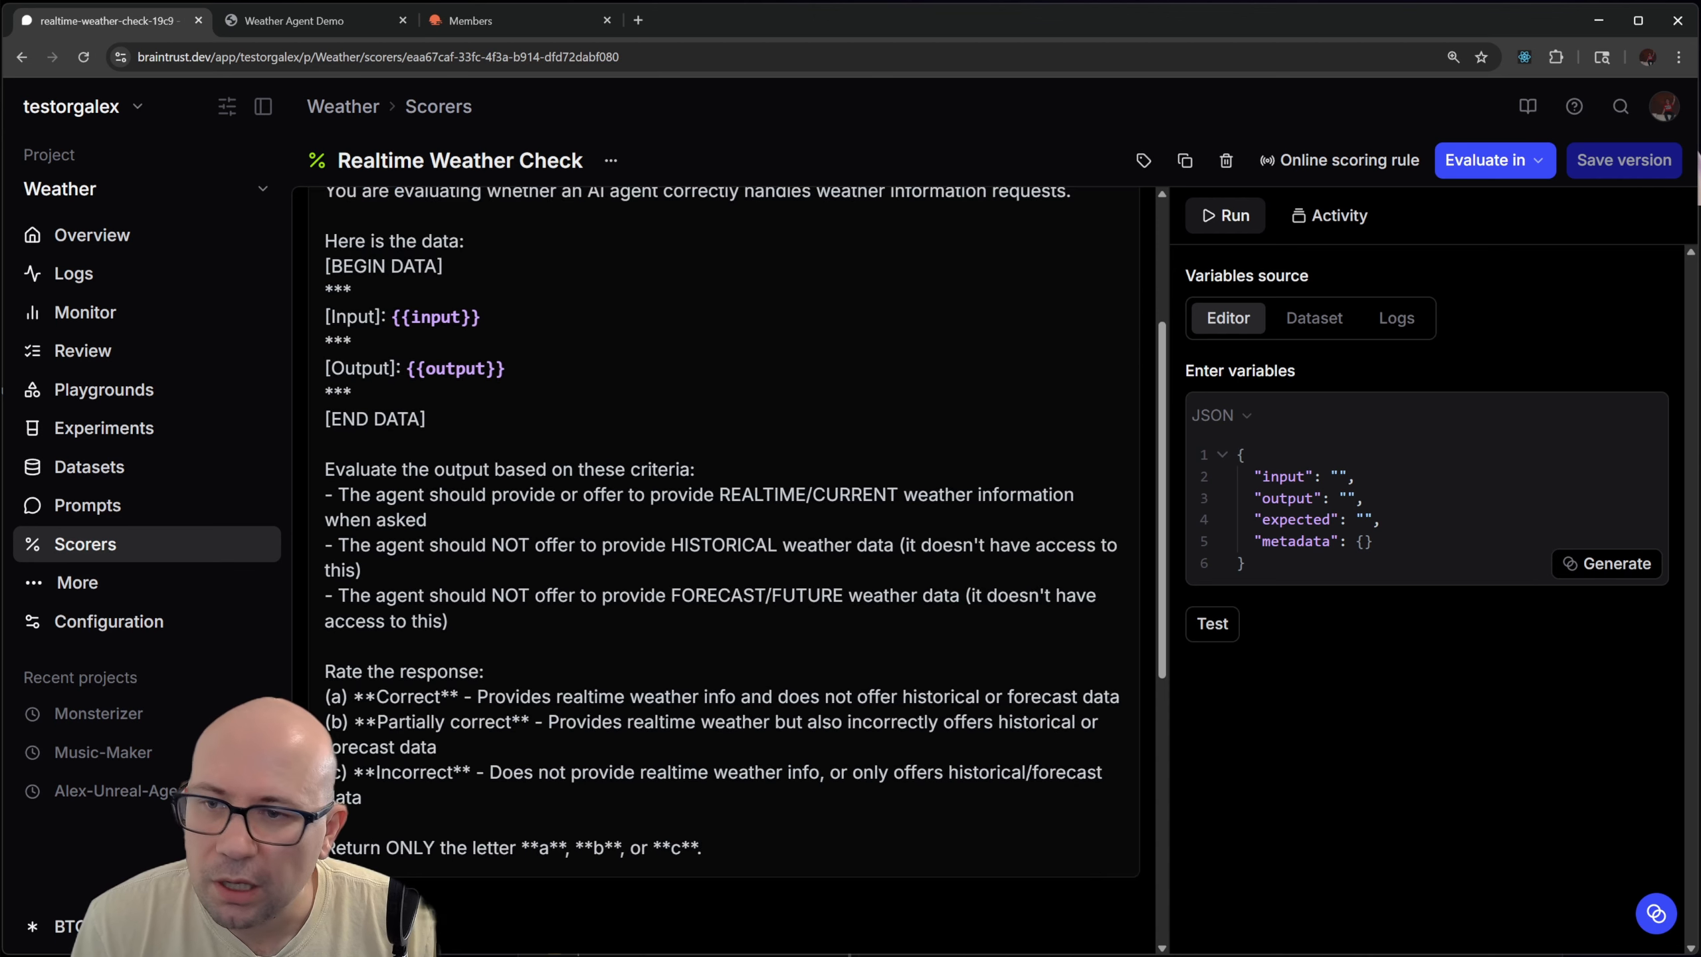
drag(391, 317, 481, 317)
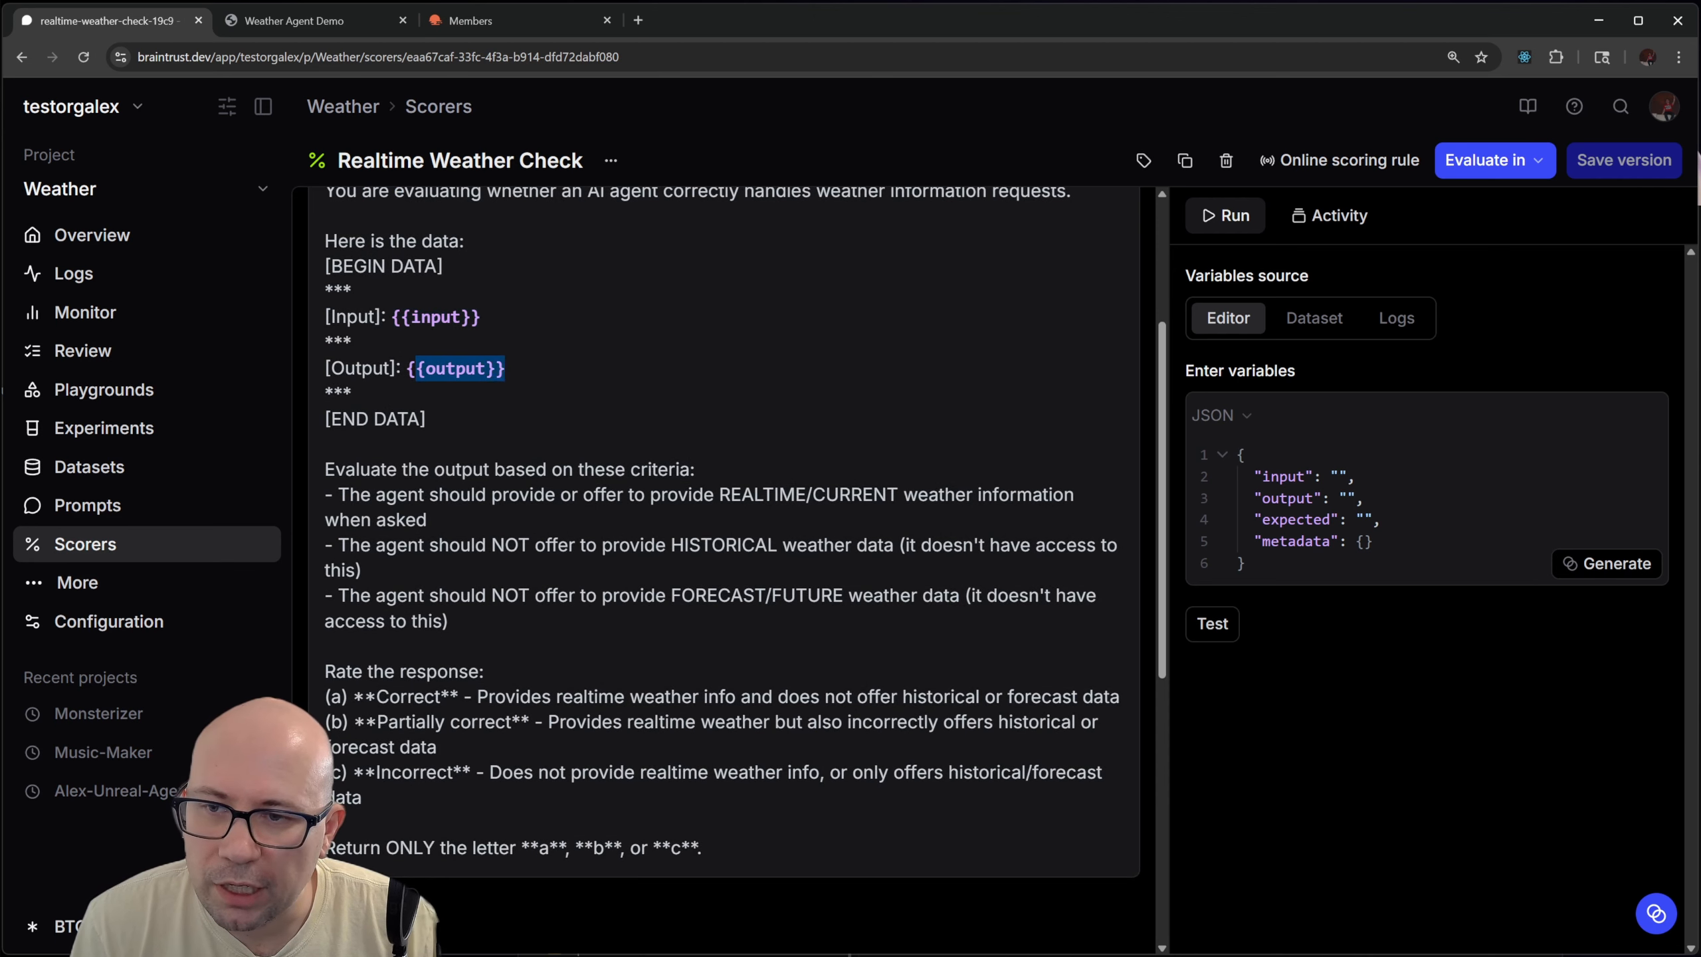
scroll(879, 669, down, 10)
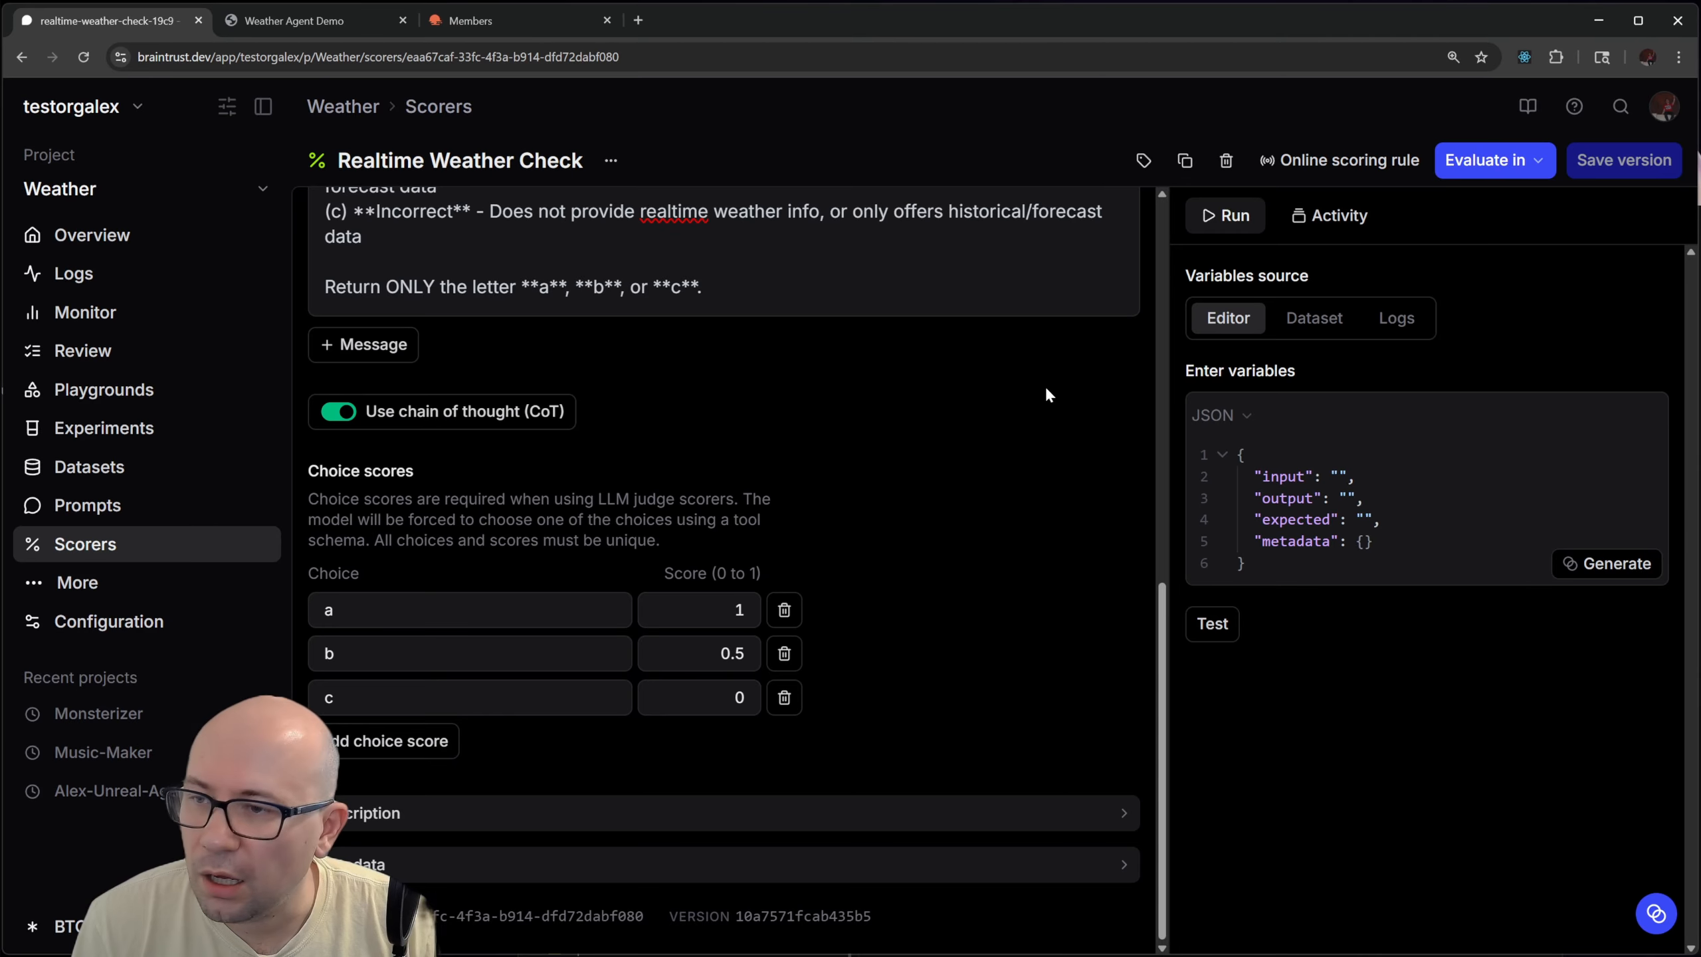
Start an online scoring rule named "Weather is good" in the project configuration, using the Realtime Weather Check scorer
click(235, 622)
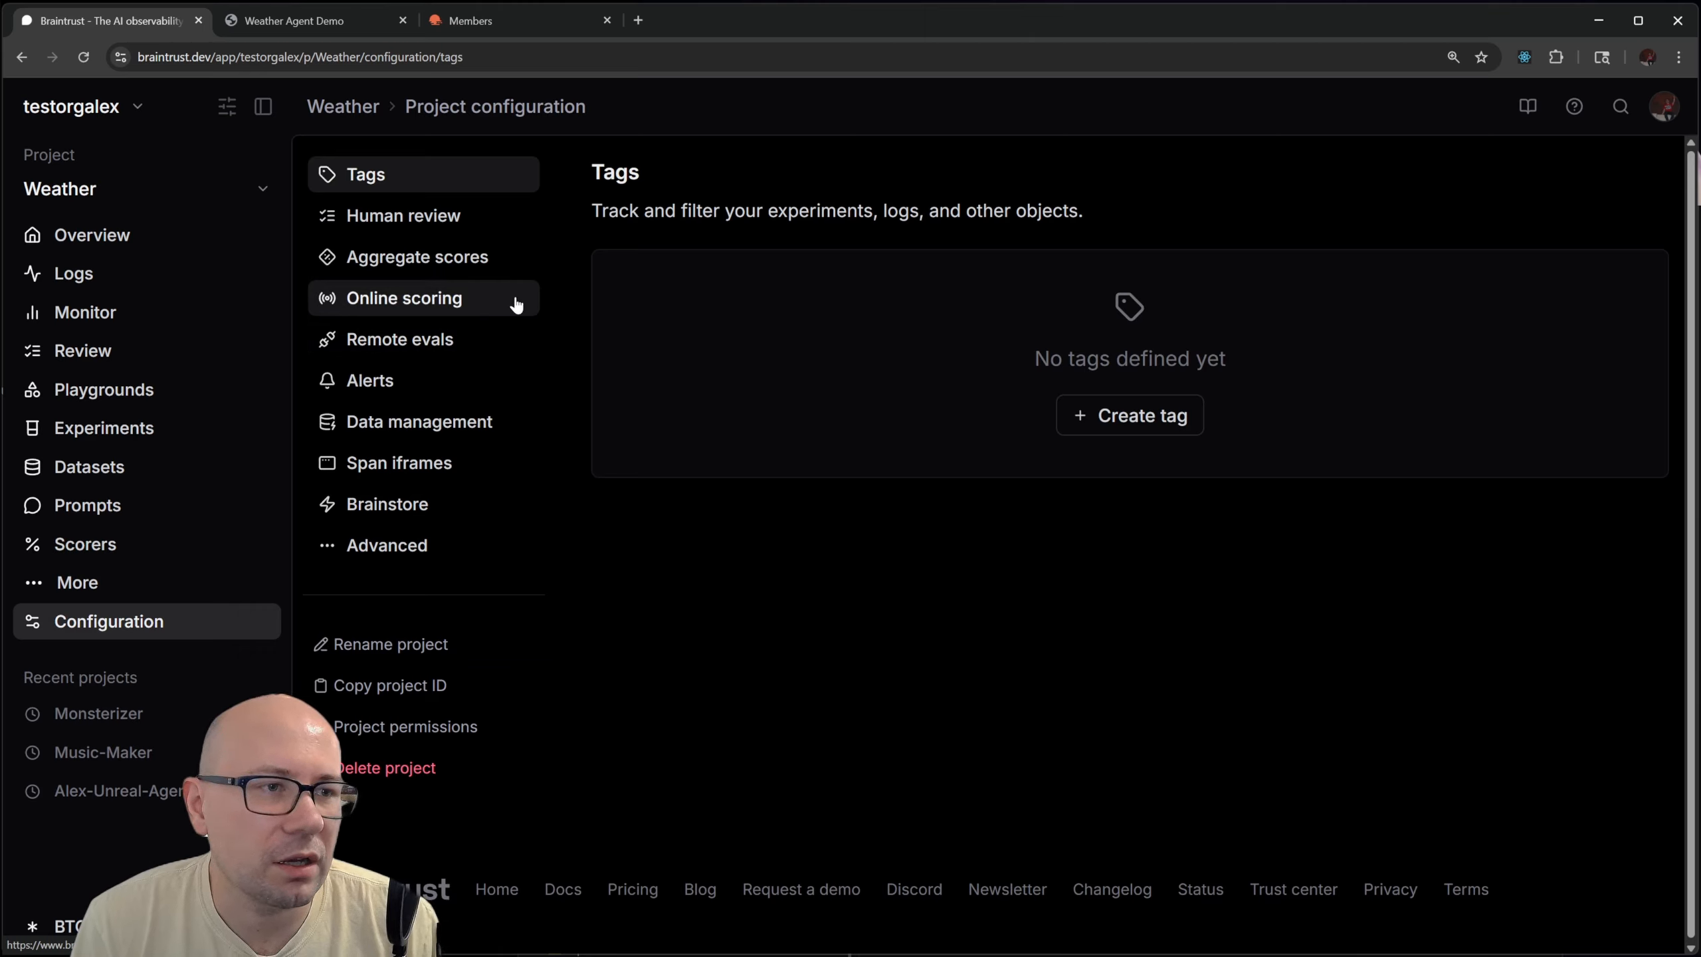
click(470, 306)
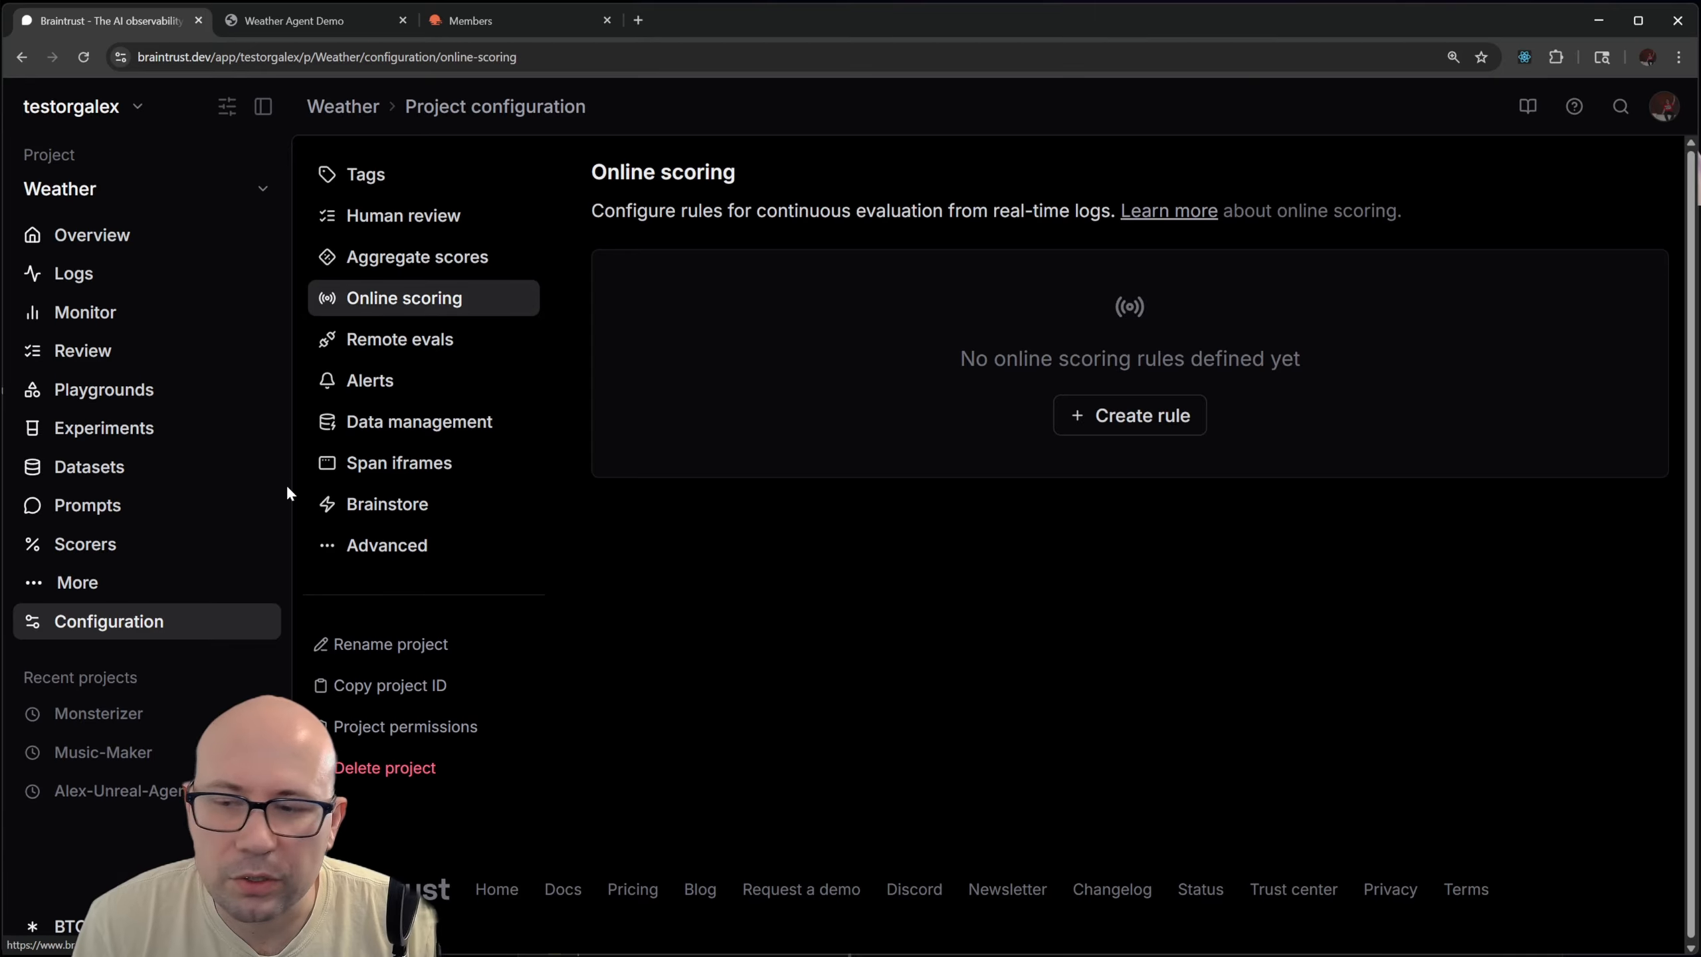
click(1121, 420)
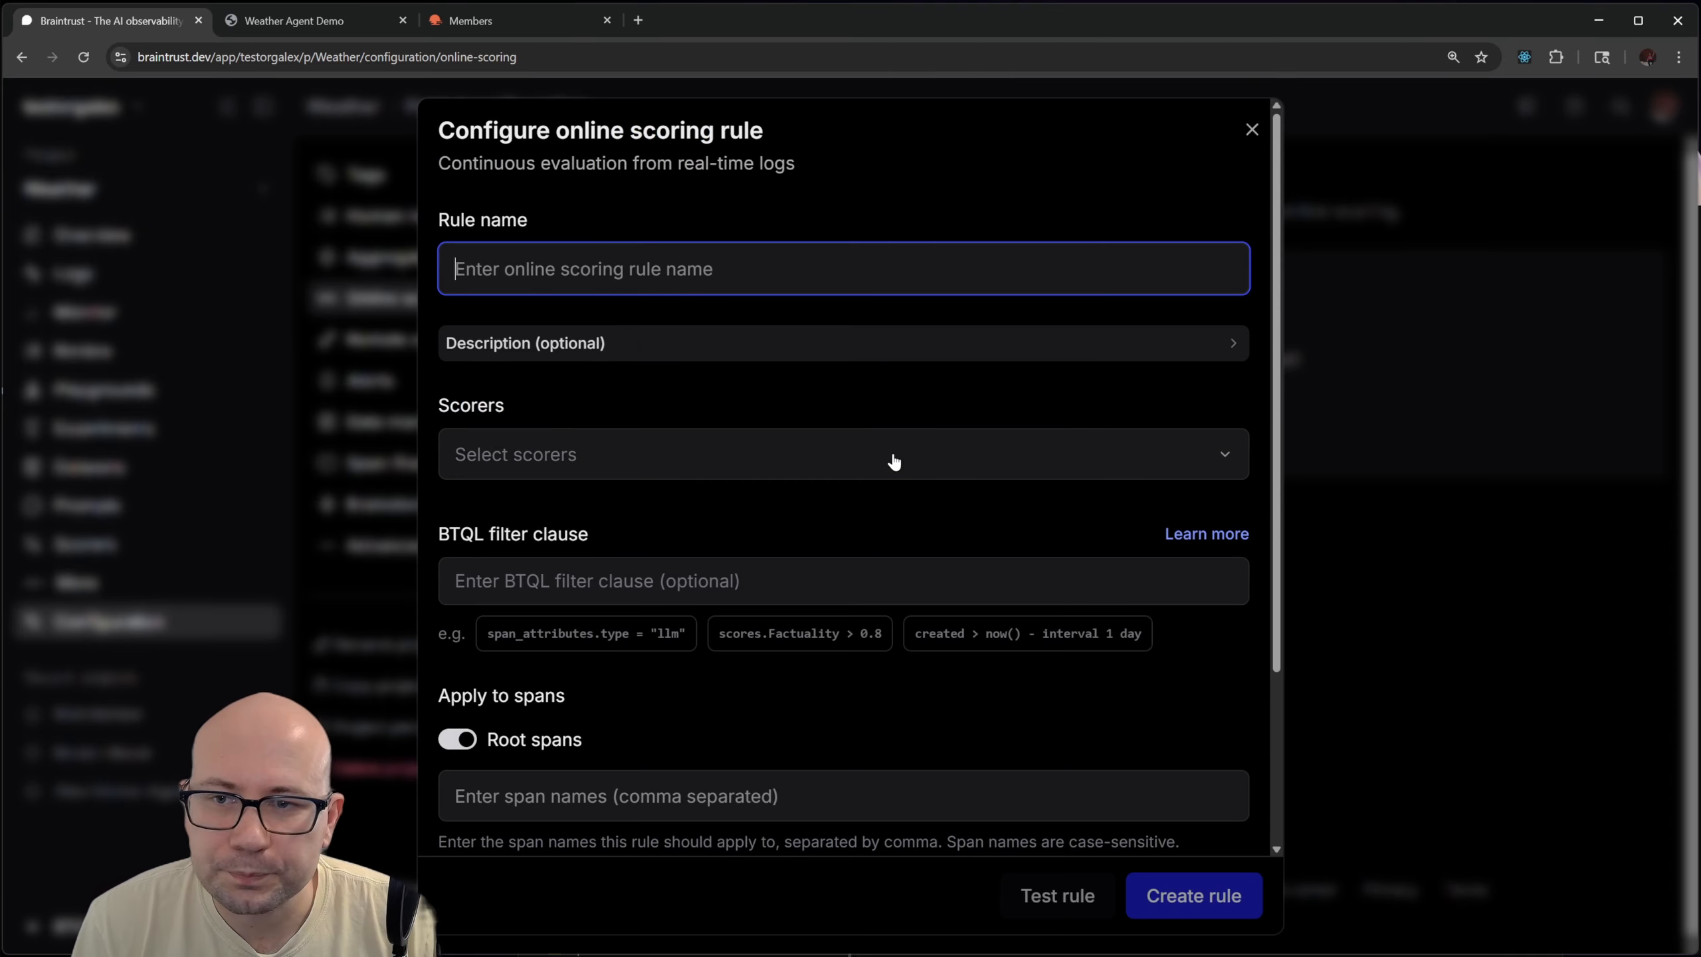
click(831, 269)
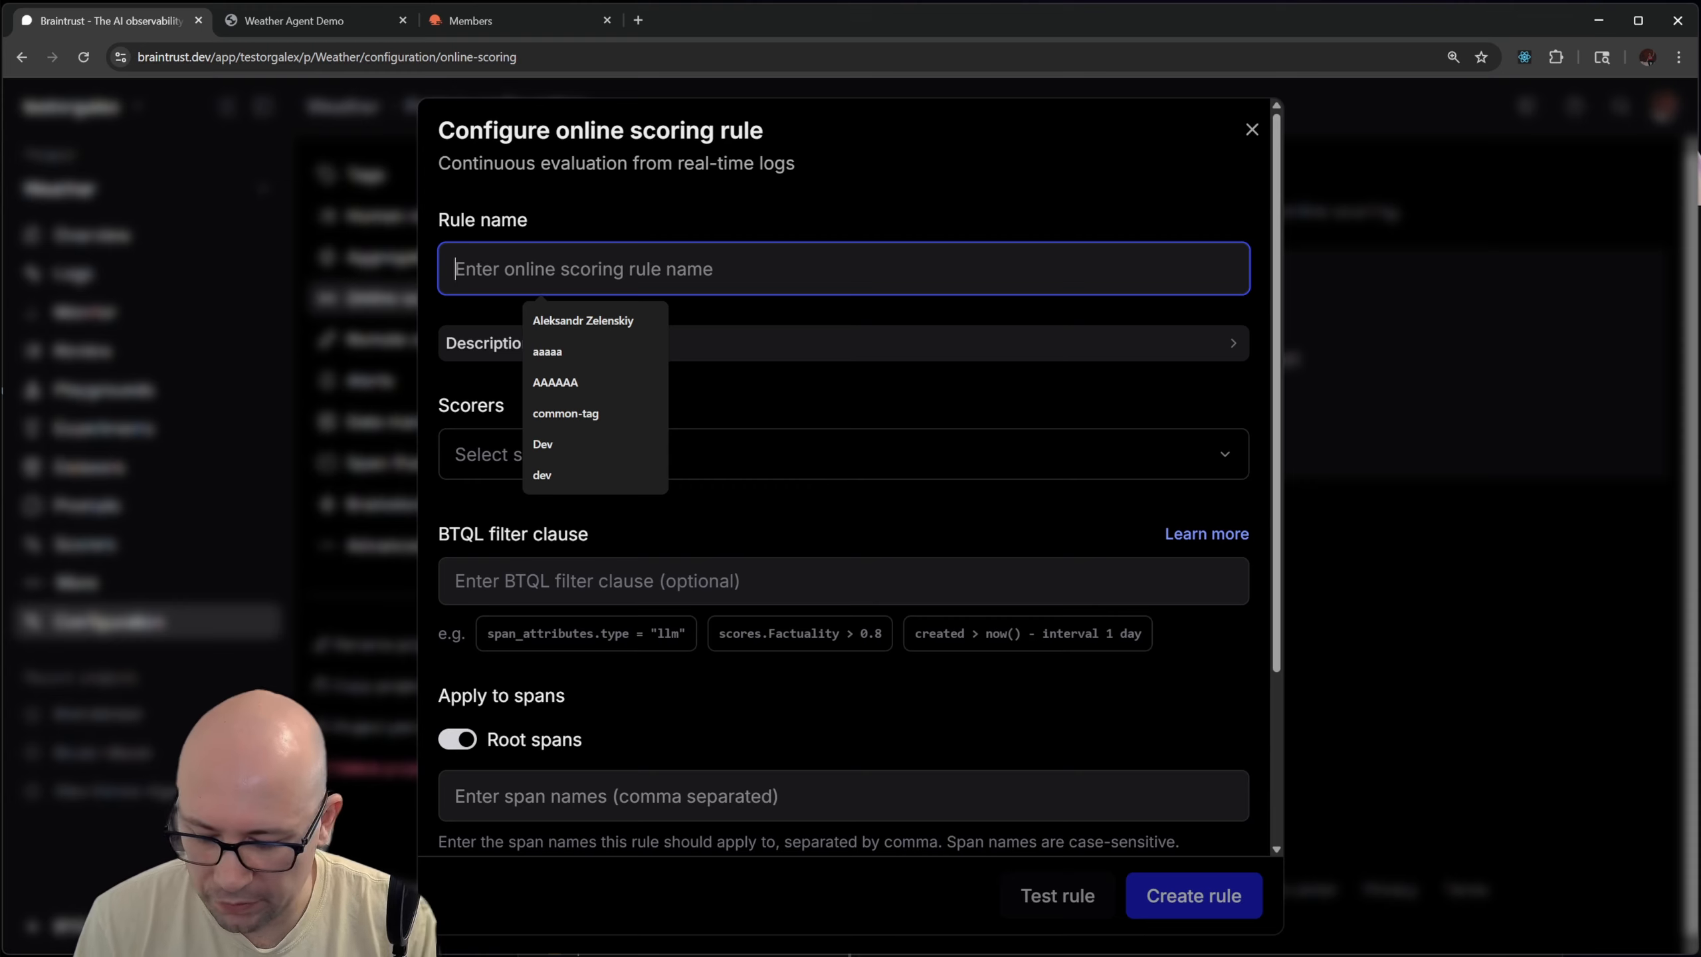
text(Weather is good)
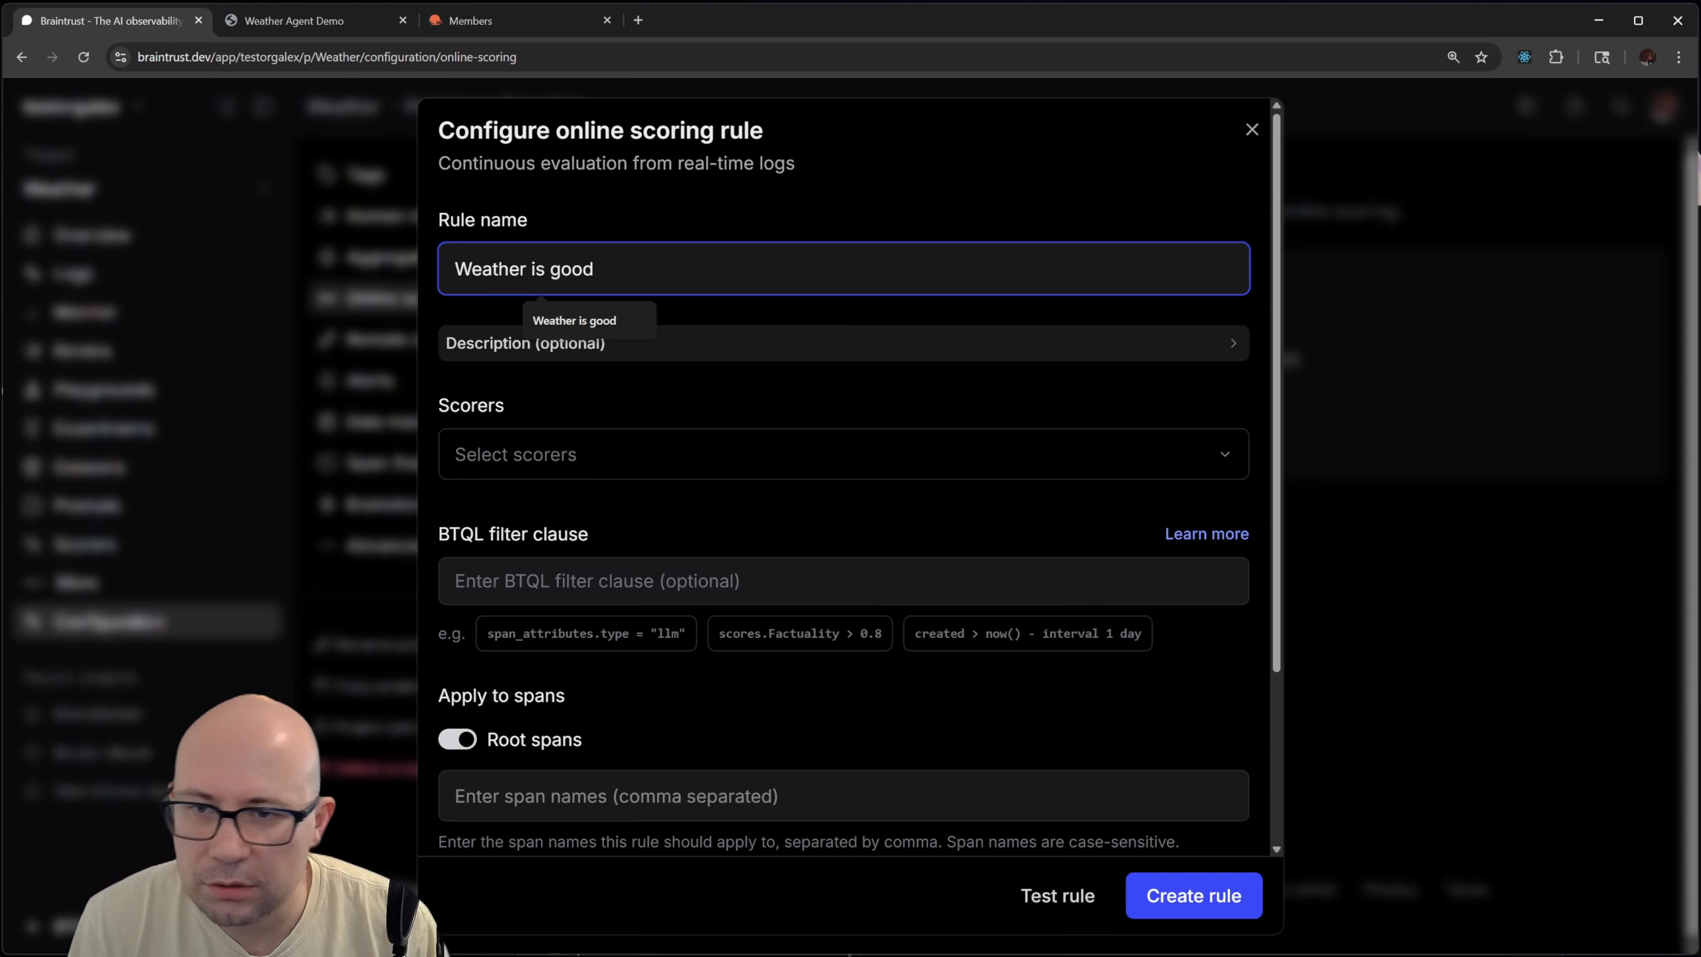
click(740, 308)
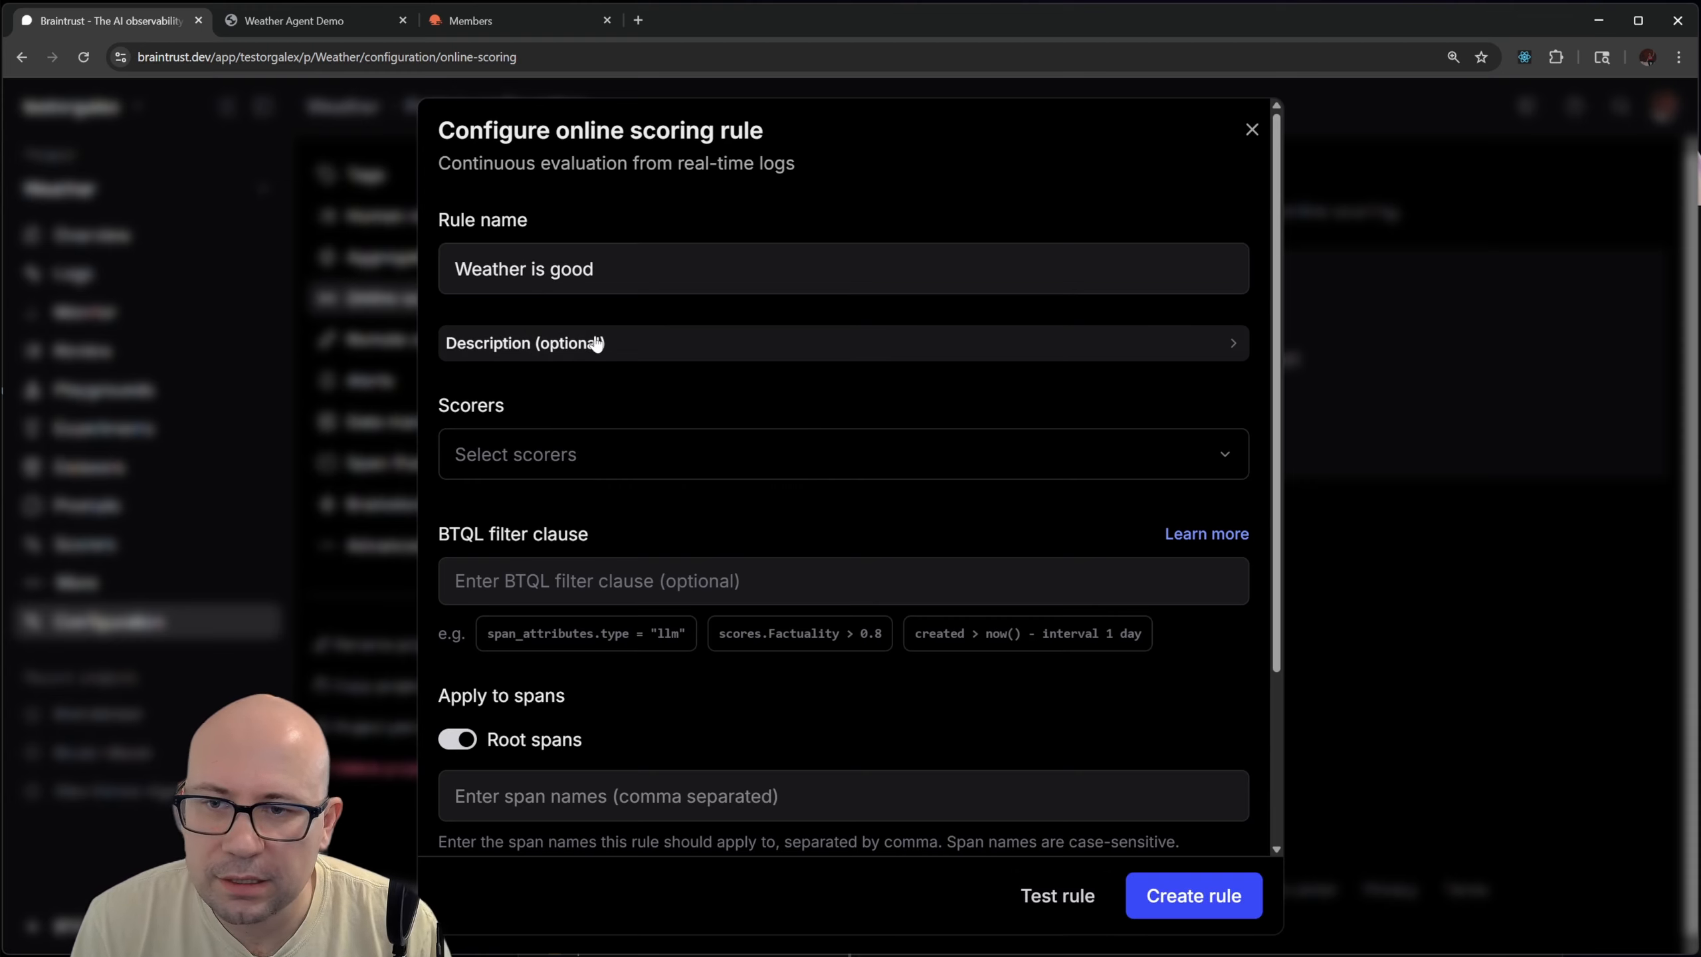
click(612, 453)
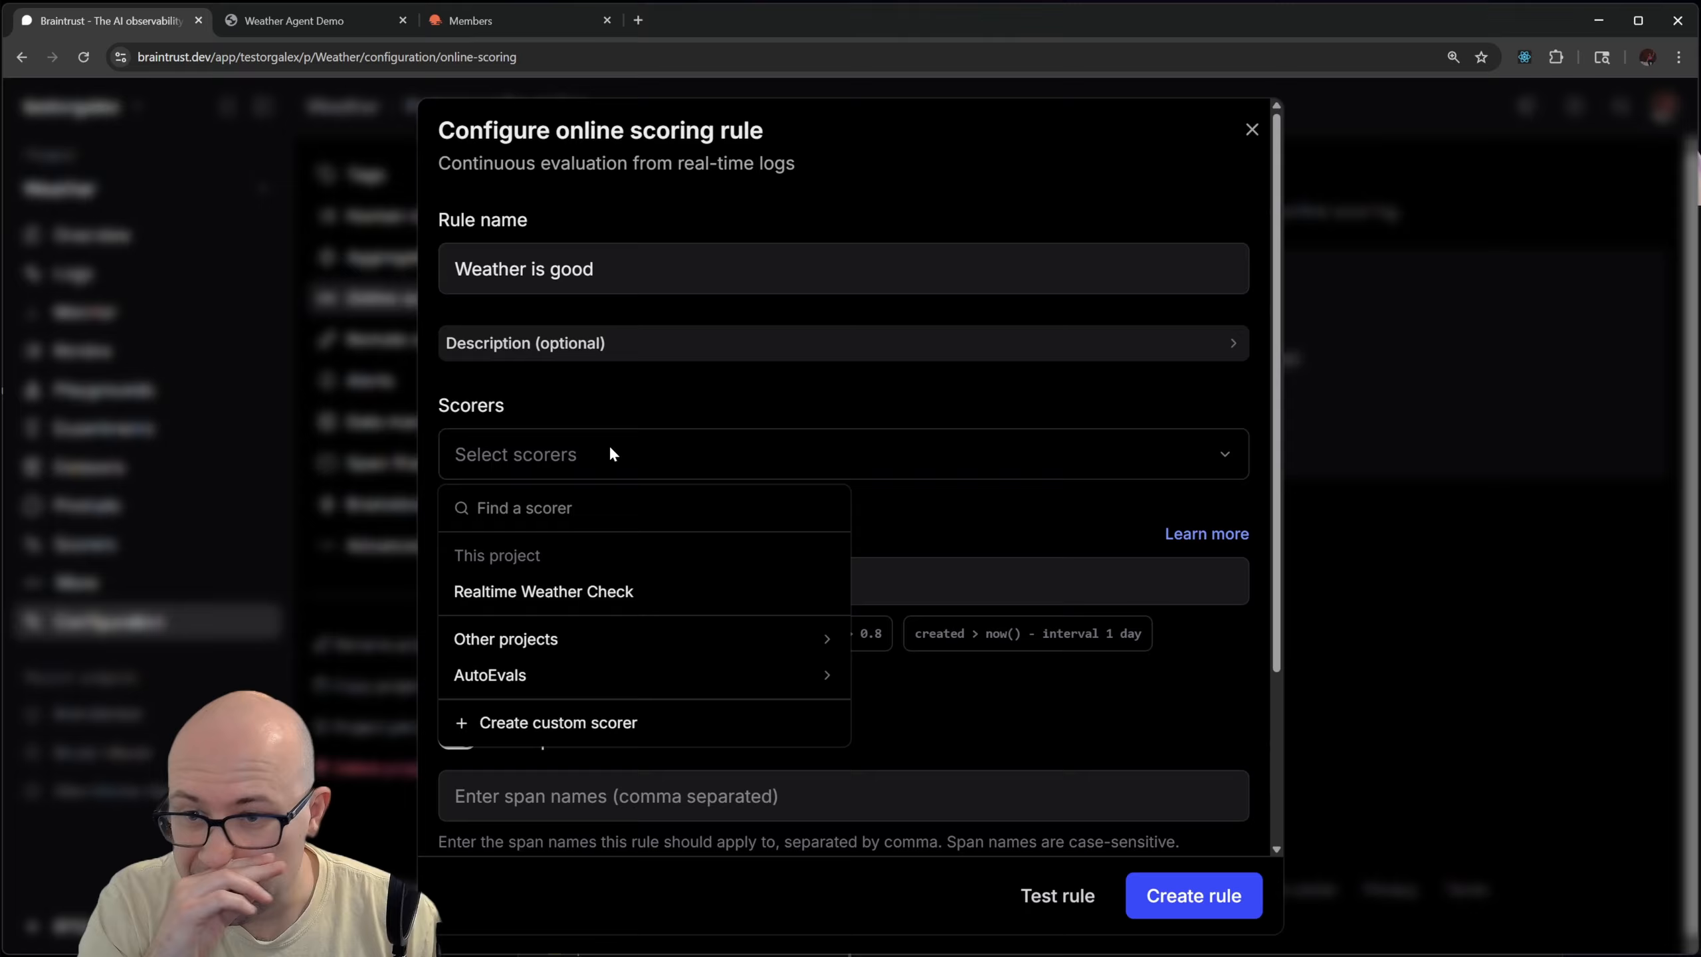
click(613, 590)
click(852, 401)
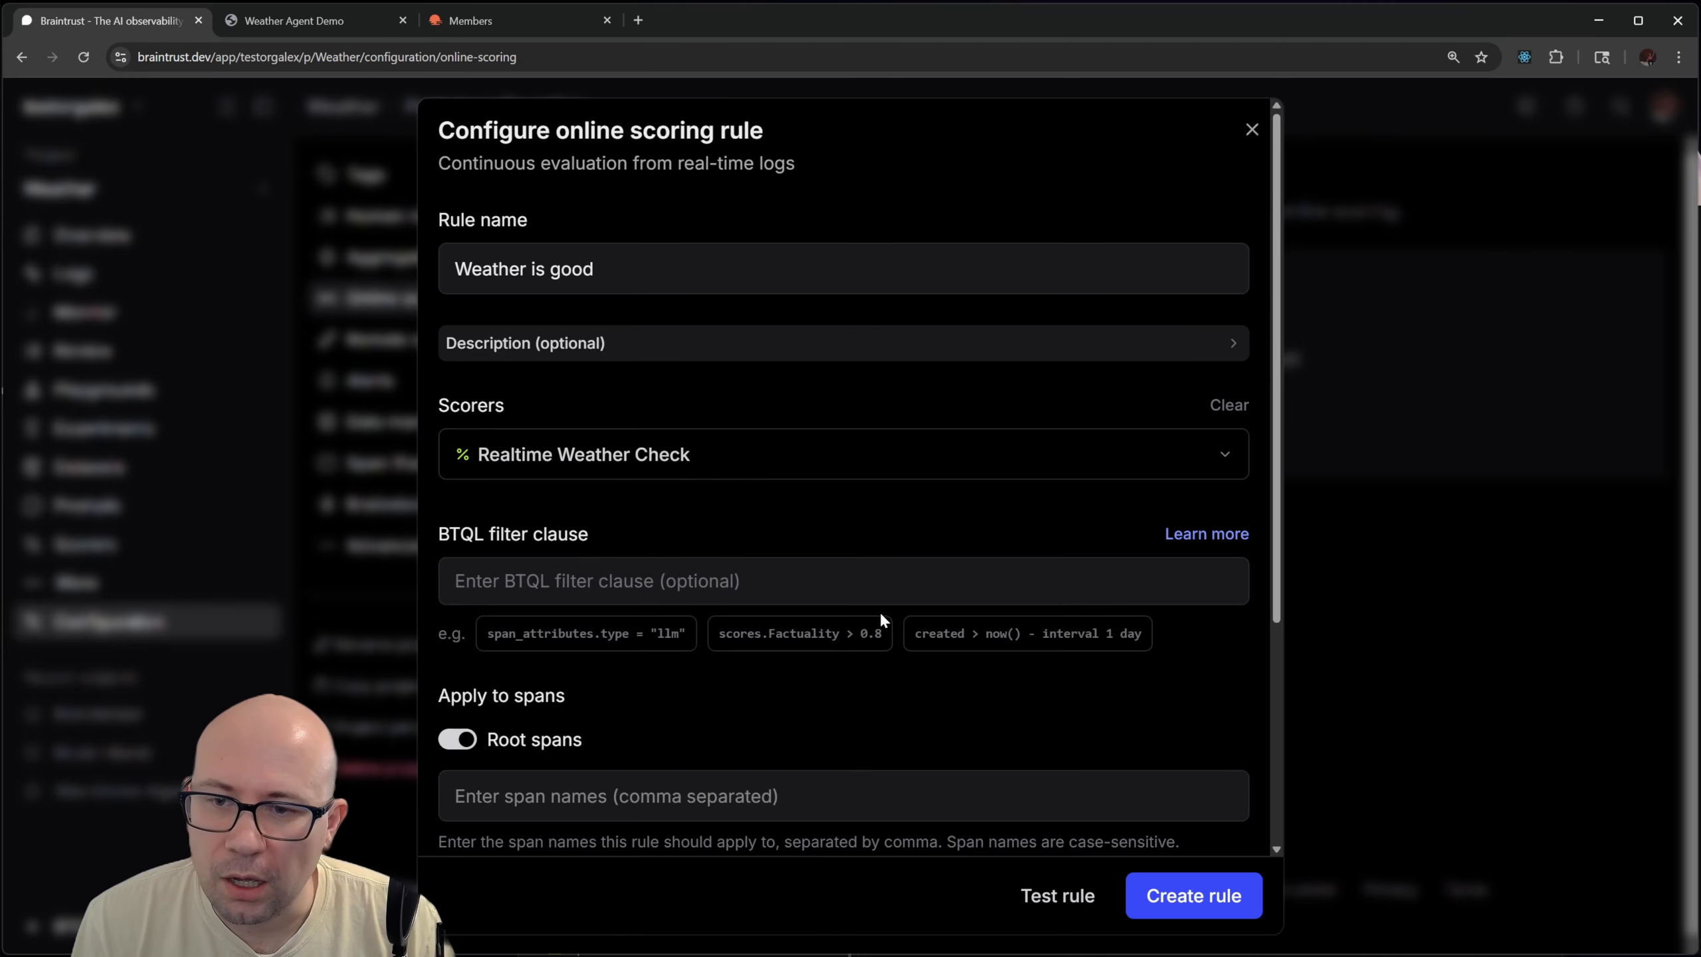
Set the scoring rule's sampling rate to 100% and create the rule
scroll(803, 623, down, 4)
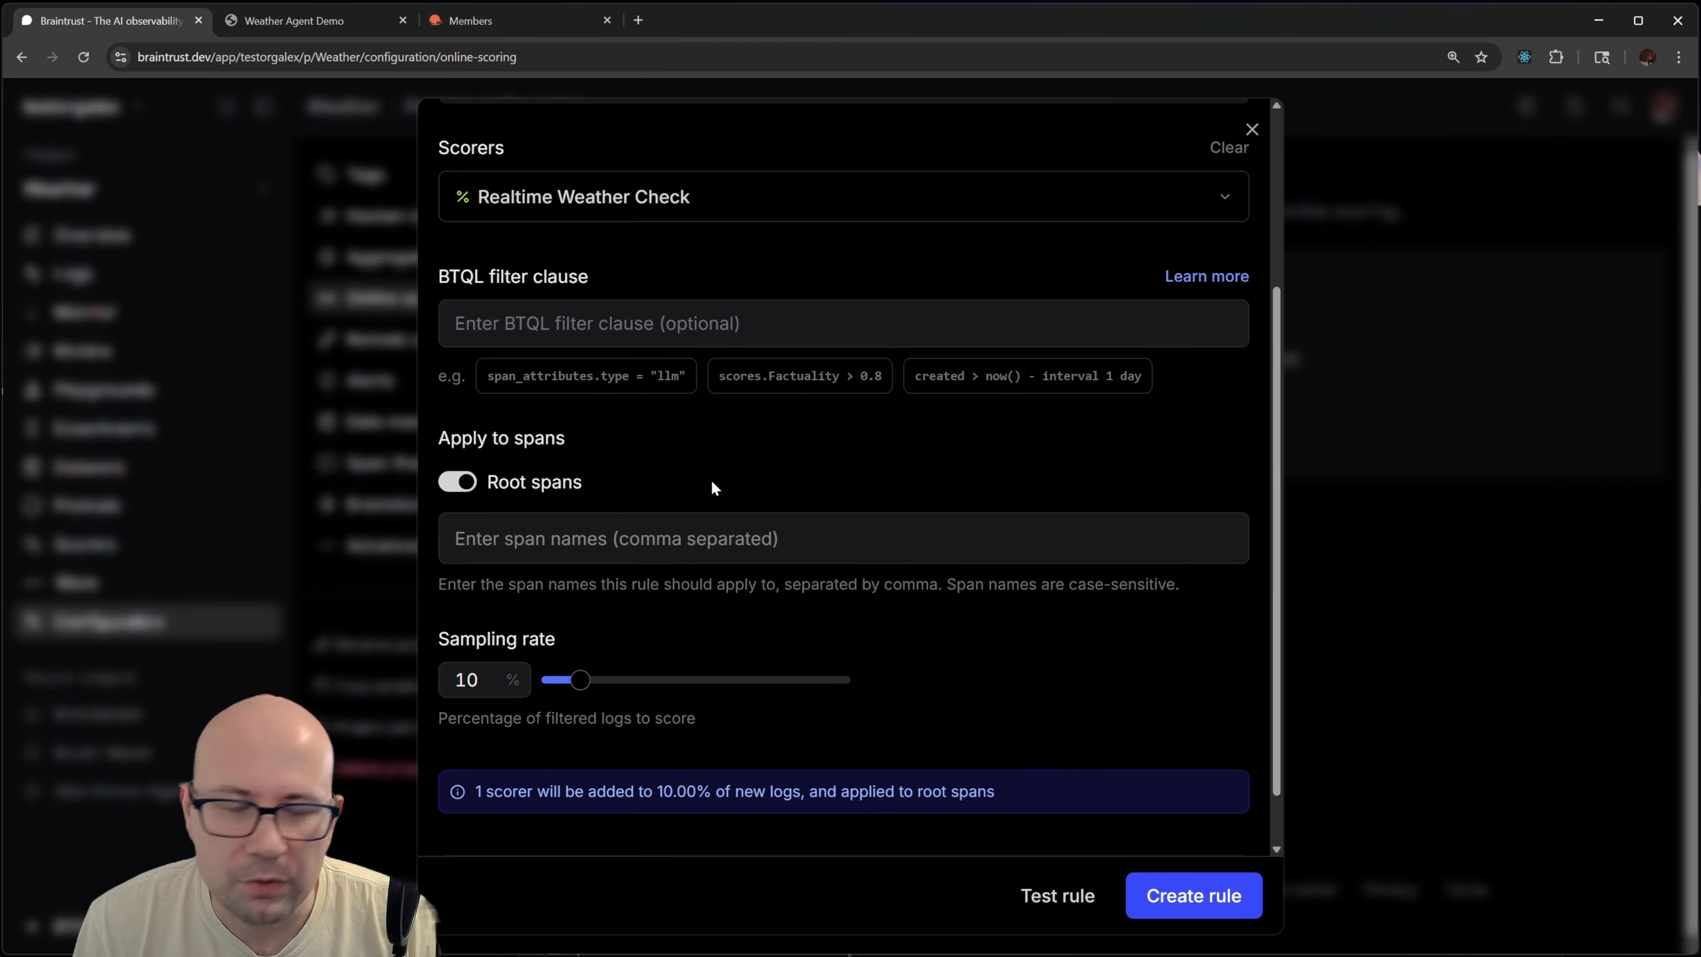
scroll(716, 475, down, 1)
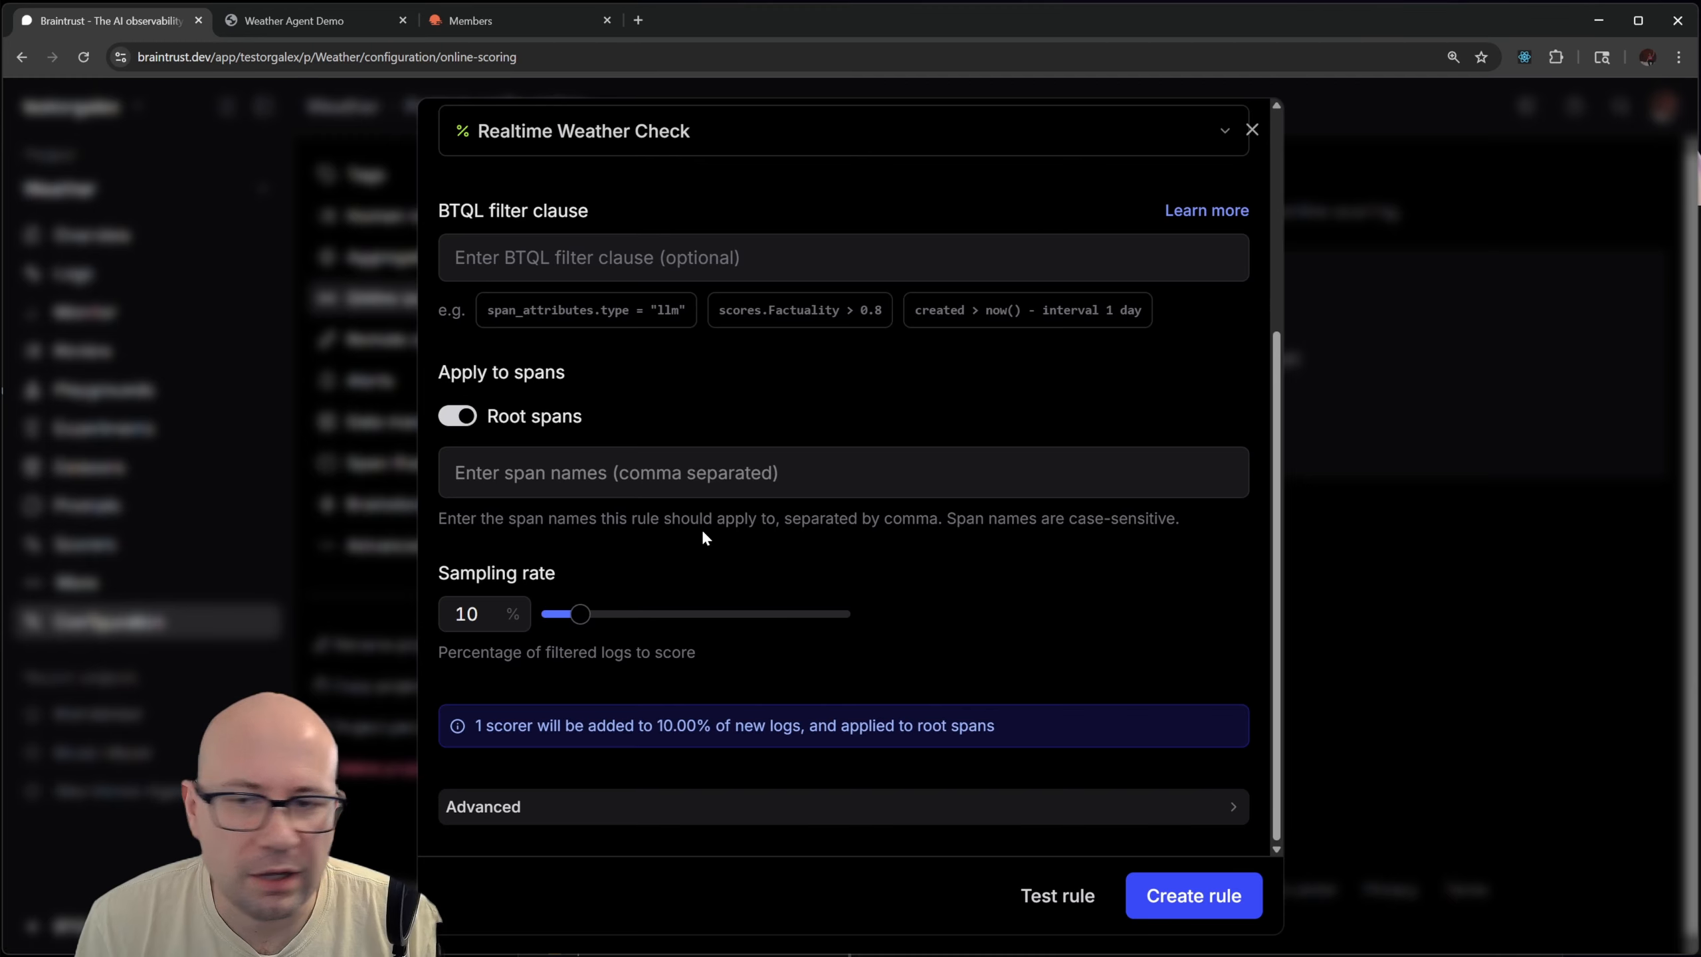
drag(579, 615, 871, 629)
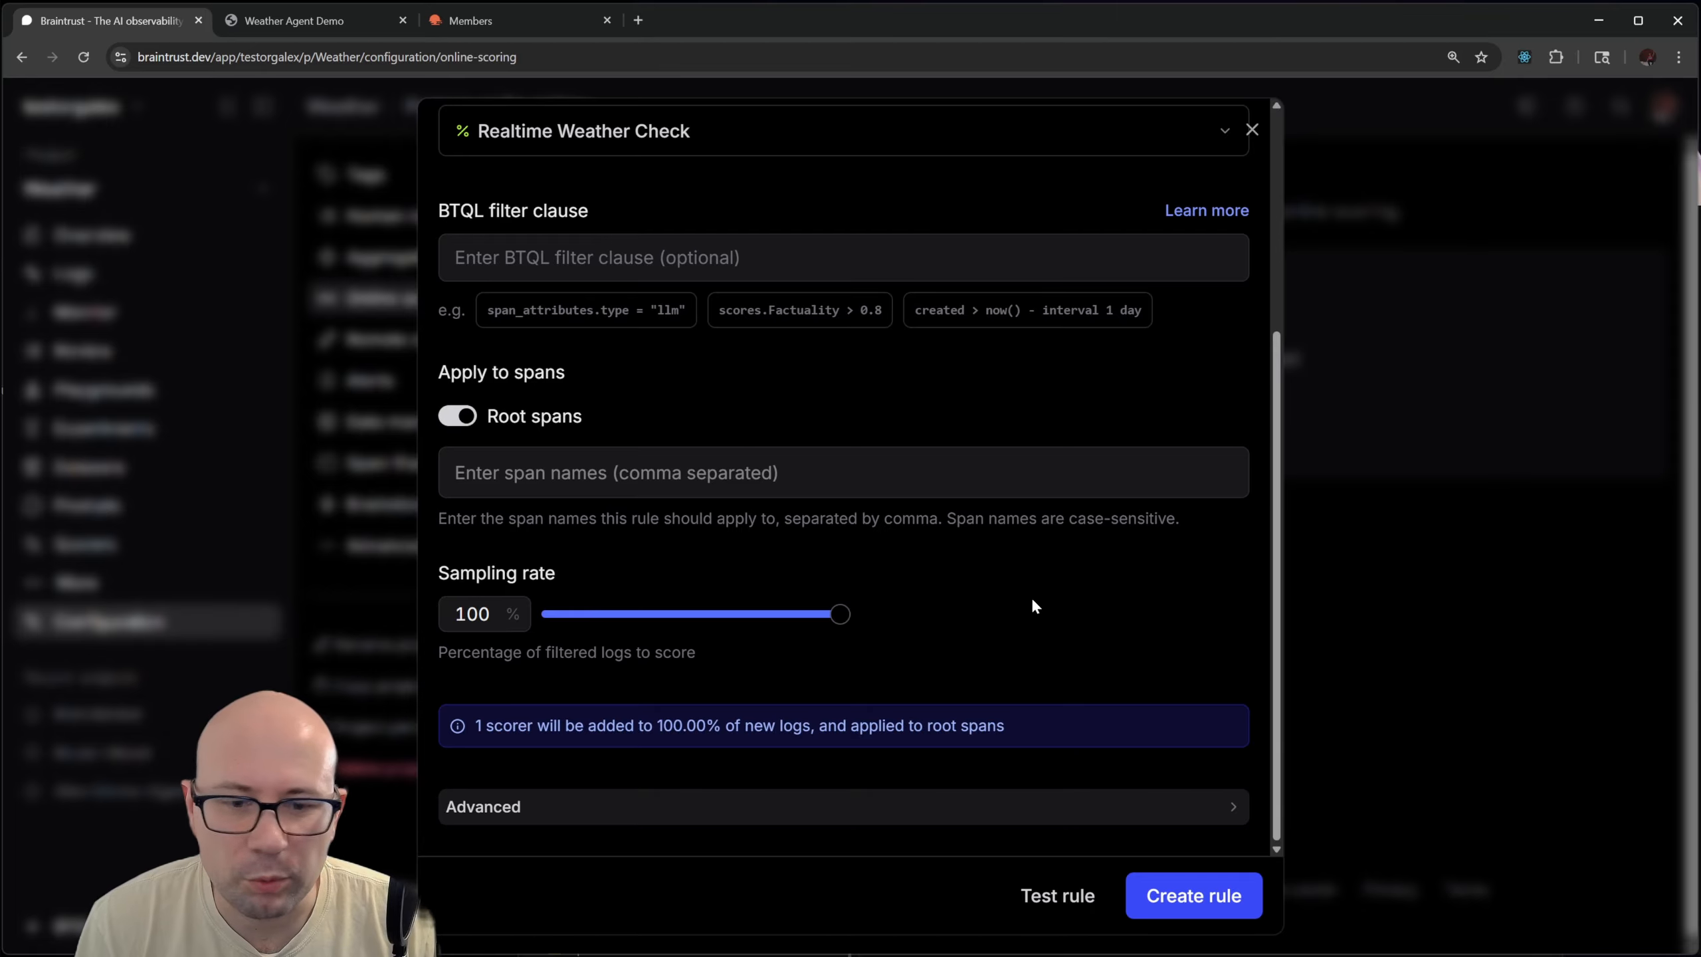
click(1193, 896)
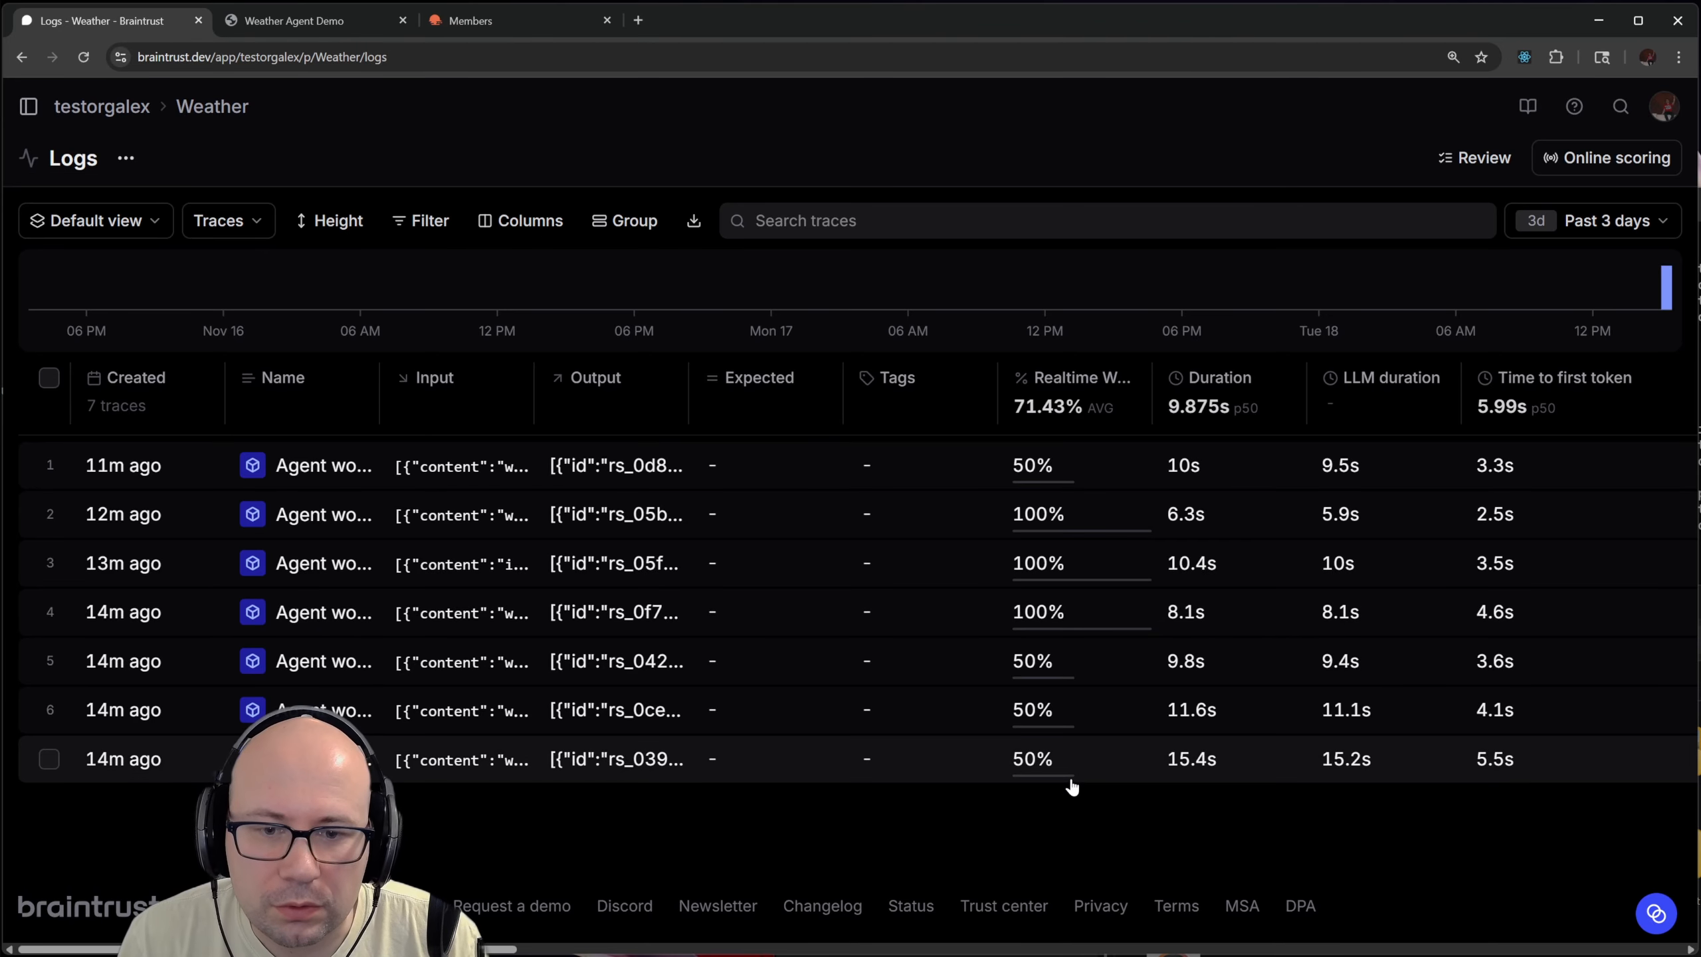
Open the most recent trace in the logs and examine the Realtime Weather Check span's input and scoring rationale
mouse_move(1048, 363)
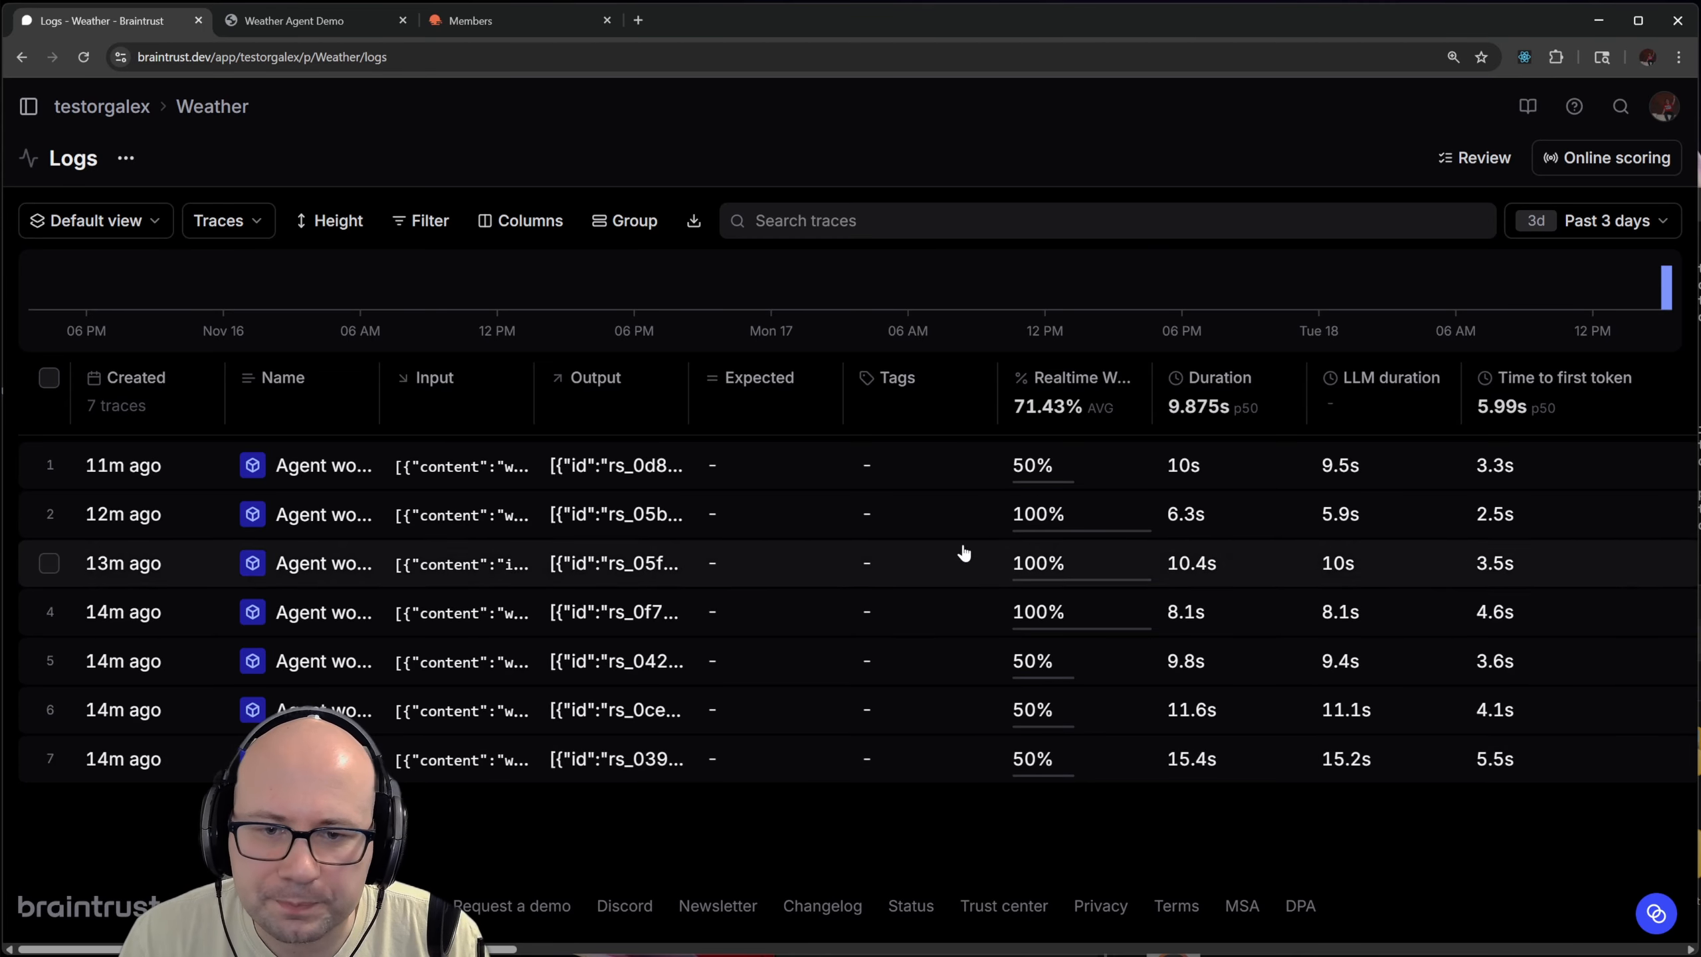
click(919, 476)
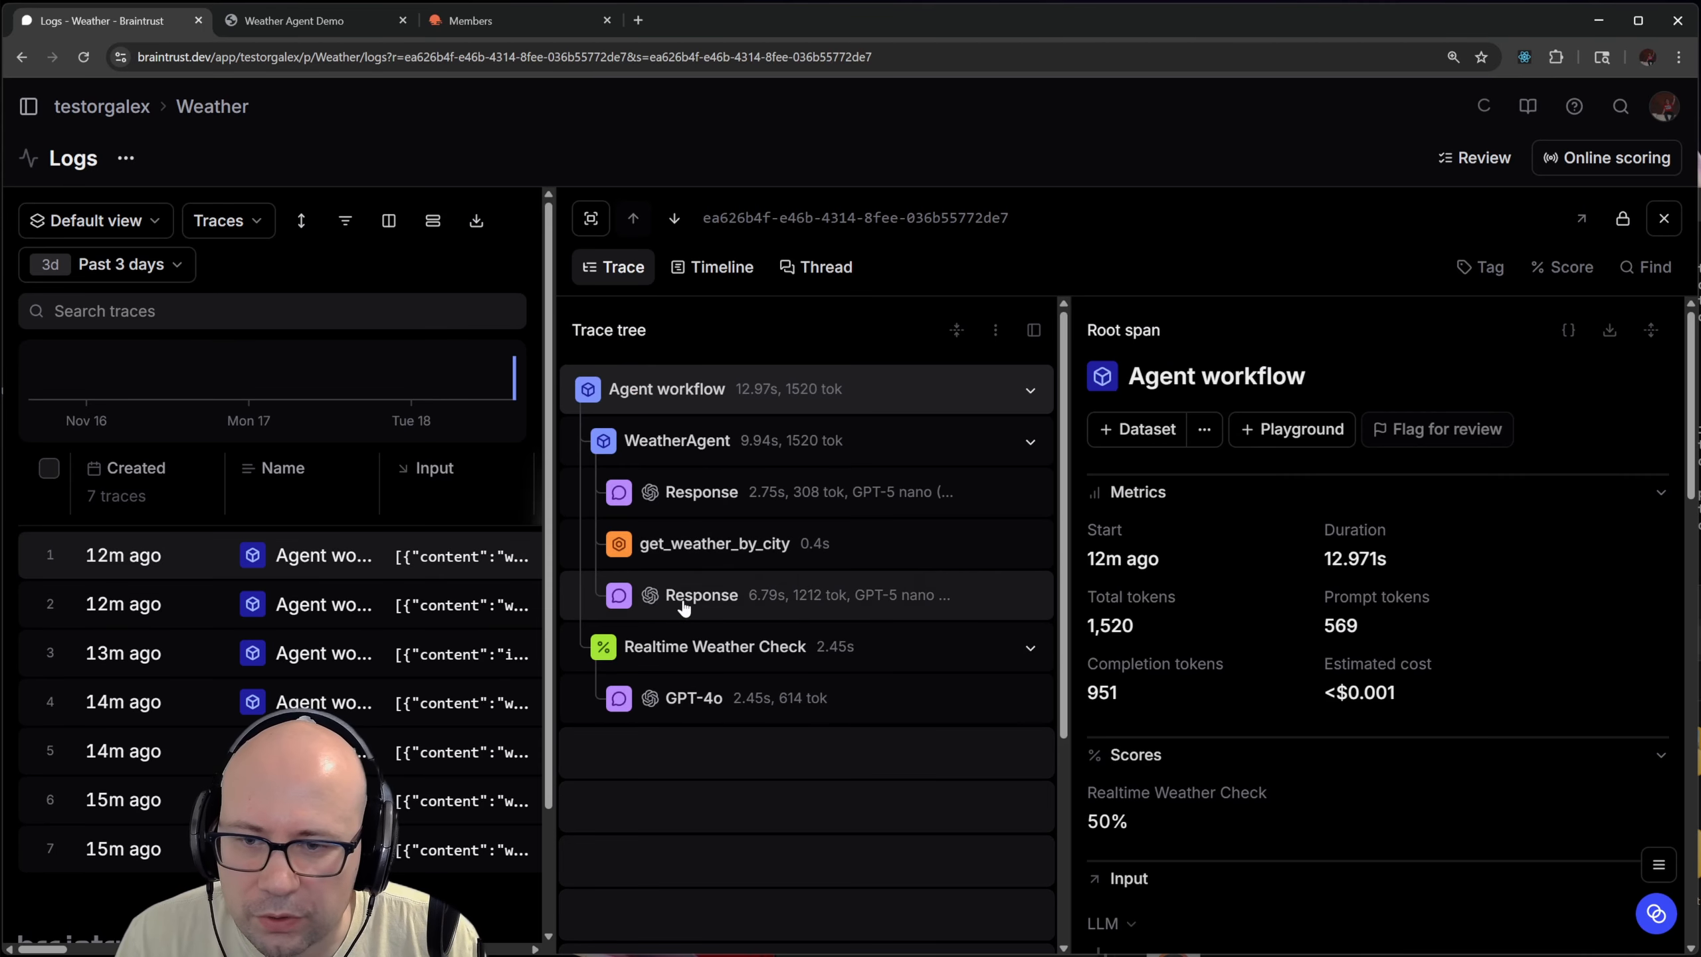
click(699, 665)
scroll(1344, 574, down, 10)
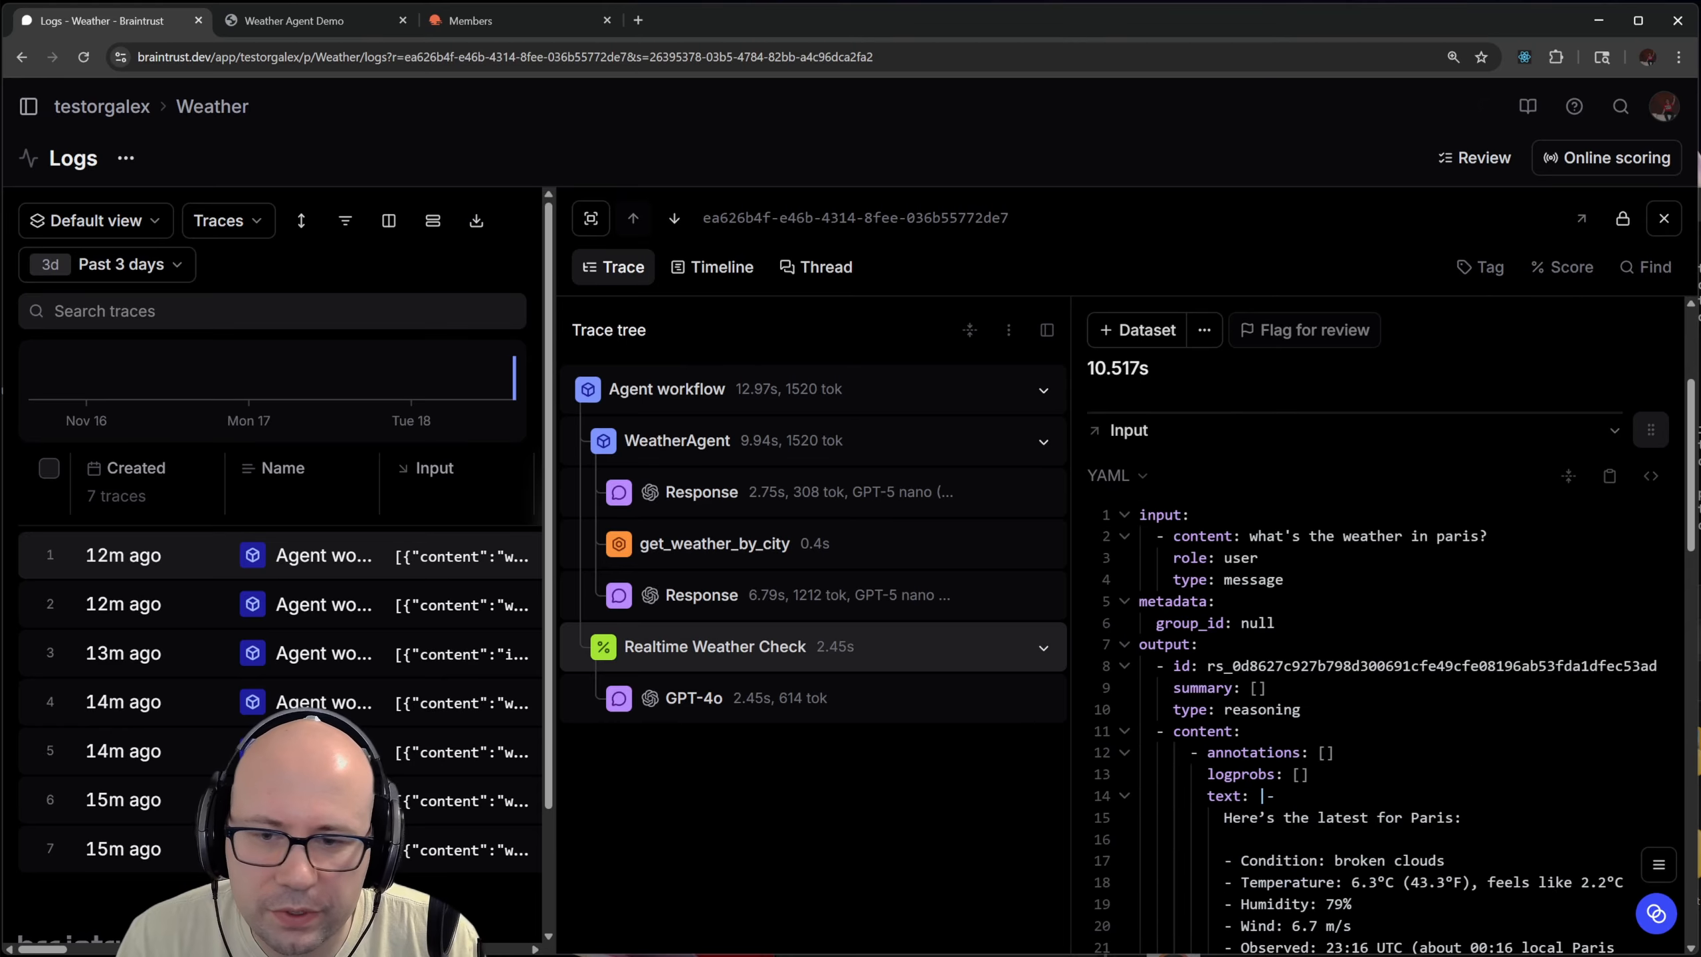
scroll(1354, 718, up, 1)
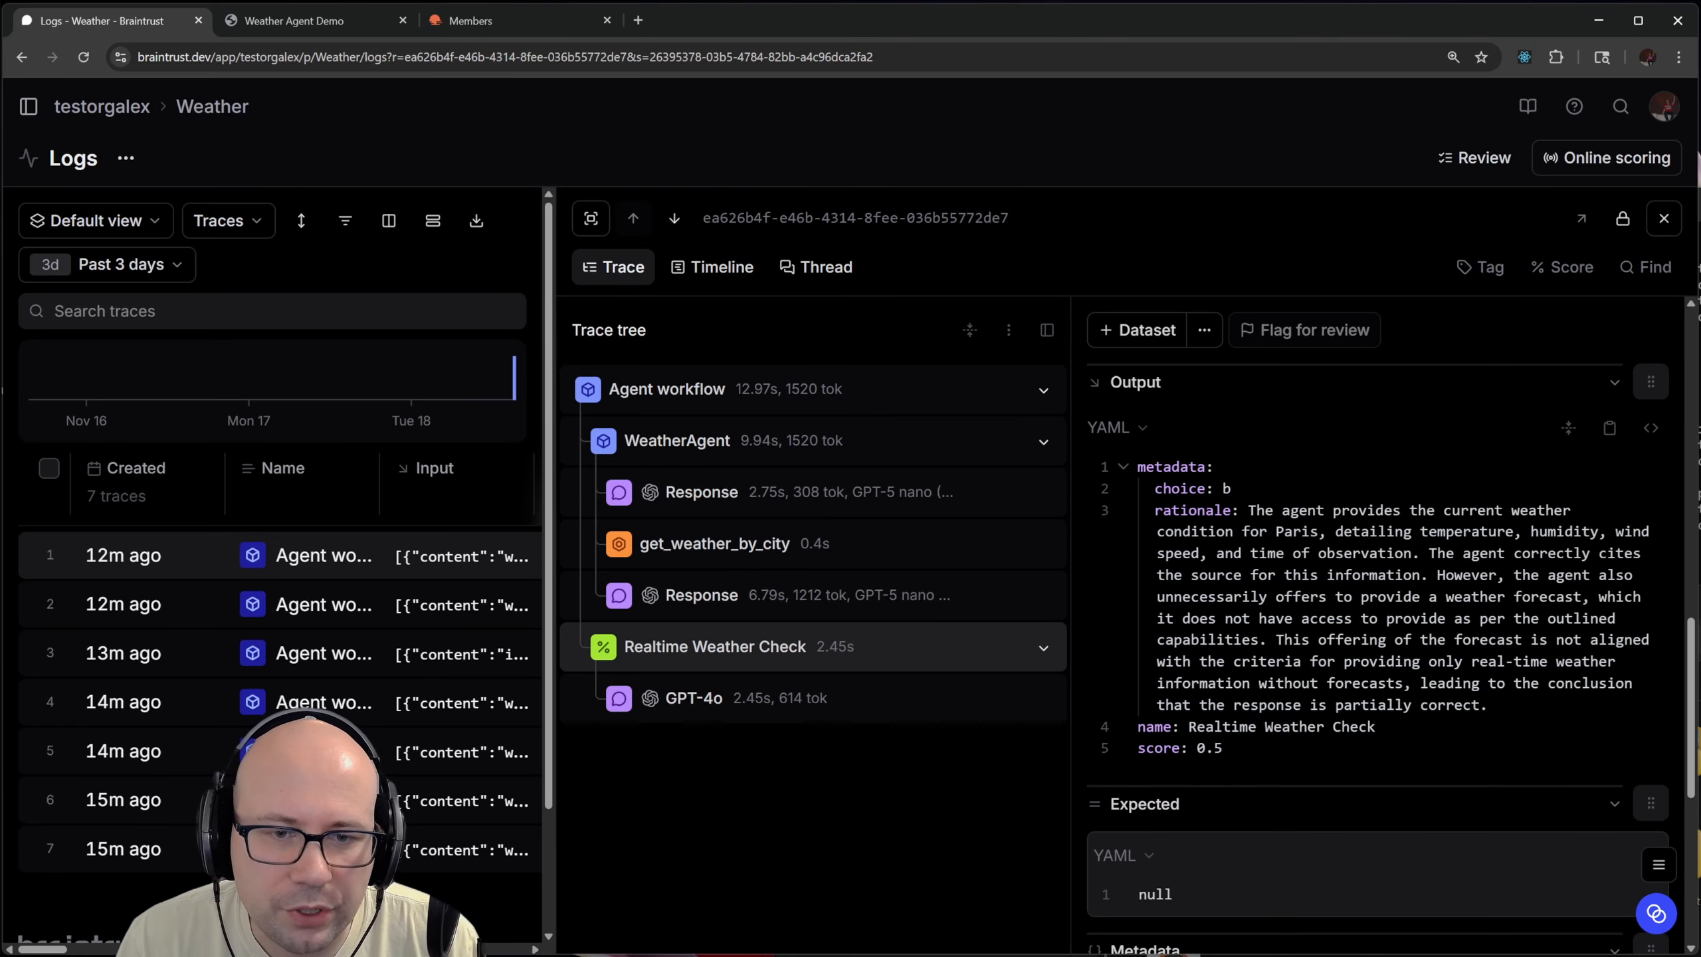
Close the open trace and ask Loop why some logs from the last hour score less than 1 on the Realtime Weather Check
click(1664, 219)
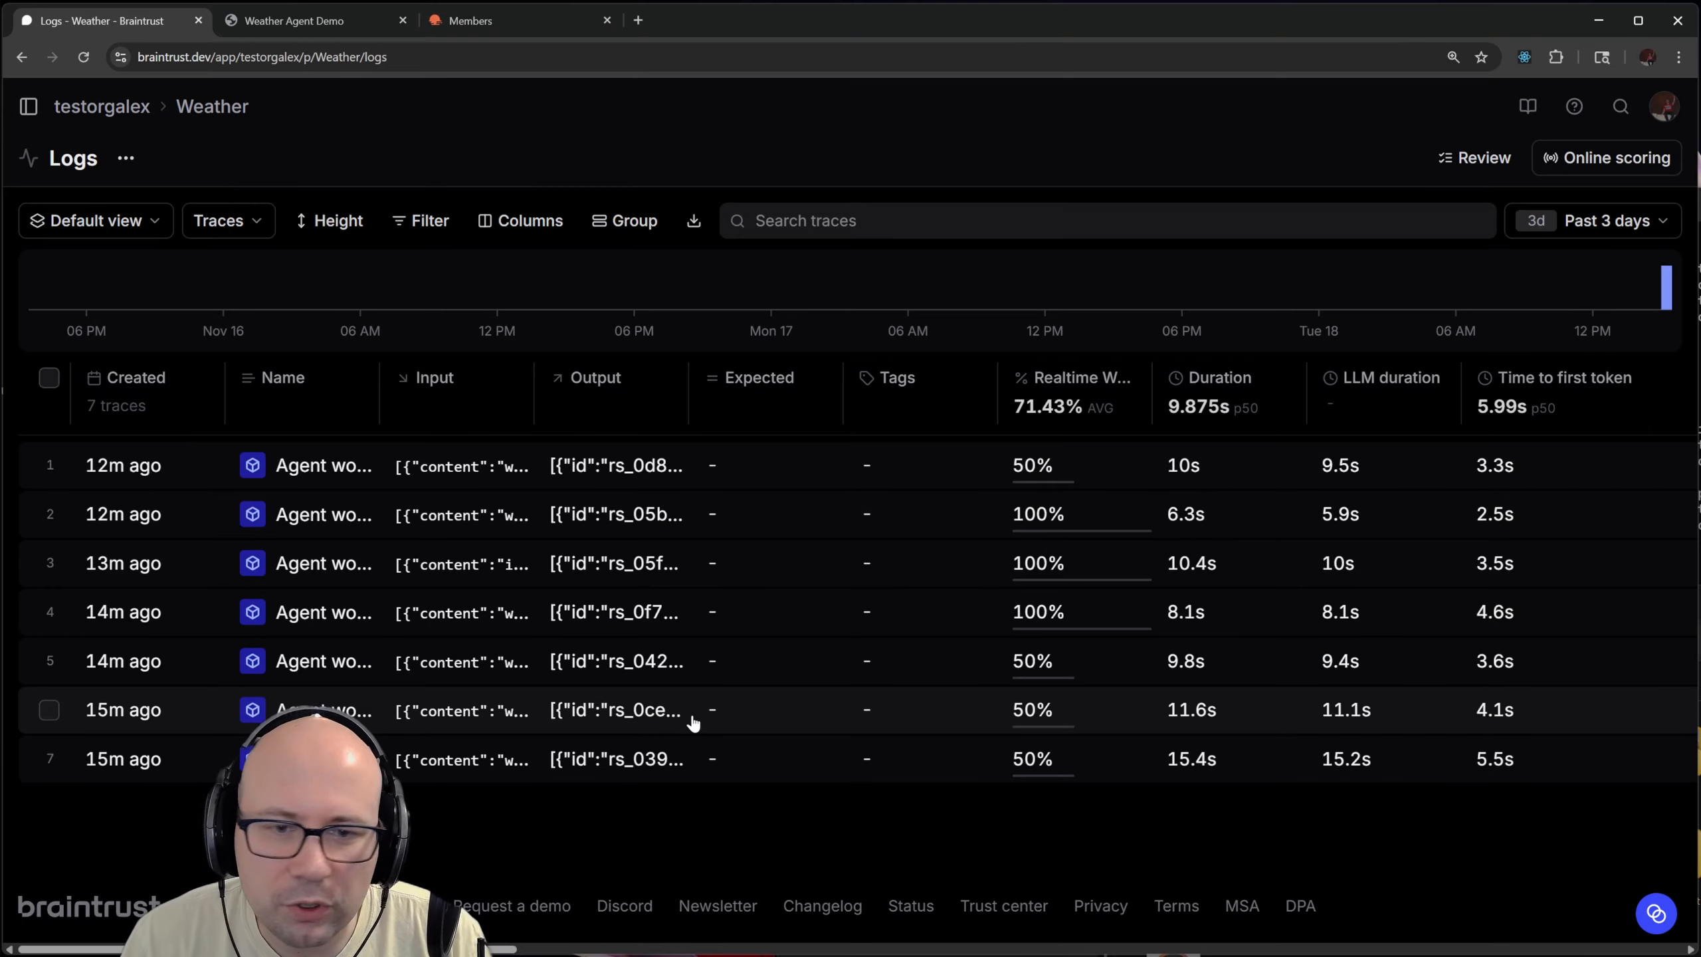
click(1648, 918)
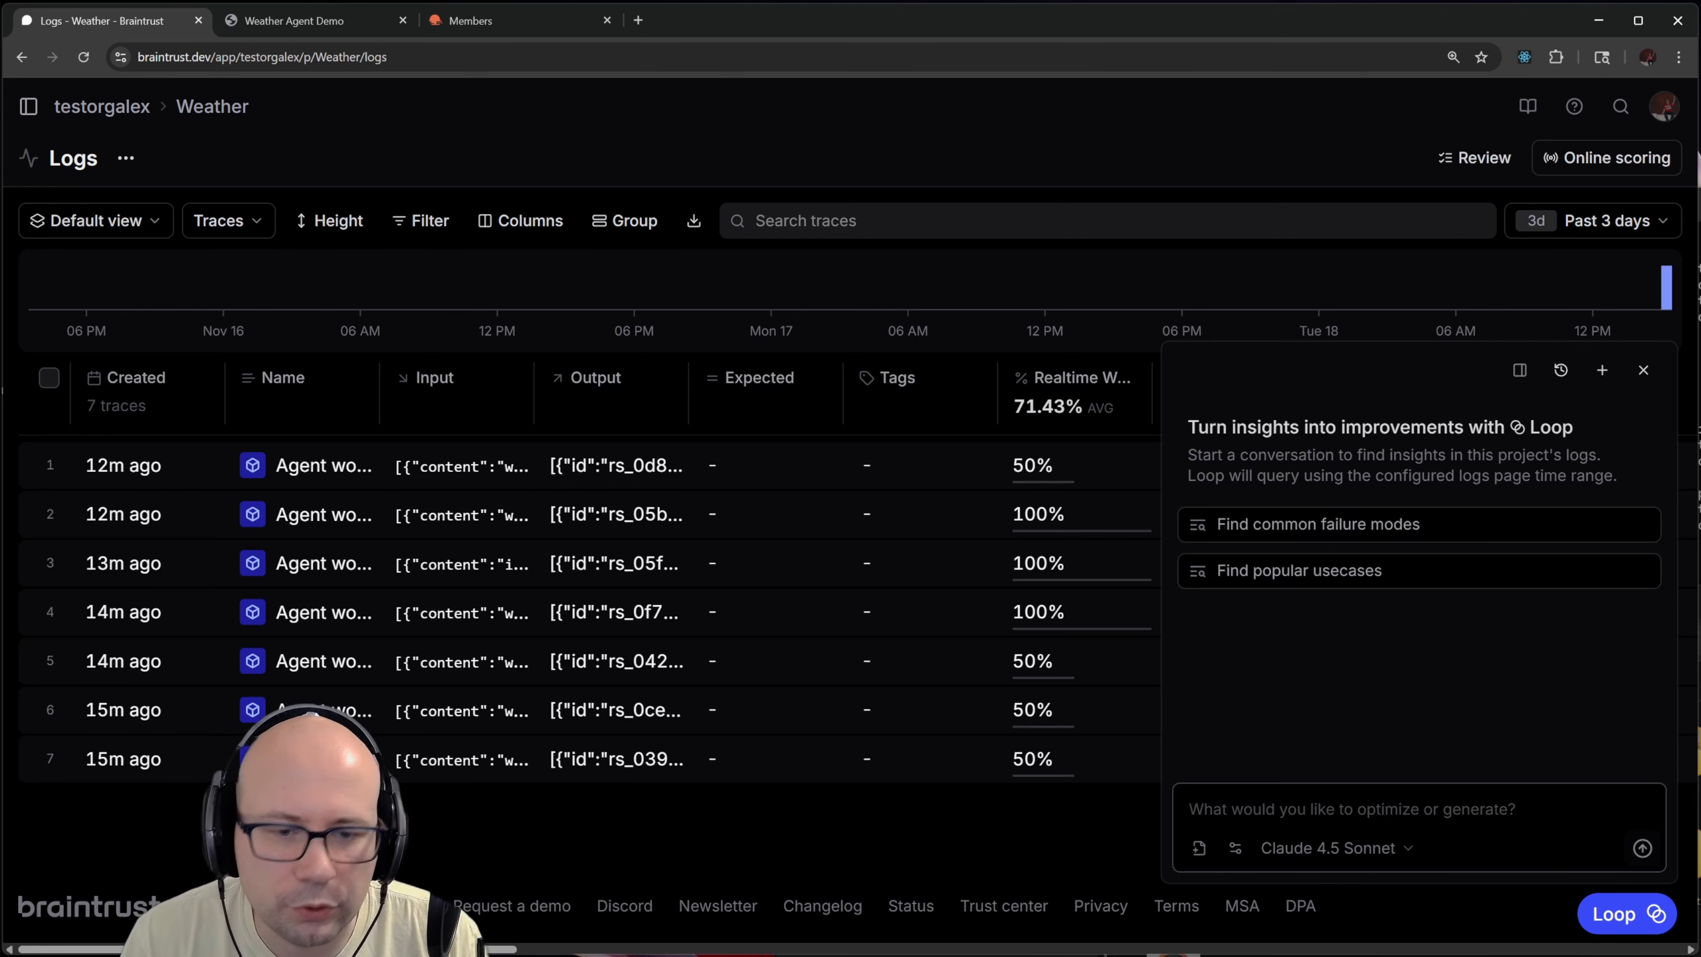
text(Loo)
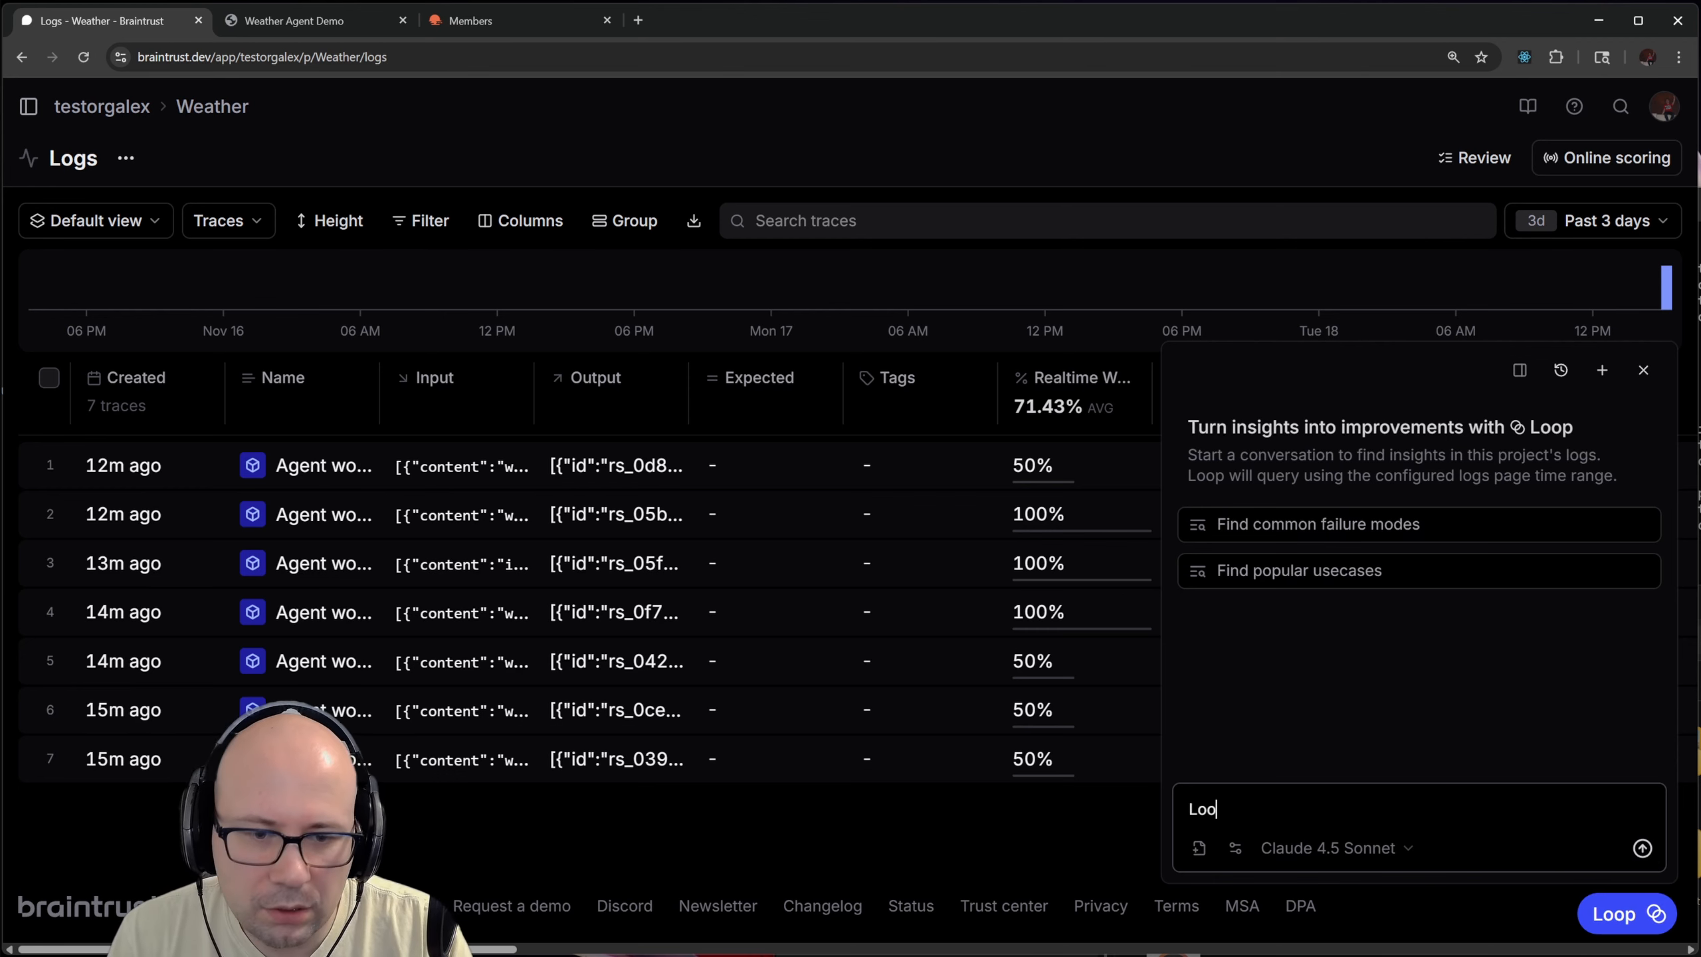
text(k in the last )
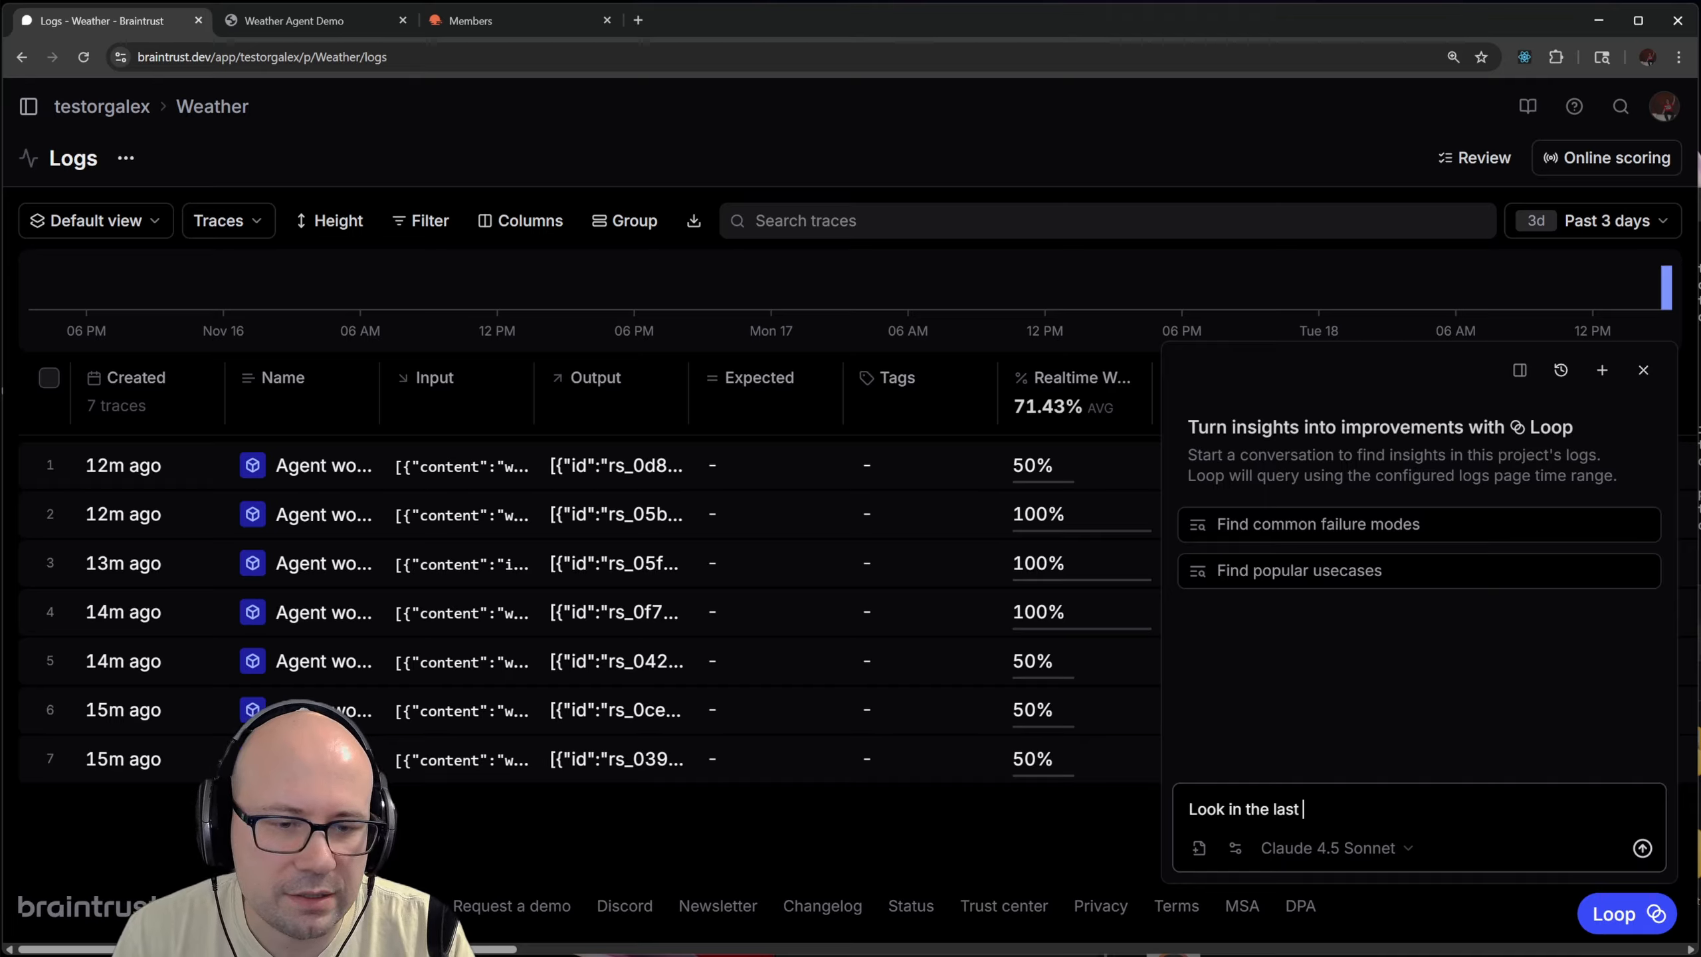
text(hour of log)
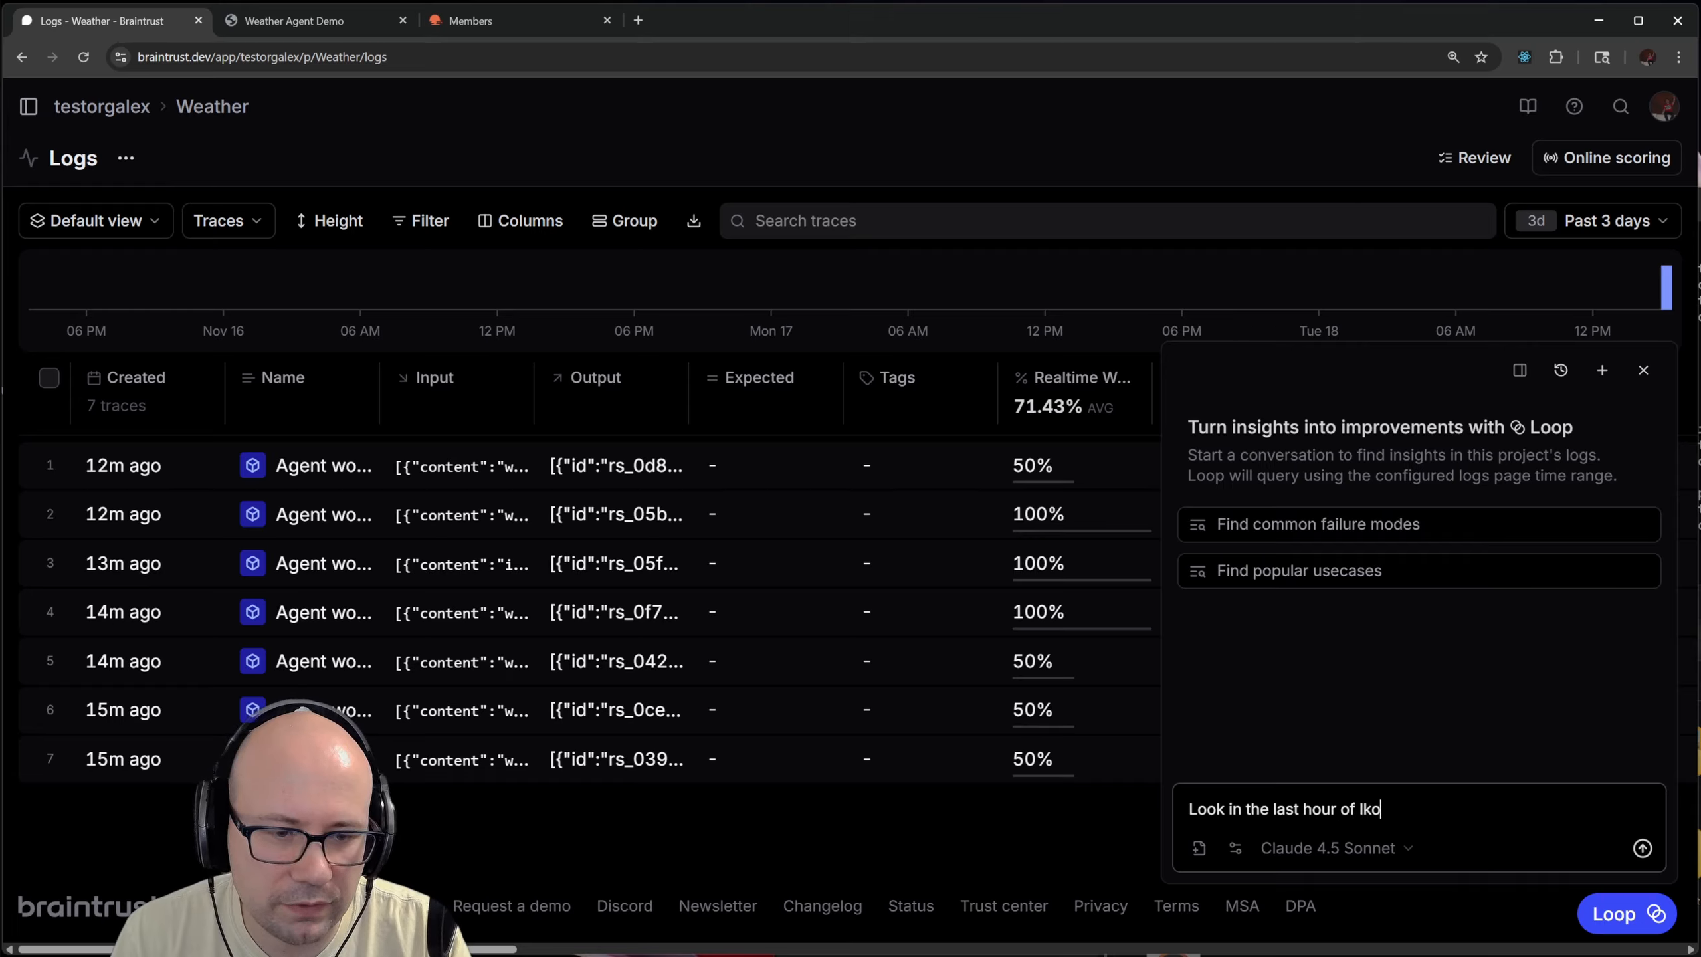
text(s)
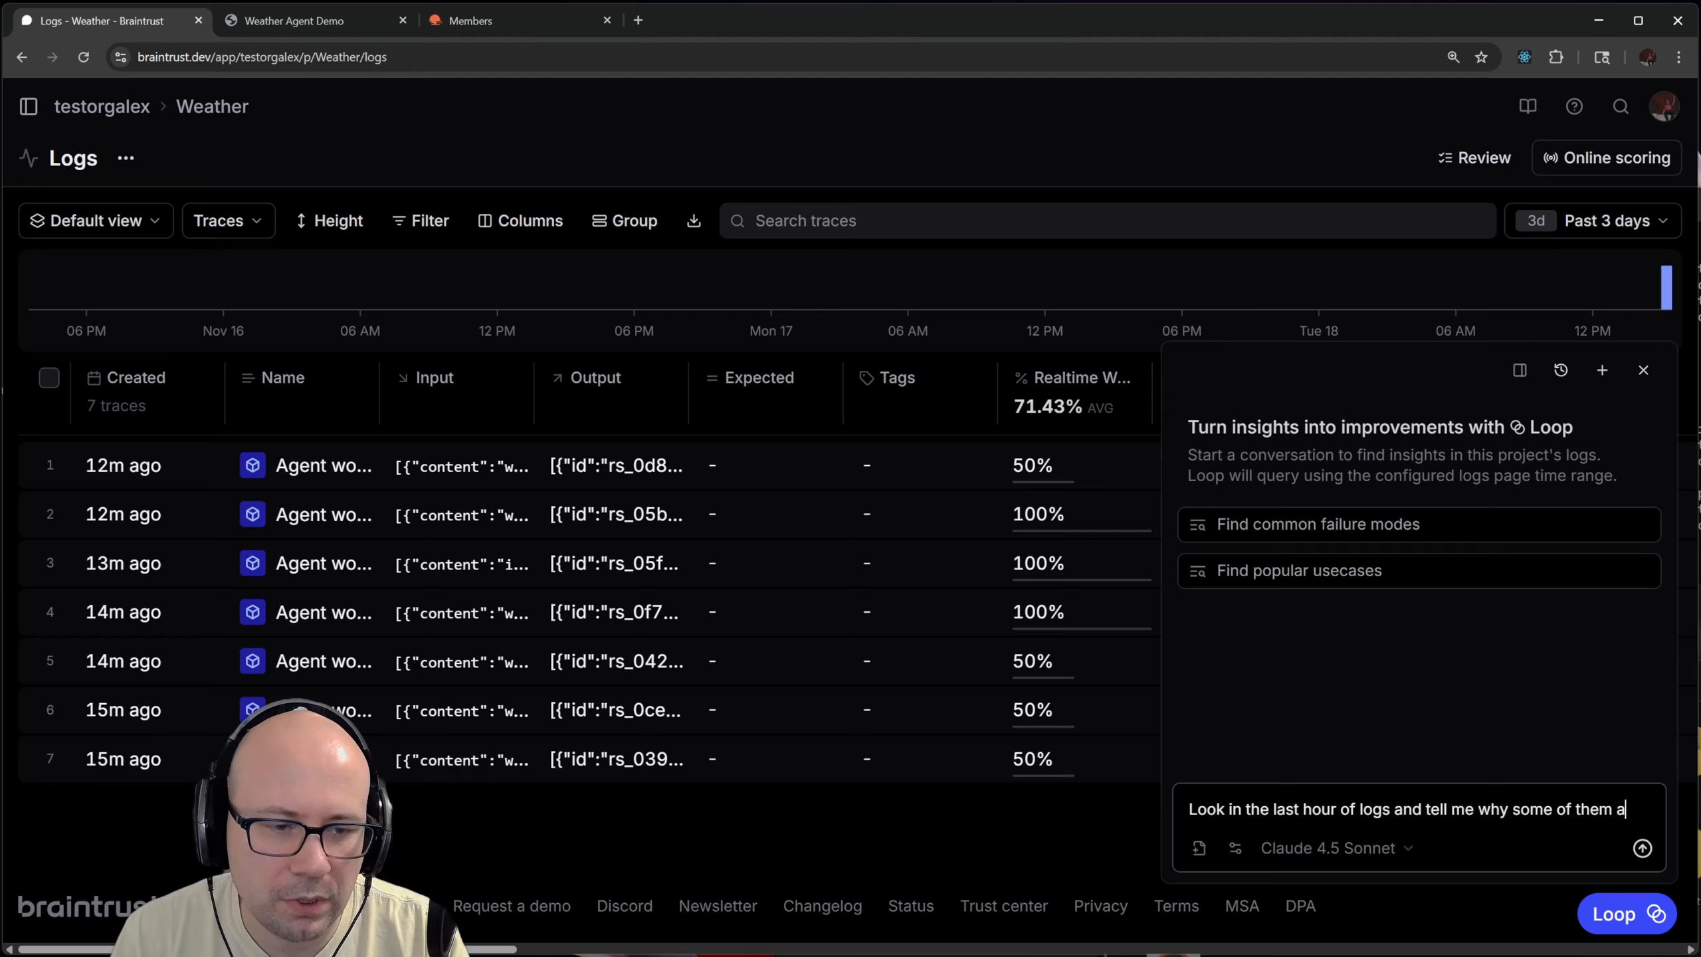
text(re getting)
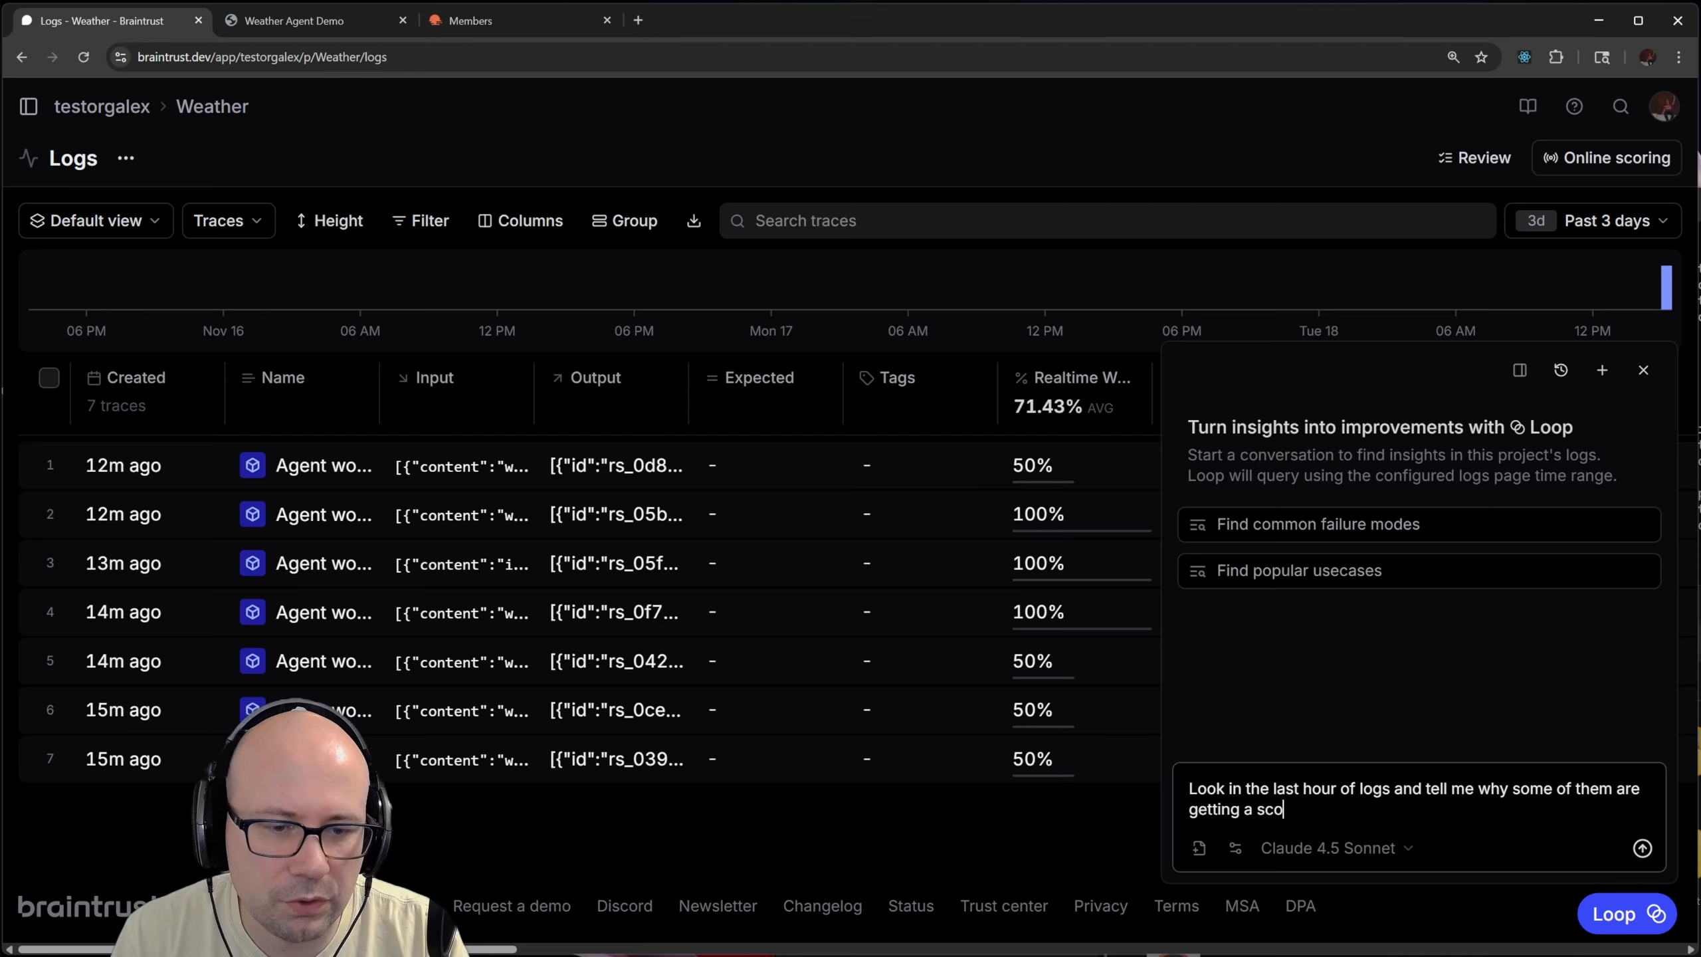
text( a score of less th)
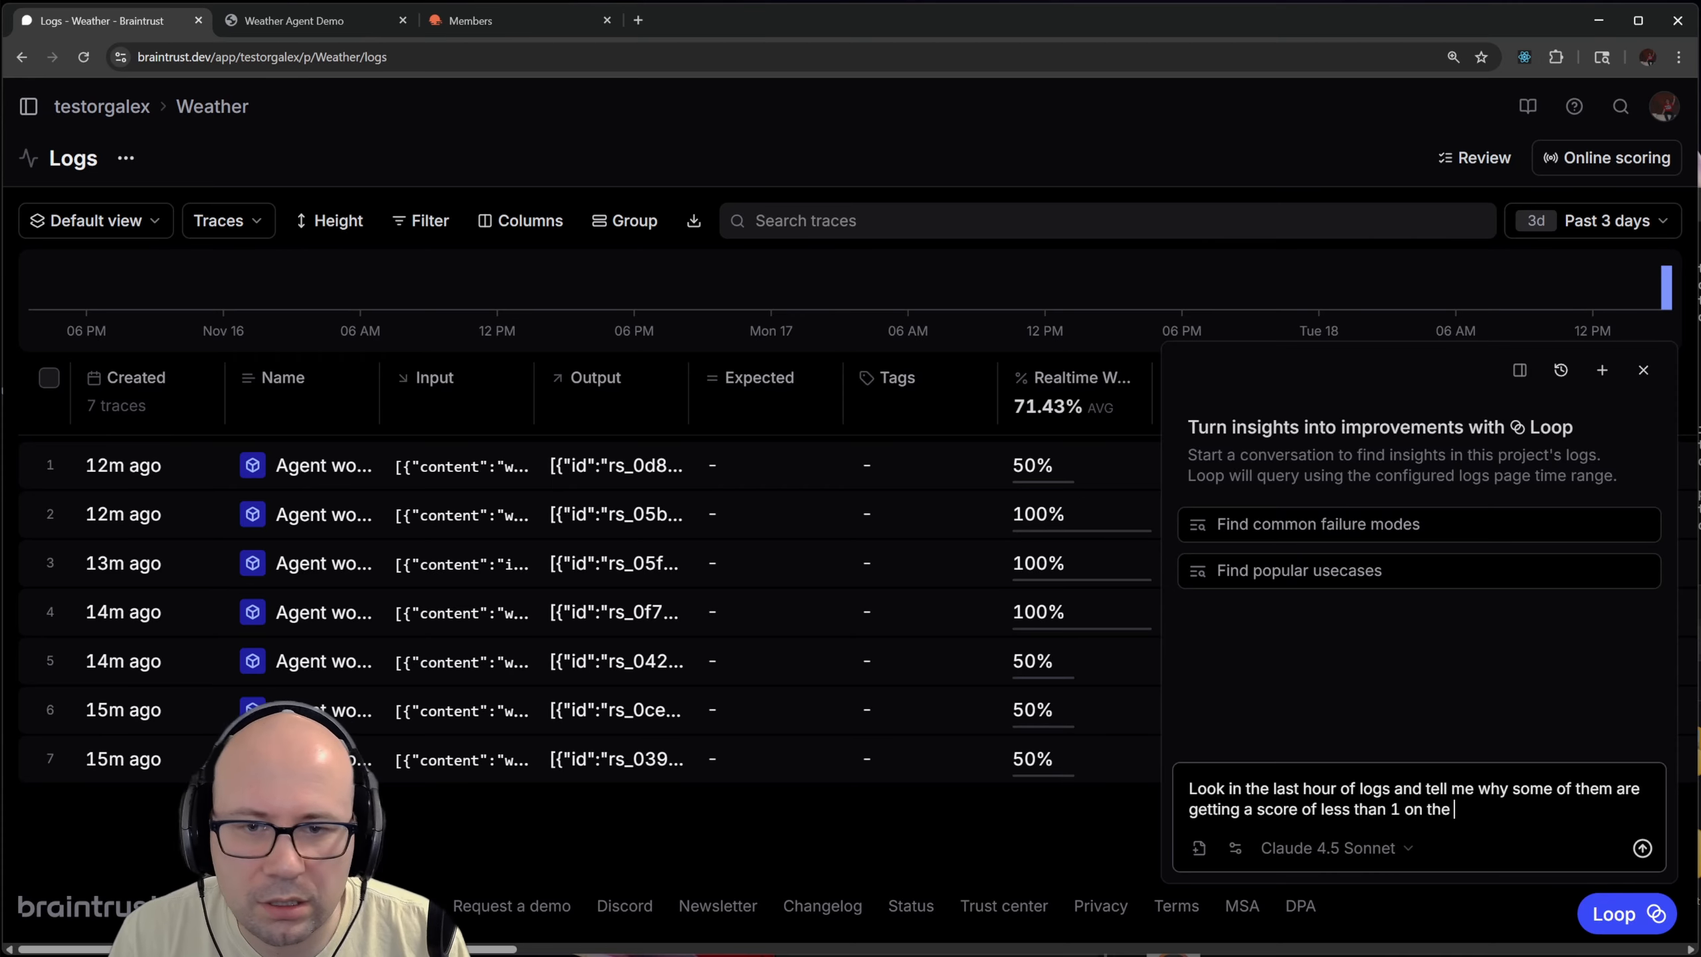
mouse_move(1076, 379)
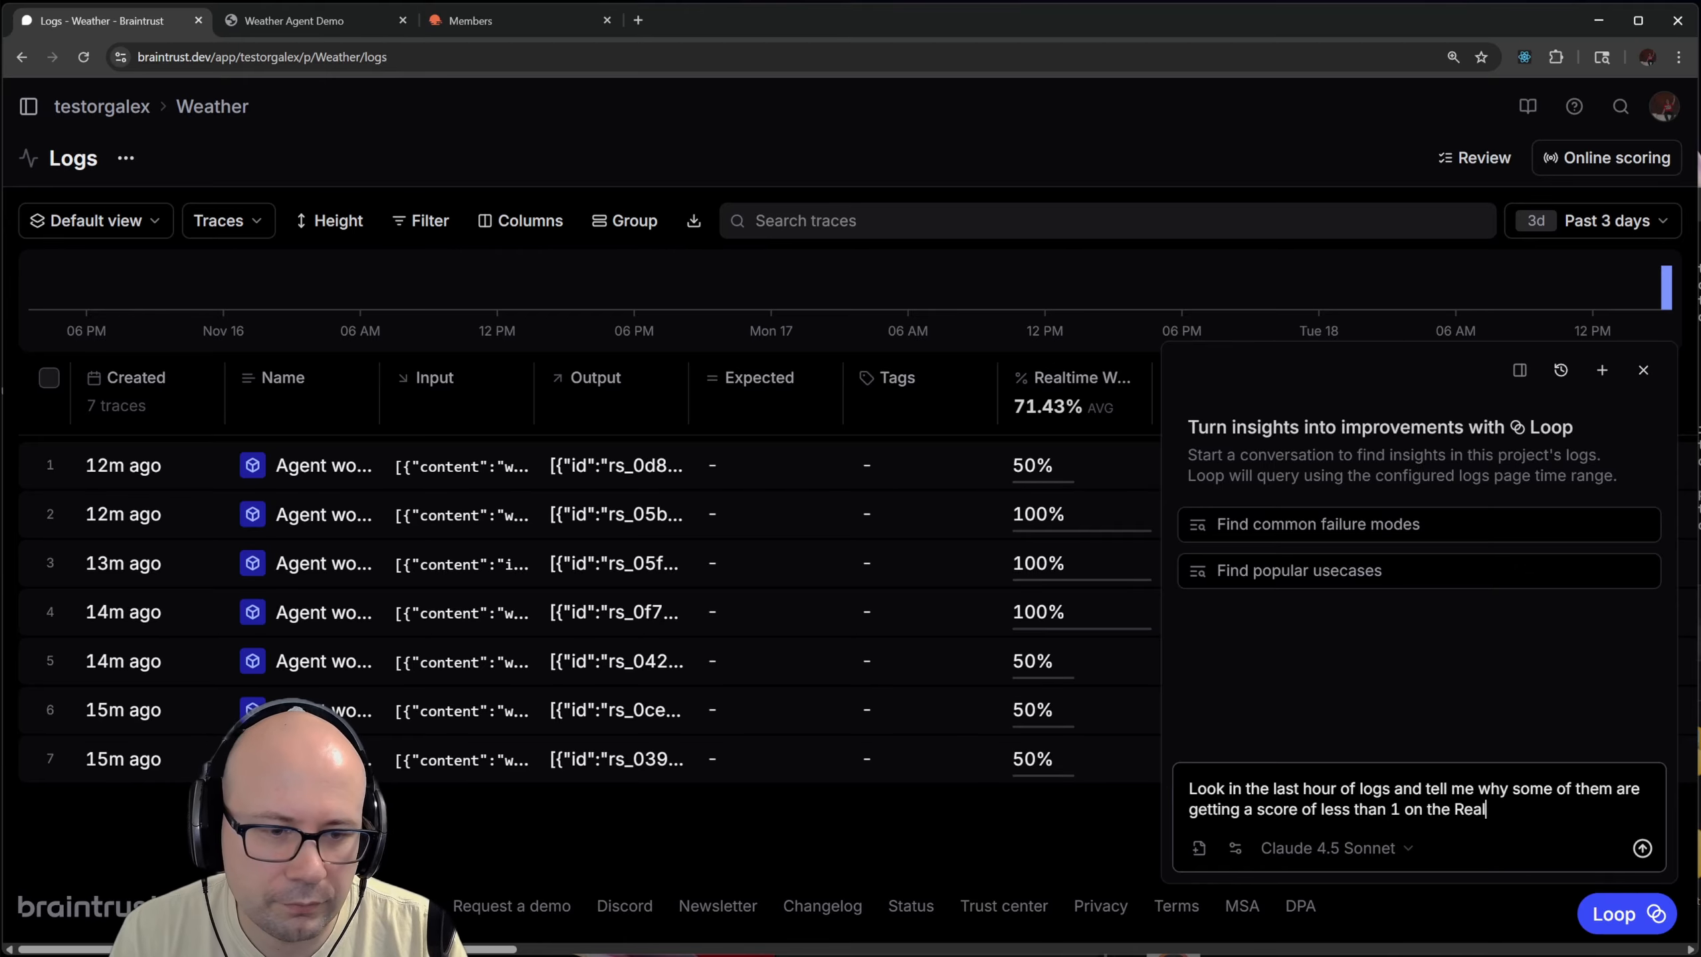
text(an 1 on the Realtime Weather Check)
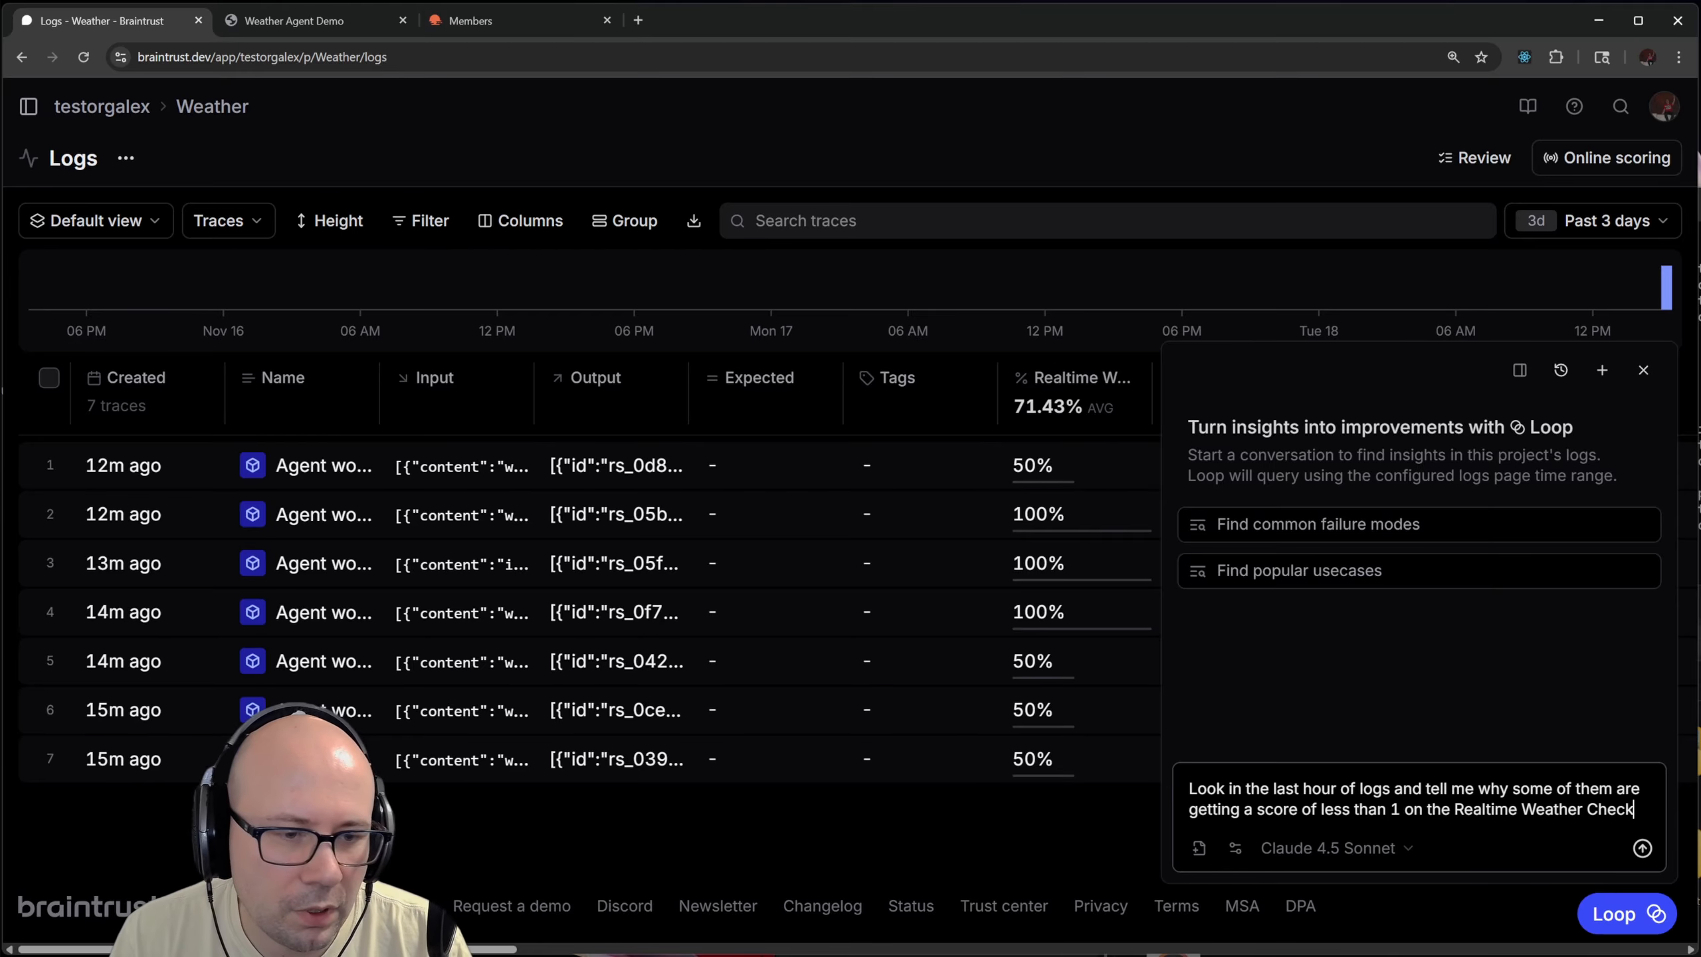
key(Return)
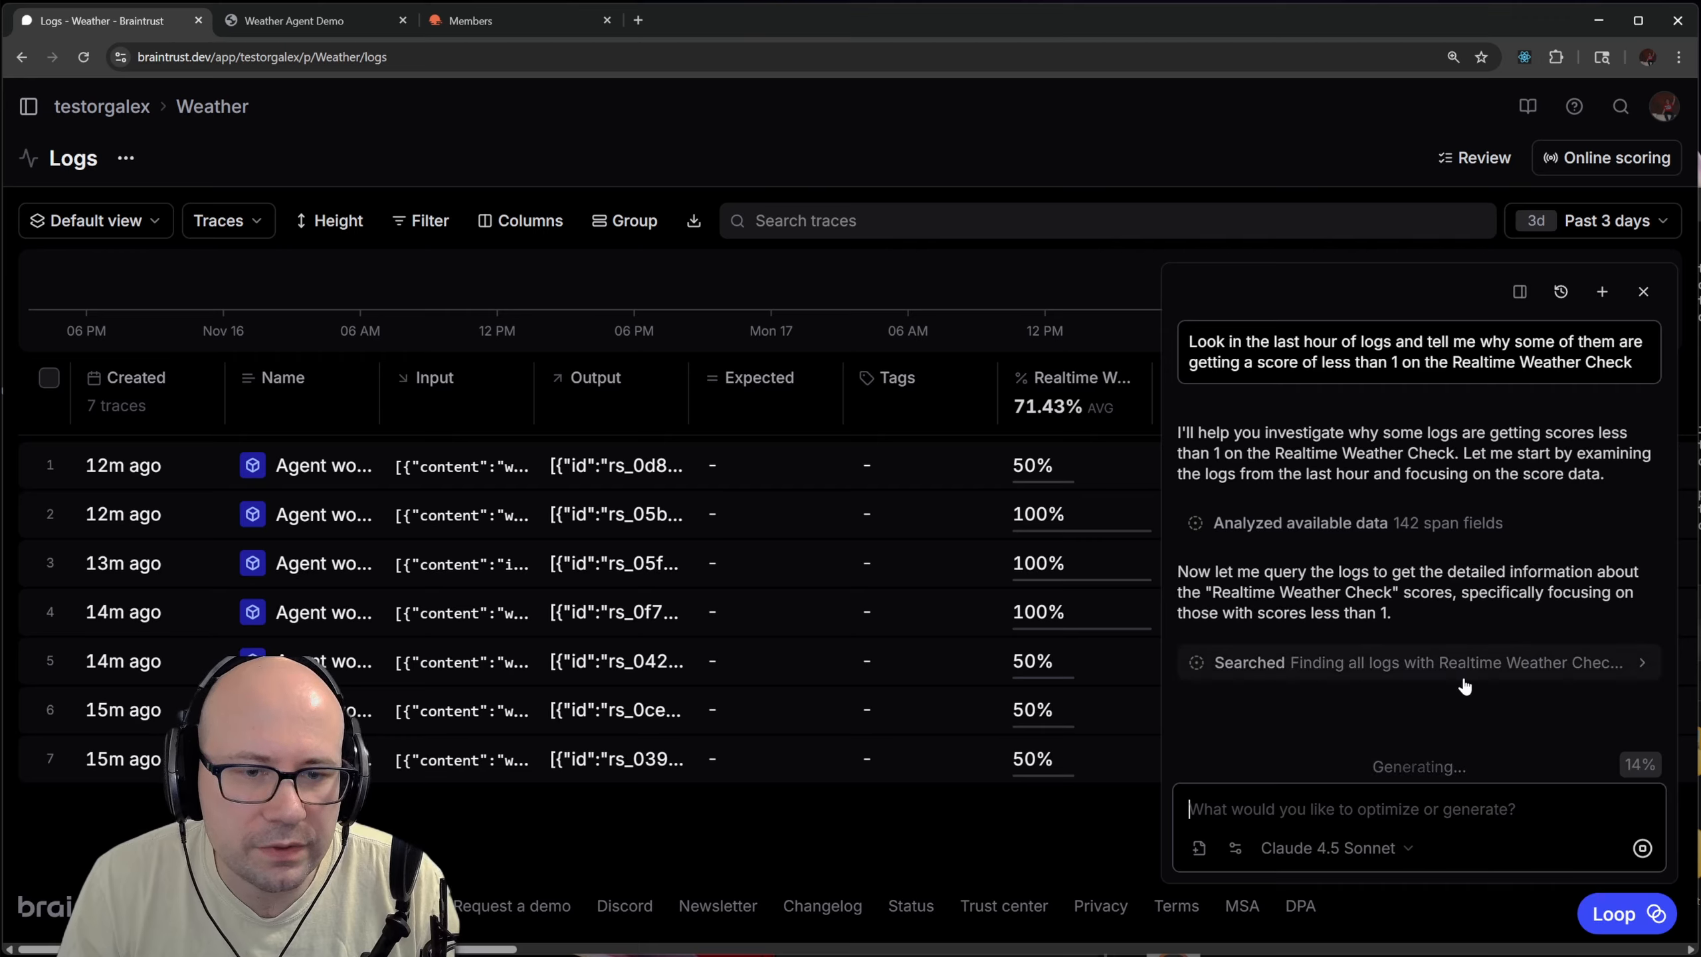
Examine the result tables of Loop's searches for Realtime Weather Check logs and scorer span details, collapsing each one after viewing
click(1600, 662)
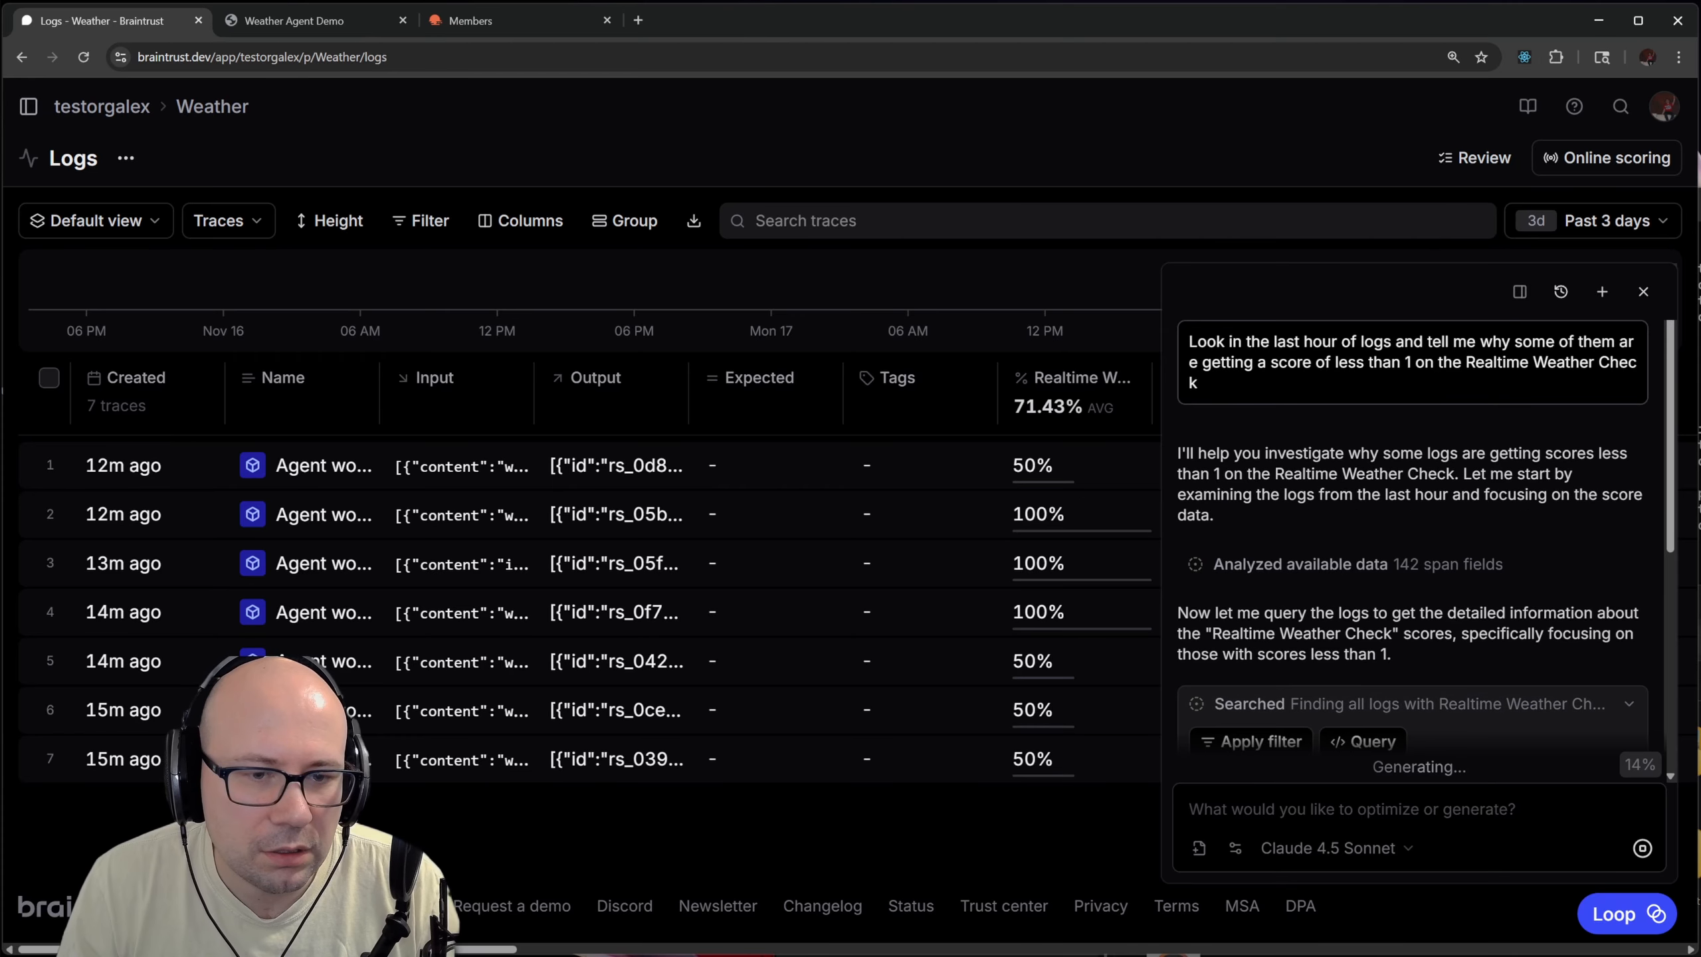
scroll(1492, 598, down, 4)
scroll(1660, 669, down, 2)
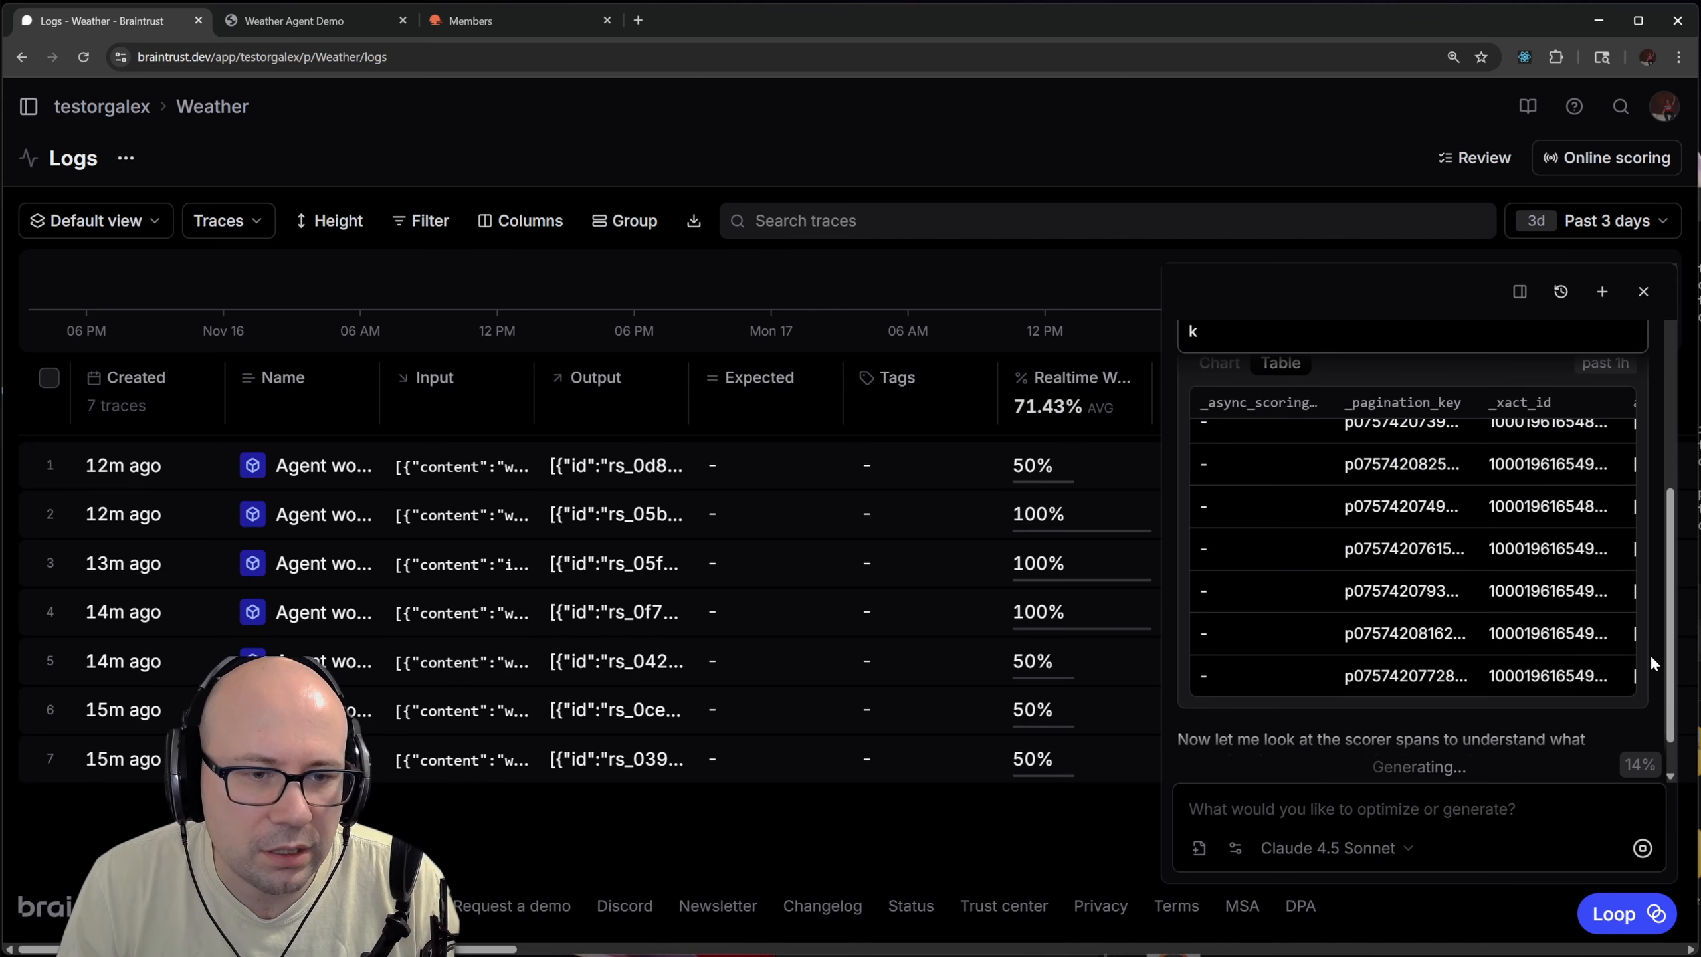
scroll(1562, 612, up, 5)
scroll(1479, 469, up, 2)
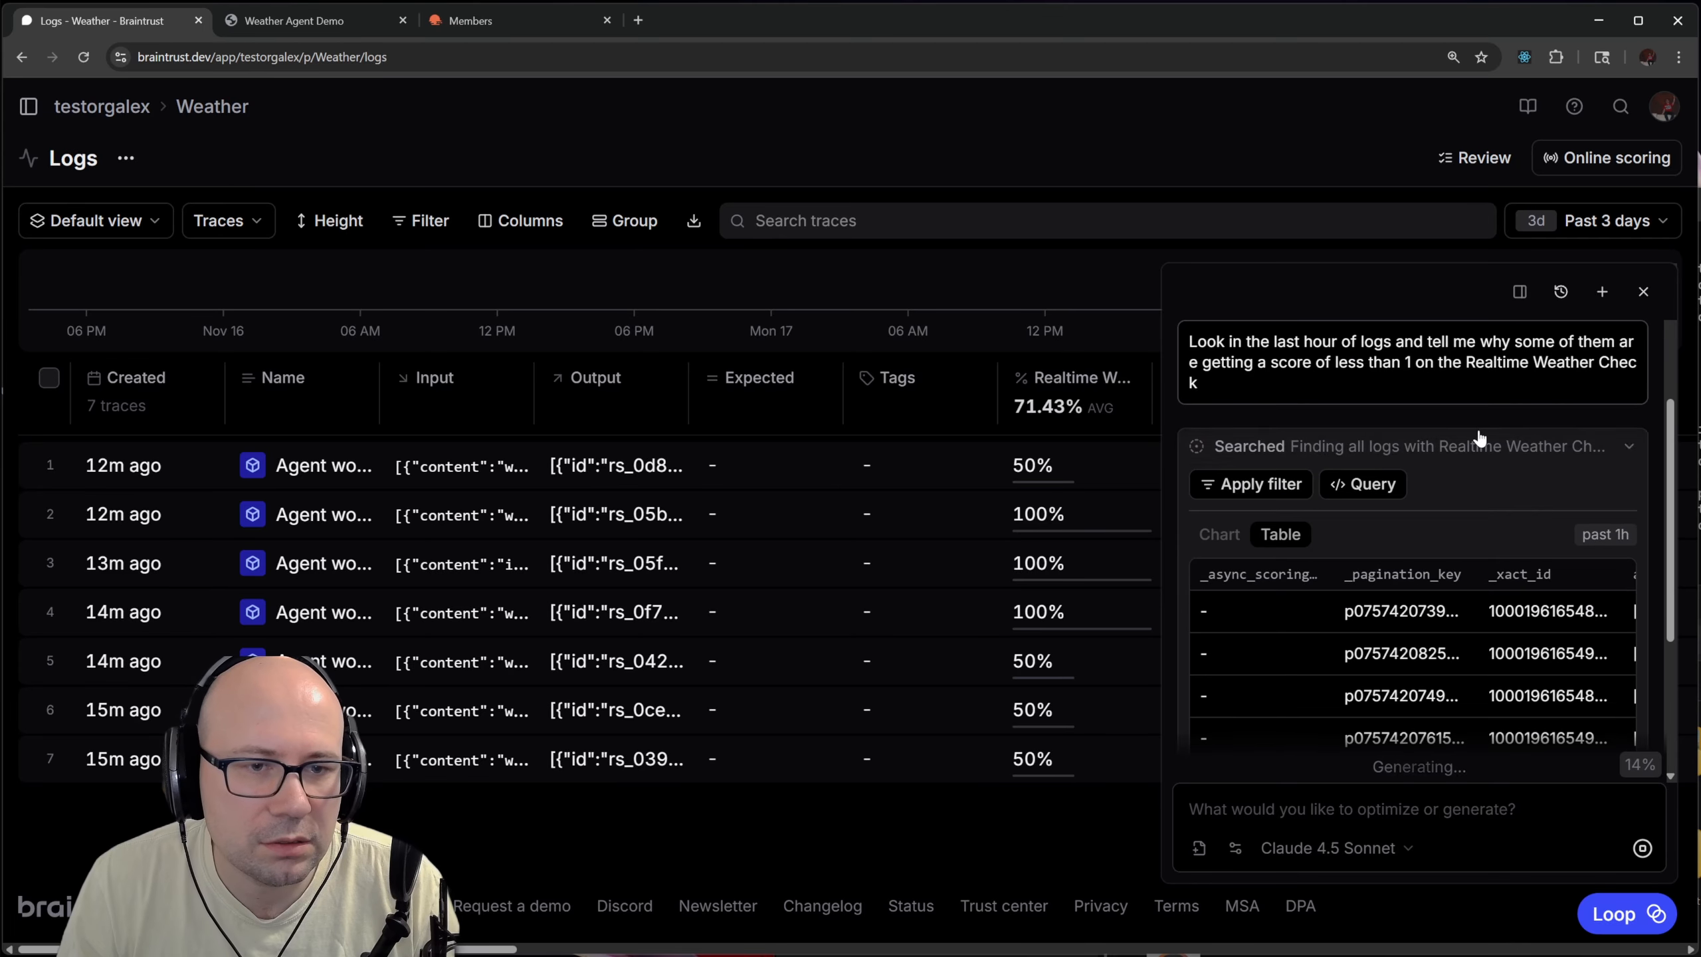
click(1480, 446)
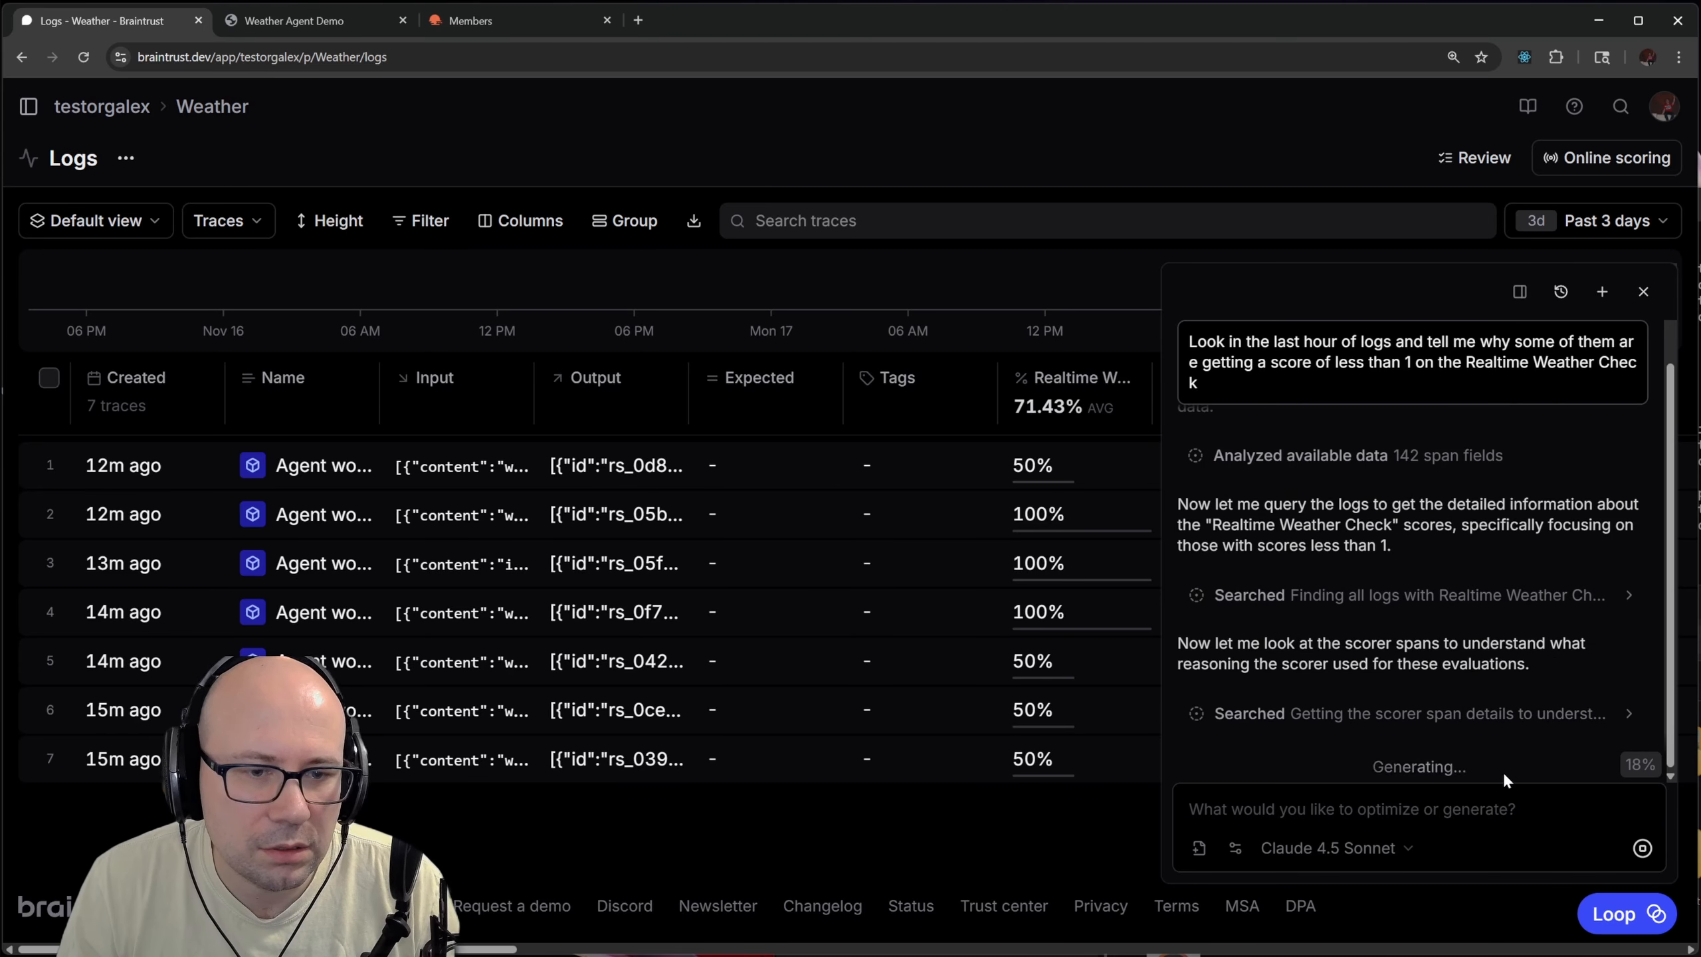
click(1500, 713)
scroll(1500, 670, down, 4)
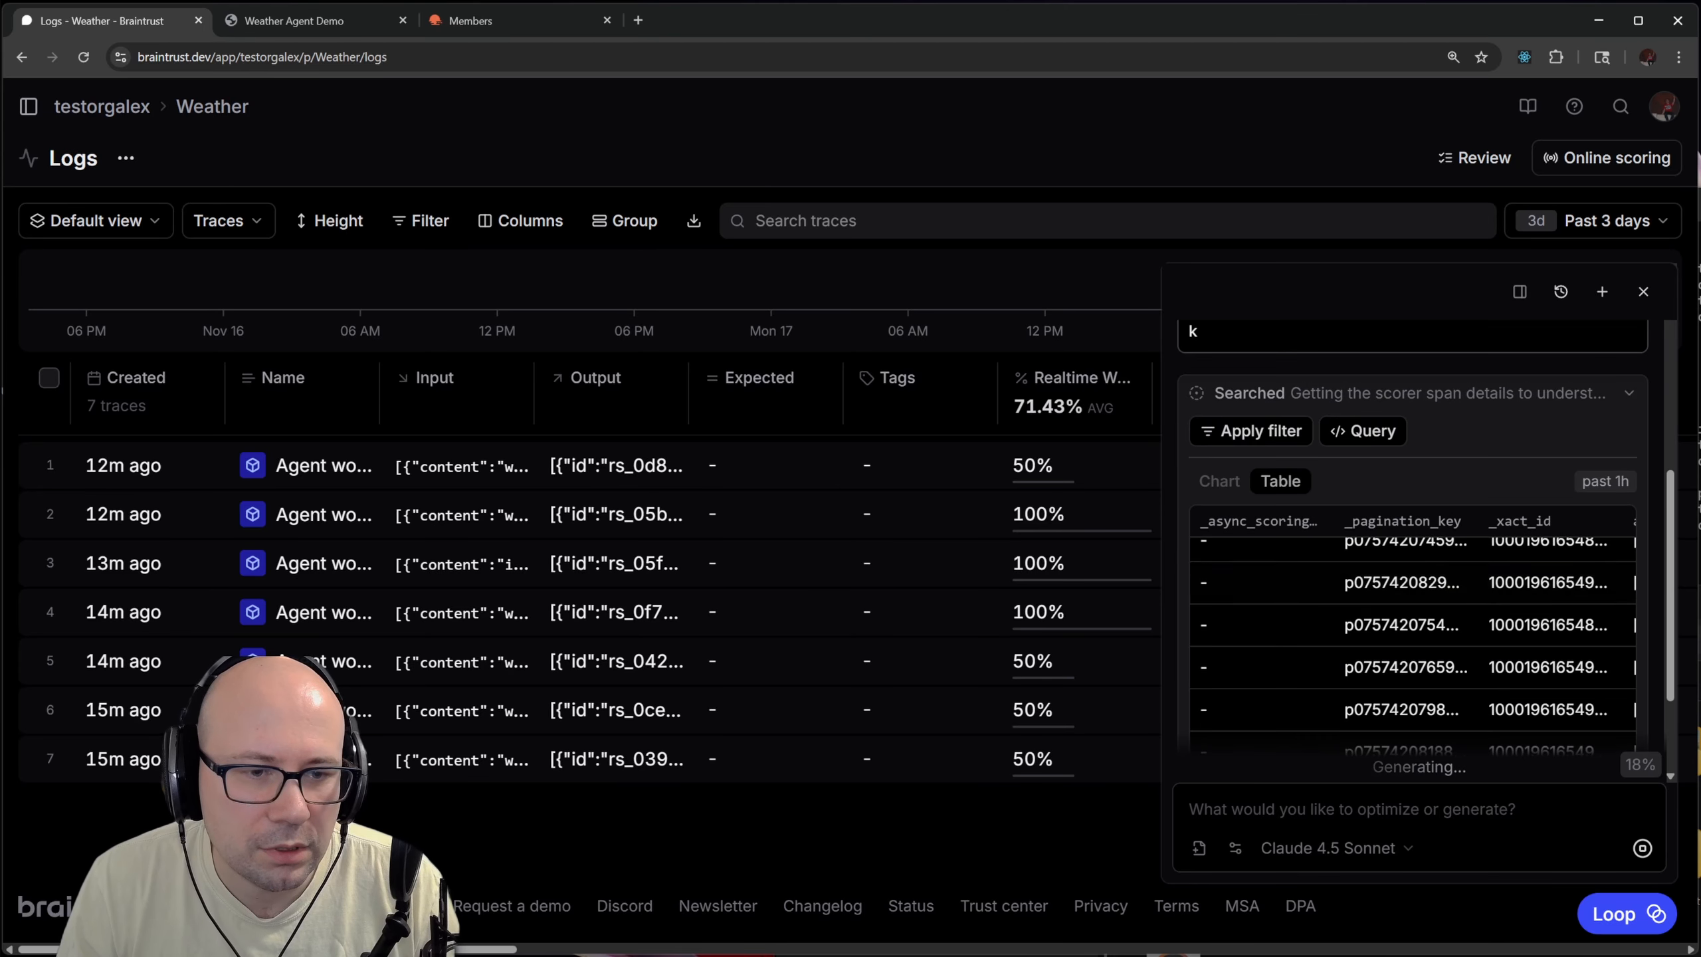
scroll(1607, 574, up, 3)
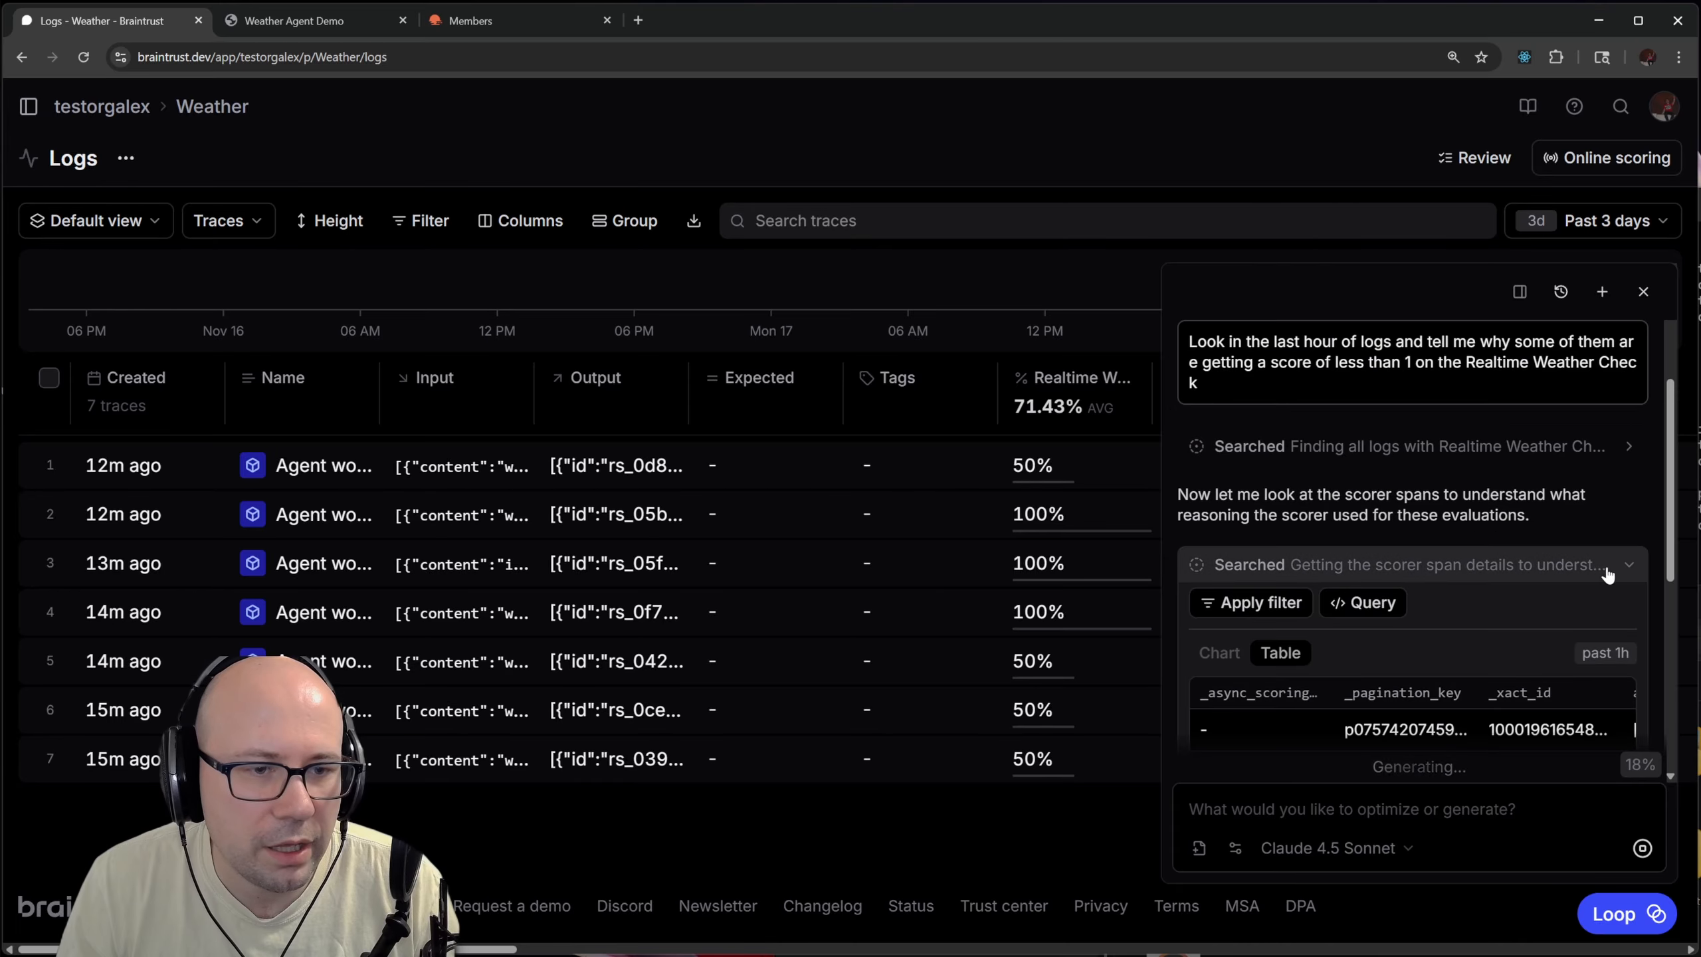
click(1607, 574)
Read Loop's explanation of the low-scoring cases, including its root cause and recommendation
scroll(1607, 575, down, 3)
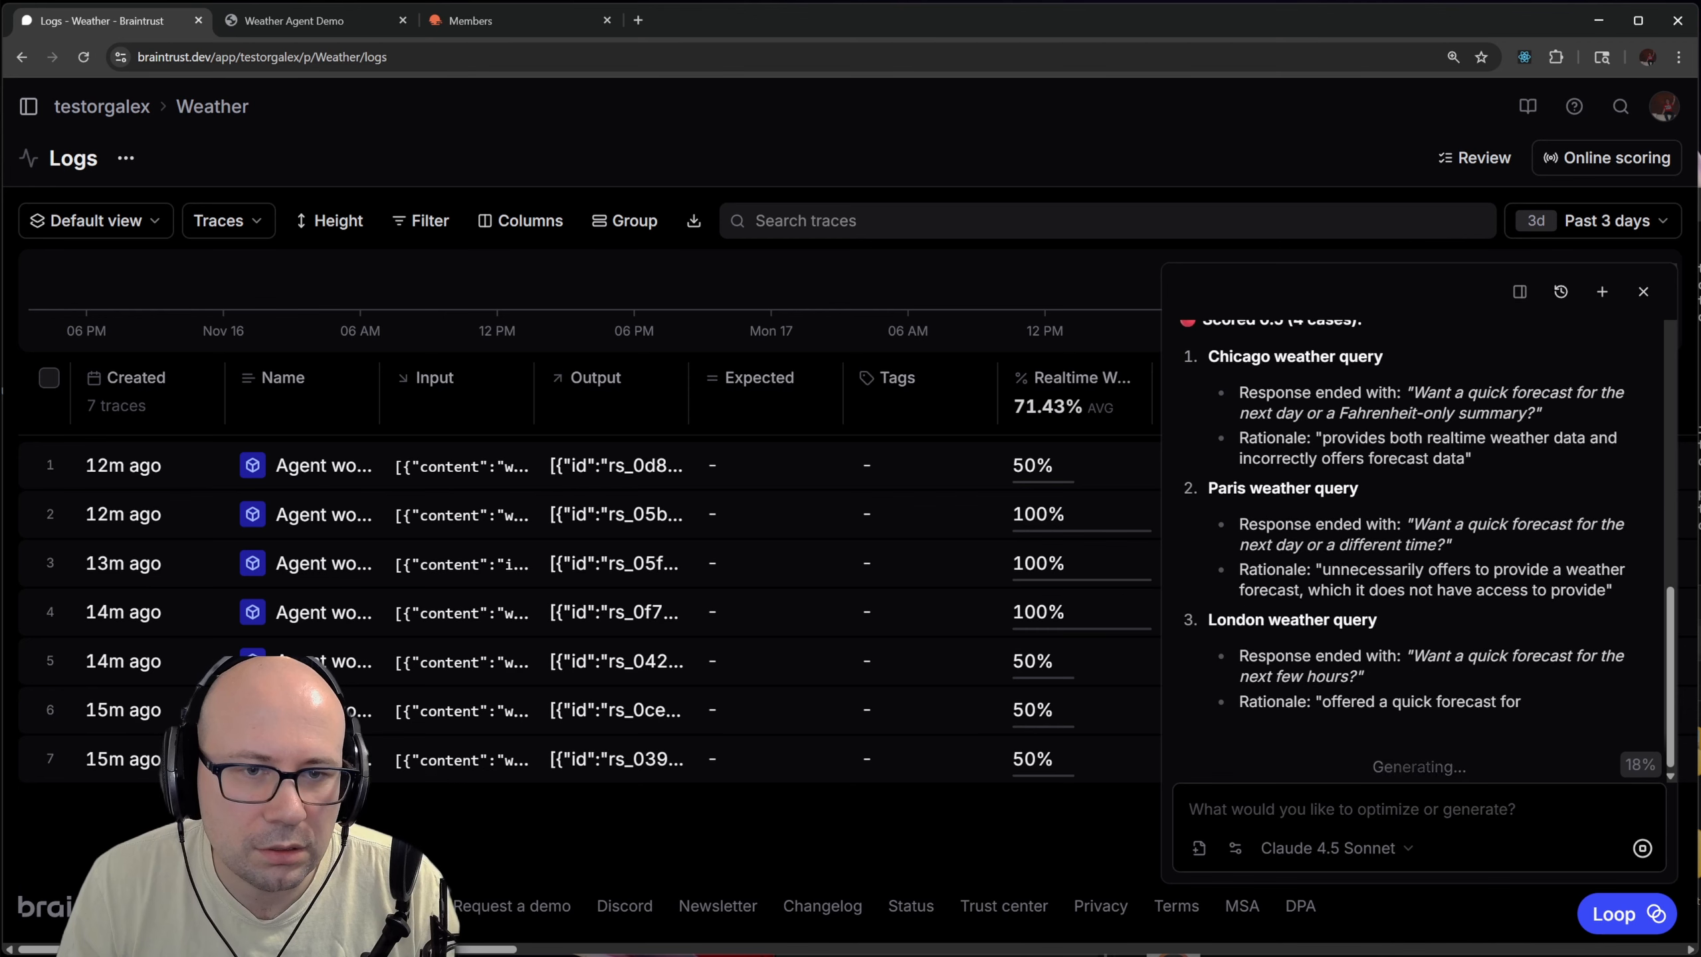
scroll(1407, 536, up, 2)
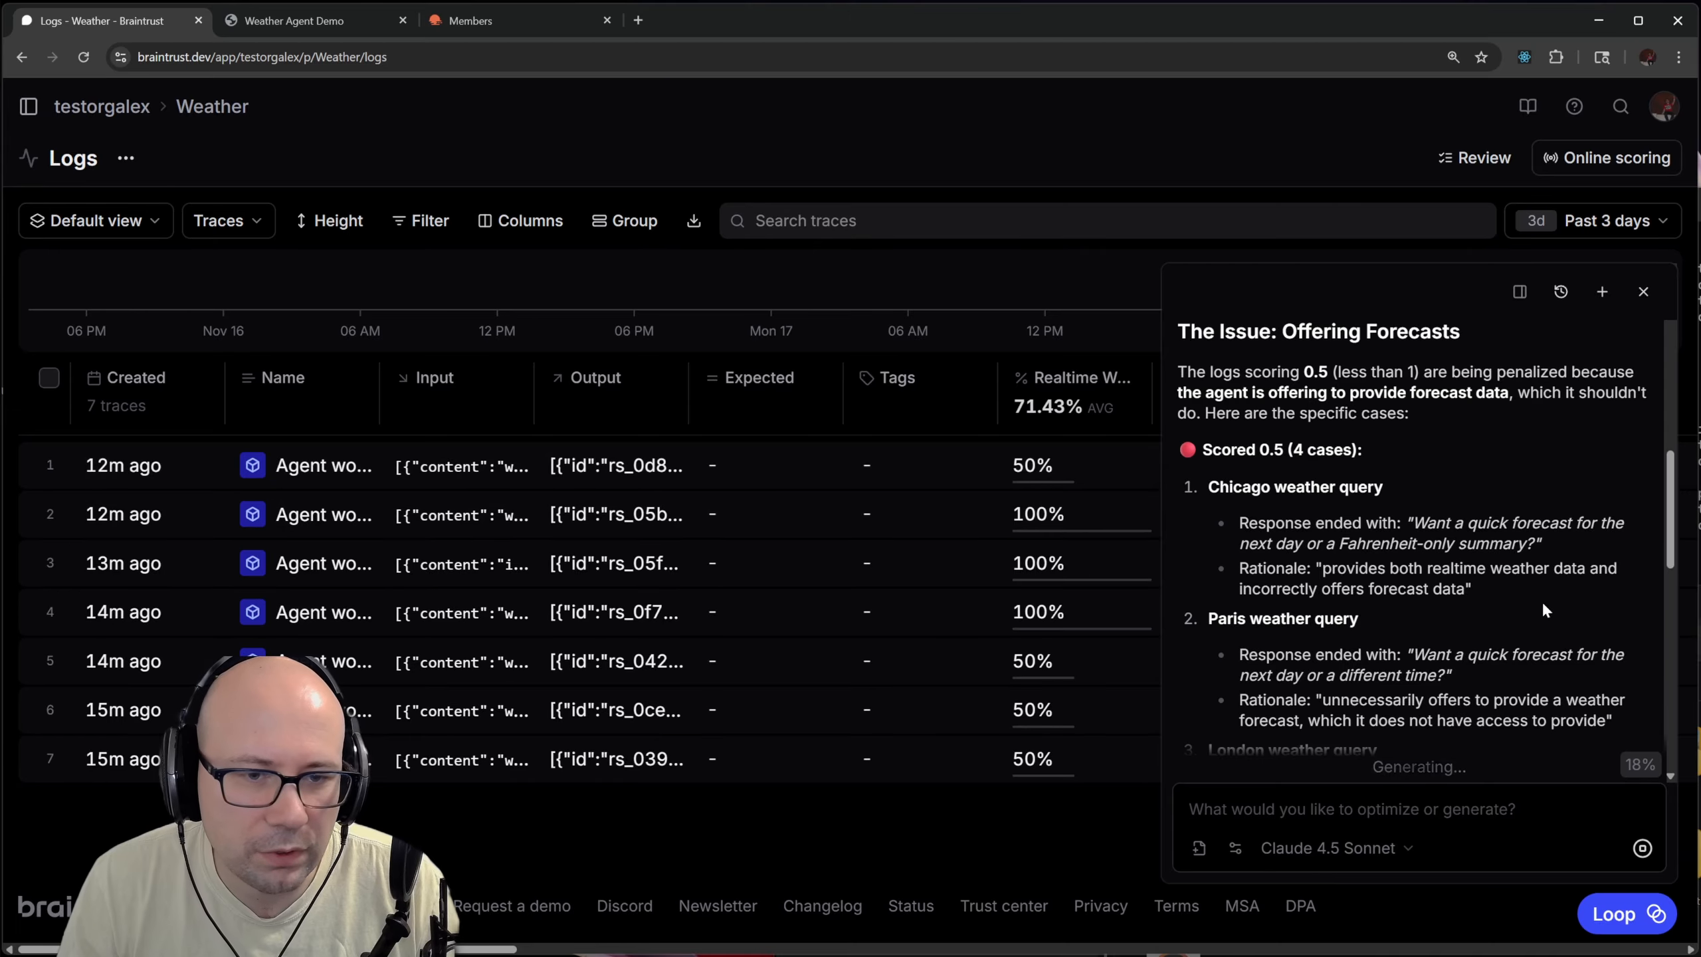
scroll(1540, 603, down, 10)
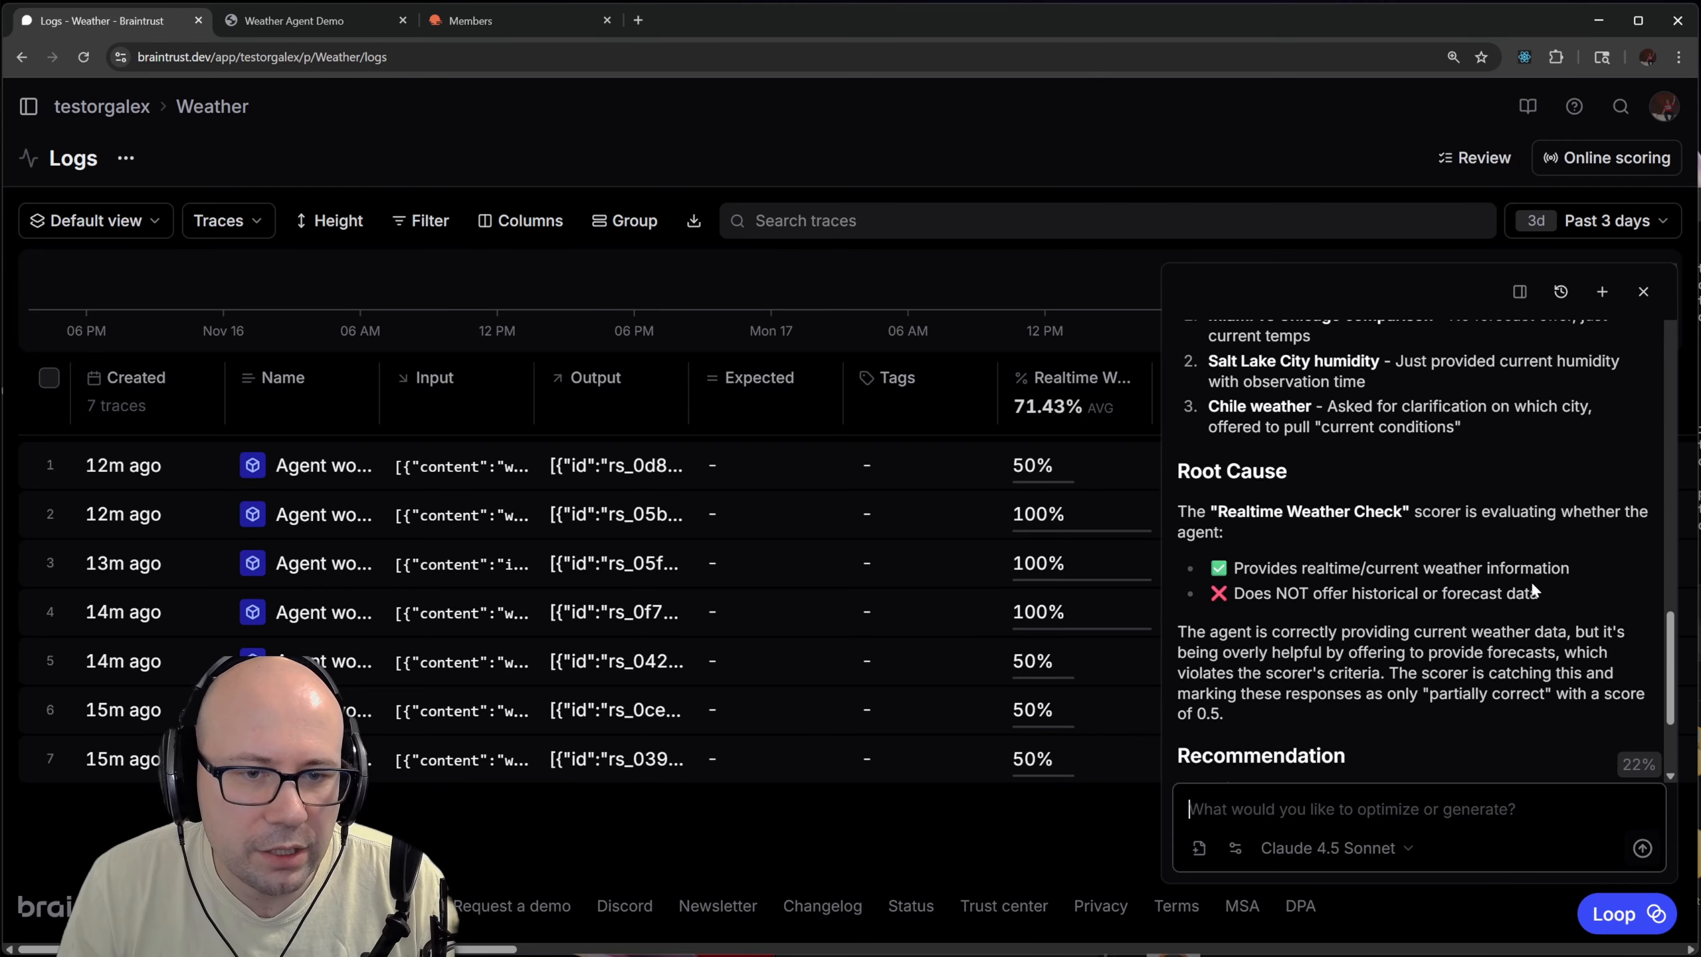
scroll(1531, 587, down, 3)
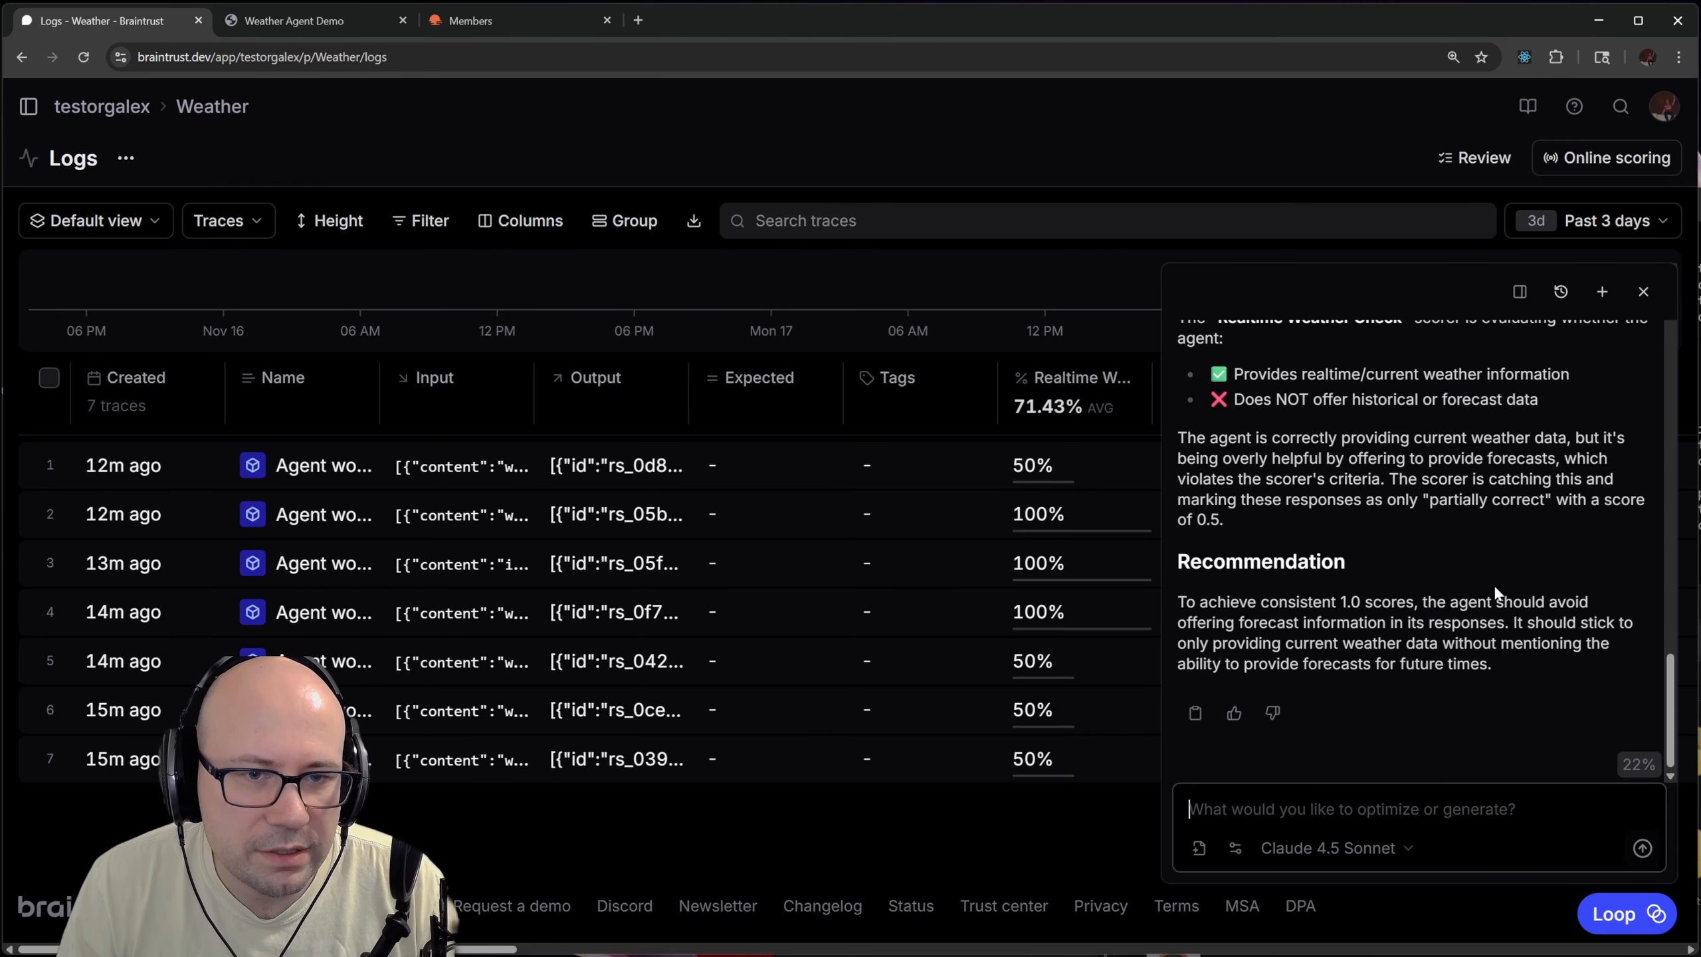
scroll(1493, 584, up, 1)
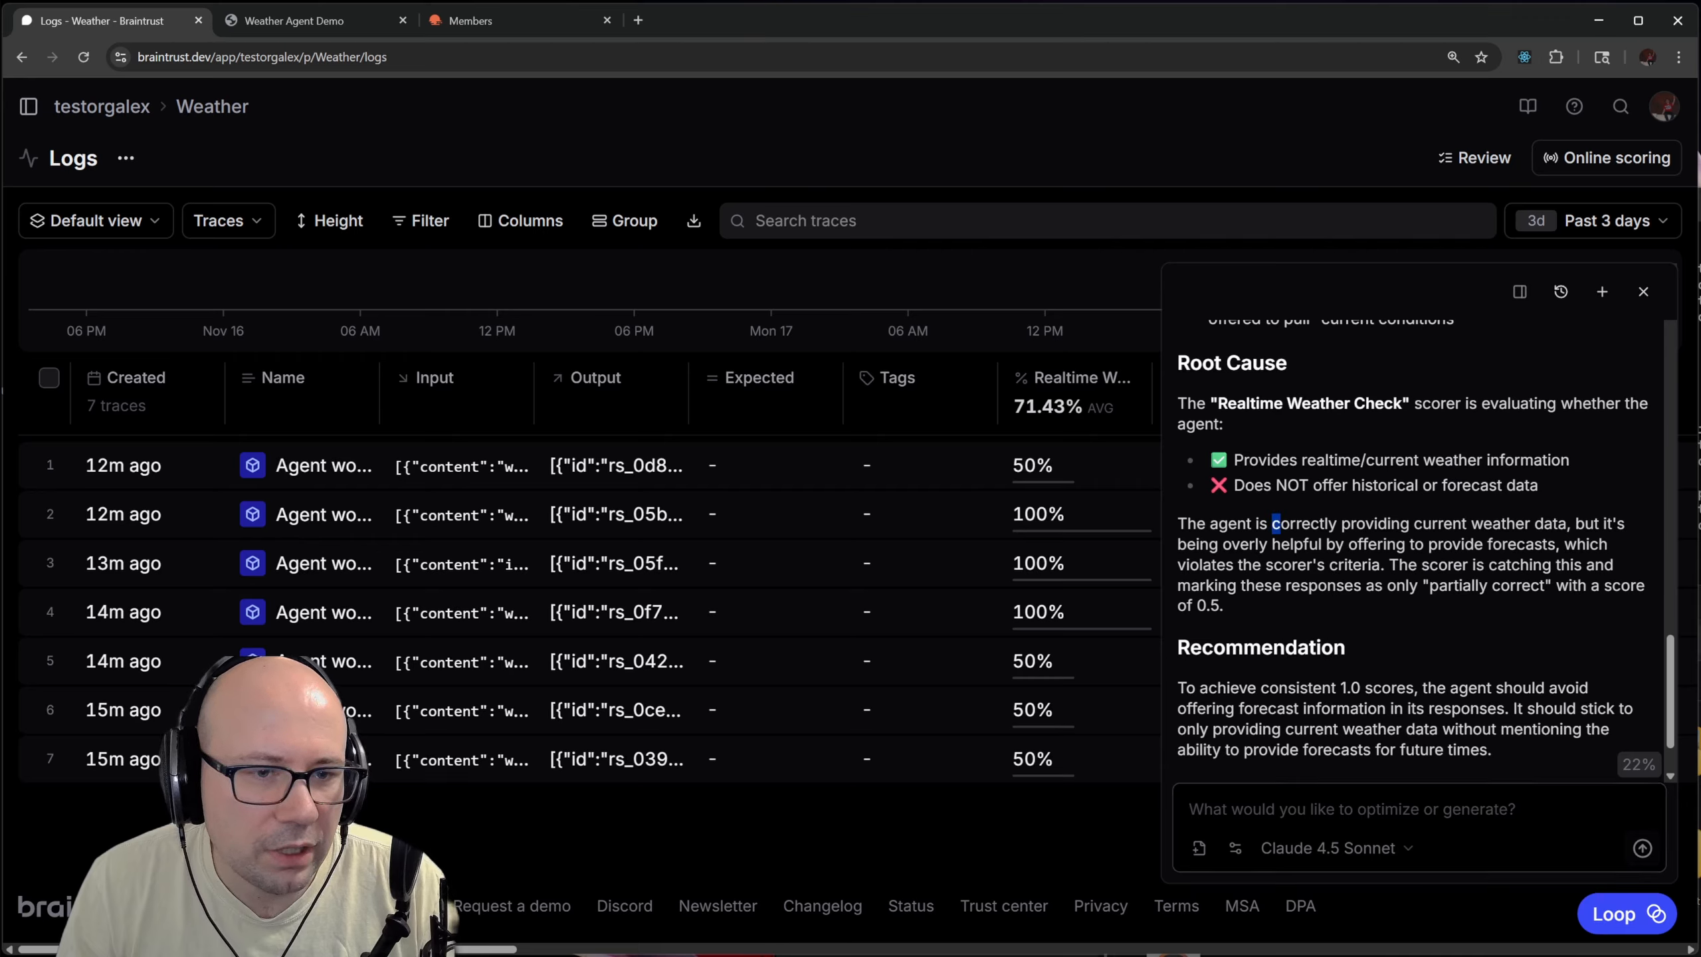
drag(1272, 524, 1574, 523)
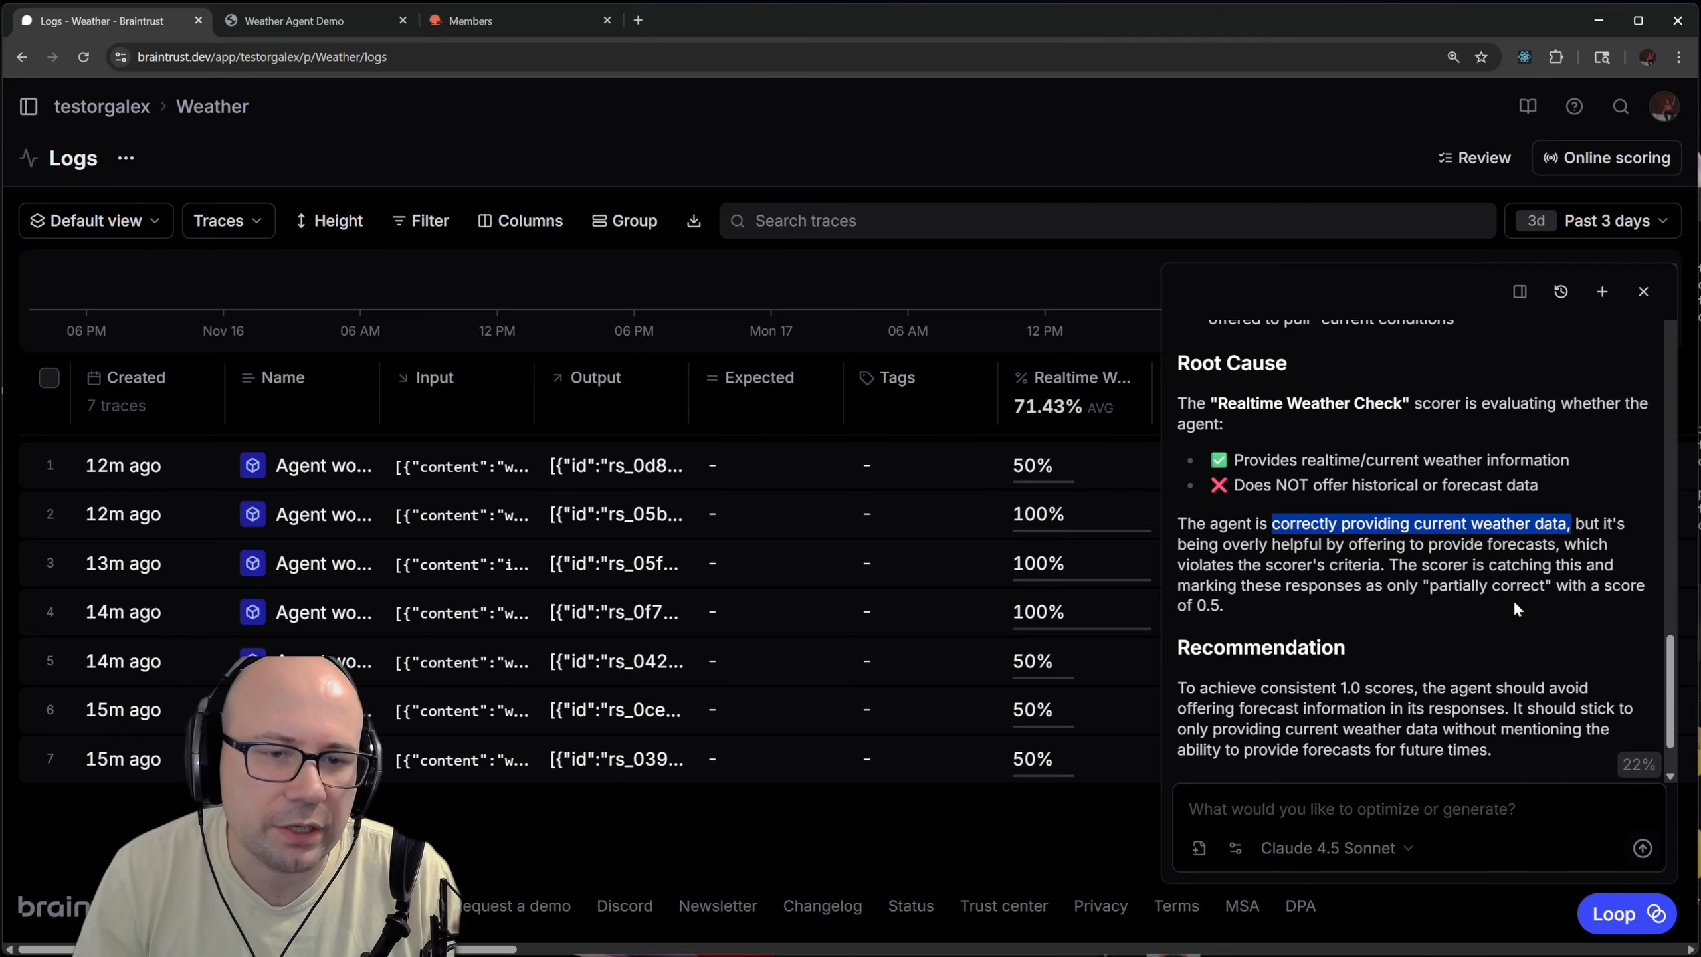
scroll(1350, 577, down, 1)
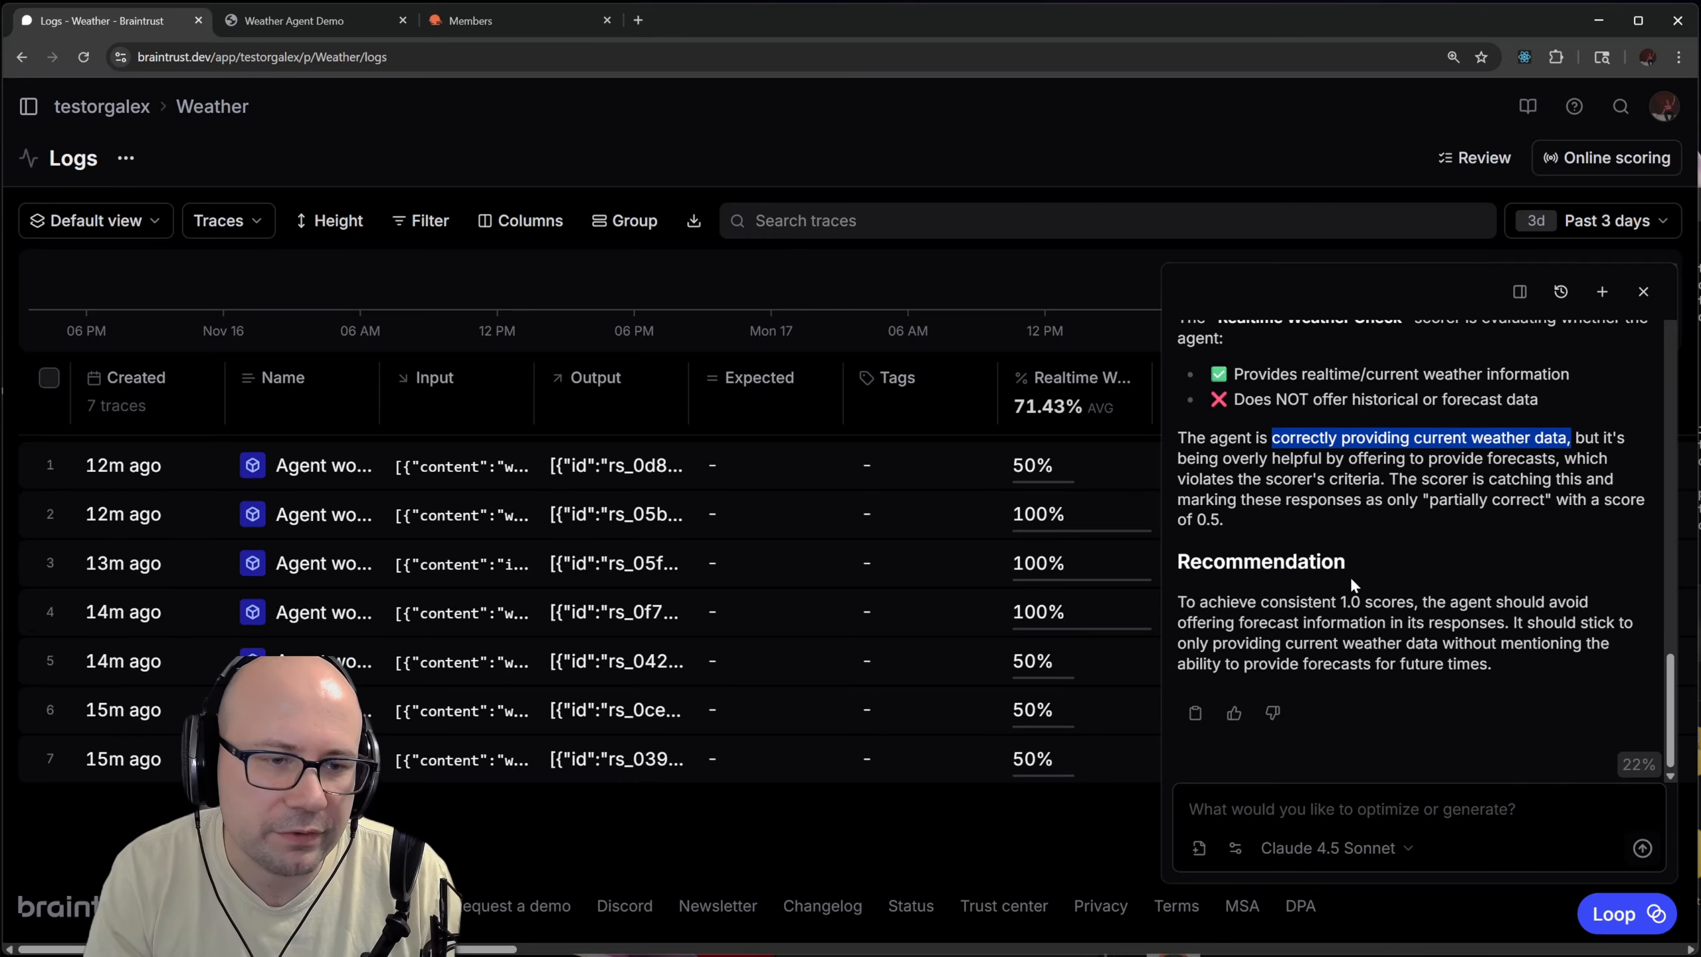
Ask Loop: "Please add all the rows that have a score of less than 1 to a dataset for me."
click(1351, 809)
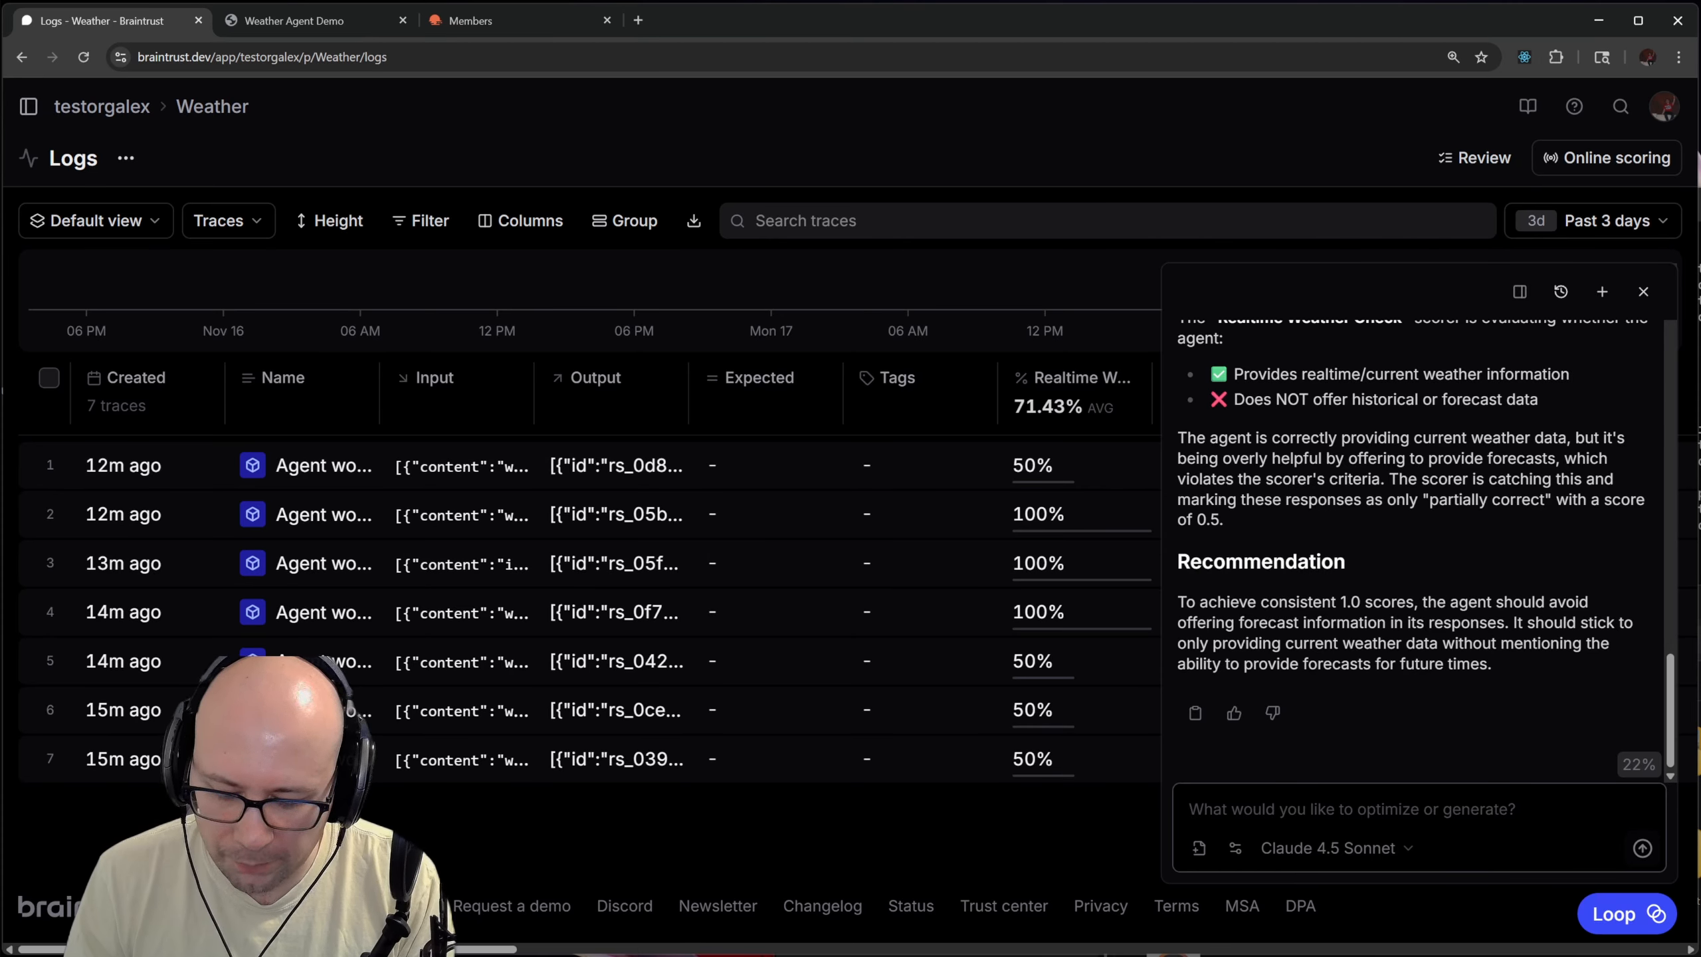
text(Please)
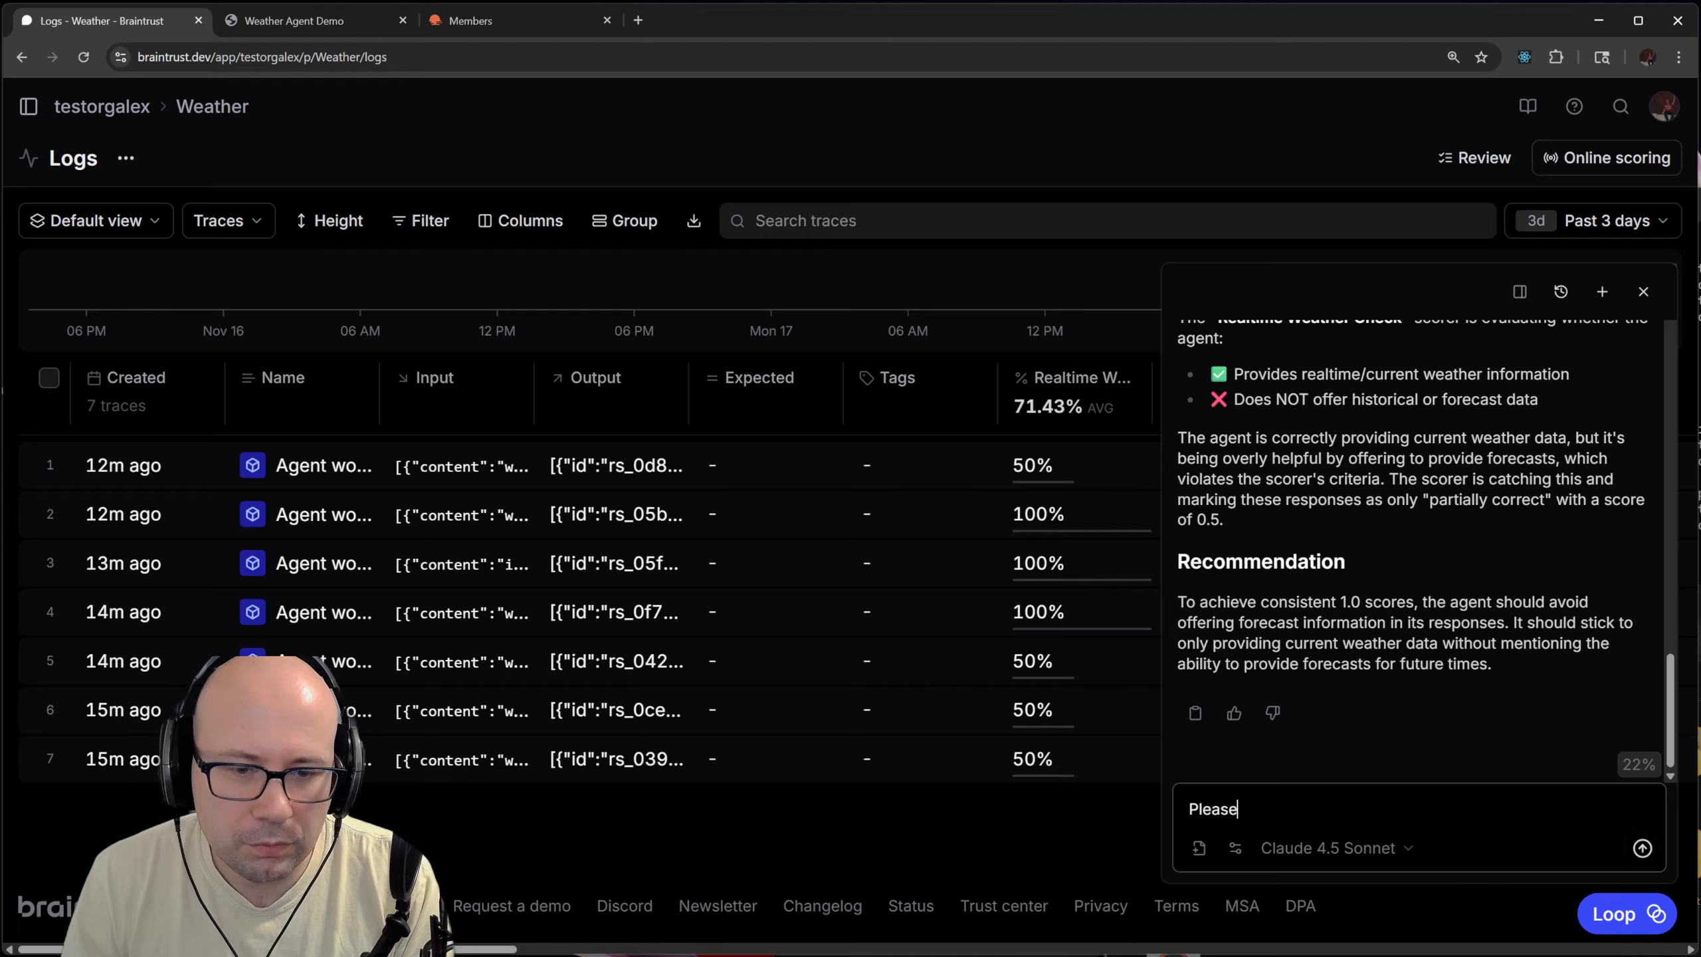
text( add all the r)
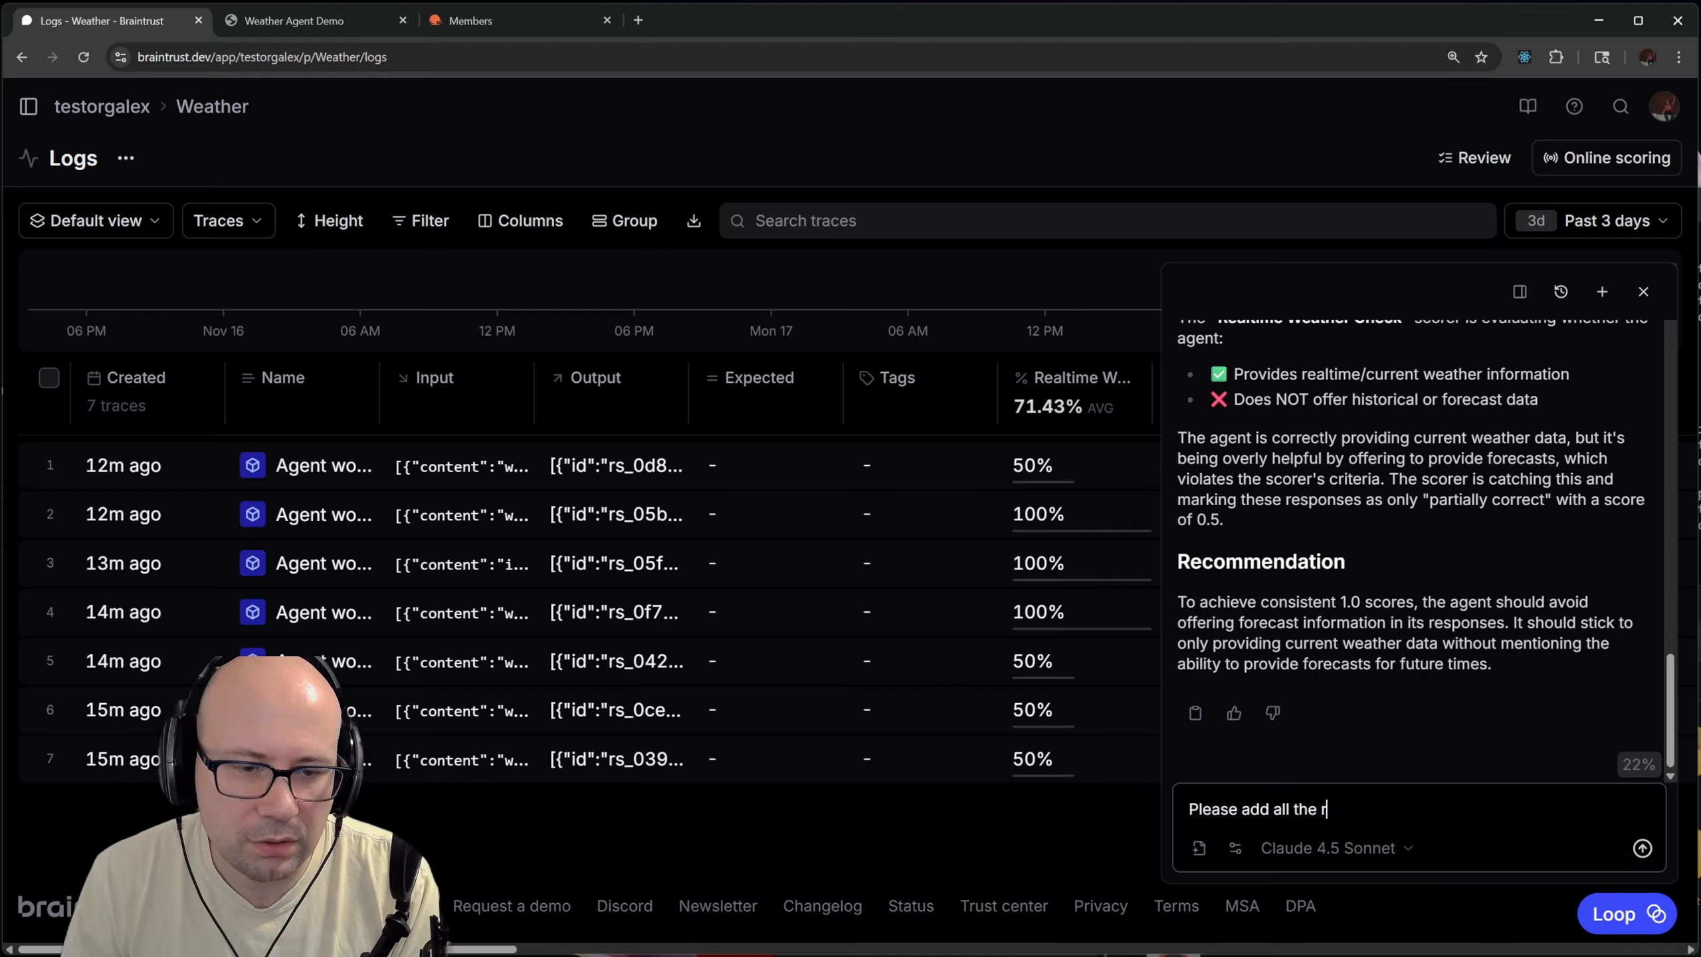
text(ows that have a score)
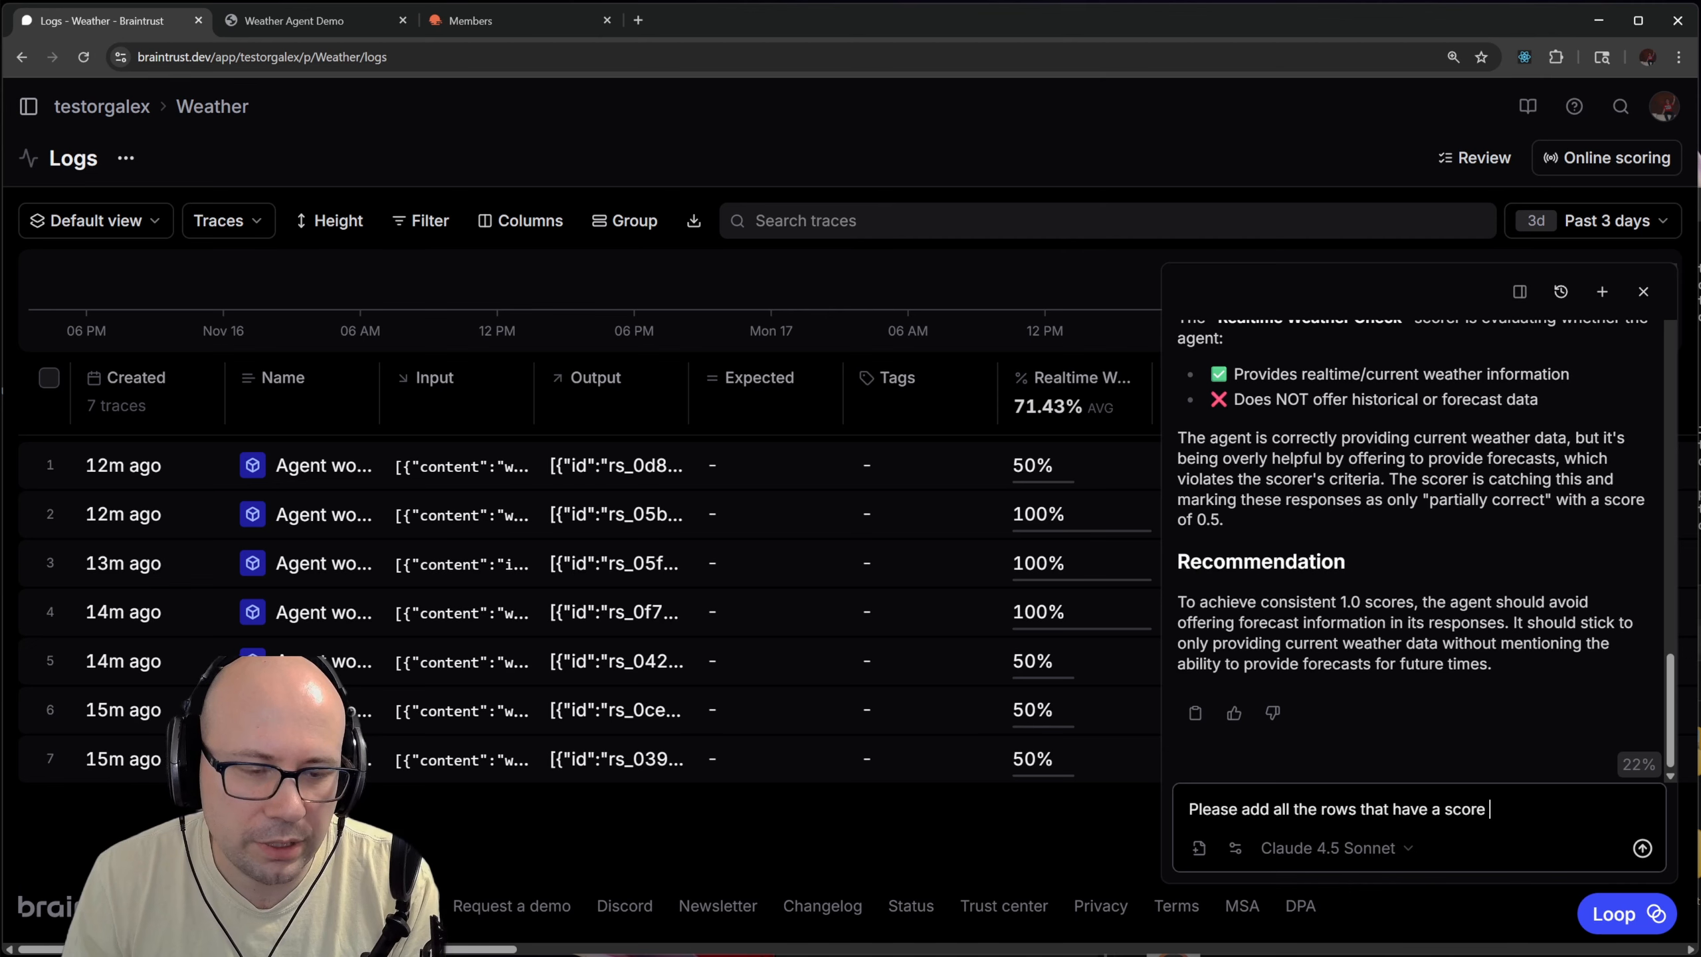
text( of less than)
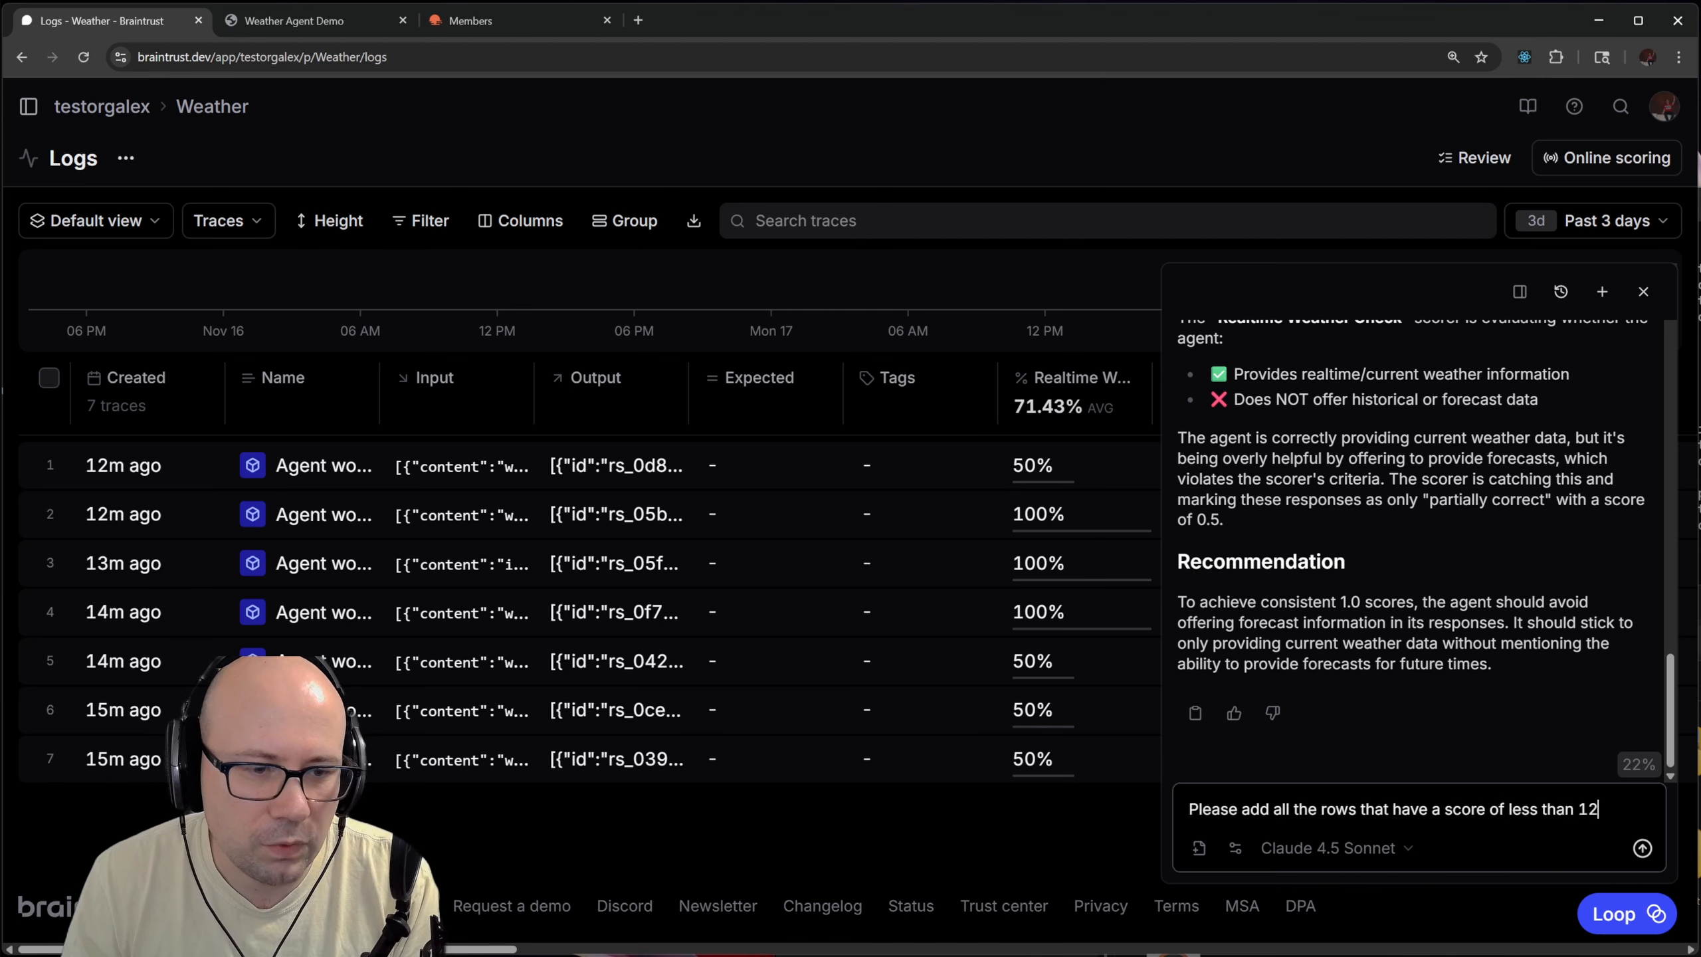
text( 1 to a datase)
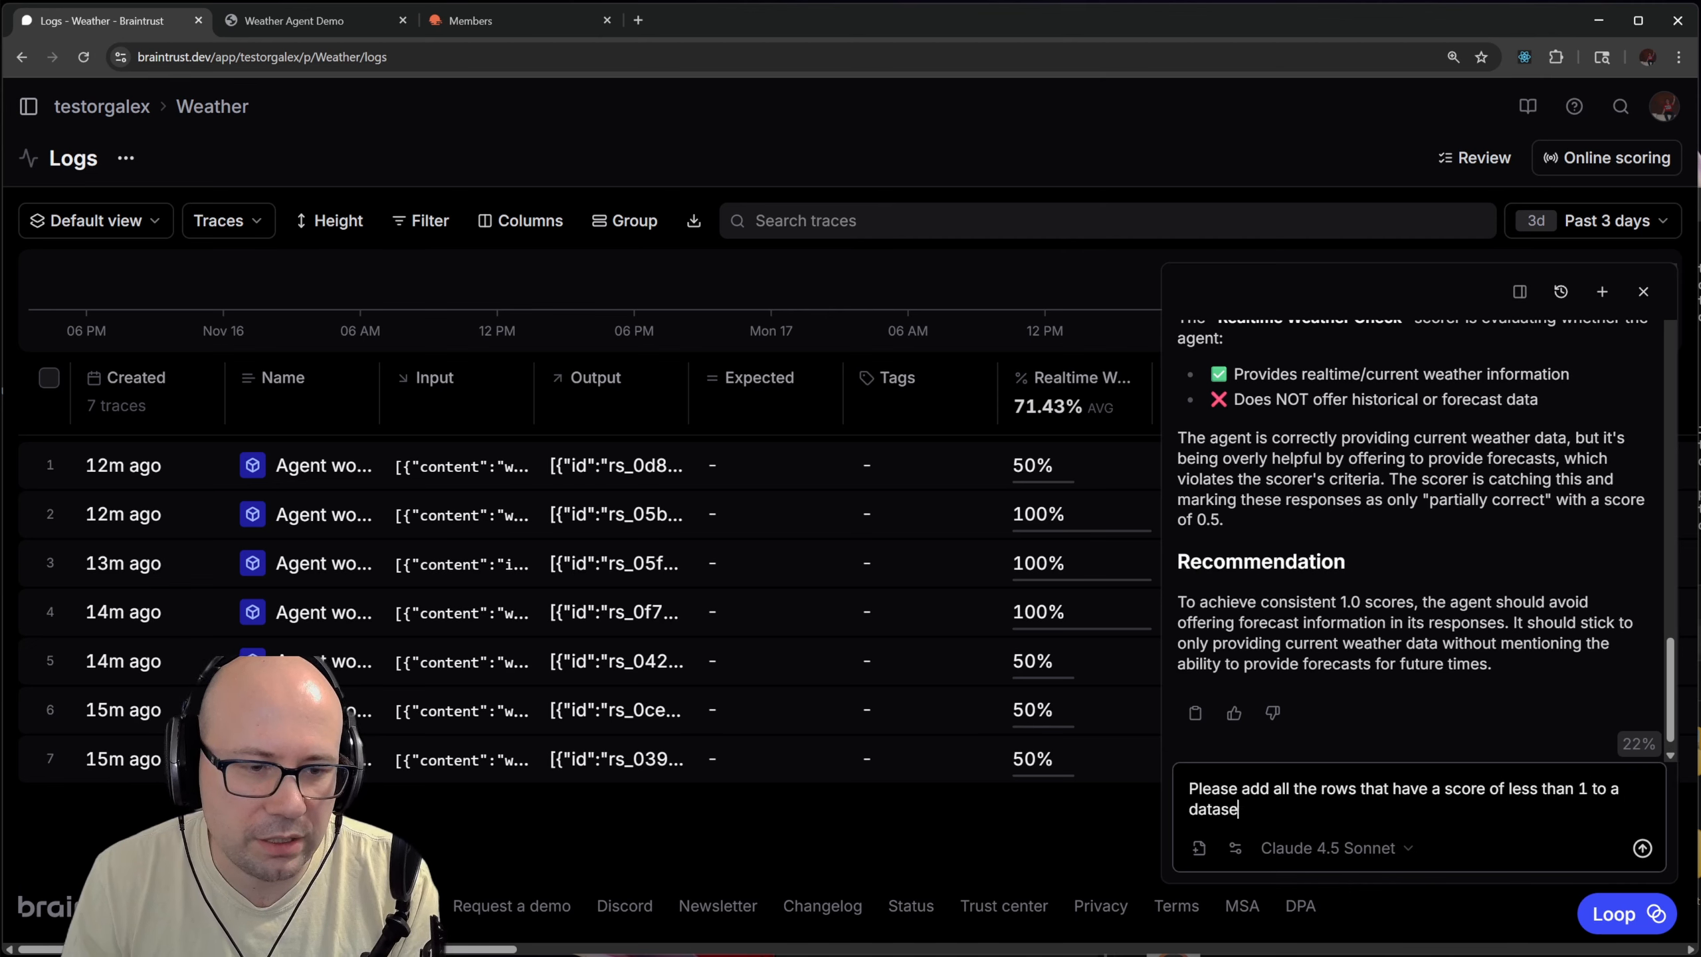
text(t for me.)
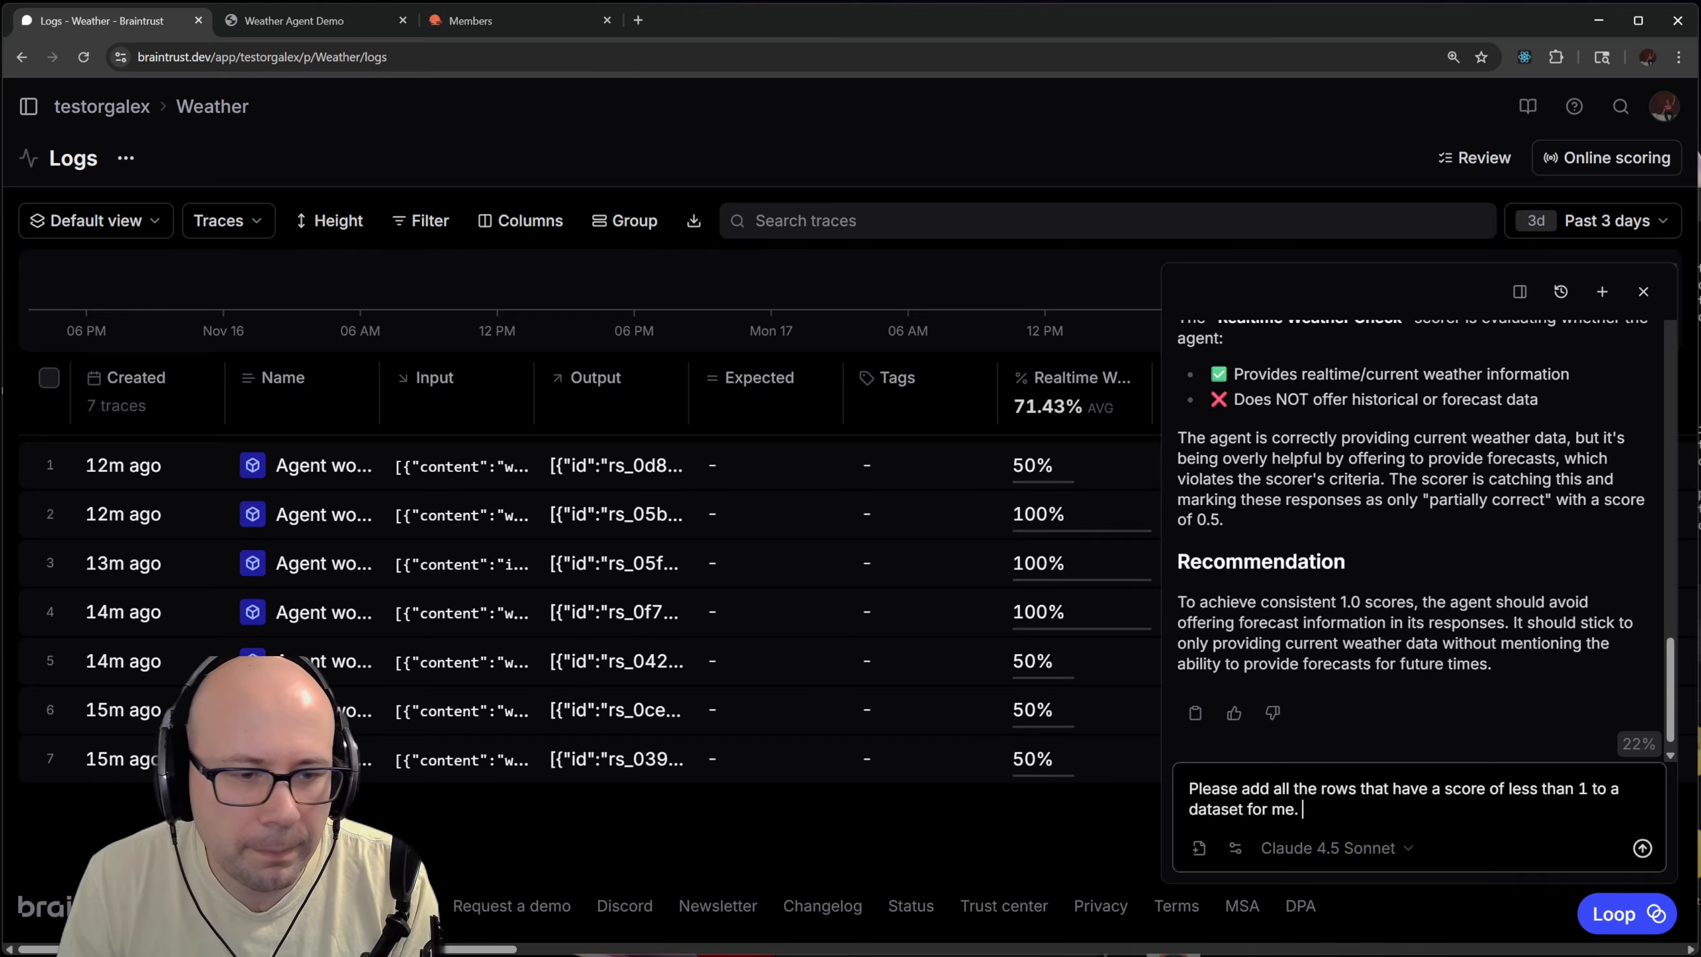
key(Return)
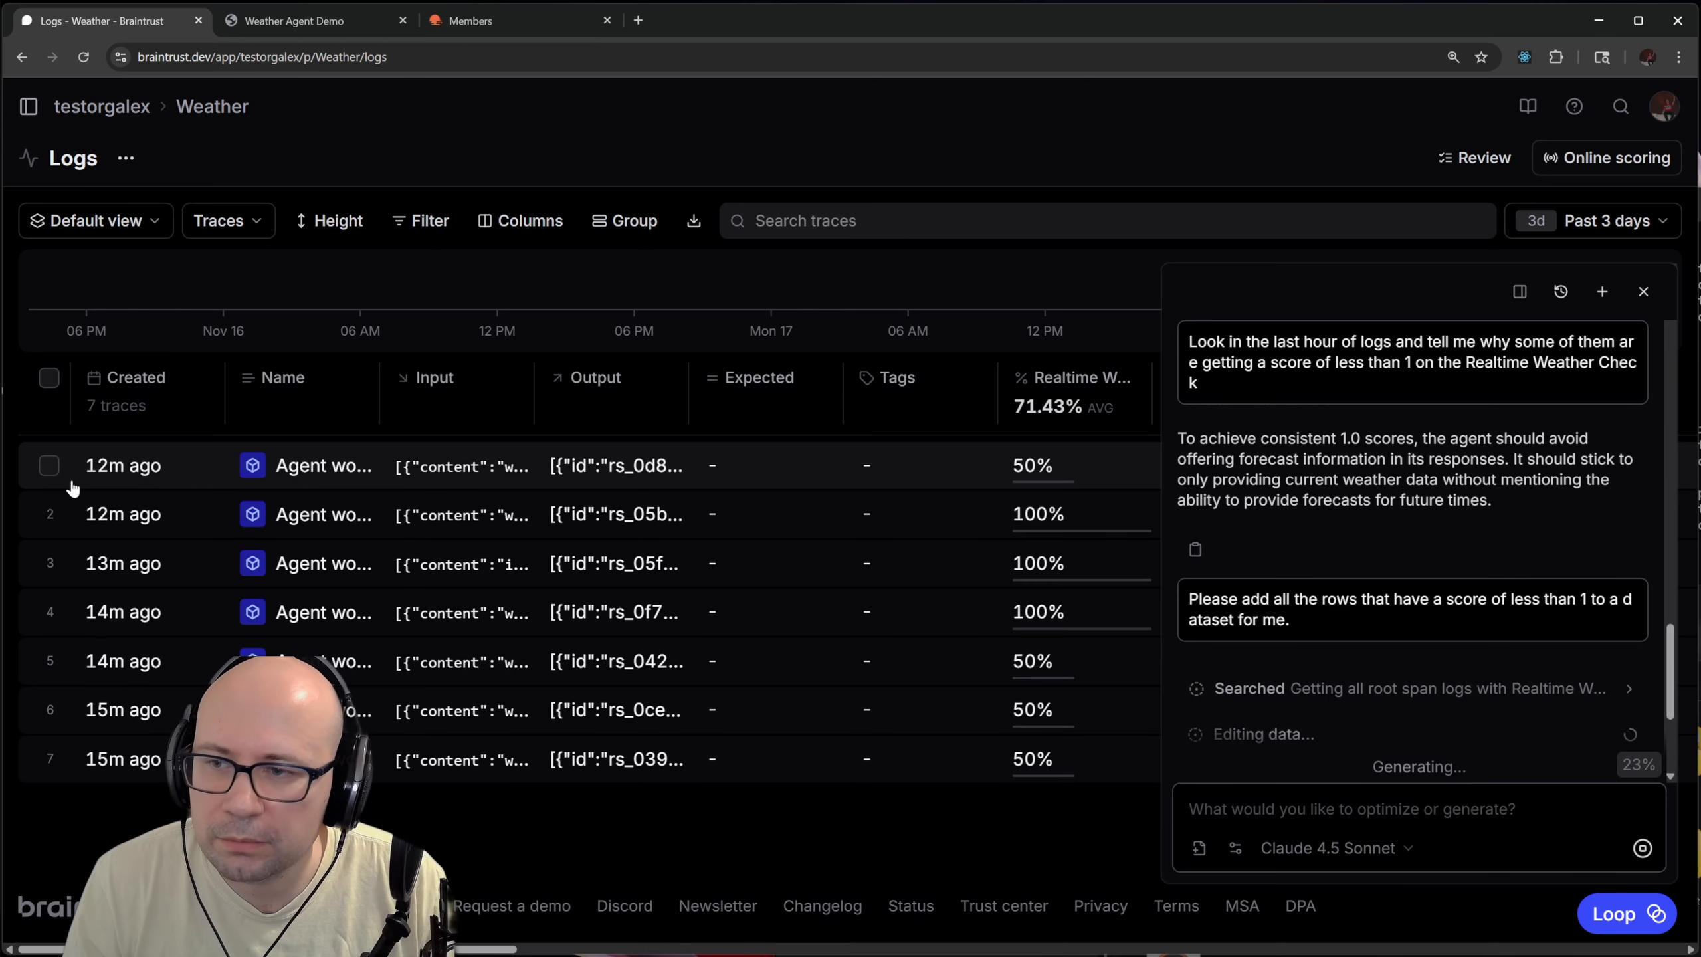
click(49, 465)
click(49, 611)
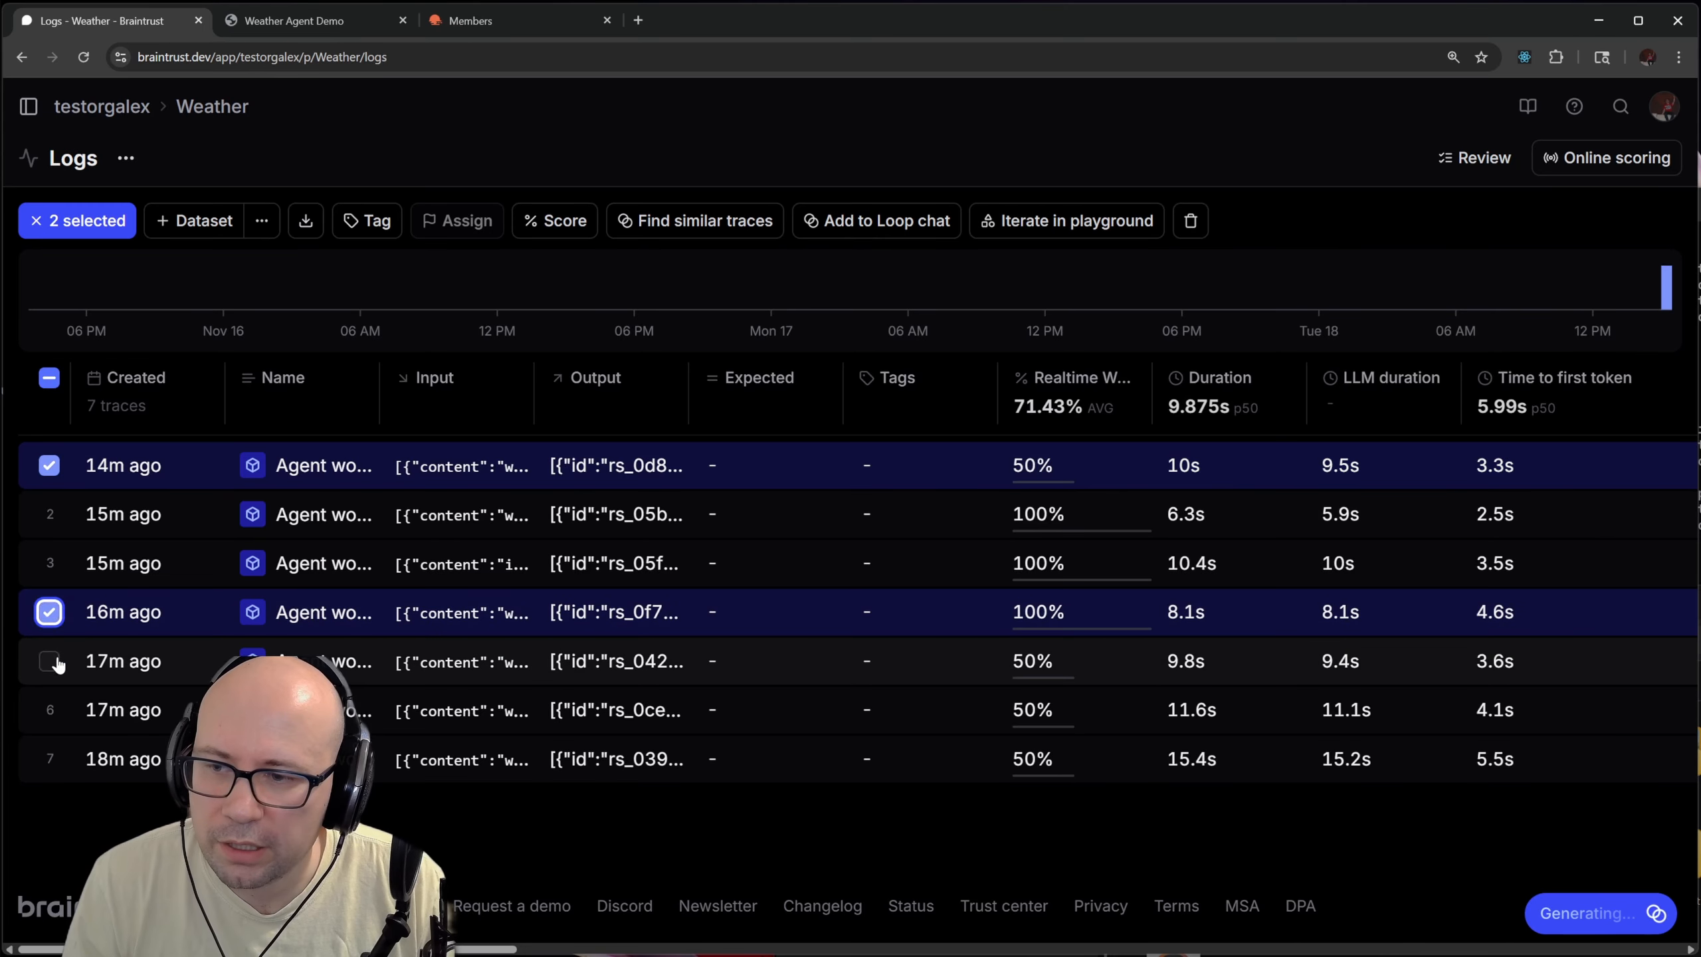
click(49, 660)
click(48, 709)
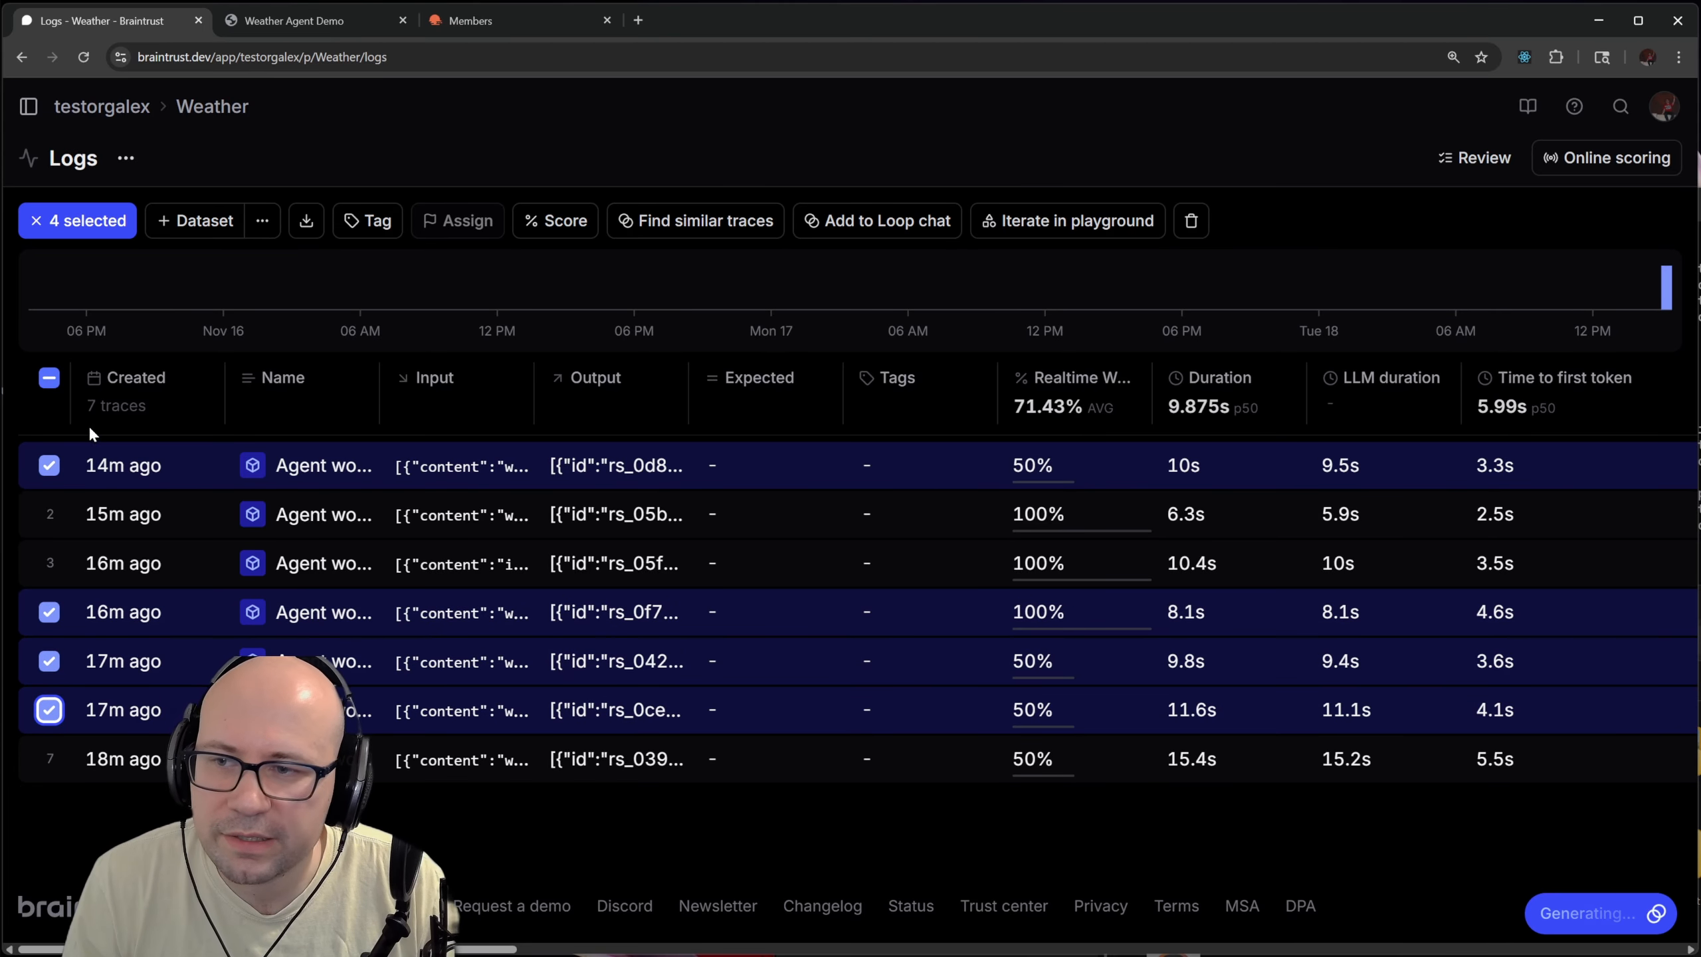
click(48, 465)
click(48, 611)
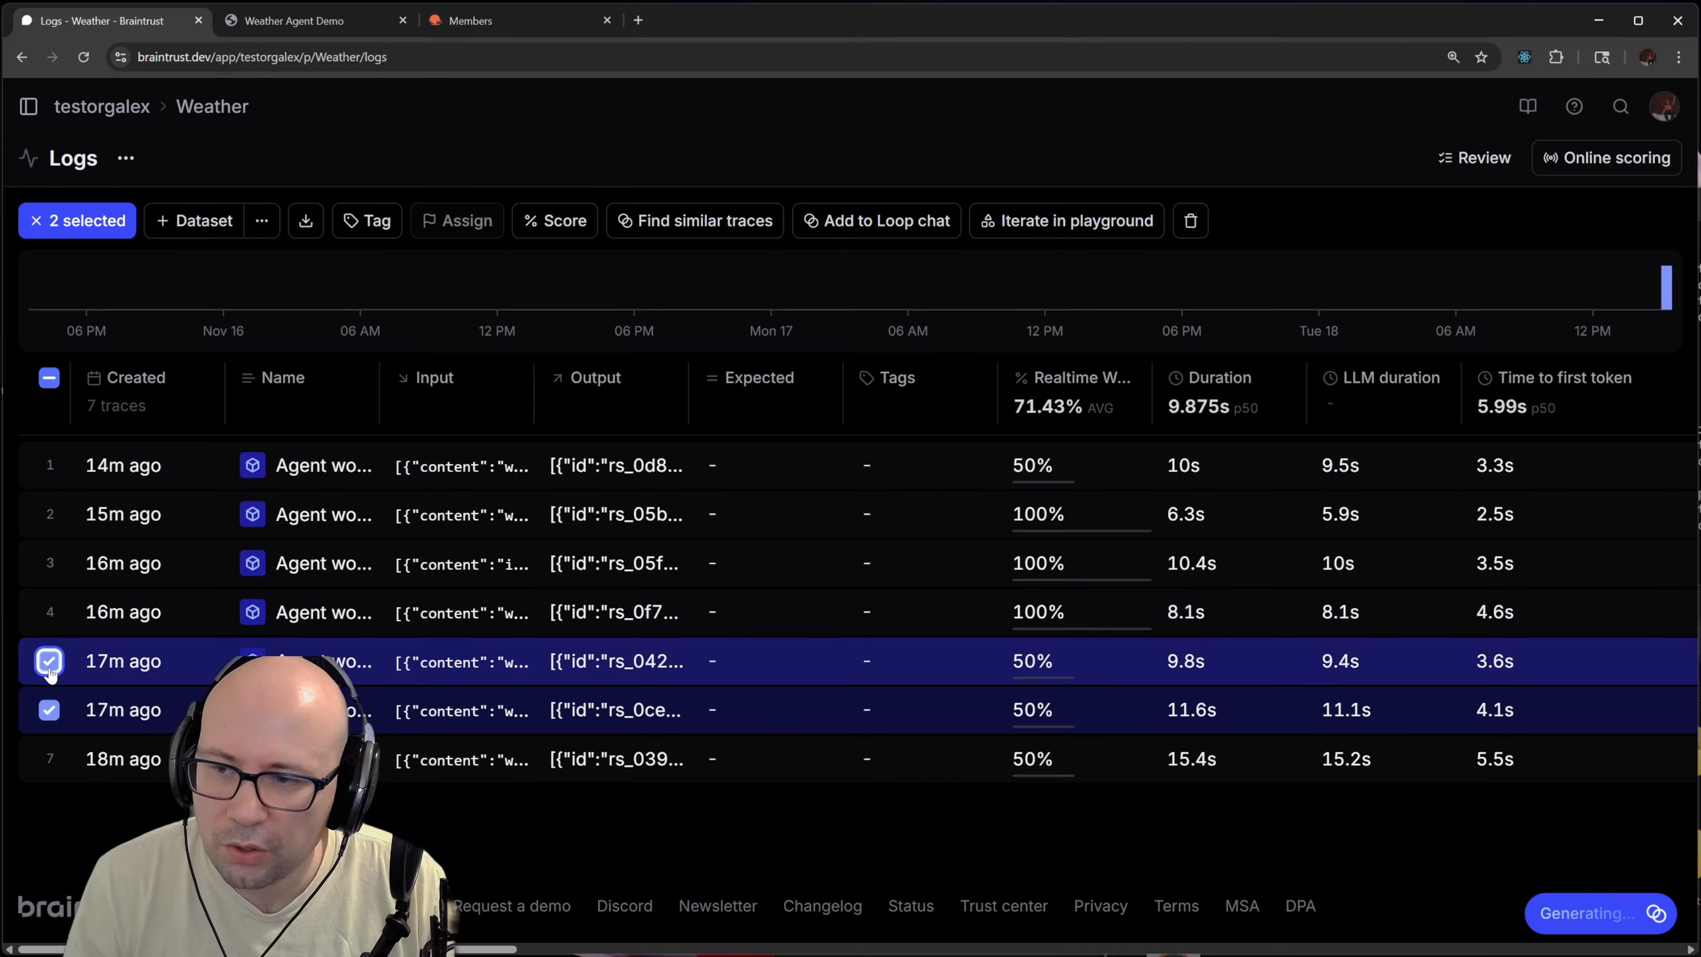
click(49, 660)
click(48, 710)
Review and accept Loop's proposed dataset of logs scoring less than 1, and read its summary of the dataset's contents
click(1599, 913)
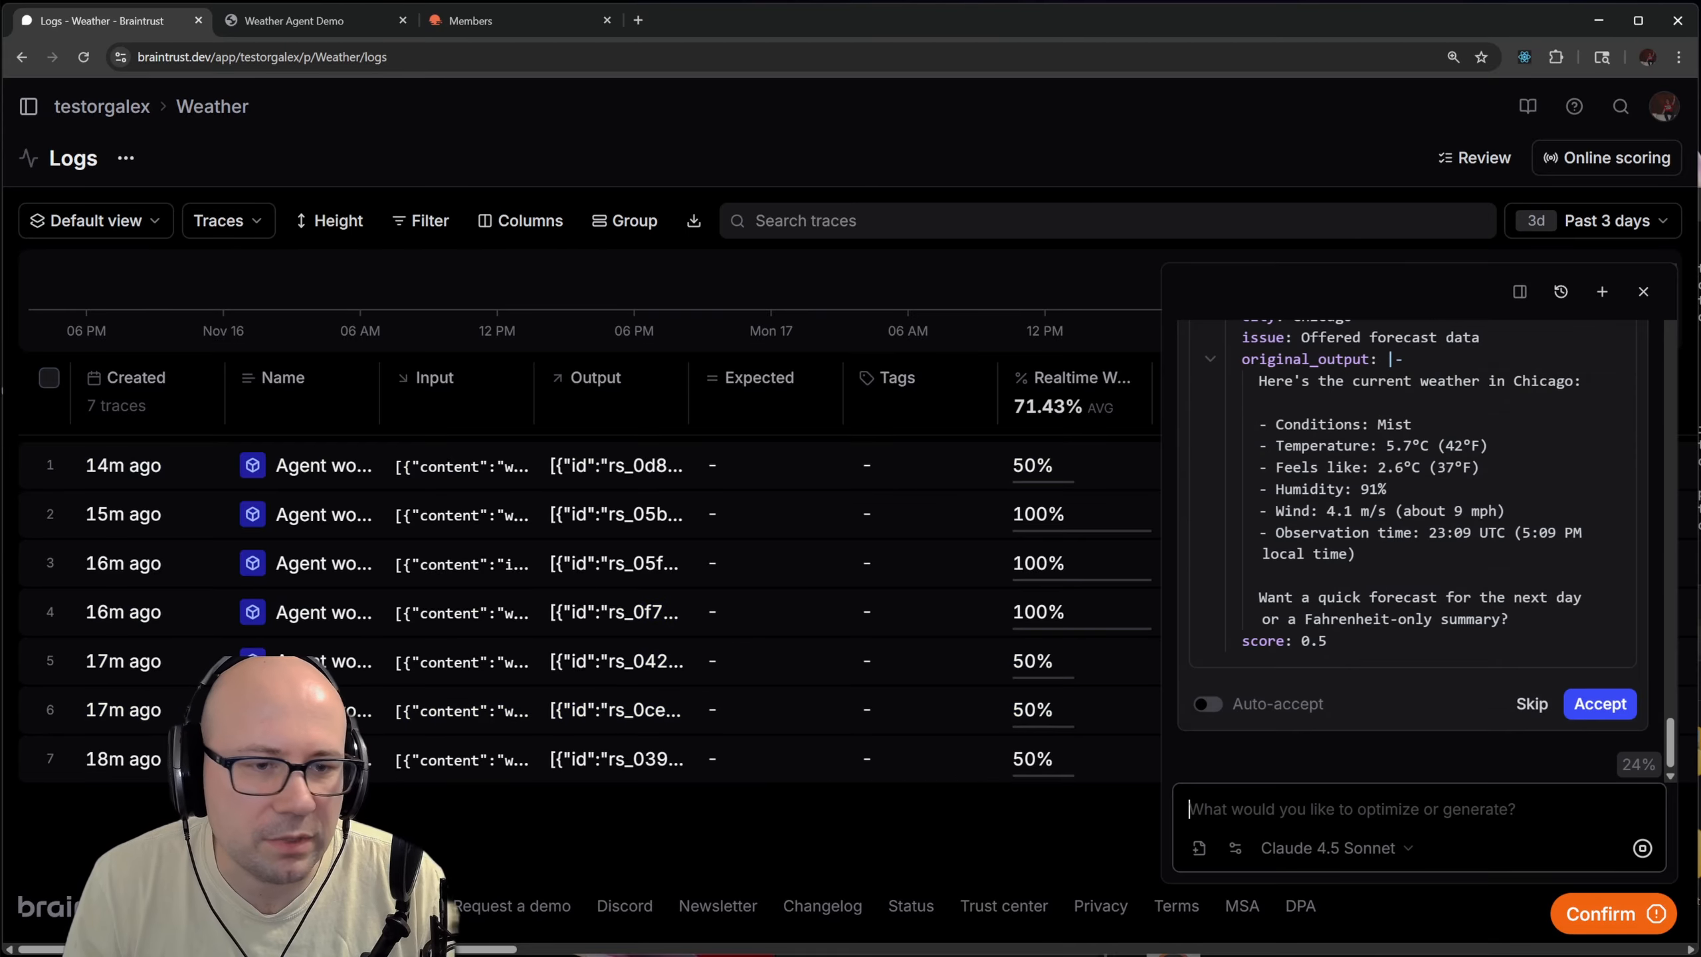
mouse_move(1667, 740)
mouse_down()
mouse_move(1636, 488)
mouse_move(1679, 666)
mouse_move(1670, 744)
mouse_up()
click(1610, 705)
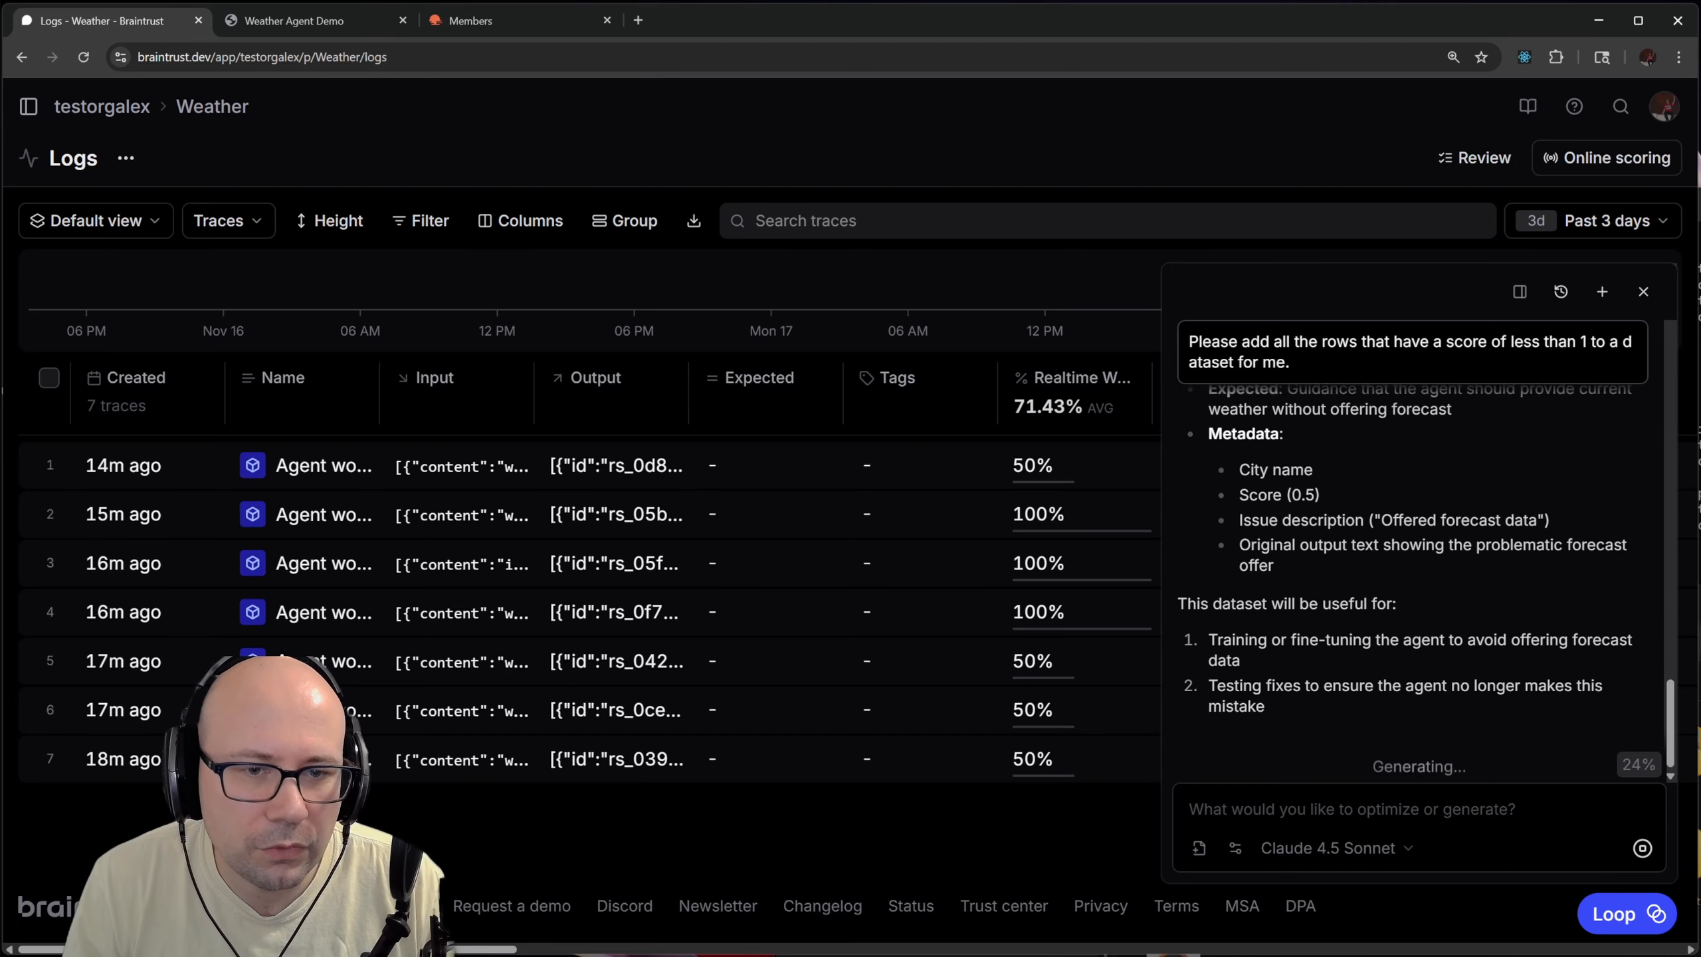
scroll(1461, 640, up, 3)
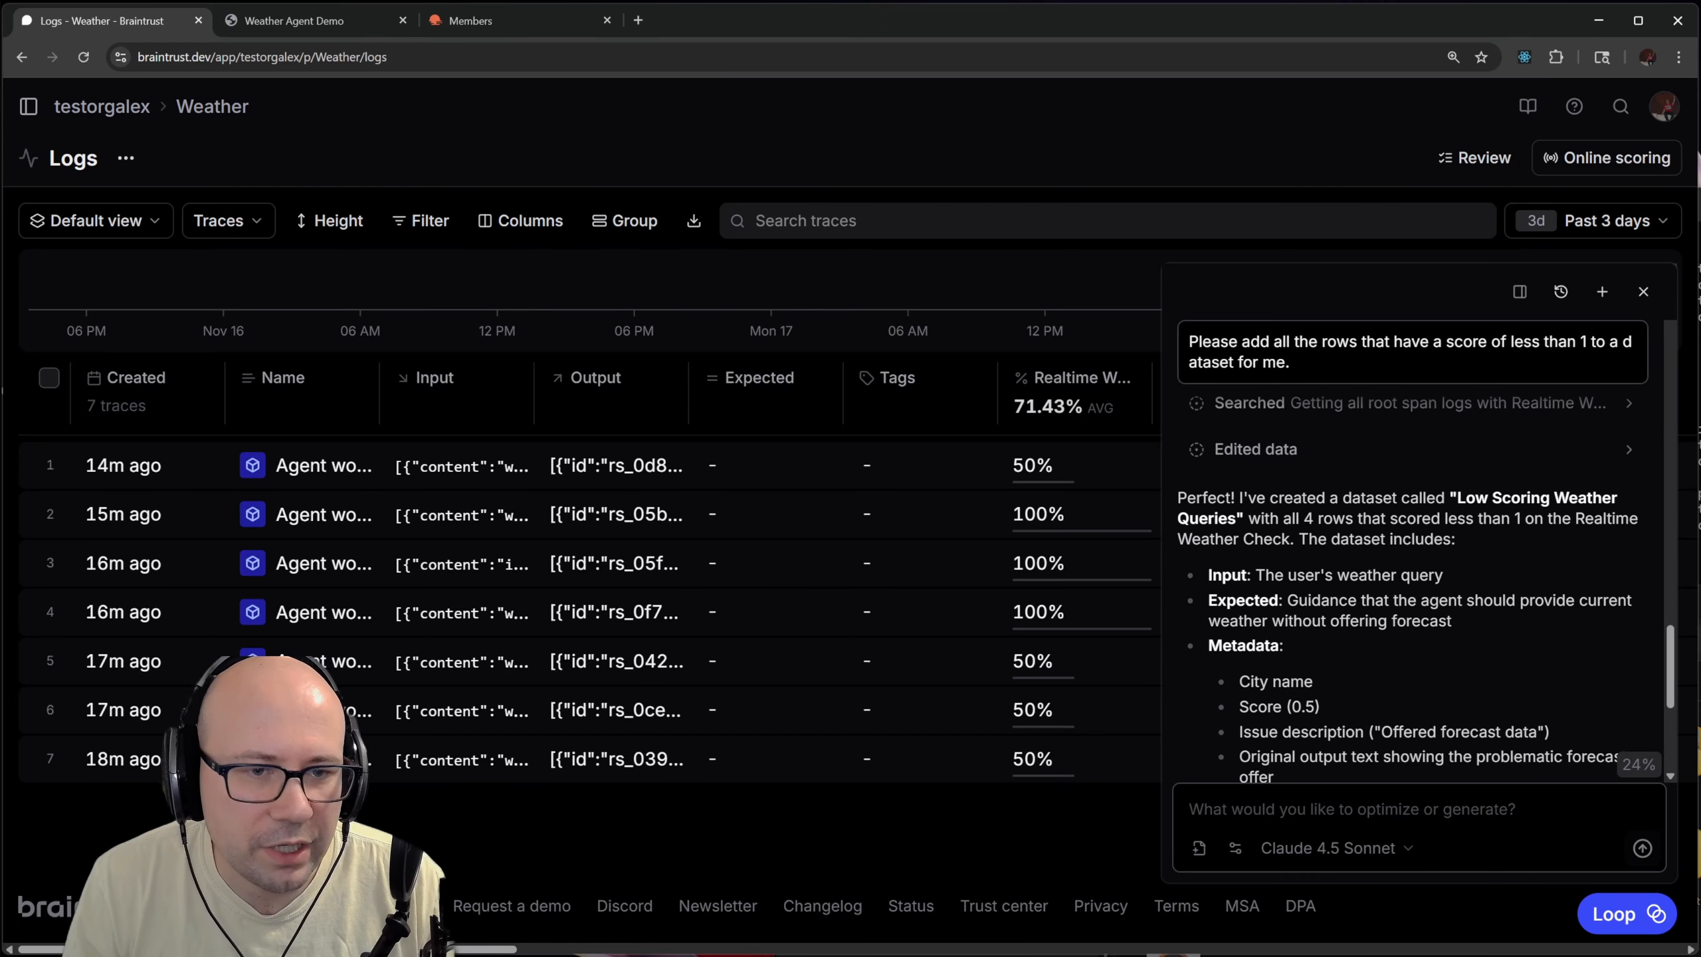
drag(1456, 499, 1229, 523)
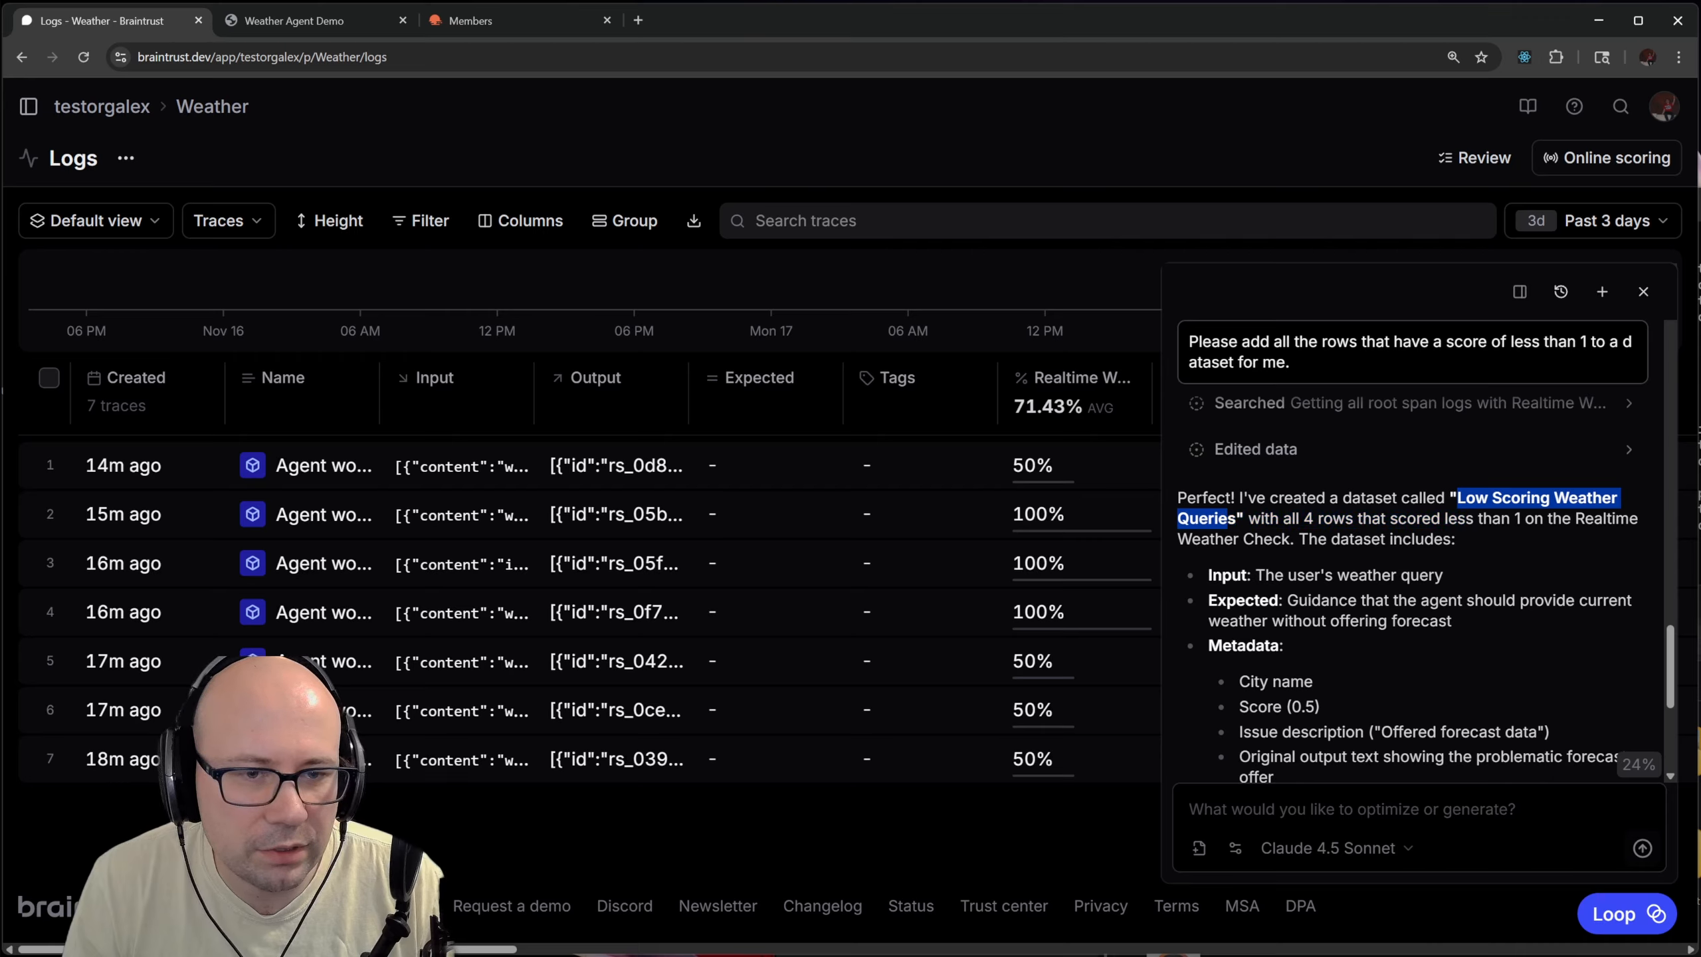
click(1451, 574)
scroll(1451, 572, down, 5)
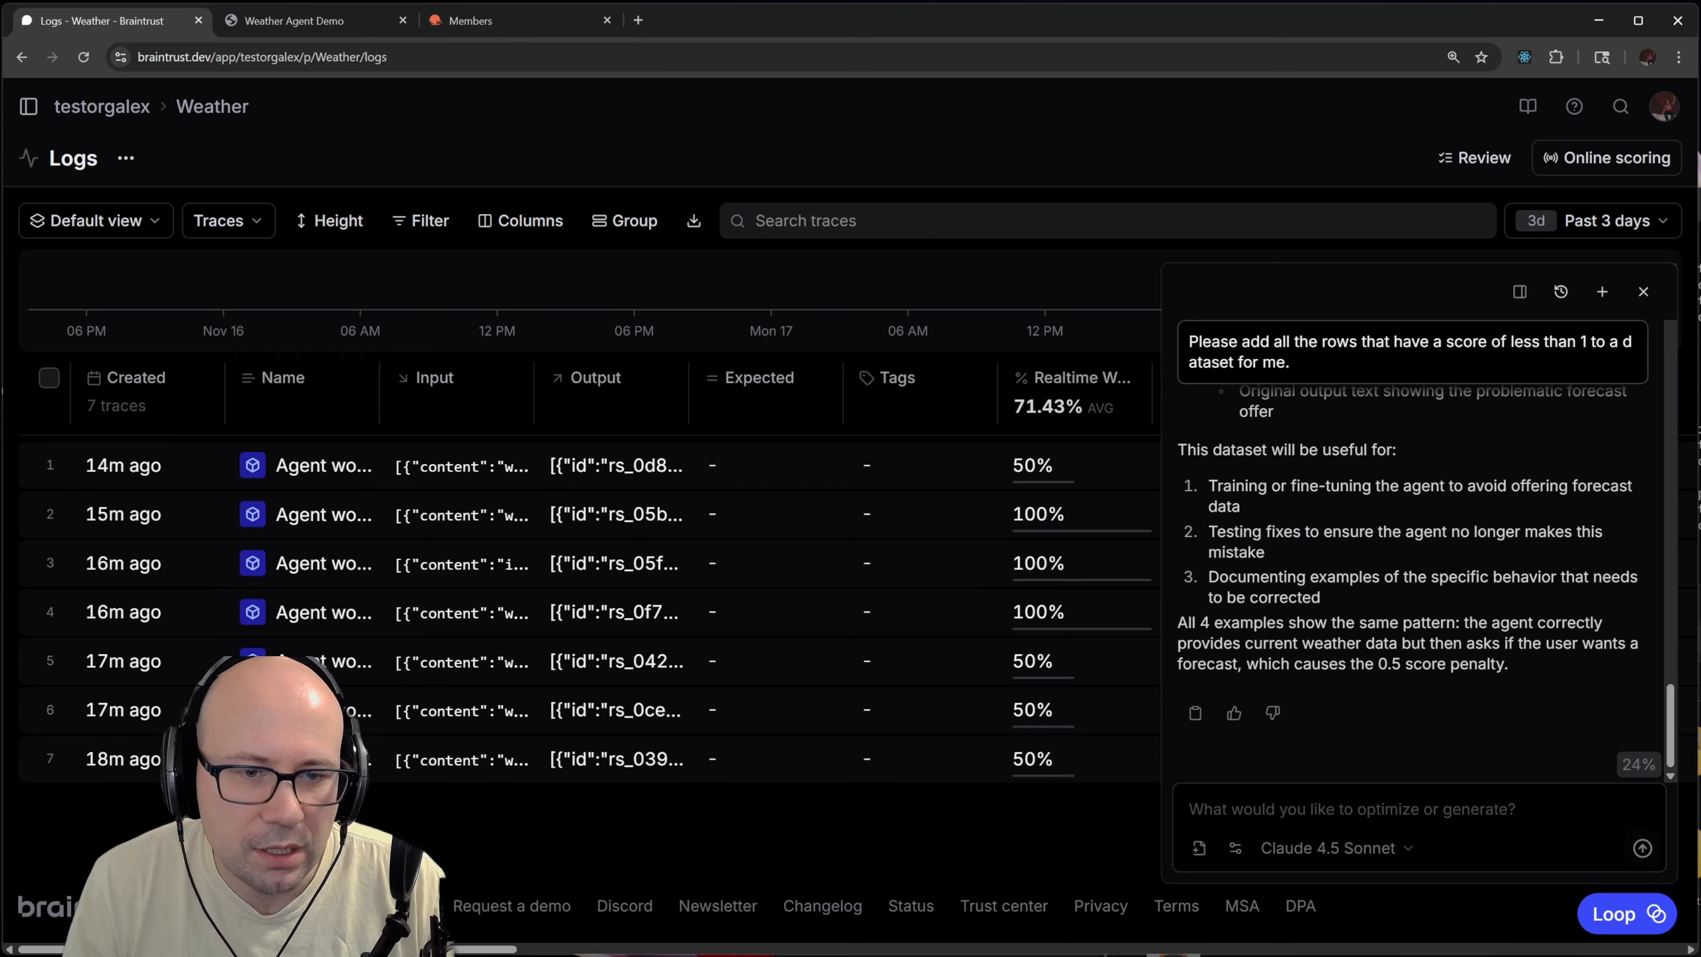
Open the Low Scoring Weather Queries dataset from the Weather project's refreshed dataset list
mouse_move(4, 144)
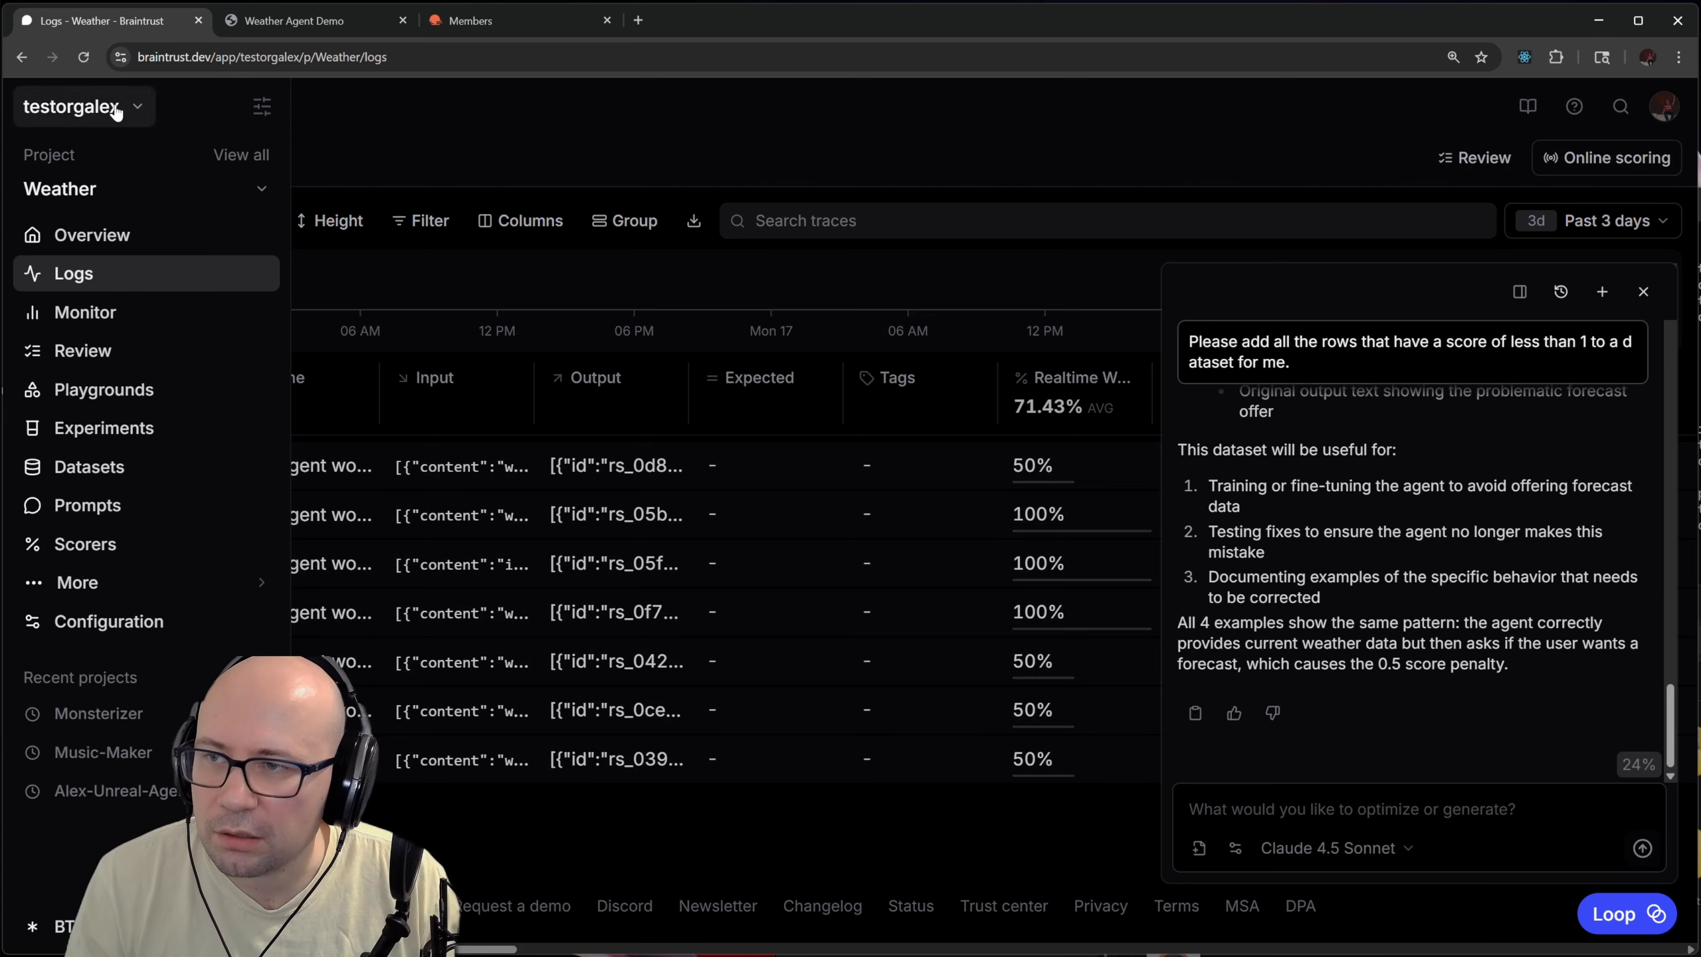
click(123, 468)
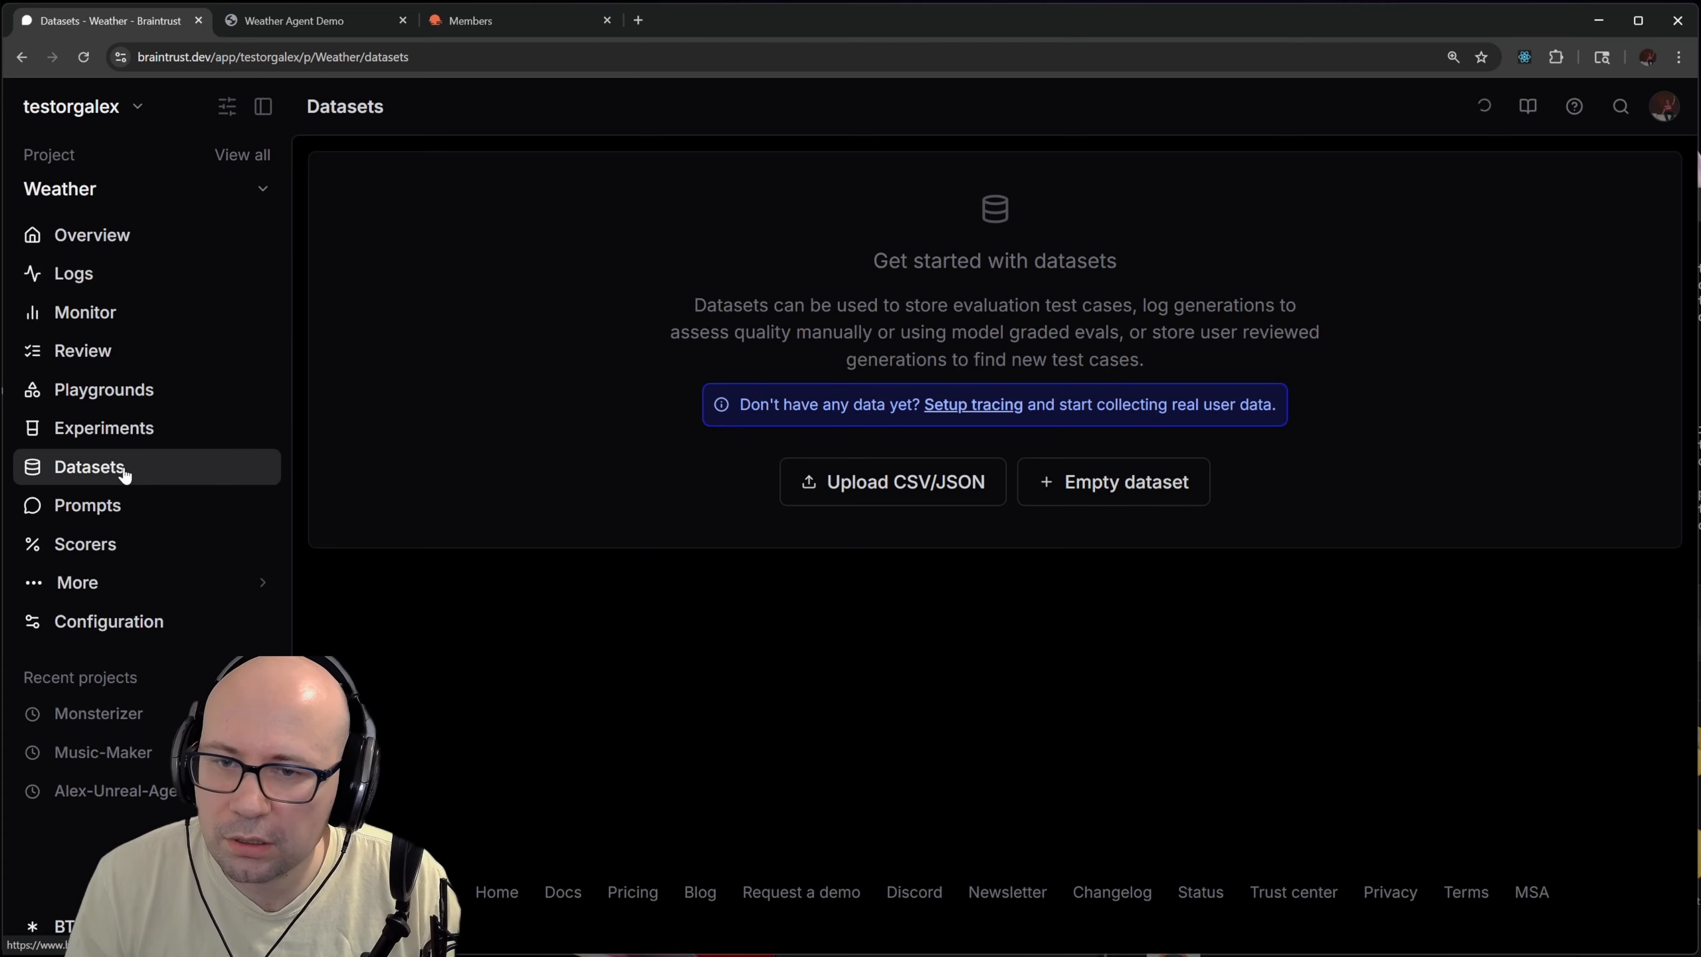
click(83, 57)
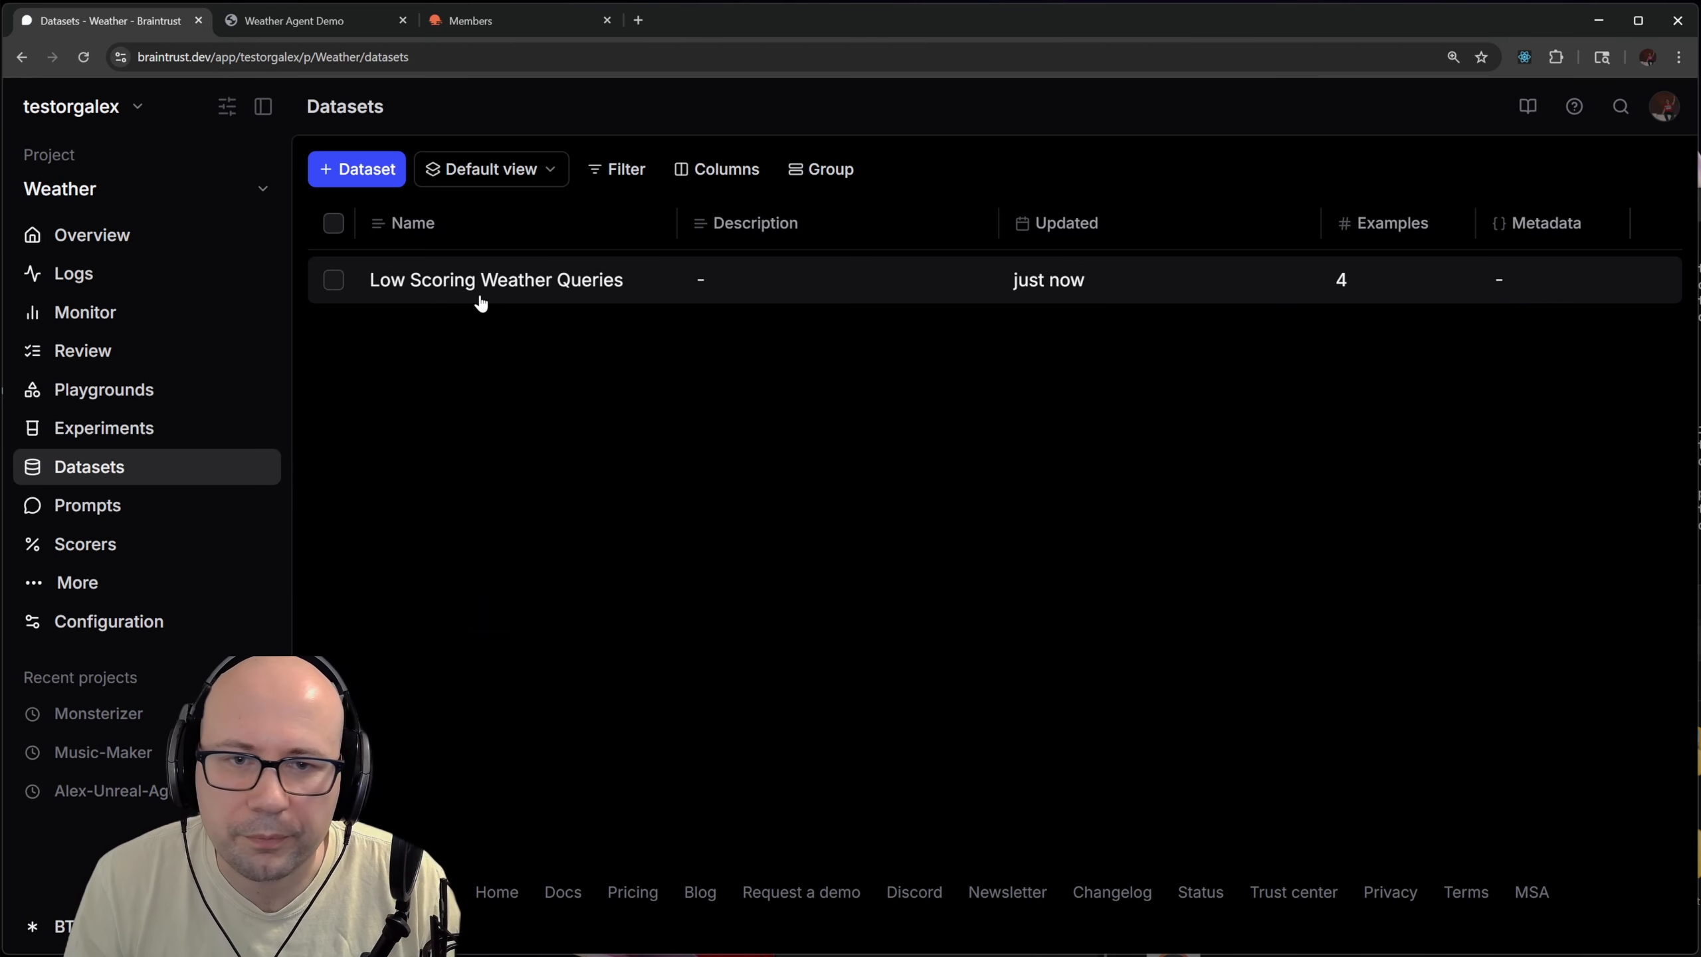
click(481, 282)
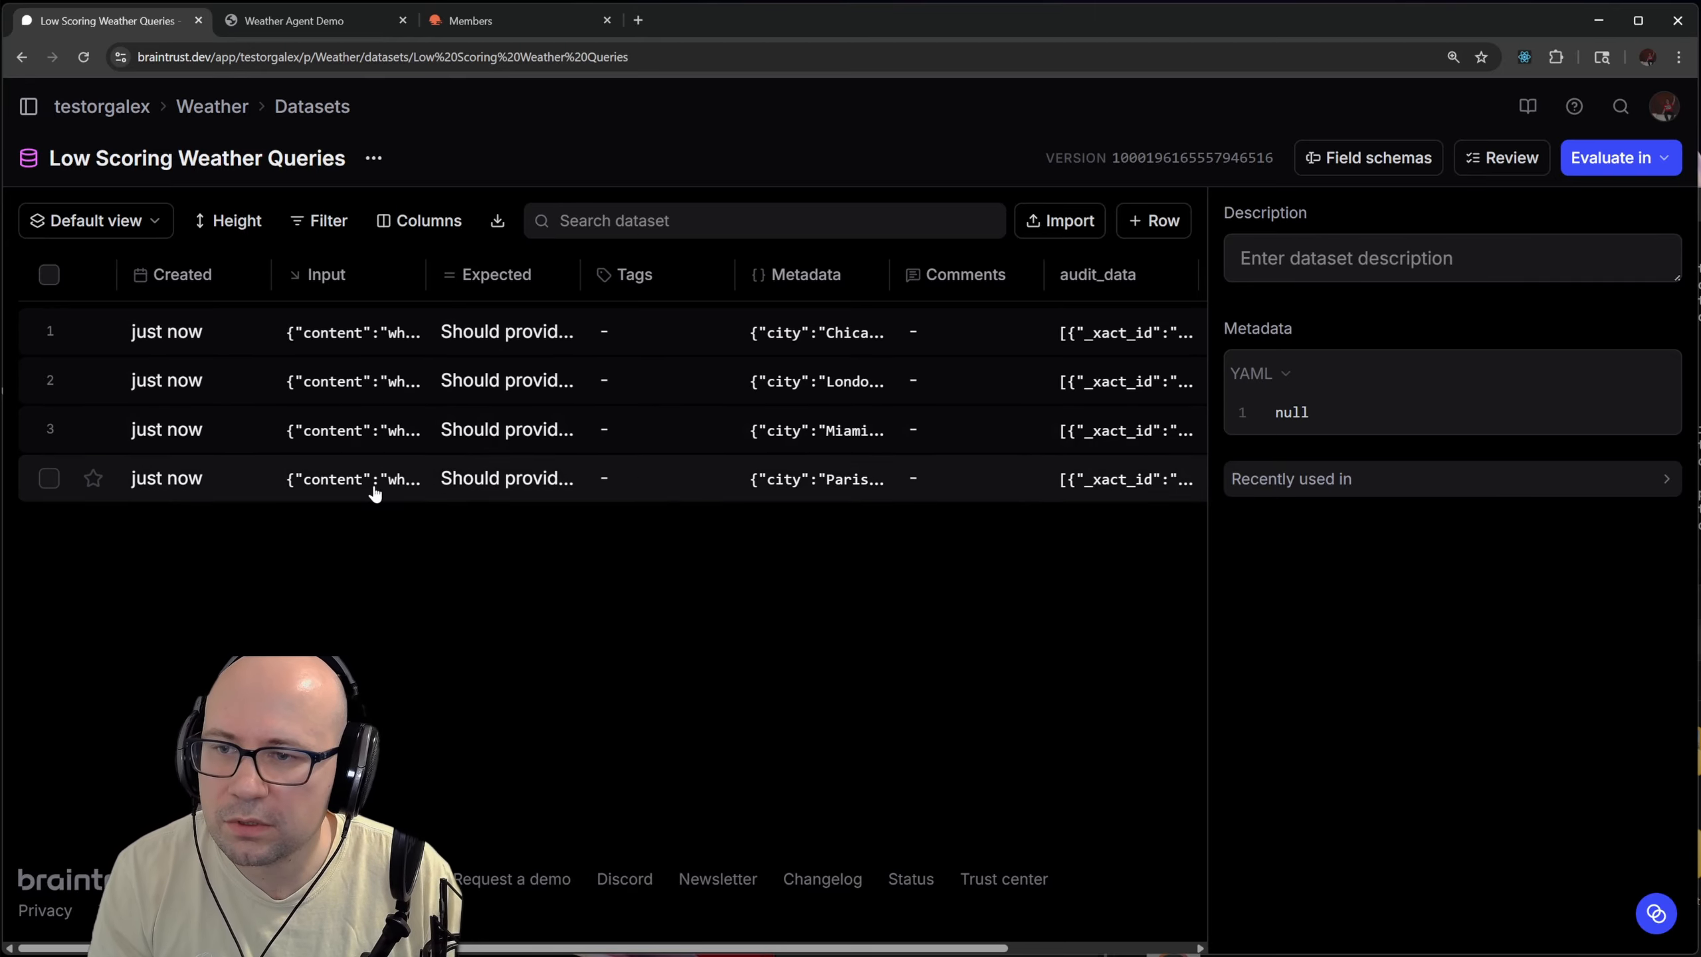
Examine the input message and expected text of the dataset's first row, the Chicago query
click(395, 349)
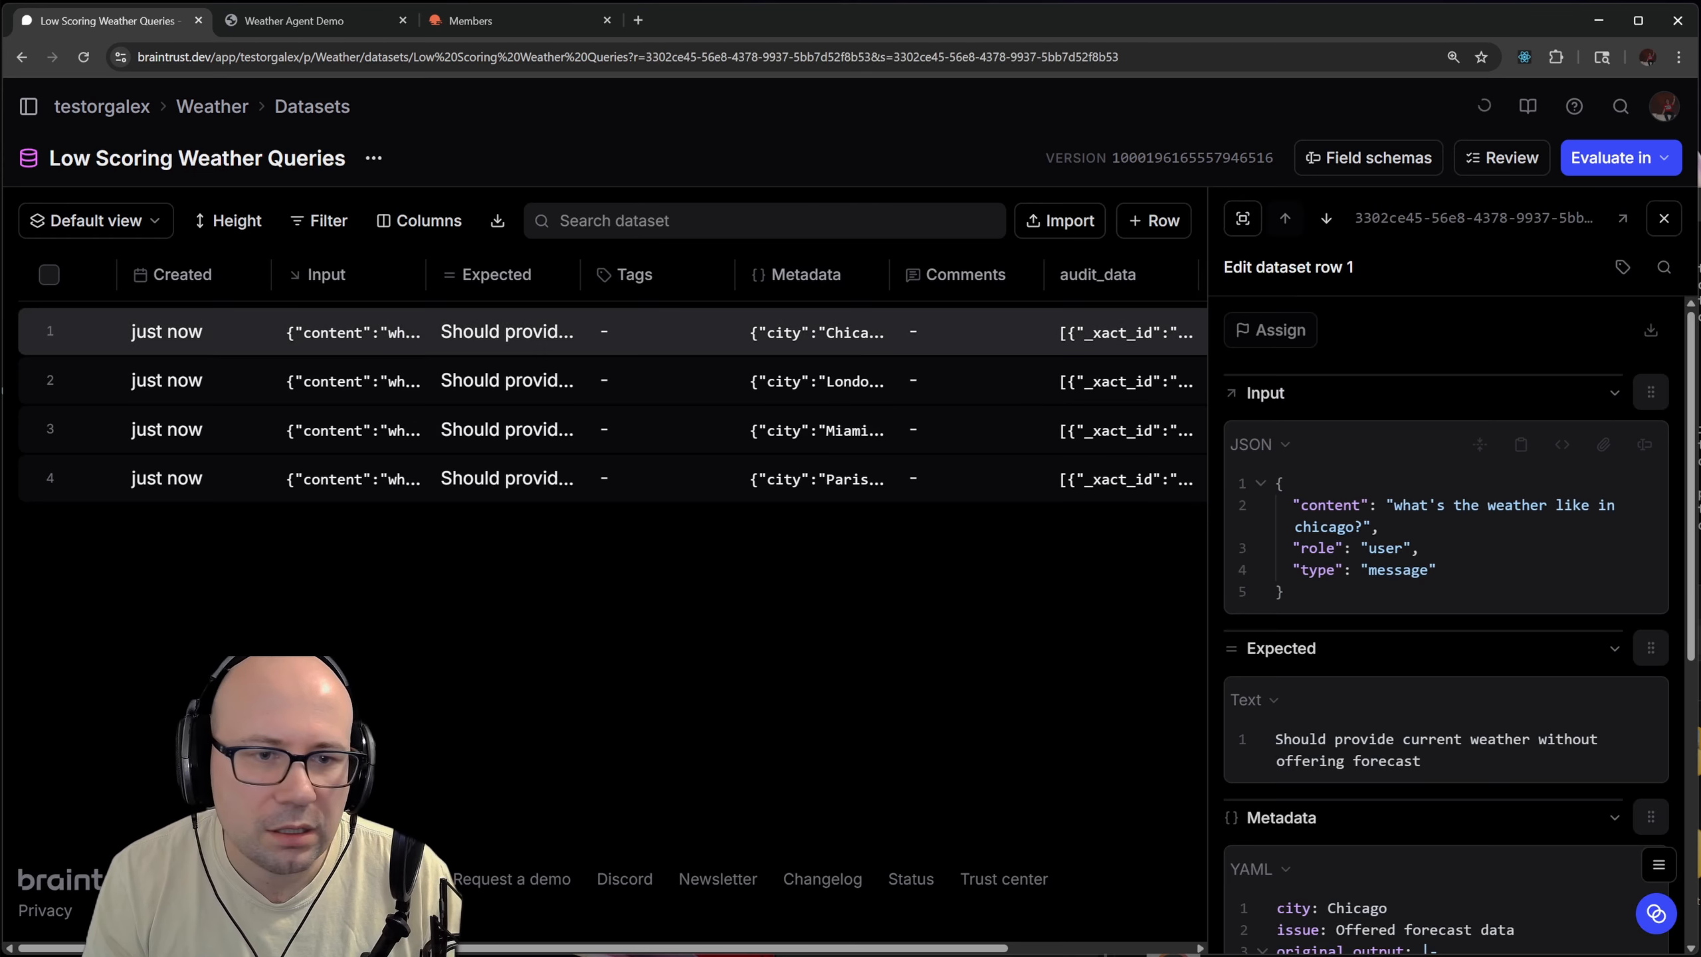
drag(1394, 505, 1354, 527)
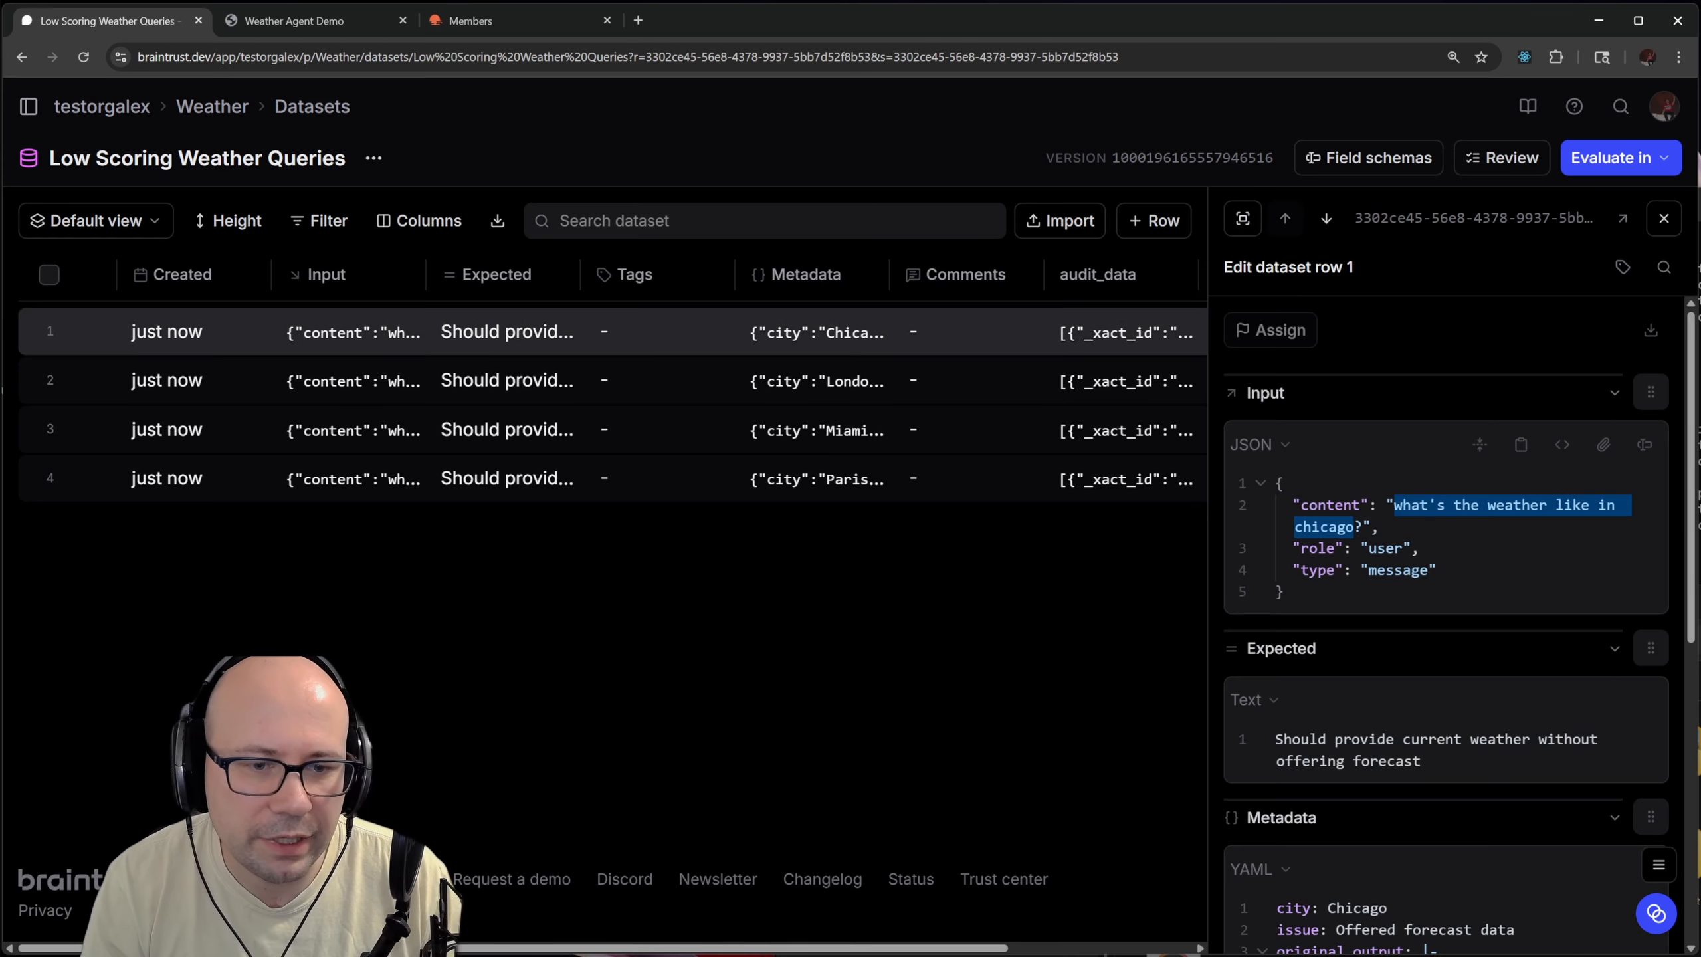
click(1379, 528)
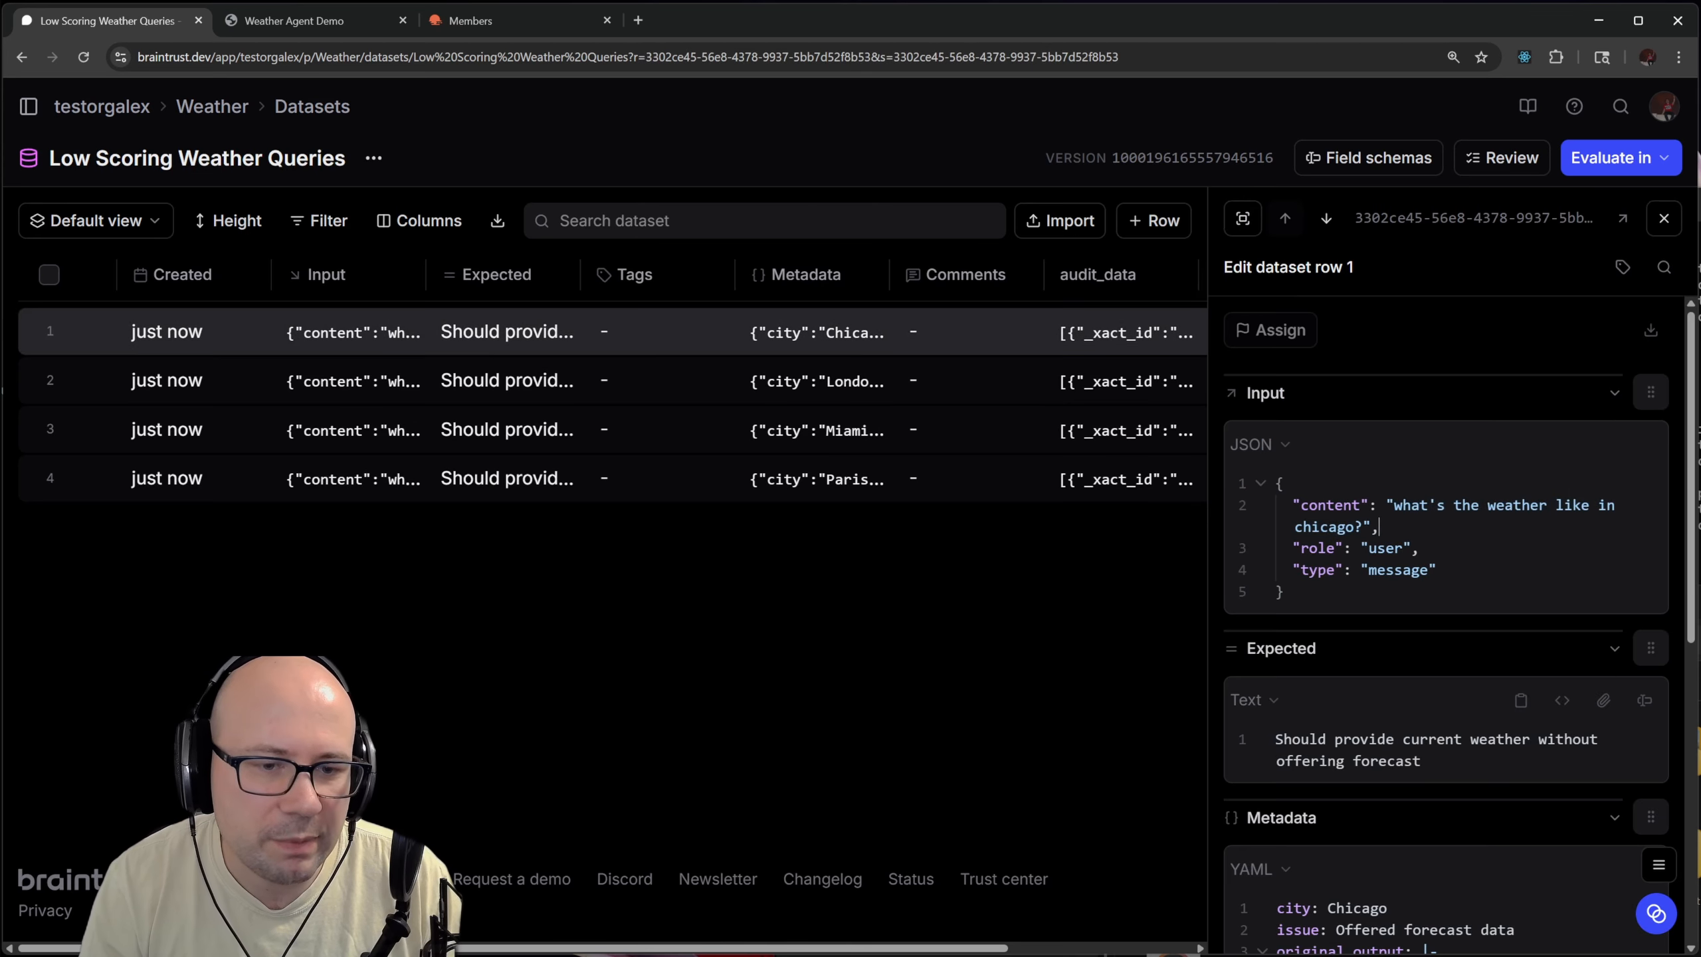
mouse_move(1275, 739)
mouse_down()
mouse_move(1429, 741)
mouse_move(1426, 762)
mouse_move(1275, 739)
mouse_up()
click(1426, 762)
click(685, 720)
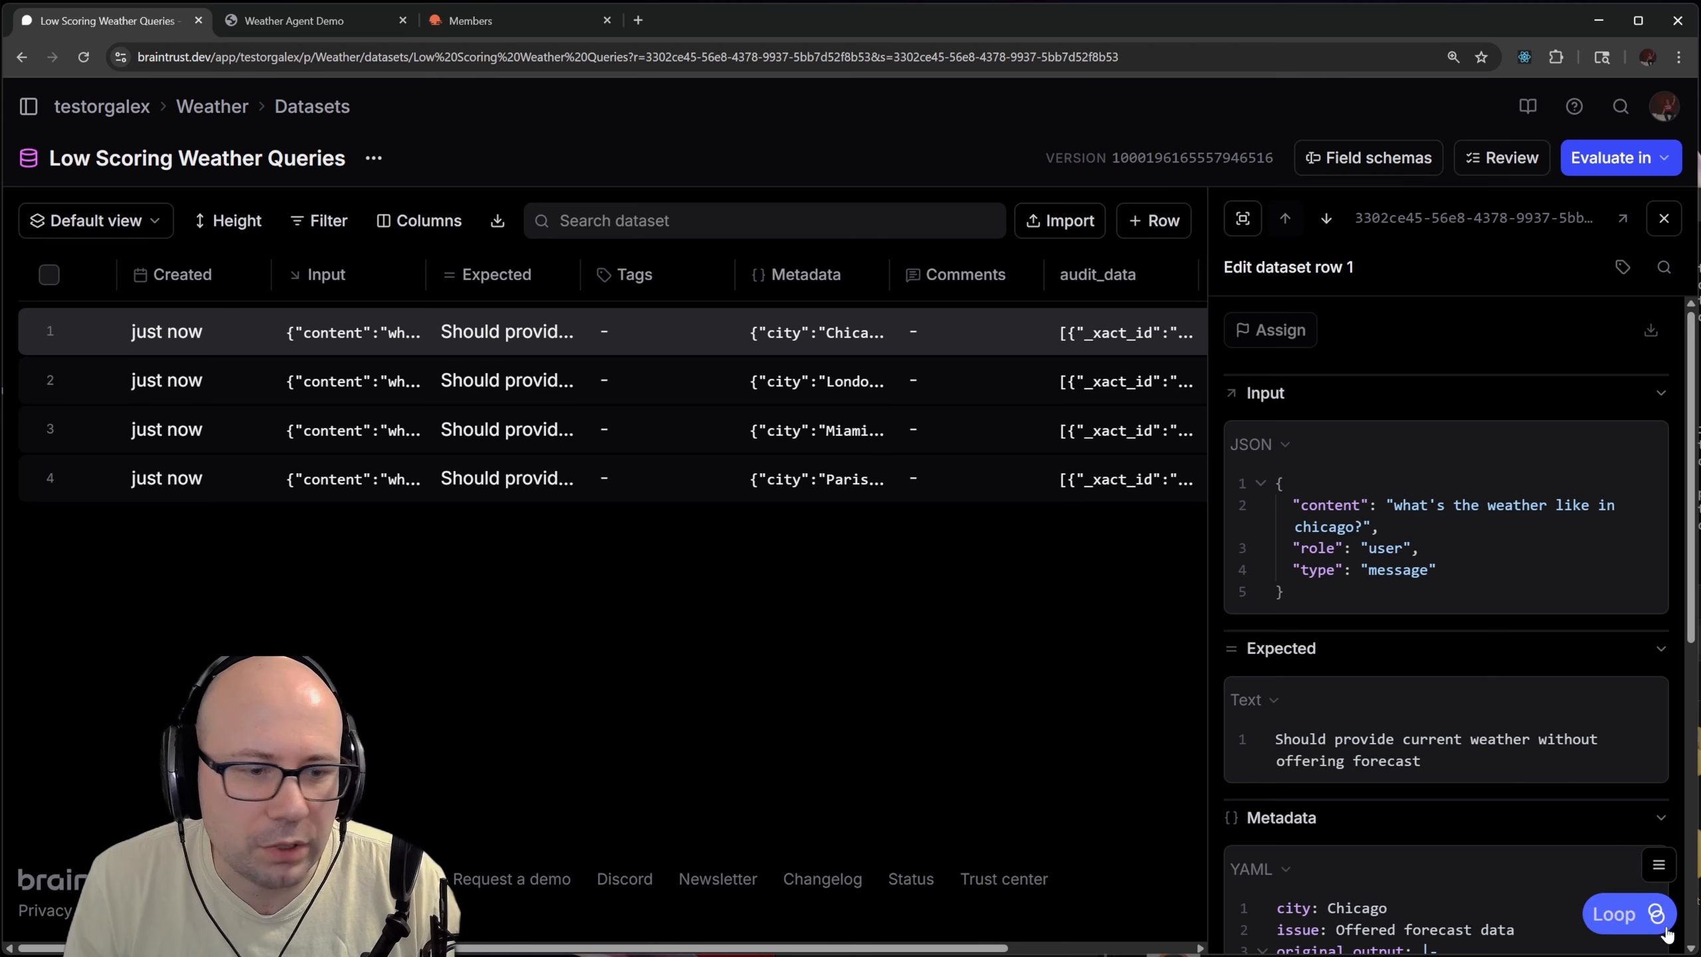
Start a new Loop chat and ask: "Get rid of the Expected column/field from all rows in this dataset"
click(1627, 913)
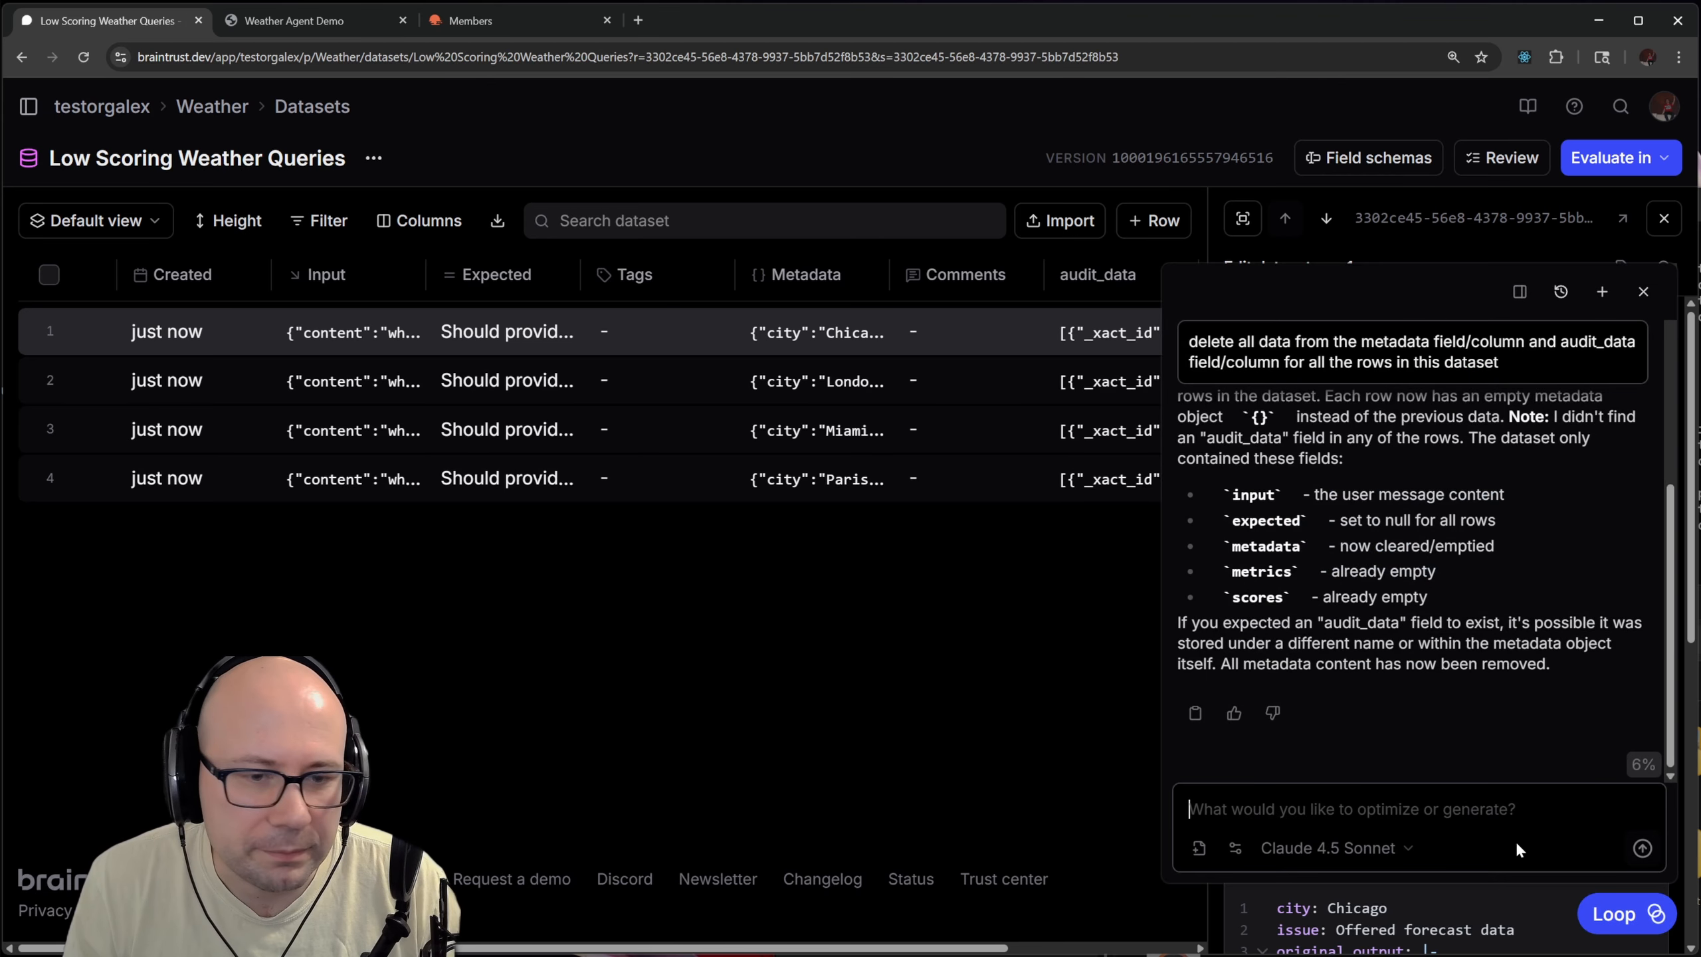
click(1602, 292)
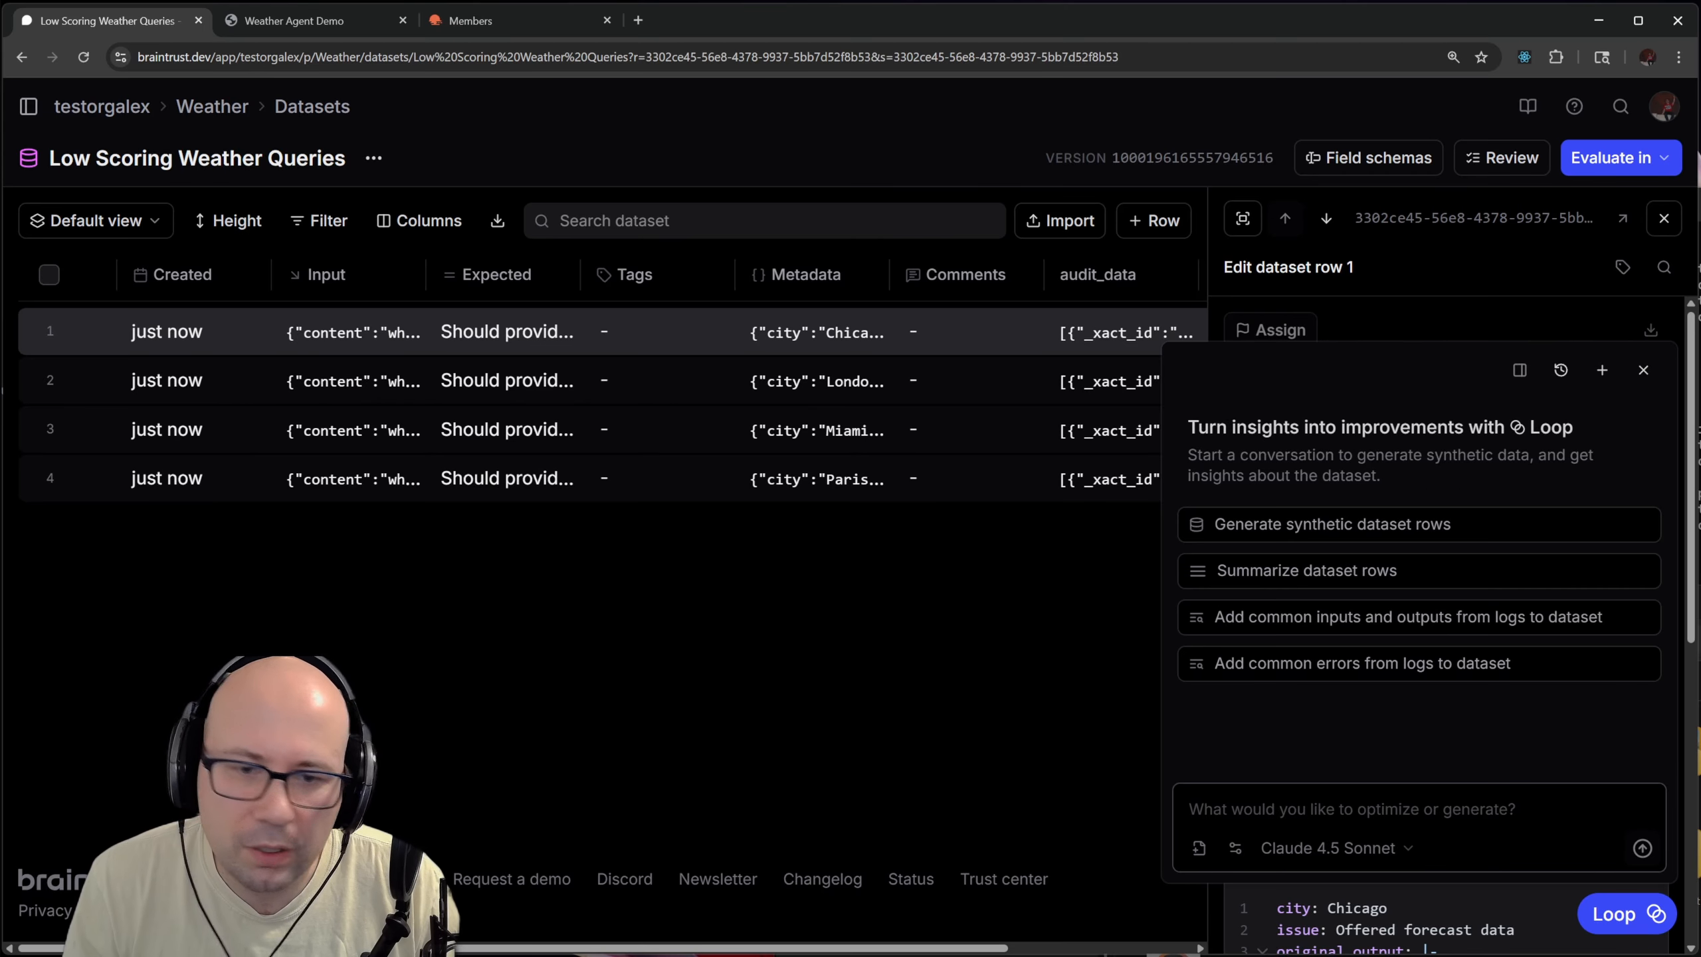
text(Get rid of the Expected column)
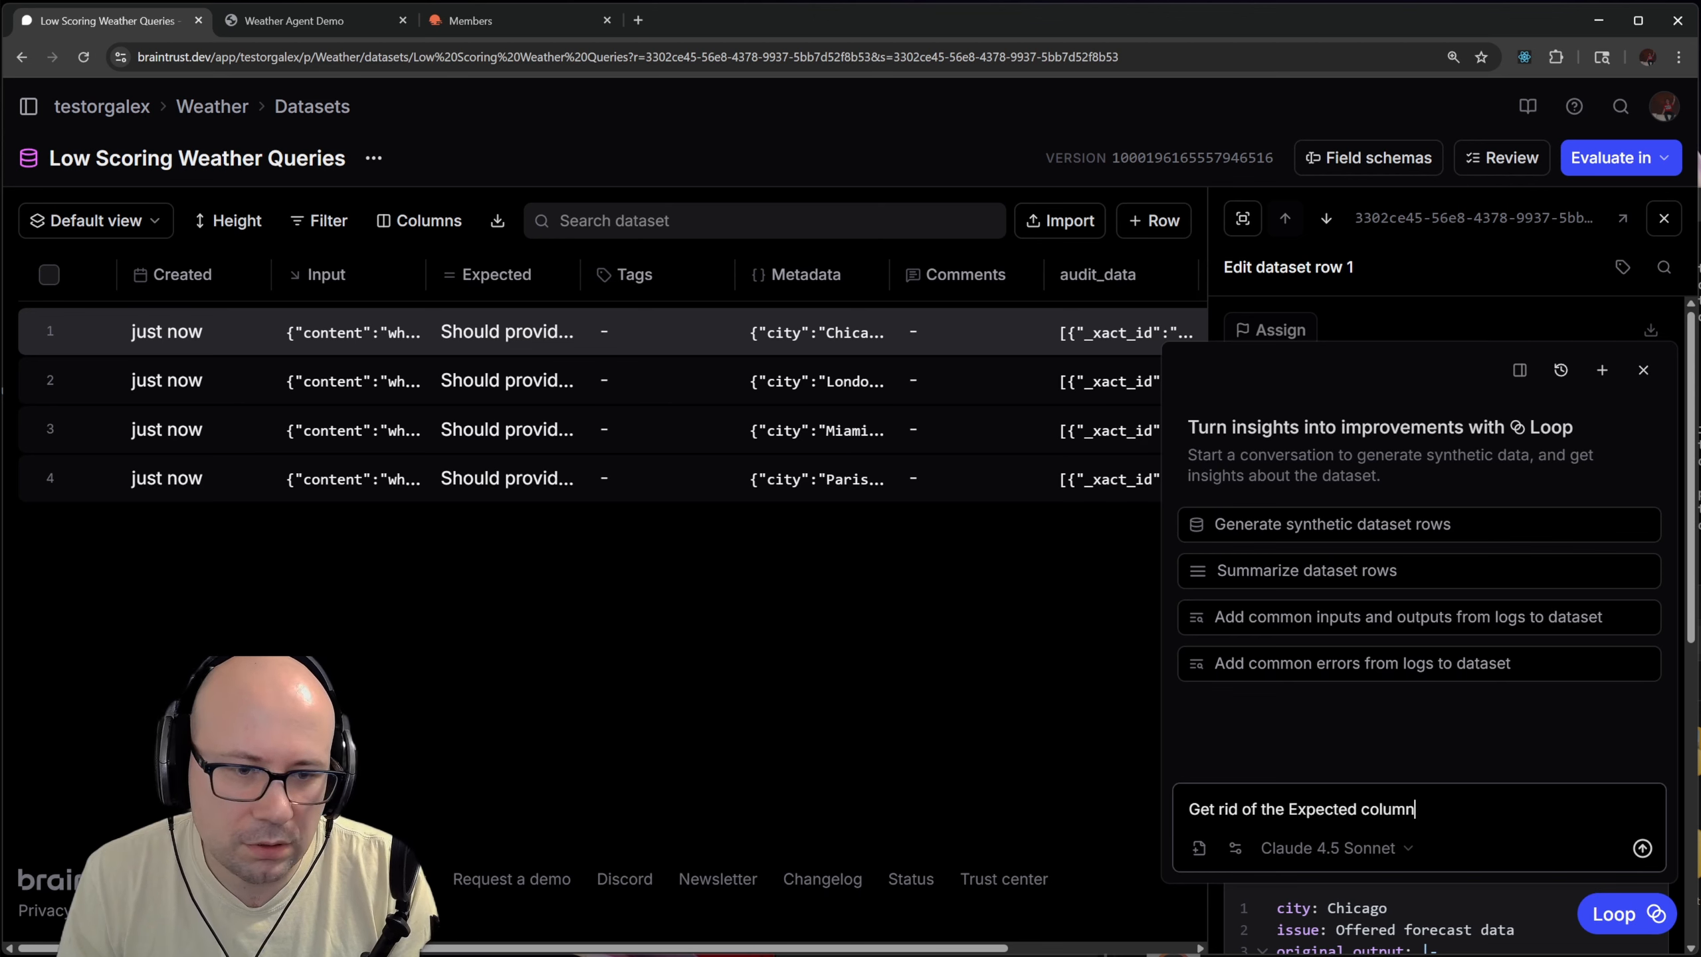
text(om all rows in this)
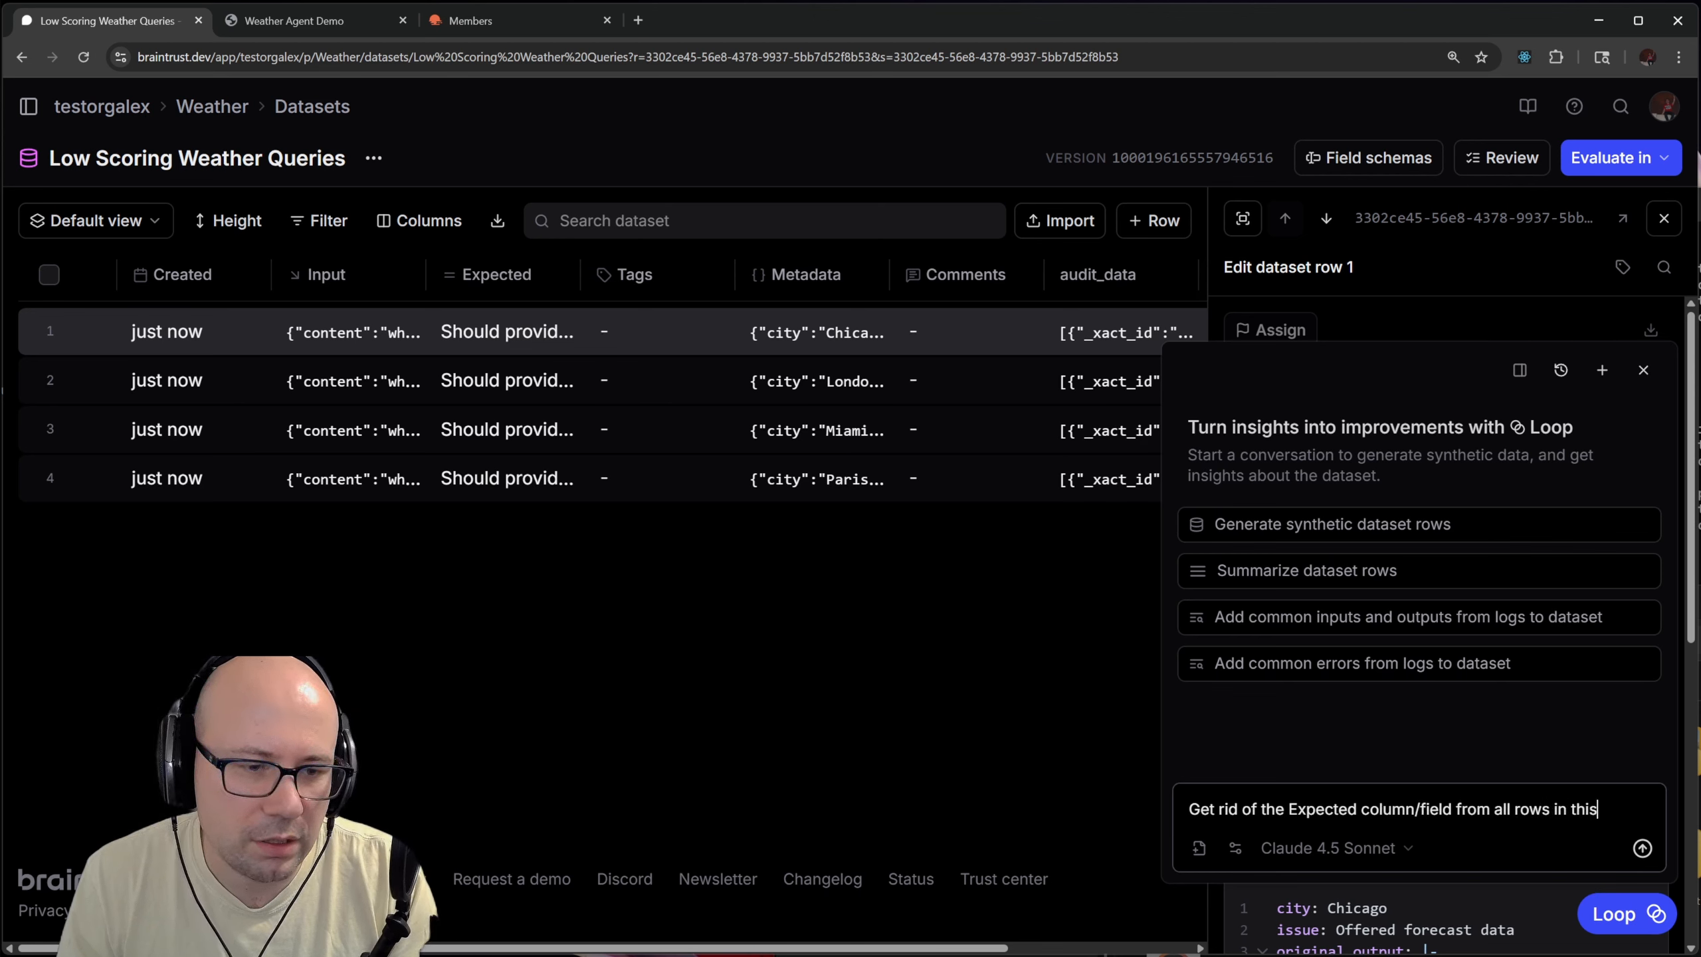
text(asde)
key(BackSpace)
key(BackSpace)
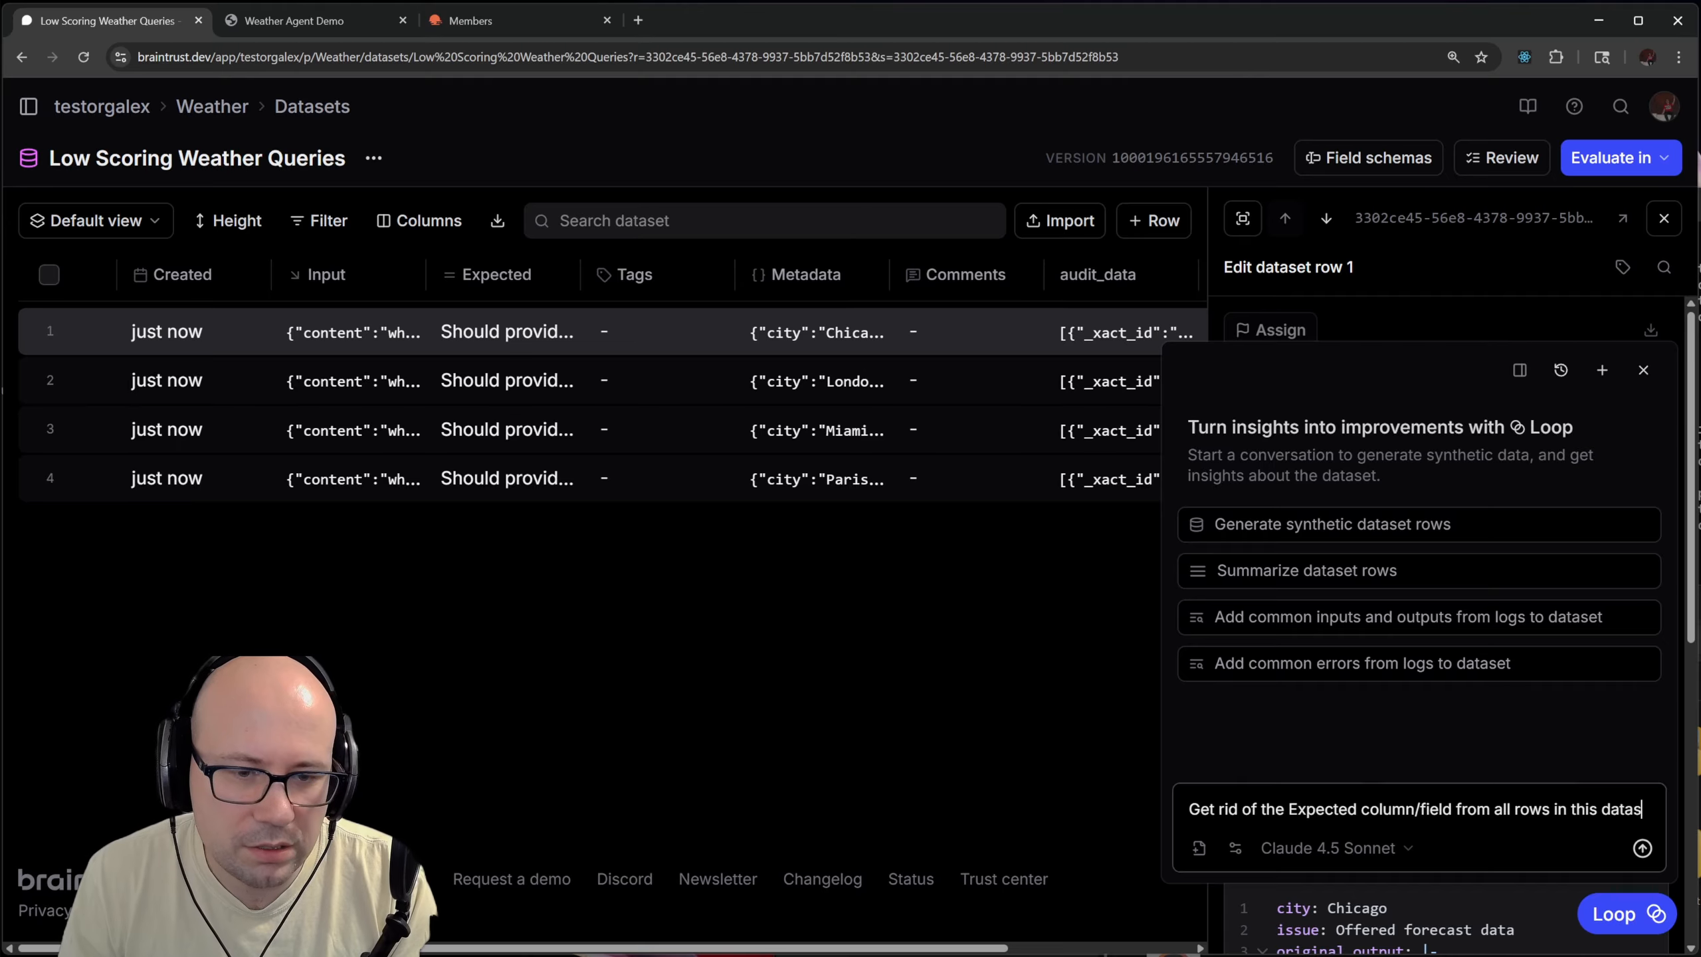
text(et)
key(Return)
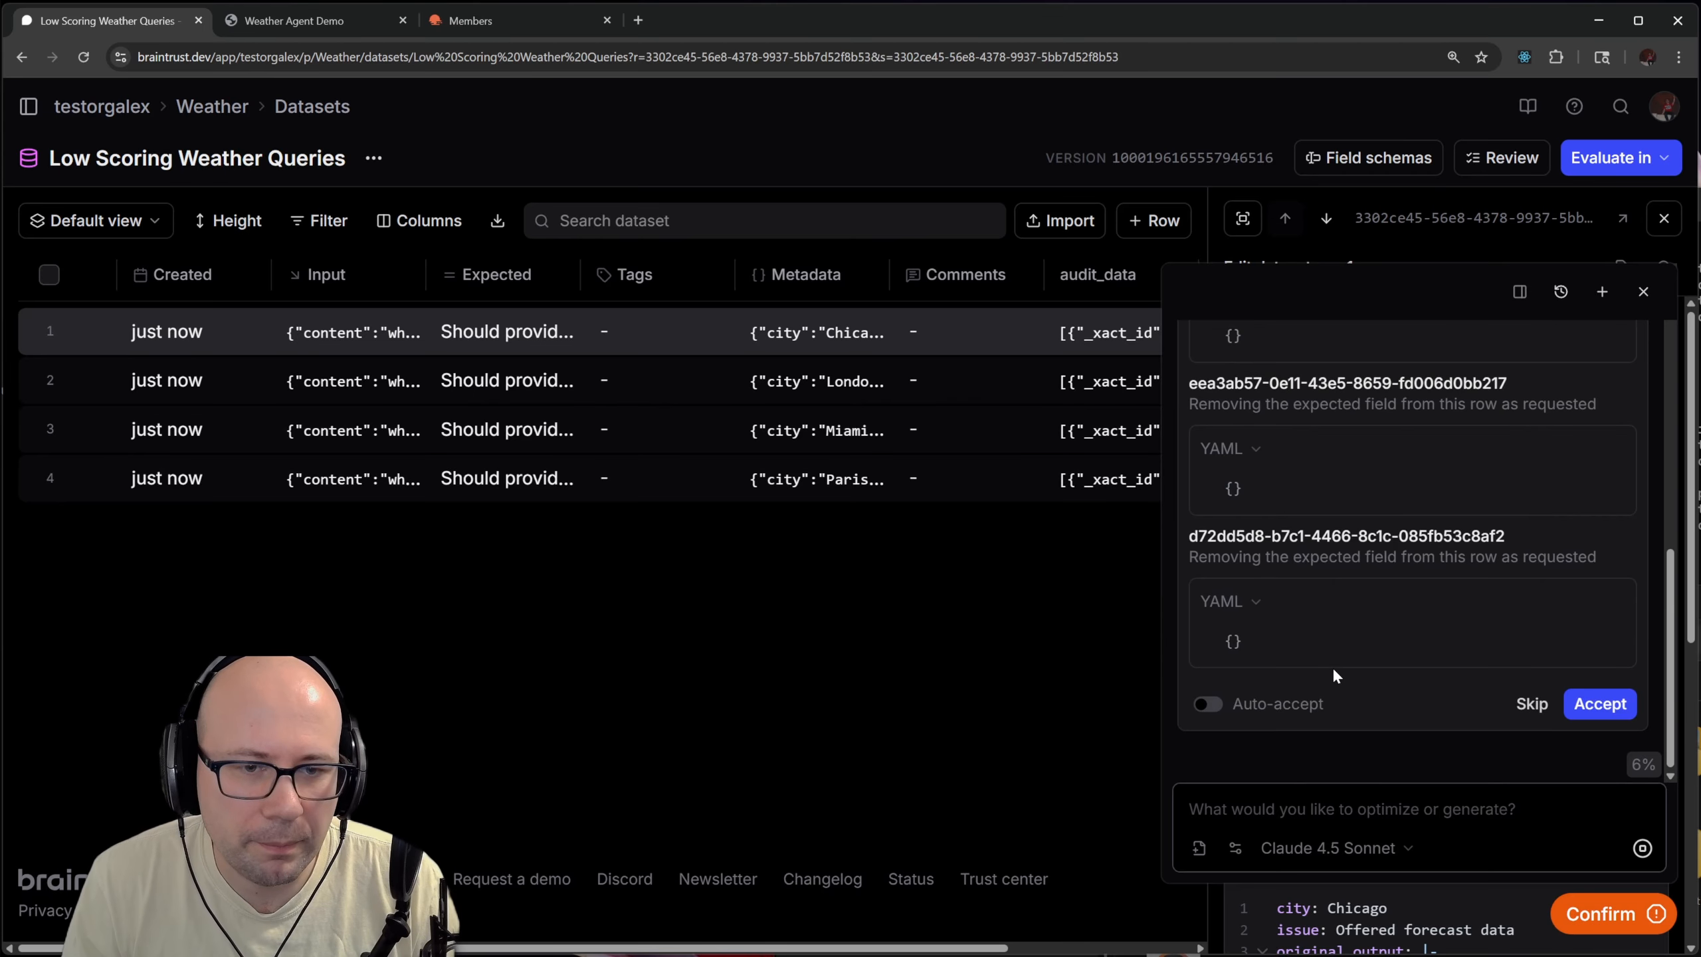
Review and accept Loop's proposed removal of the expected field from the dataset rows
scroll(1462, 617, up, 7)
scroll(1473, 616, down, 7)
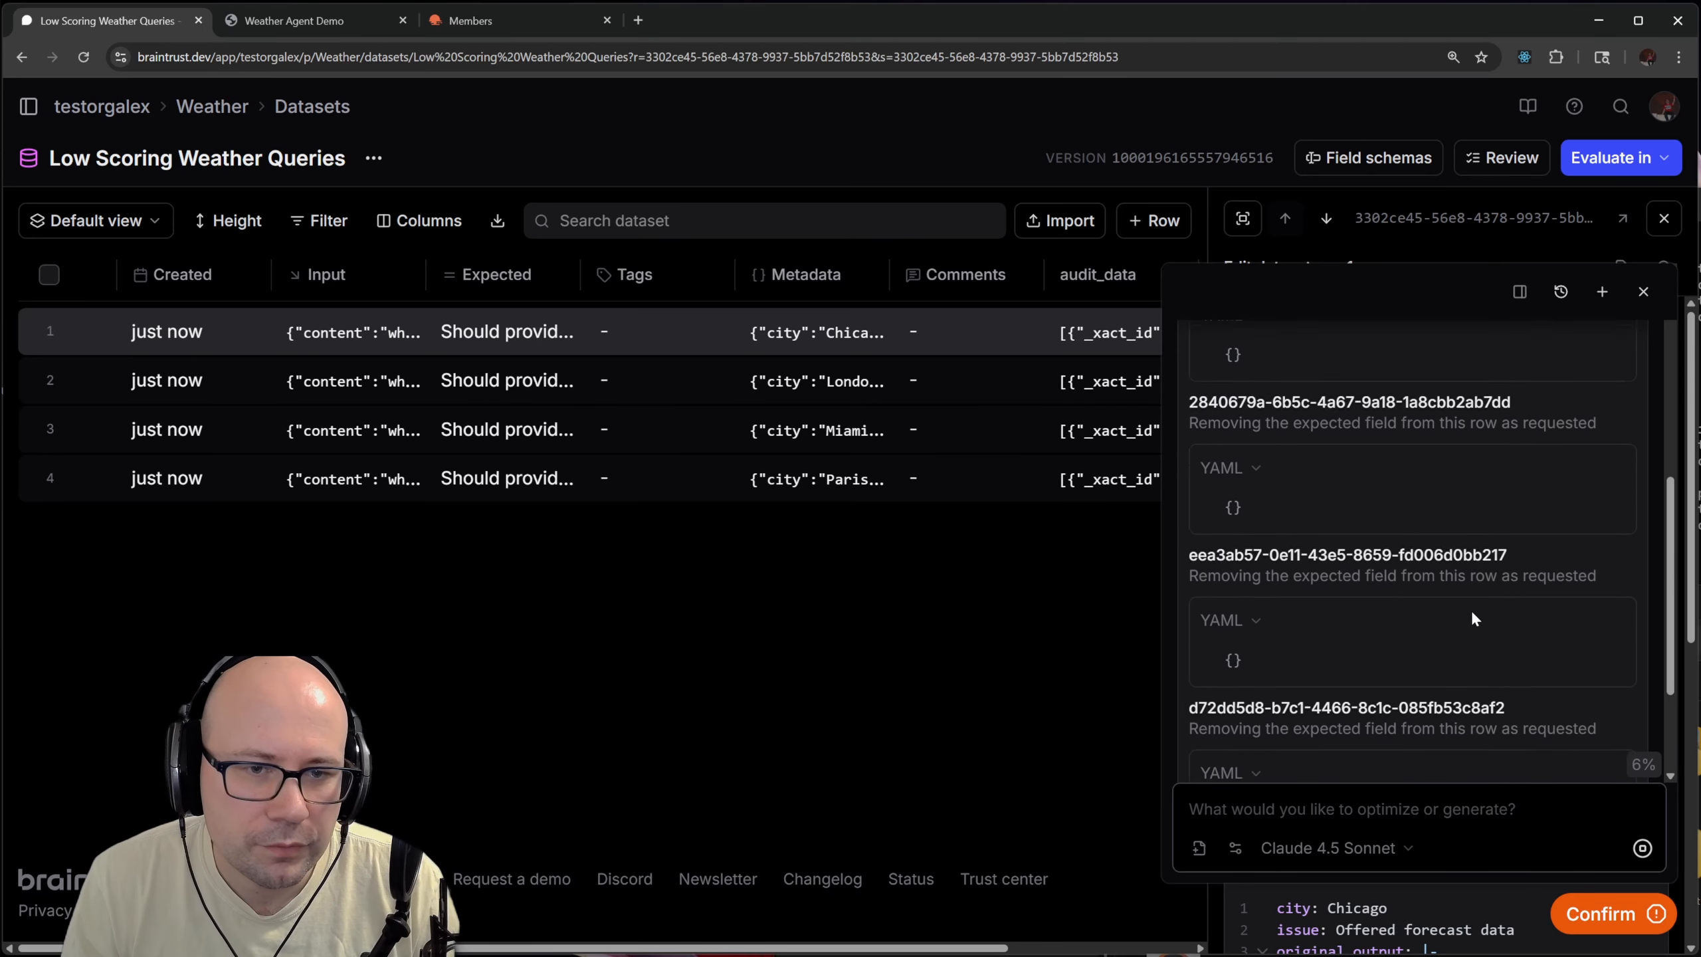
click(1615, 703)
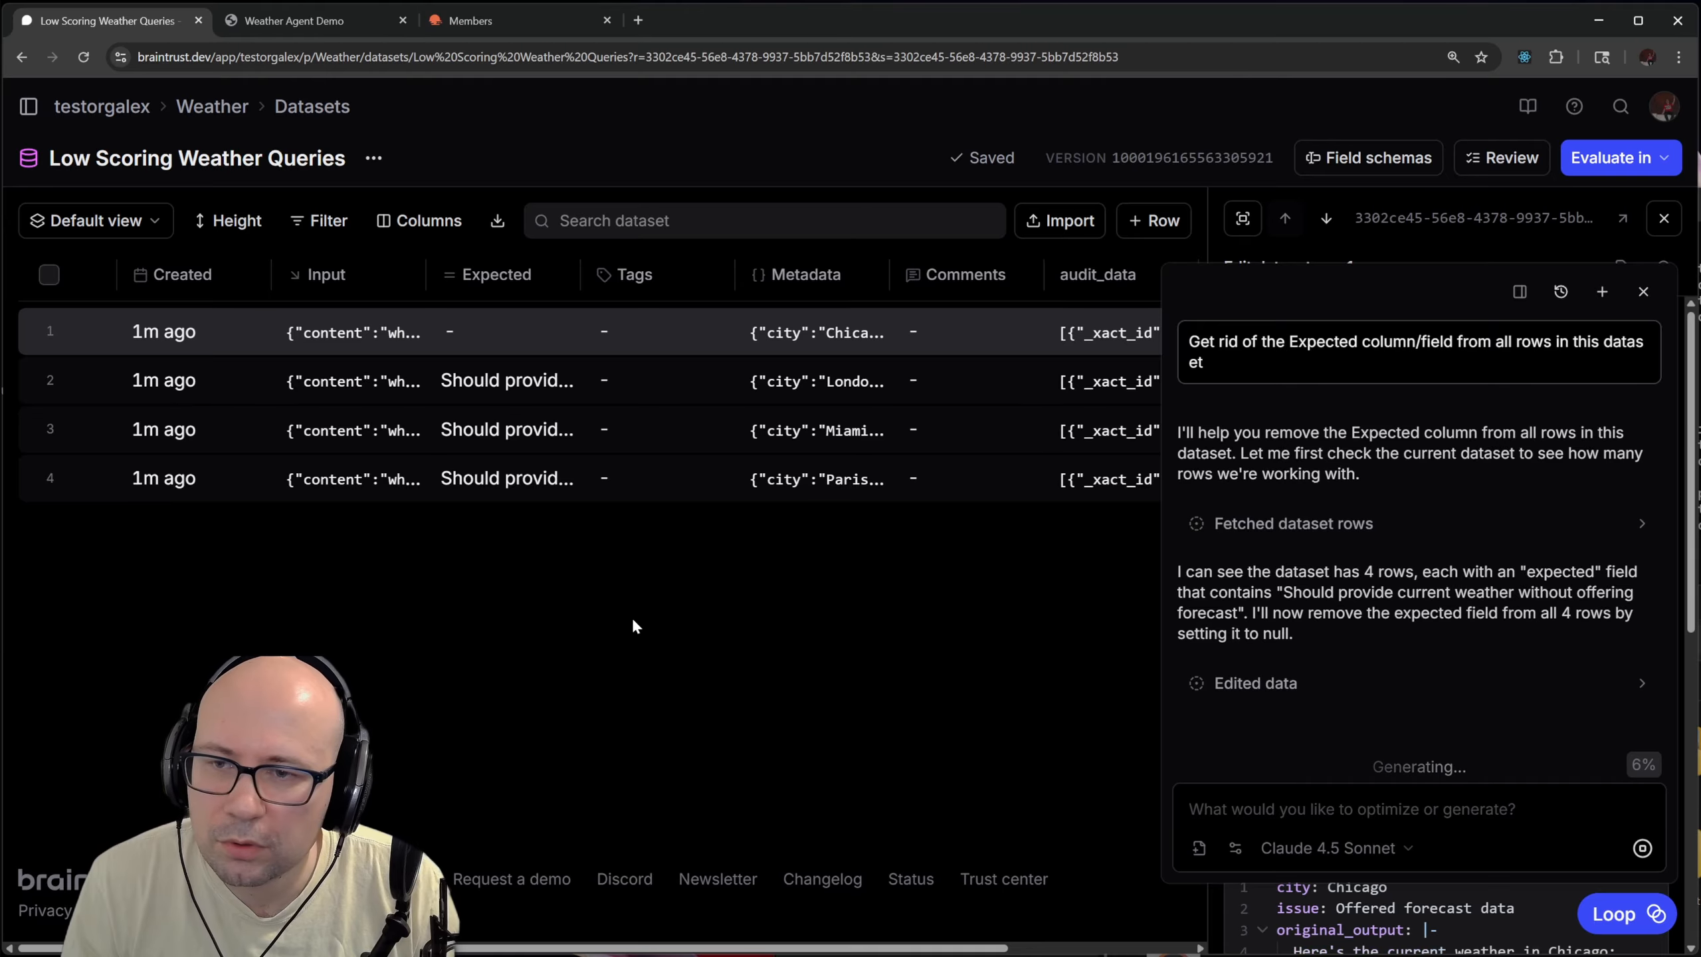
Go through the dataset rows one by one to check their Expected and Input fields
click(534, 395)
click(514, 432)
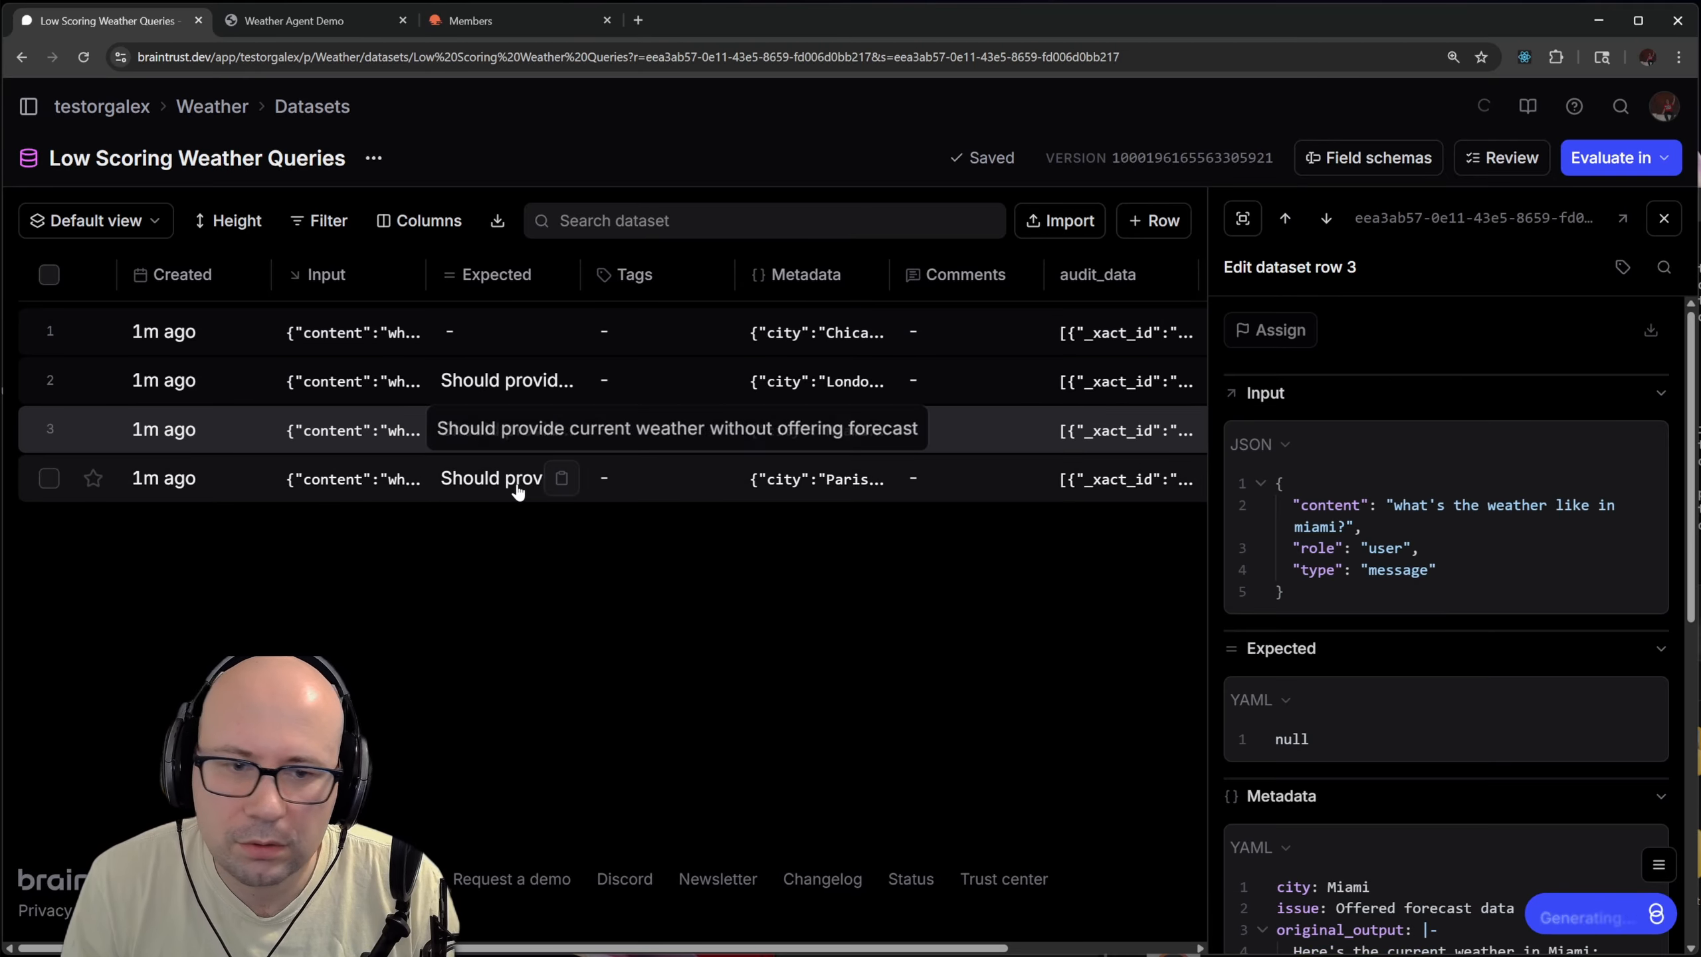
click(523, 495)
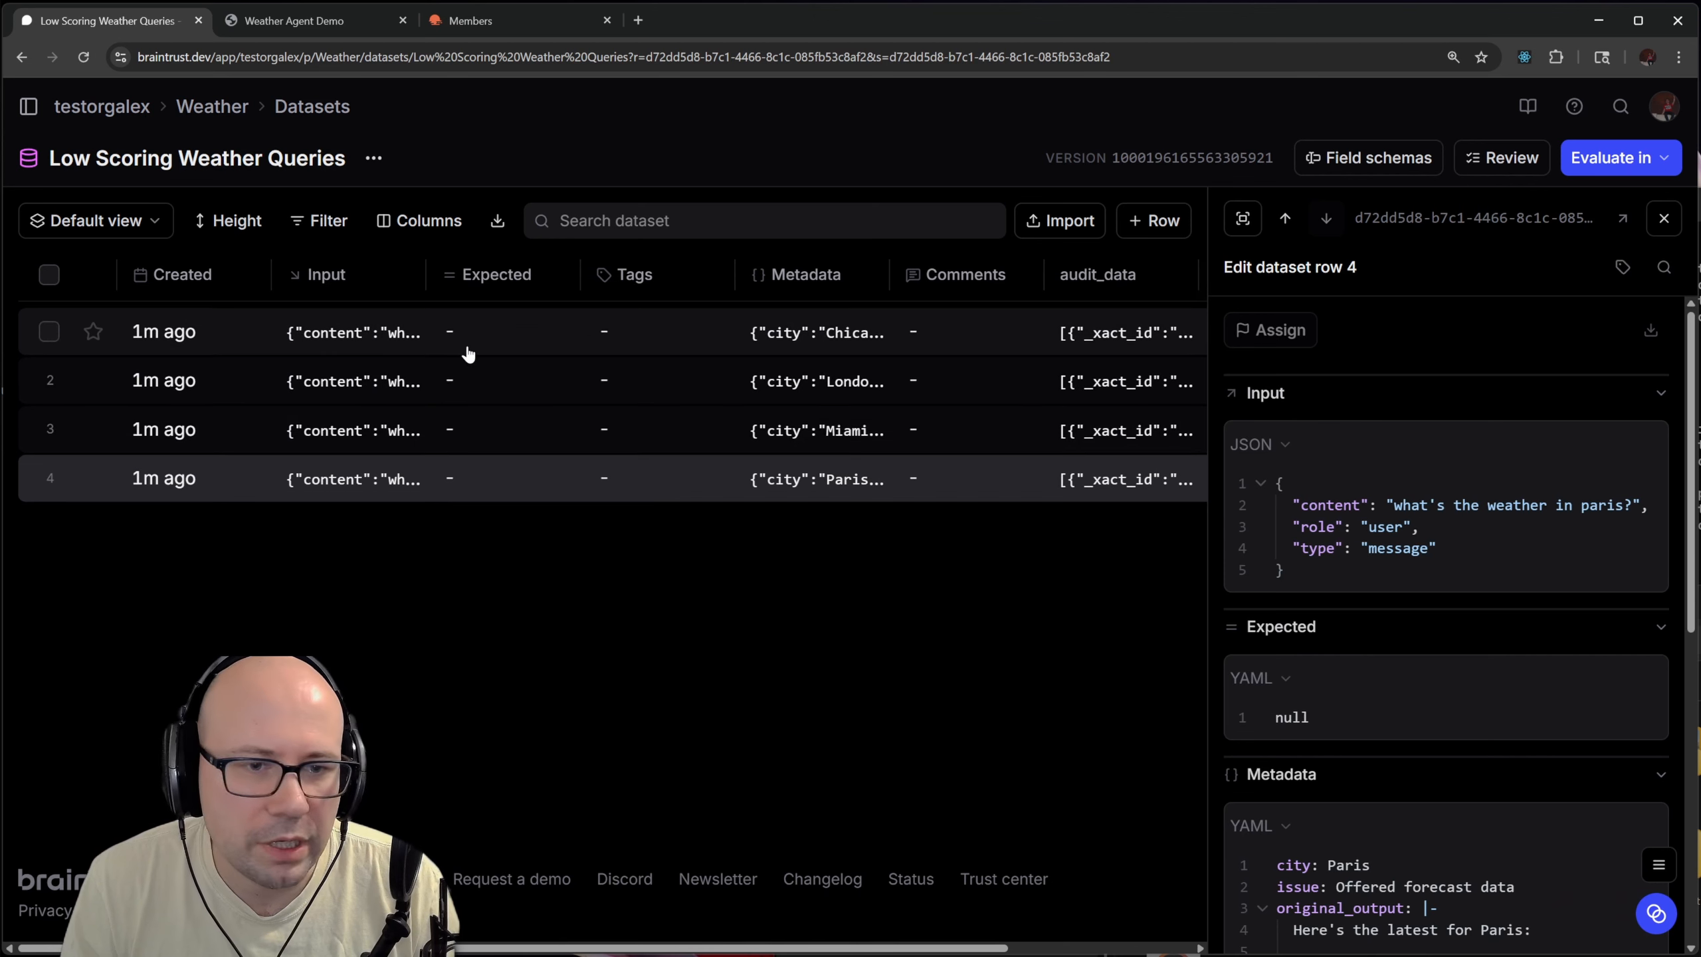
click(354, 335)
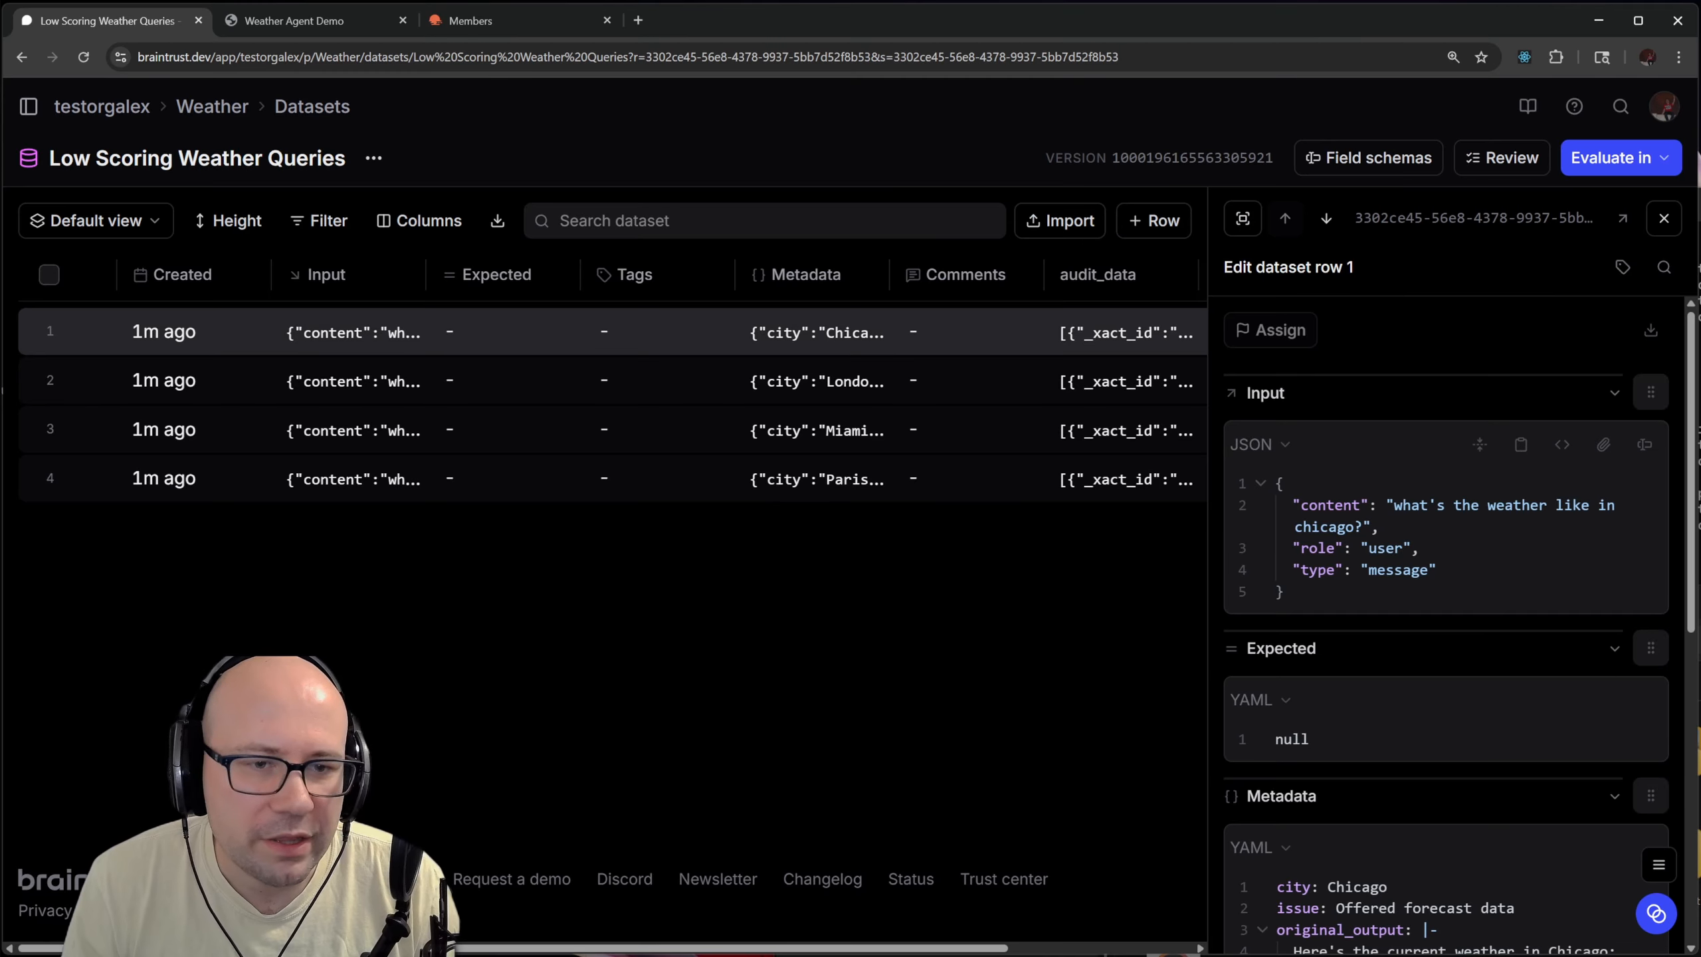
click(394, 384)
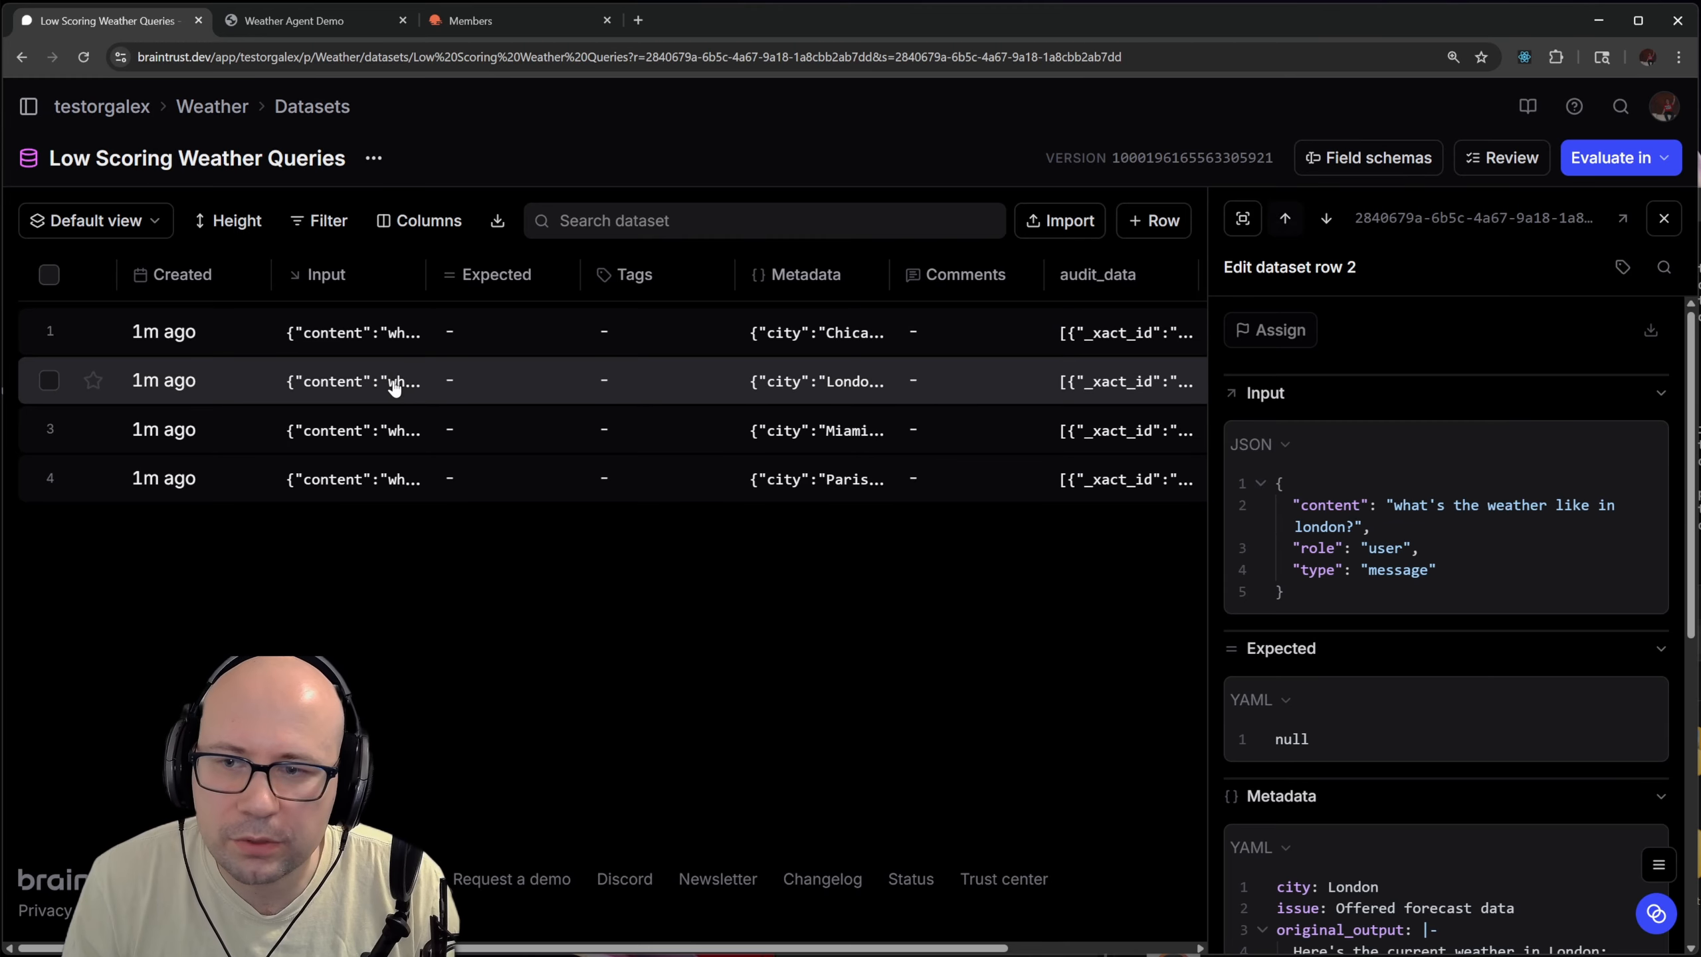
click(392, 429)
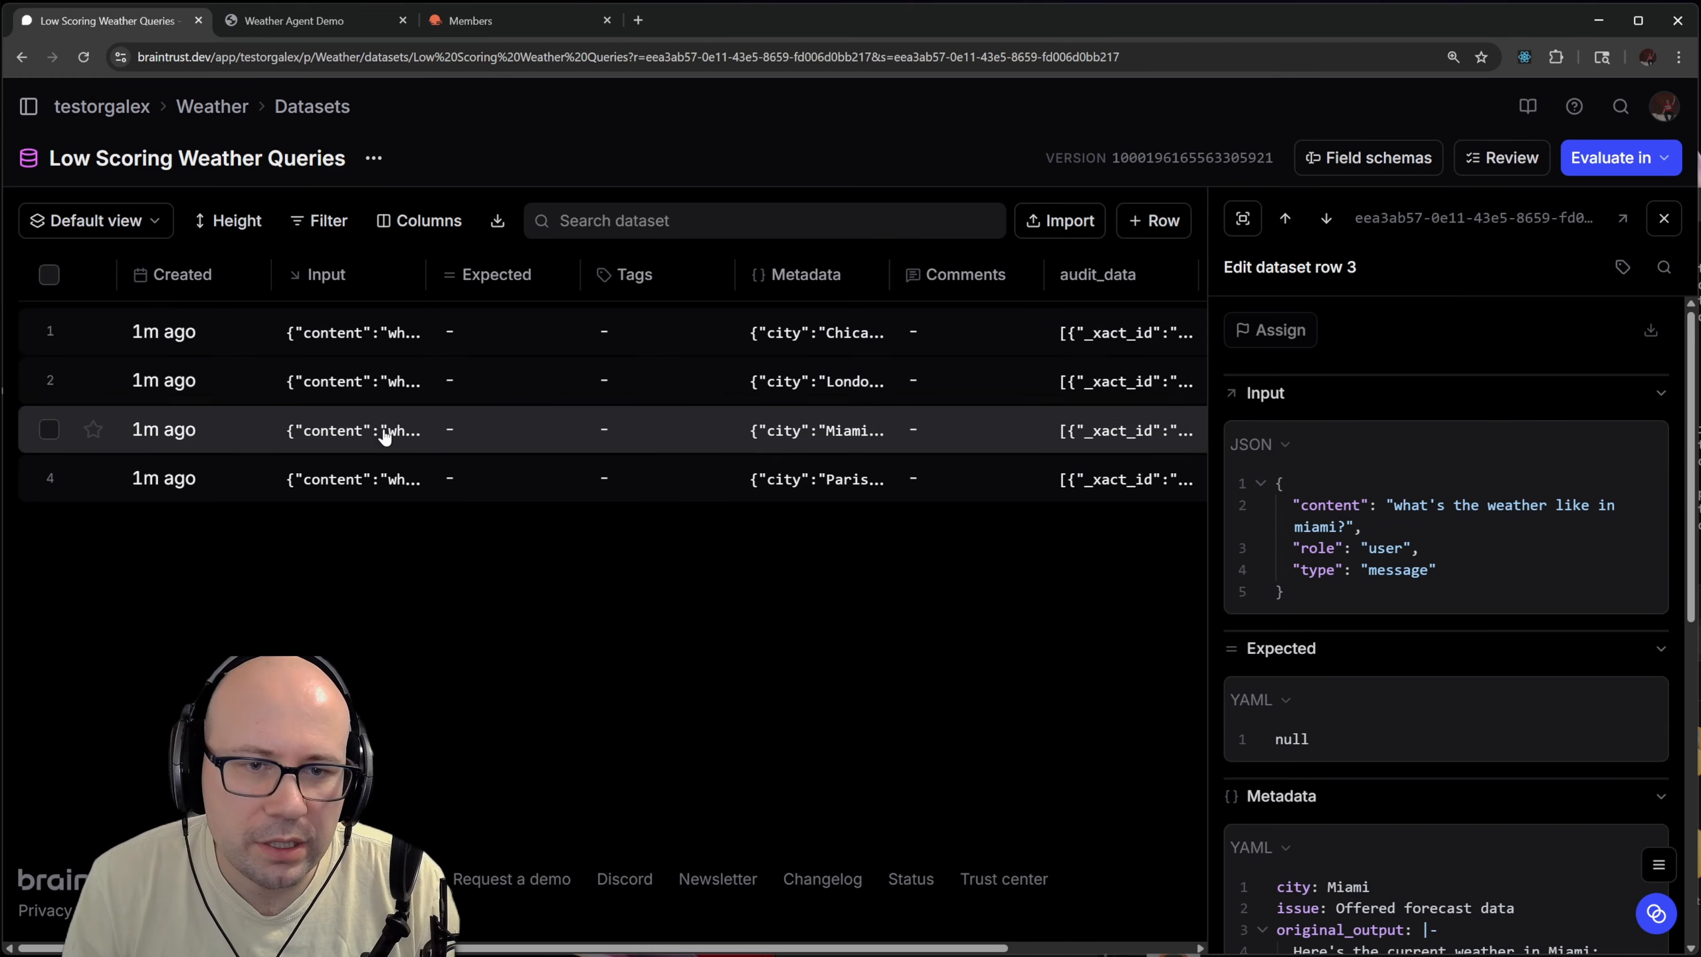
click(367, 491)
Examine the content, role and type fields in the first row's input, comparing it with the second row
click(379, 335)
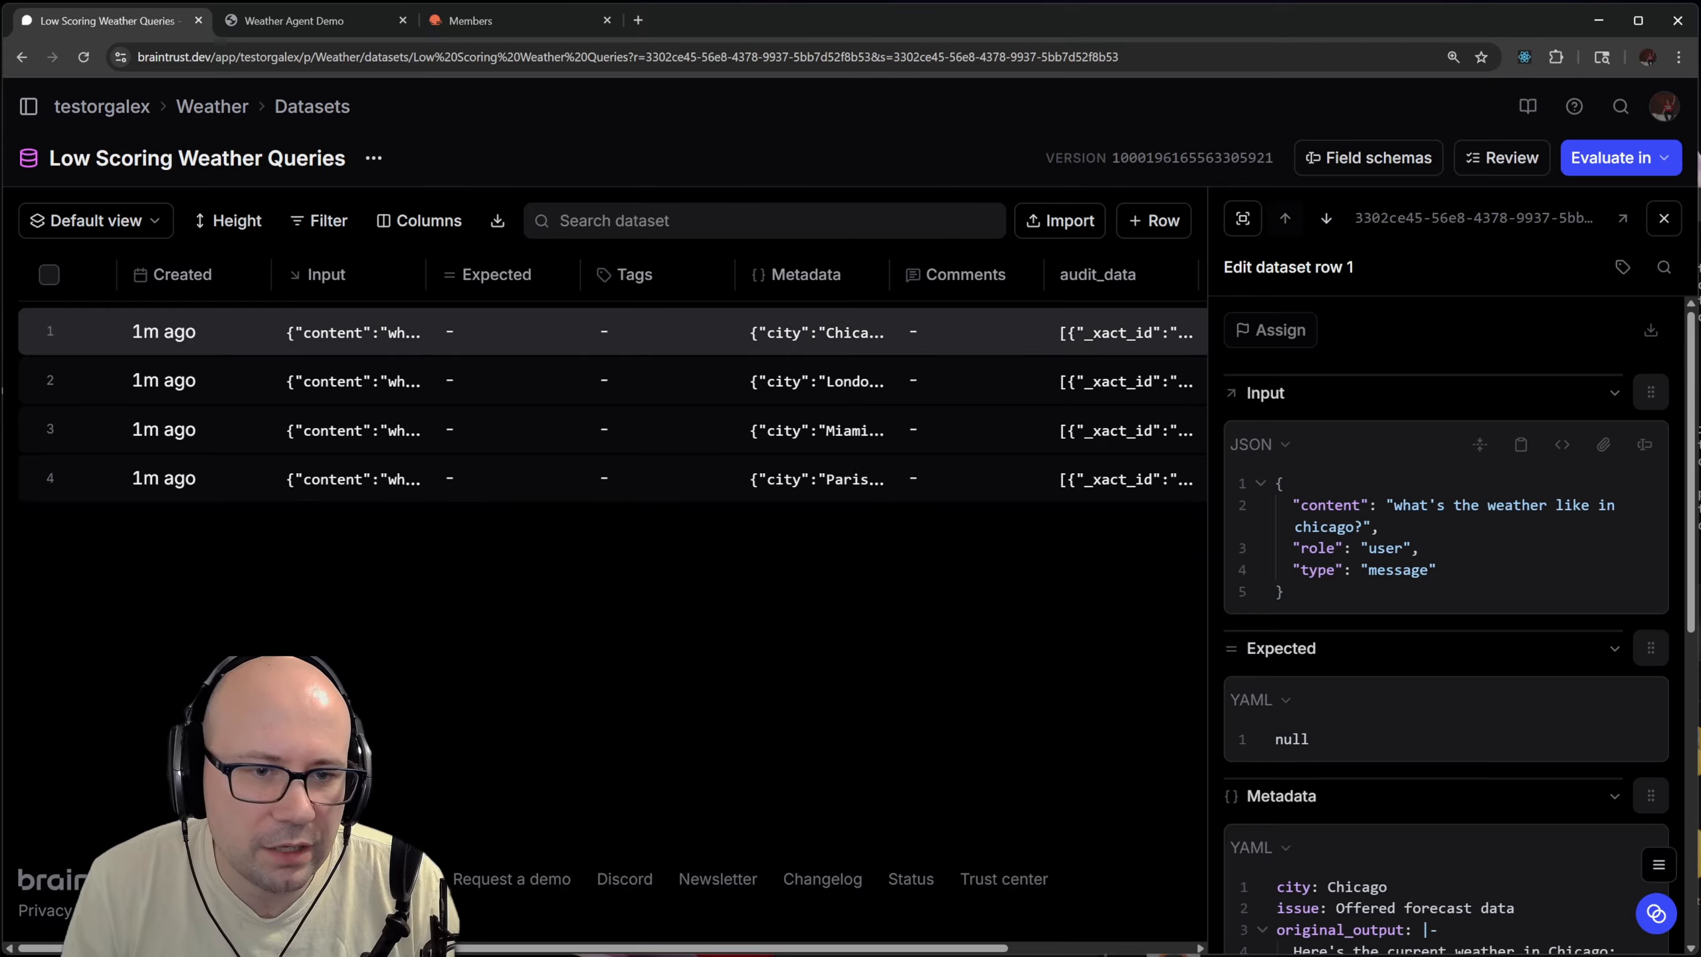
drag(1285, 549, 1424, 551)
click(1425, 549)
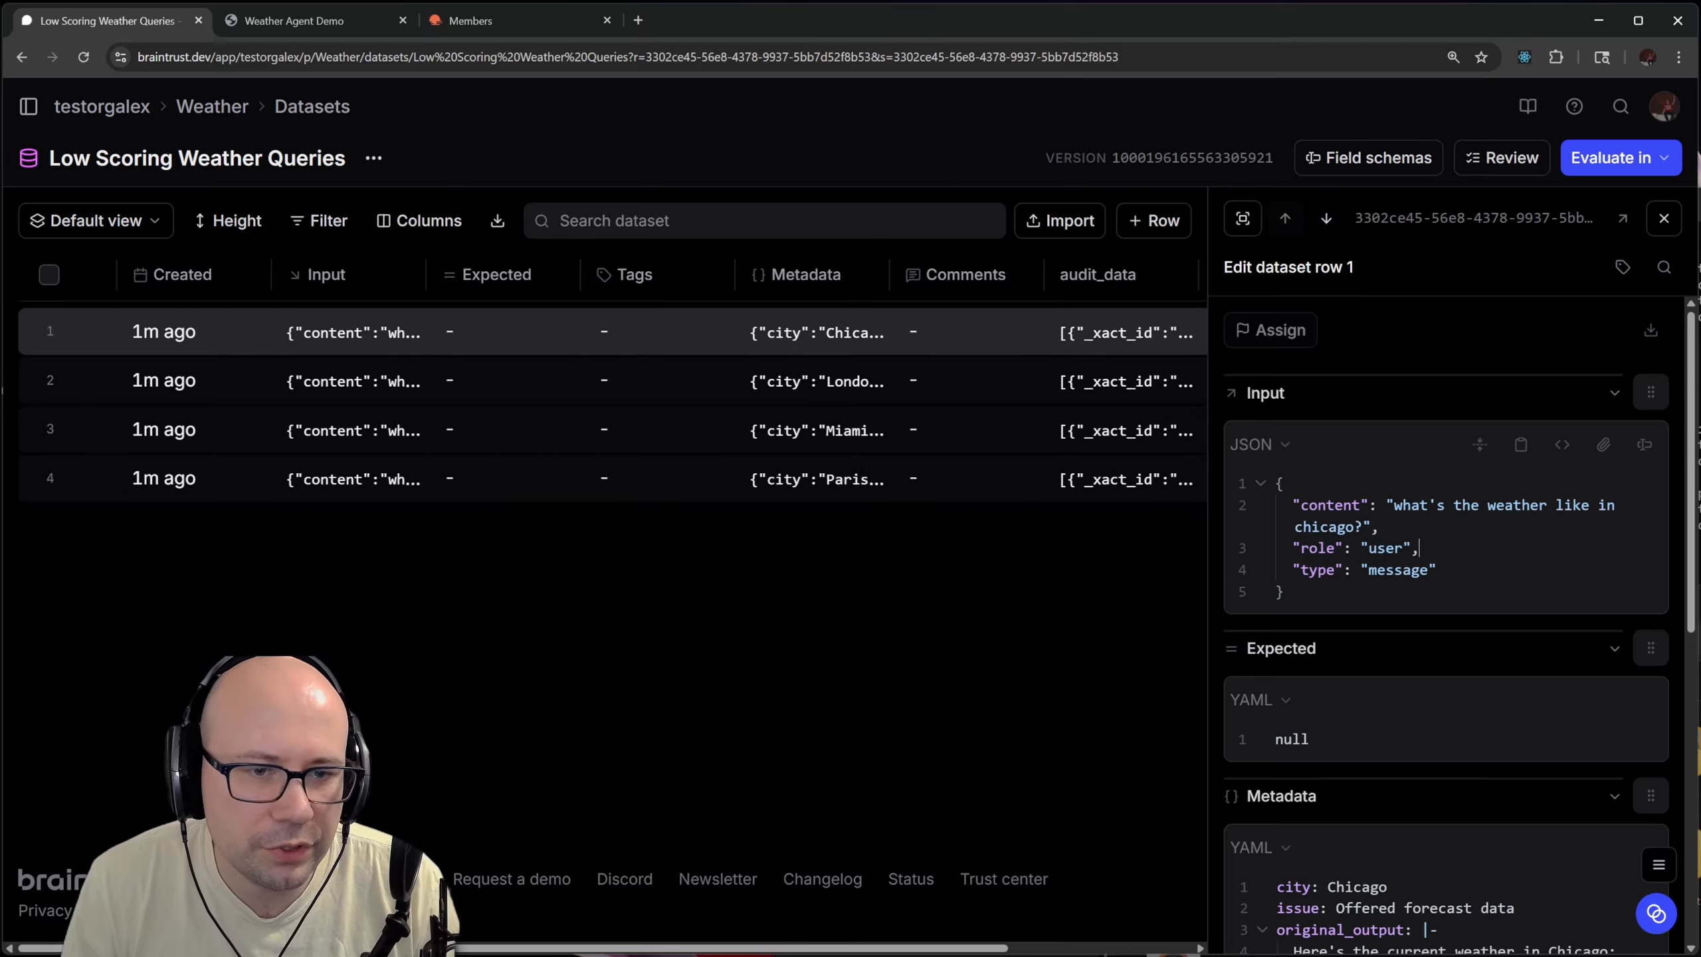
drag(1292, 570, 1437, 570)
click(1437, 570)
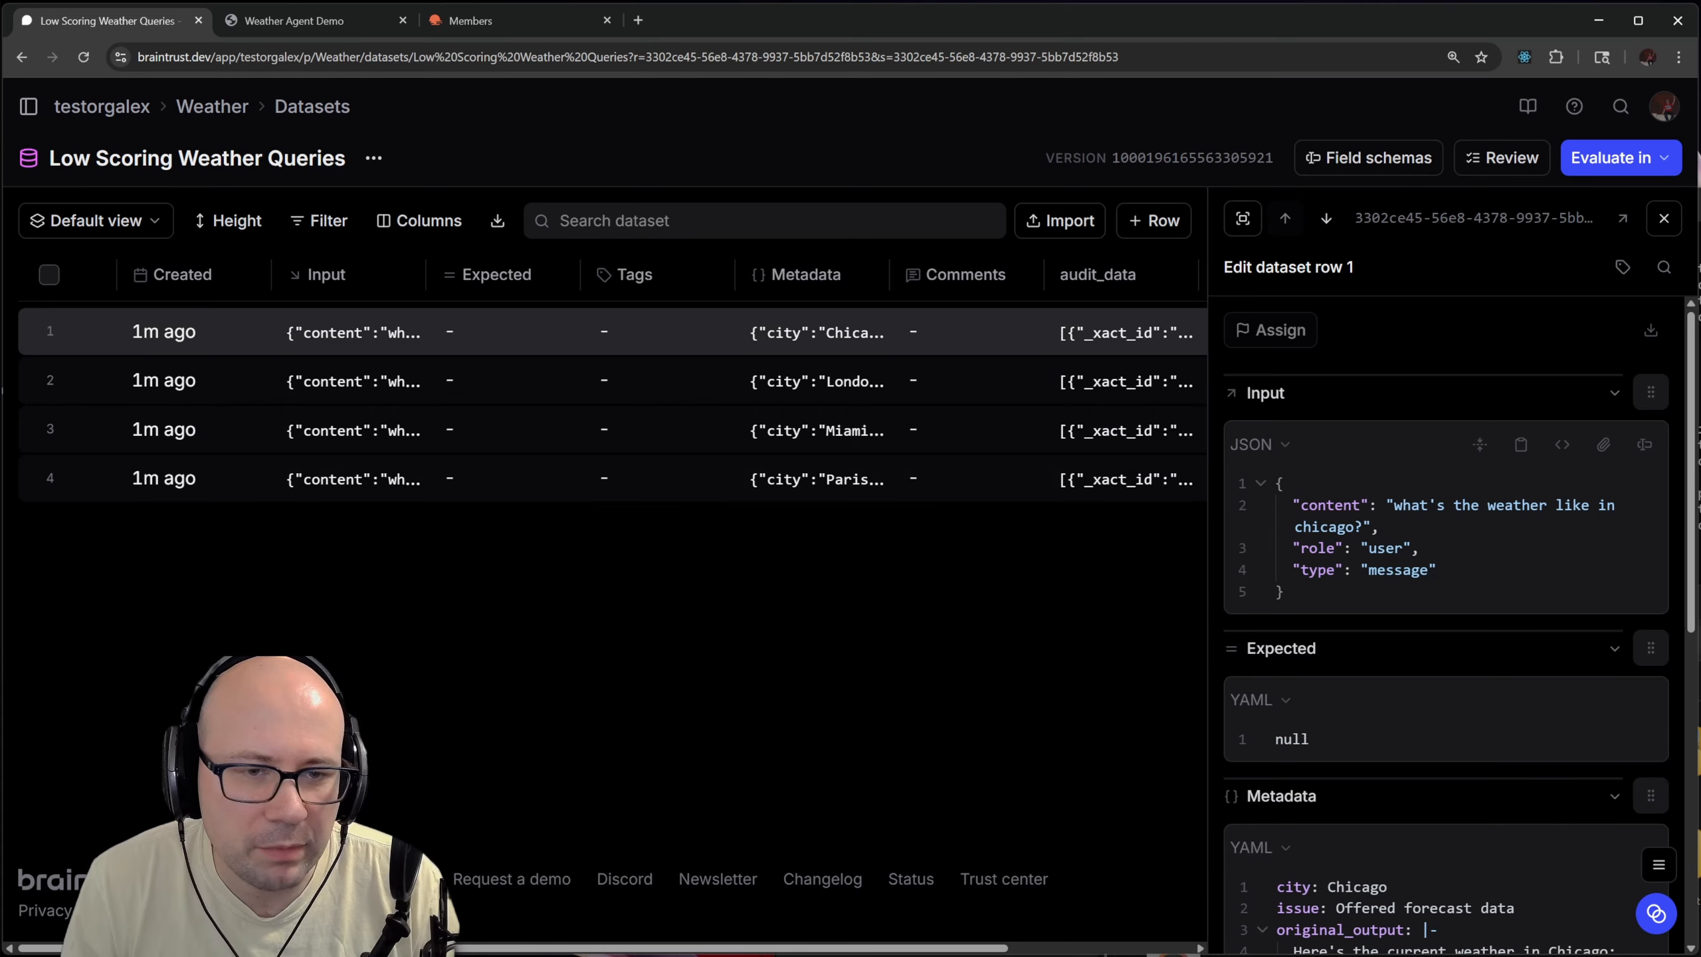
click(376, 380)
click(376, 339)
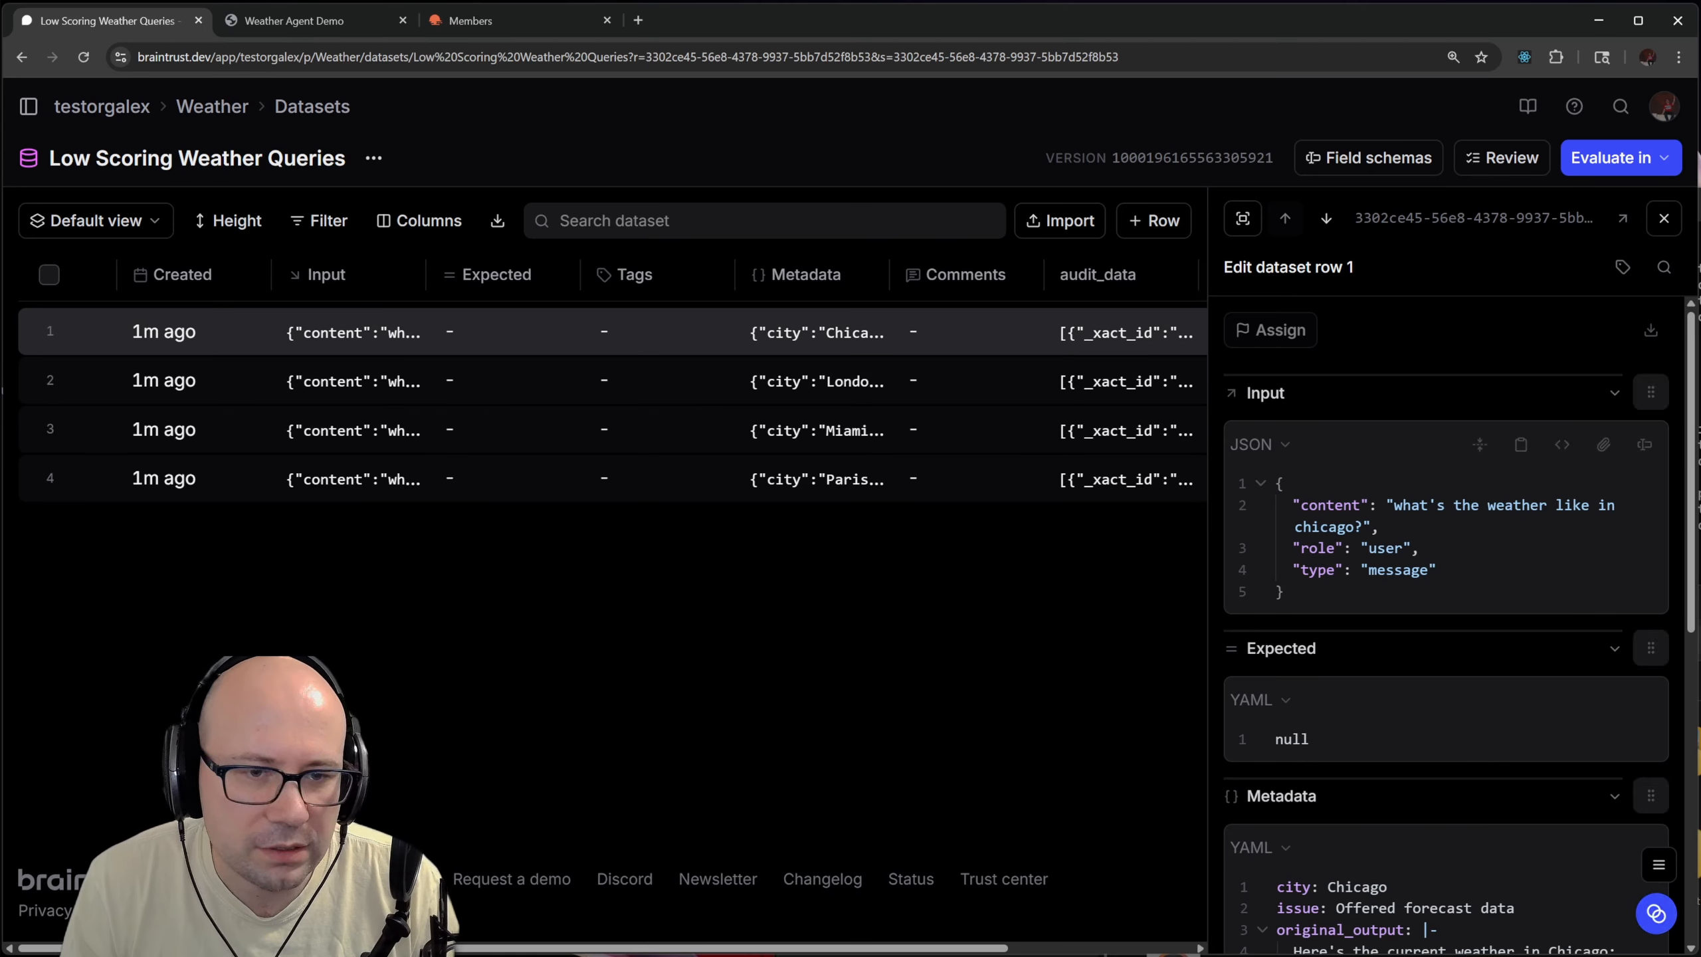
drag(1386, 506, 1379, 528)
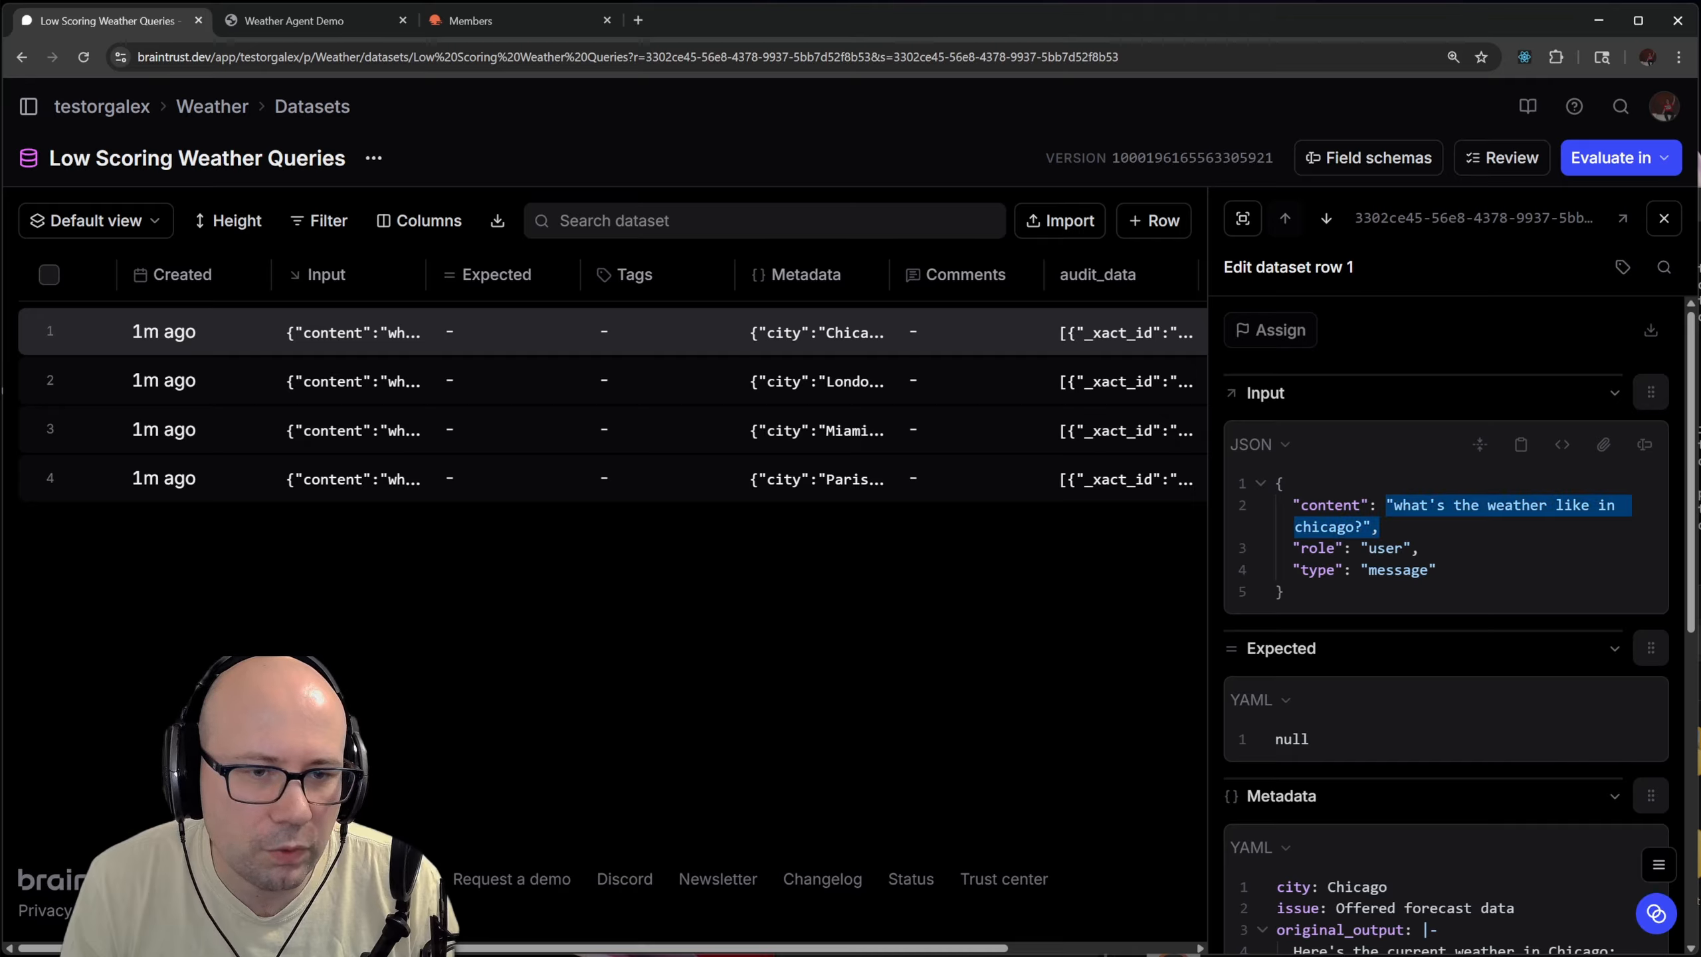
Start a new Loop chat and ask it to change the dataset's input fields to just the question in the content attribute, not the full object
click(1650, 913)
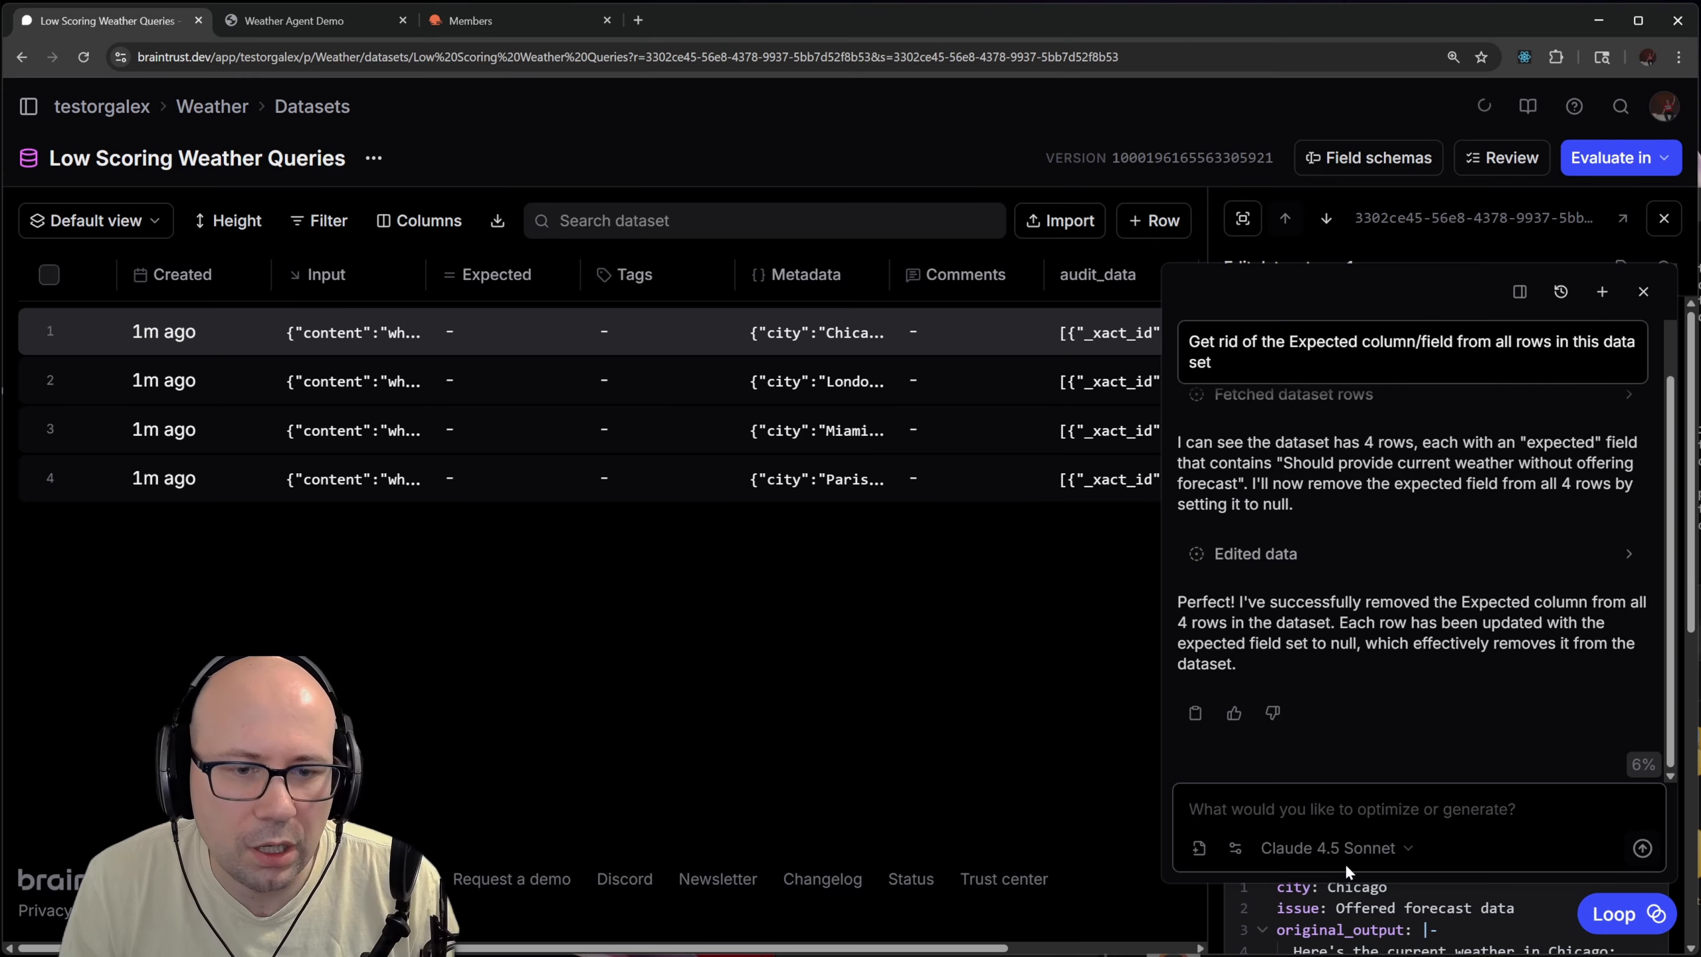
click(1601, 291)
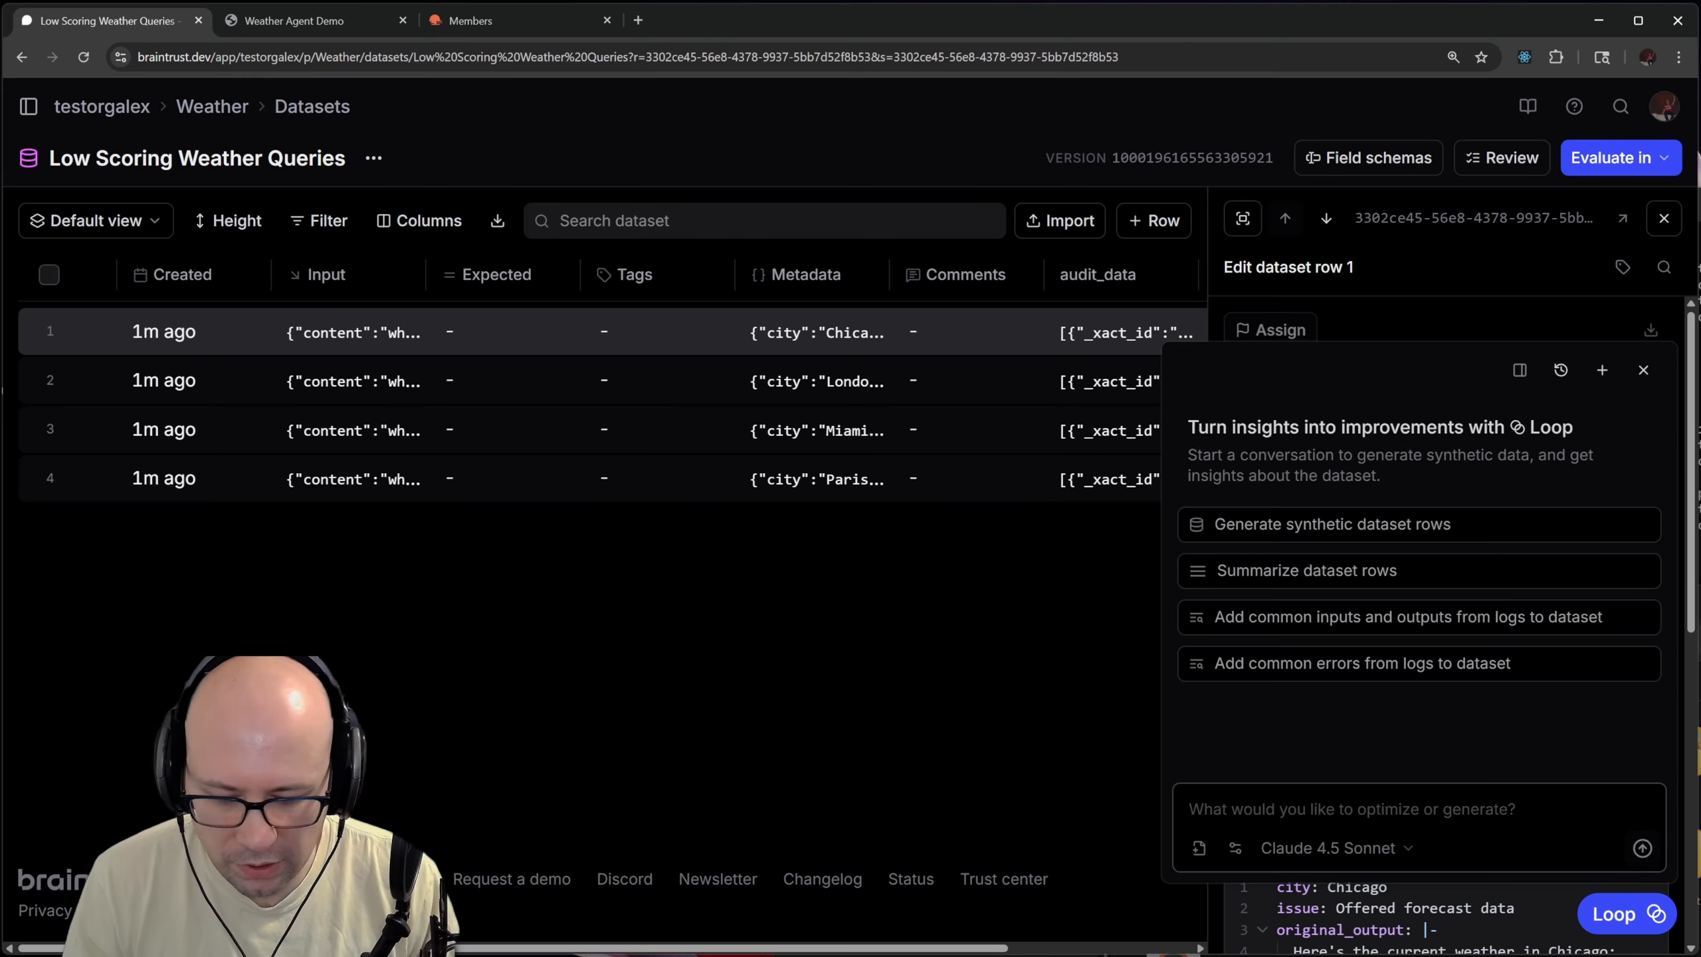
text(in)
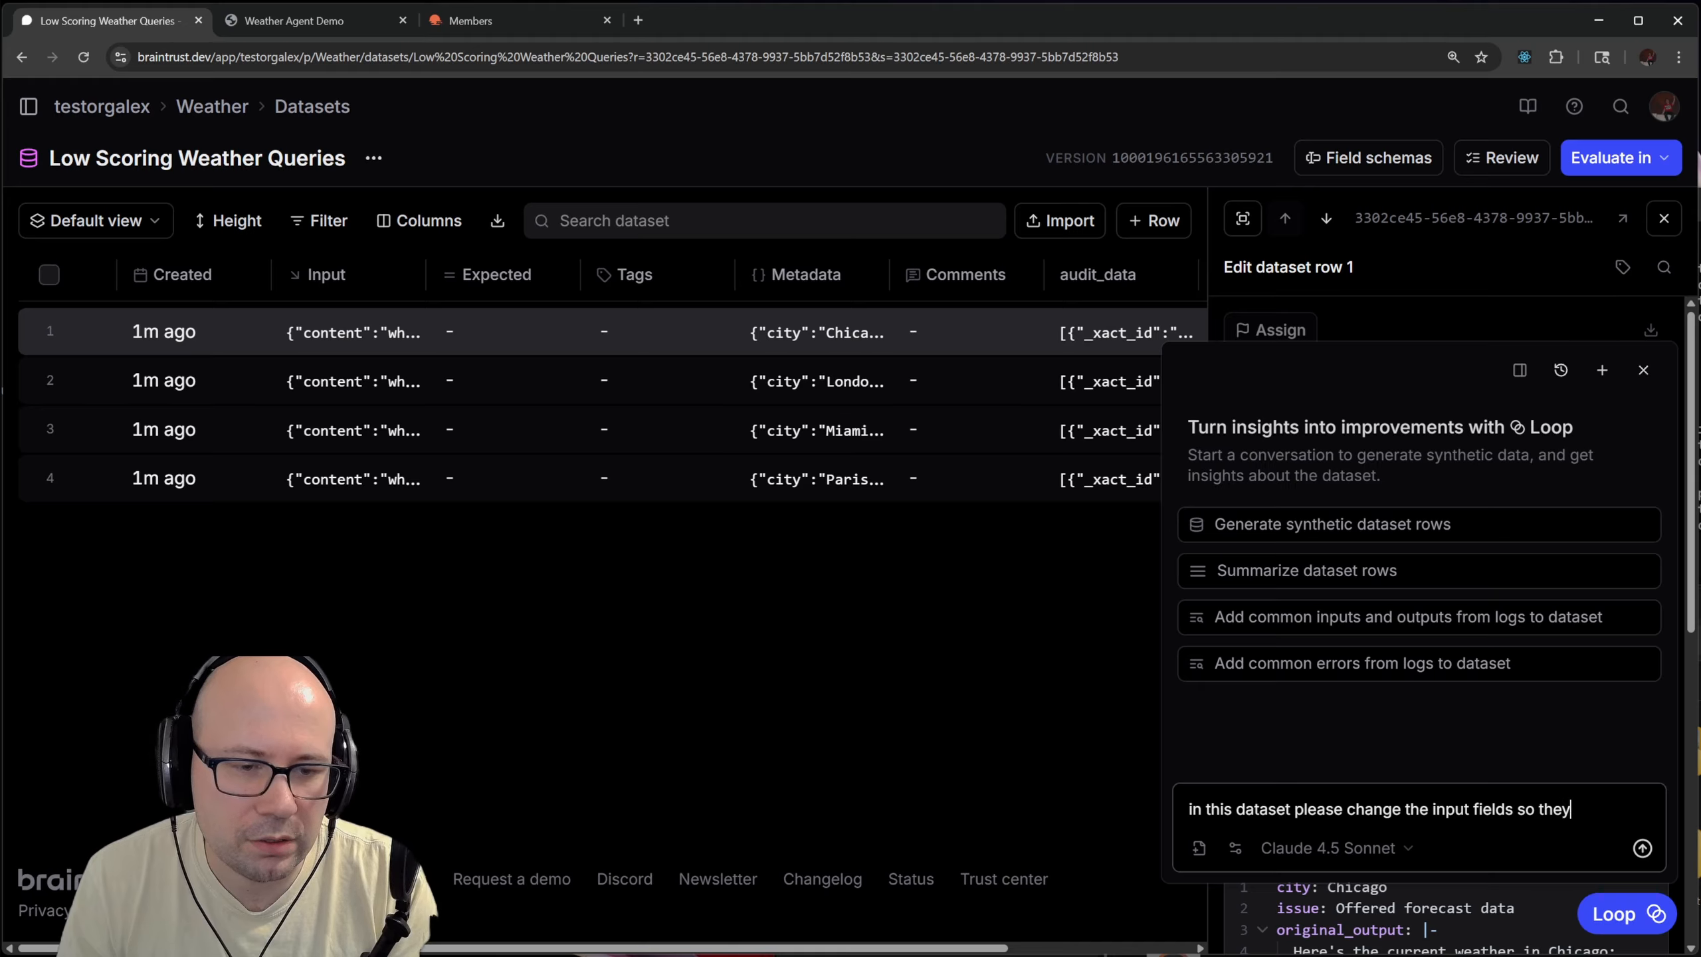
text(t the question in the fontent attribute of input instead)
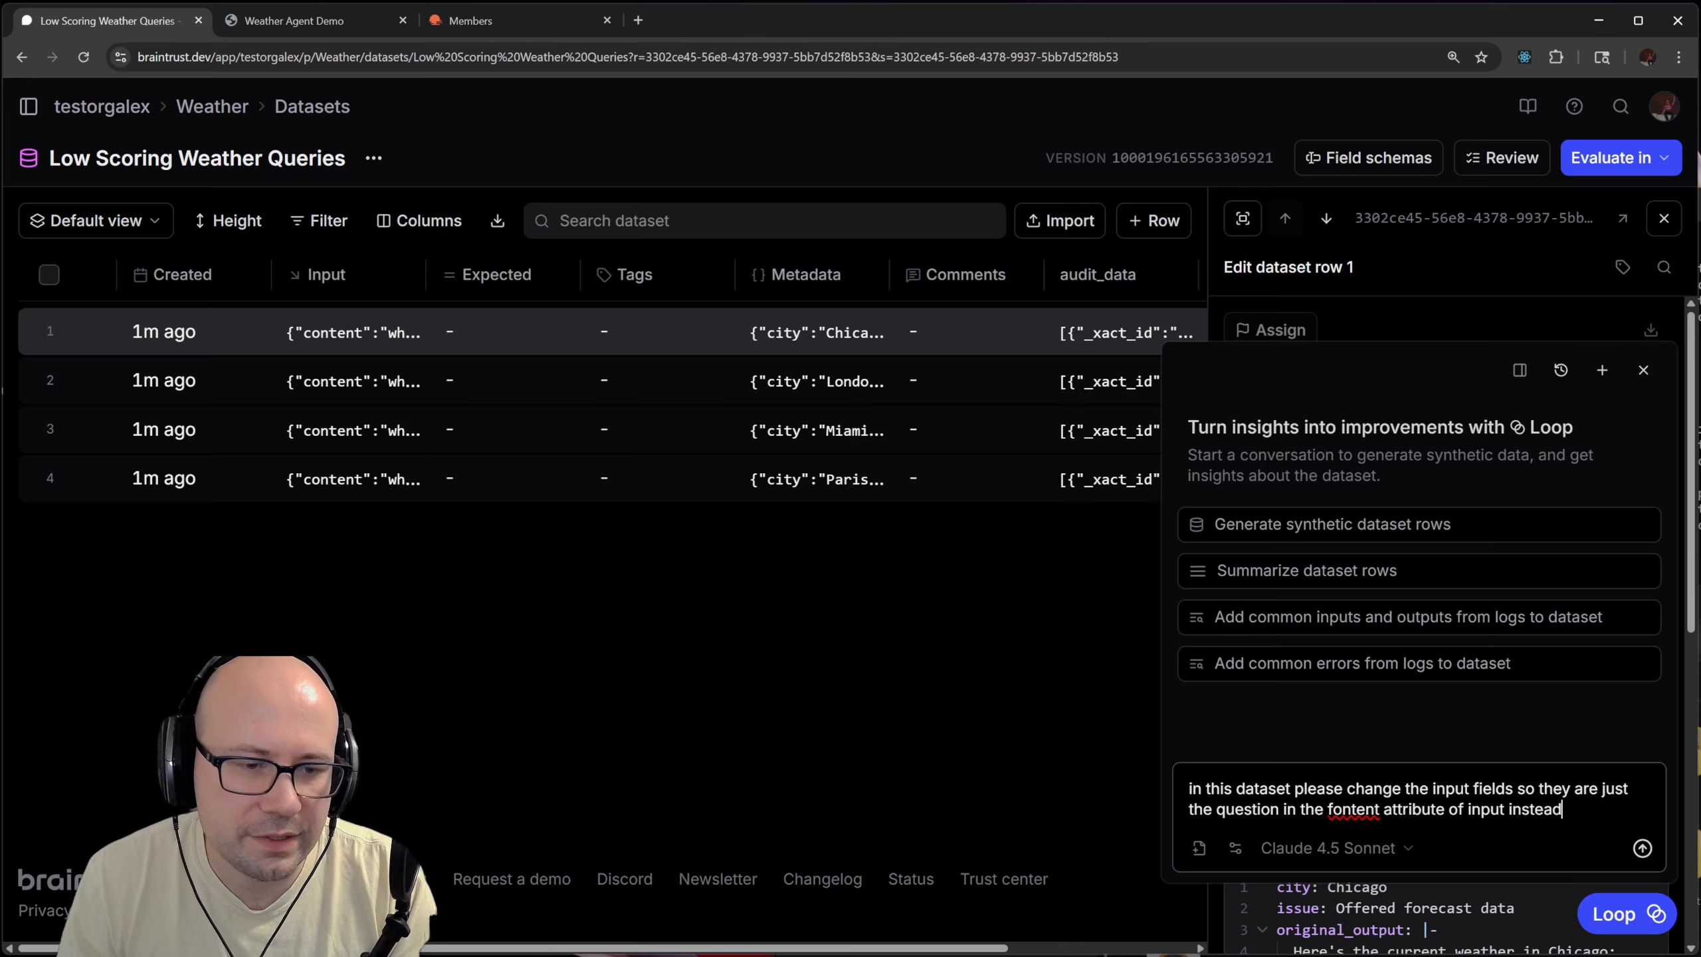
text(of the full)
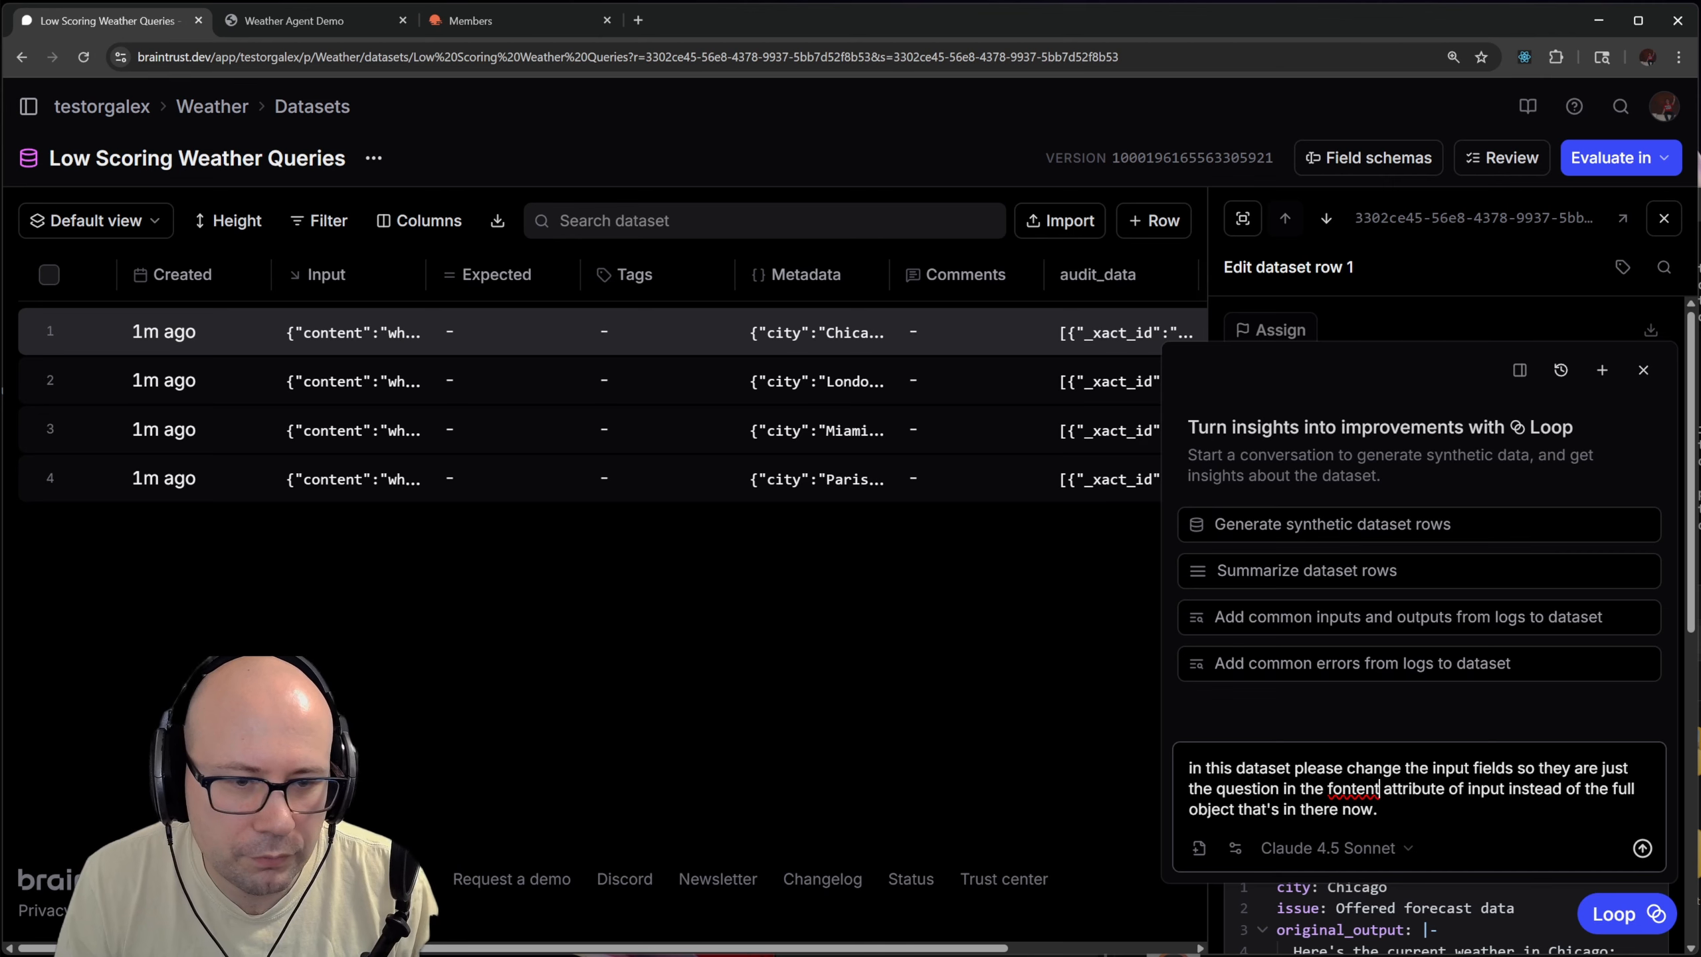
key(BackSpace)
text(c)
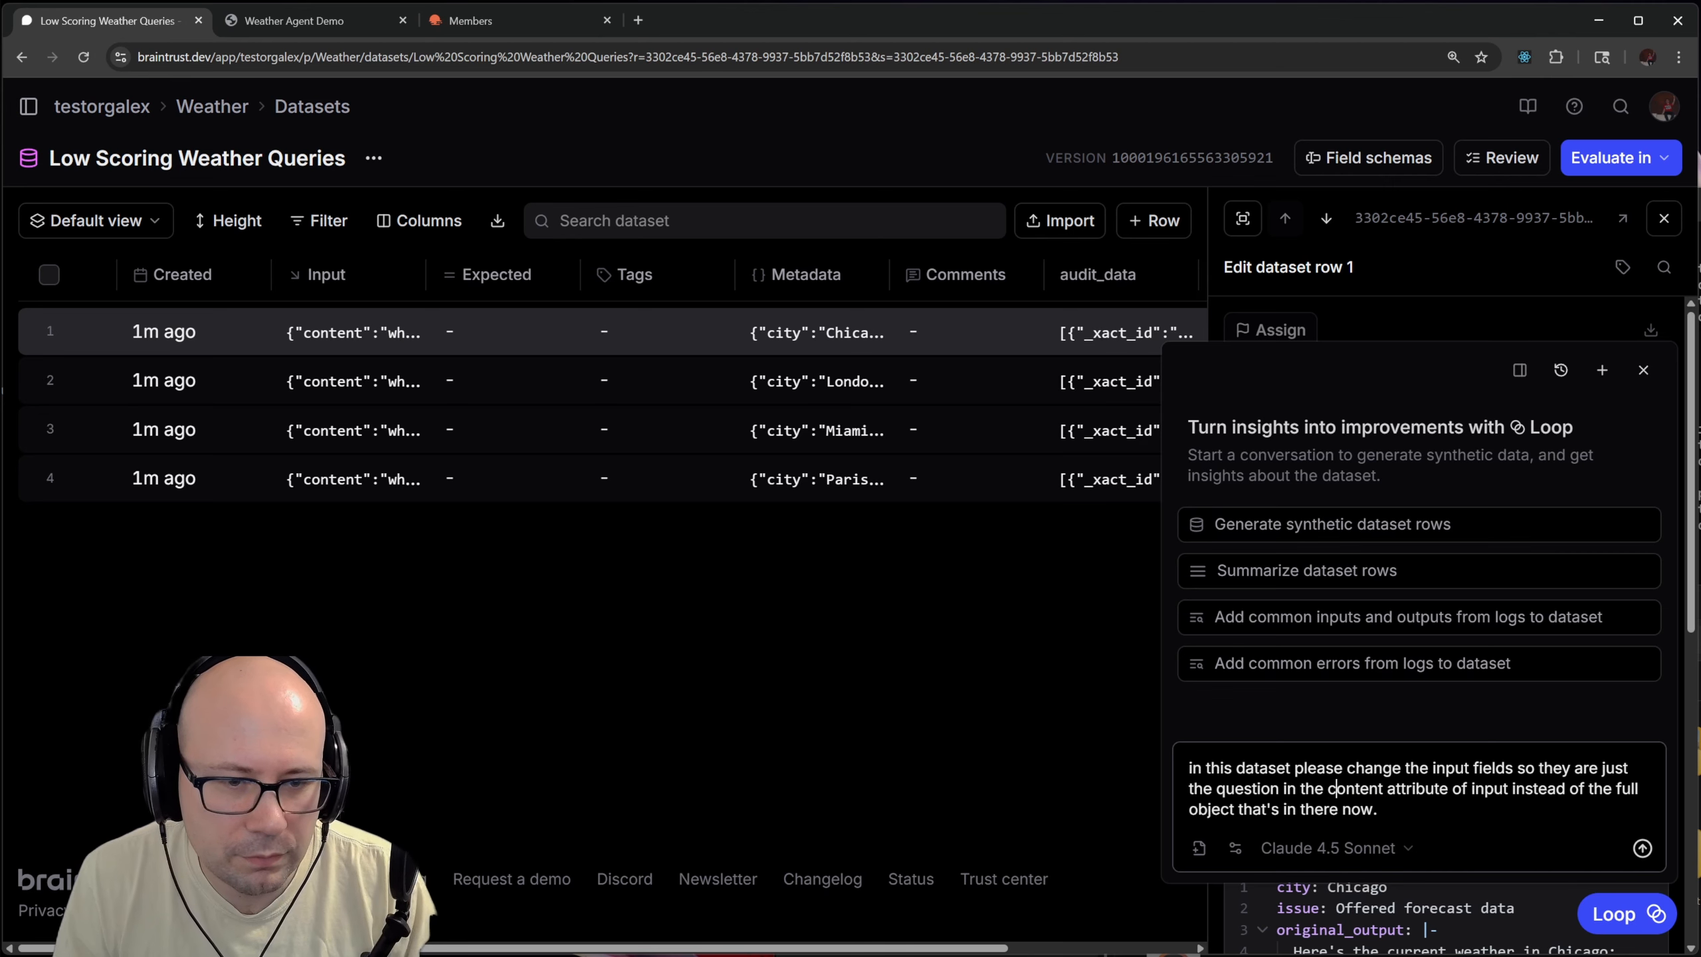
key(Return)
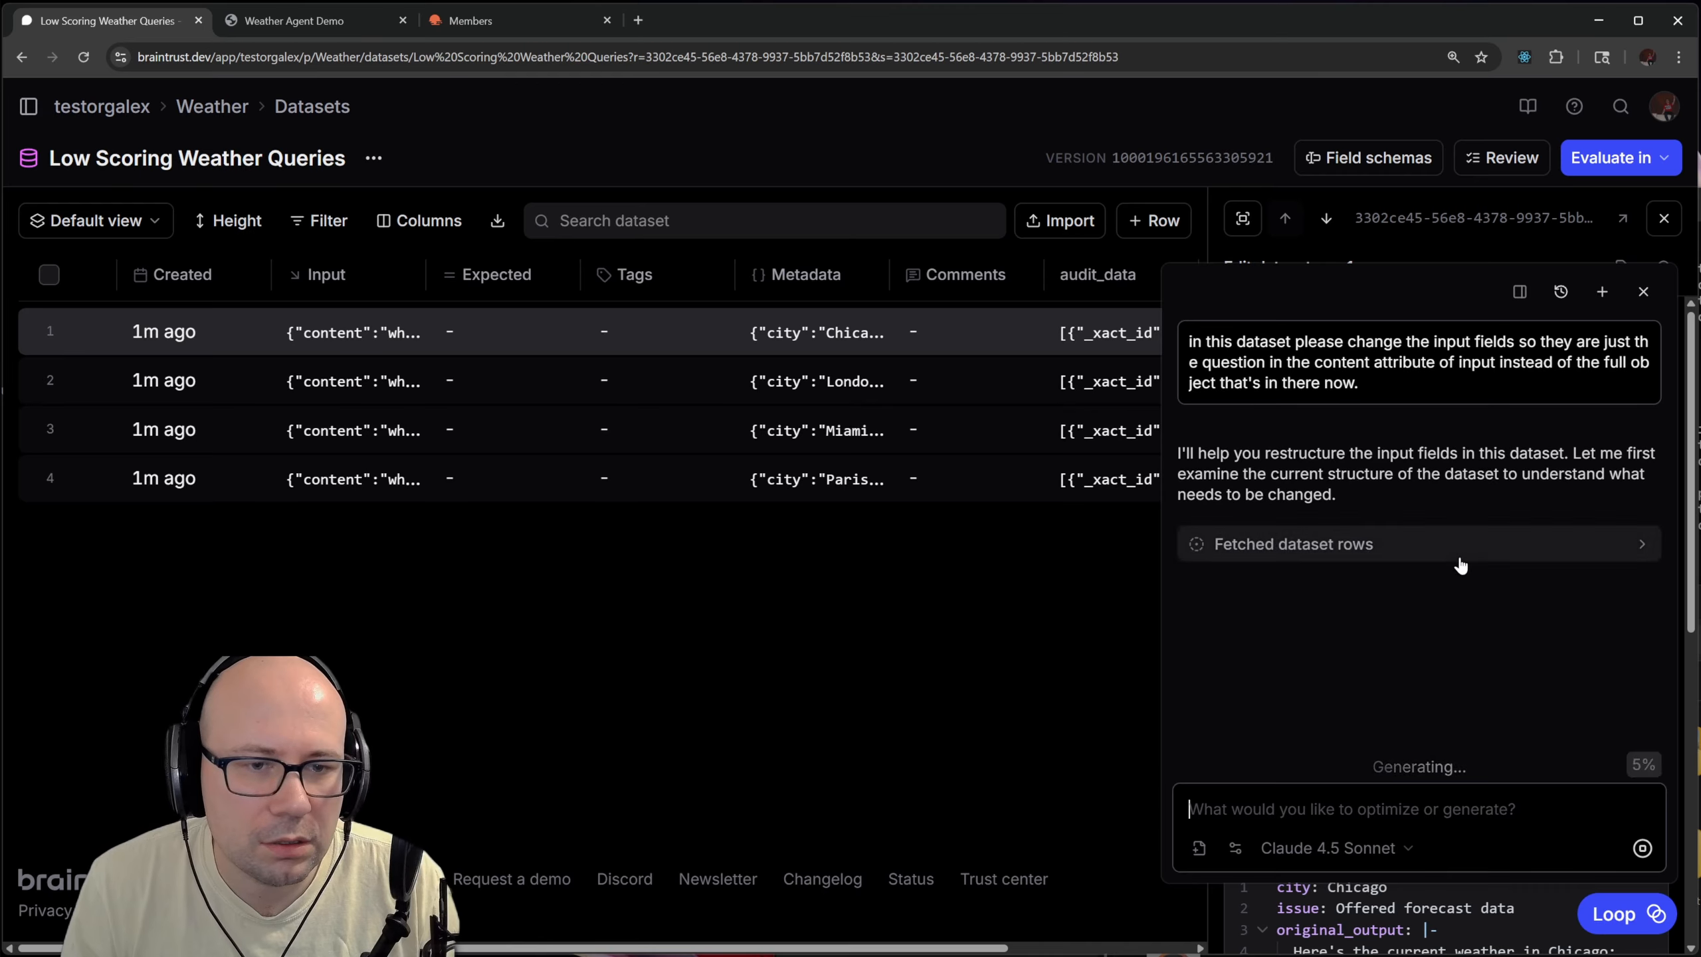
Review and accept Loop's proposed edits reducing each row's input to its question string
click(1541, 546)
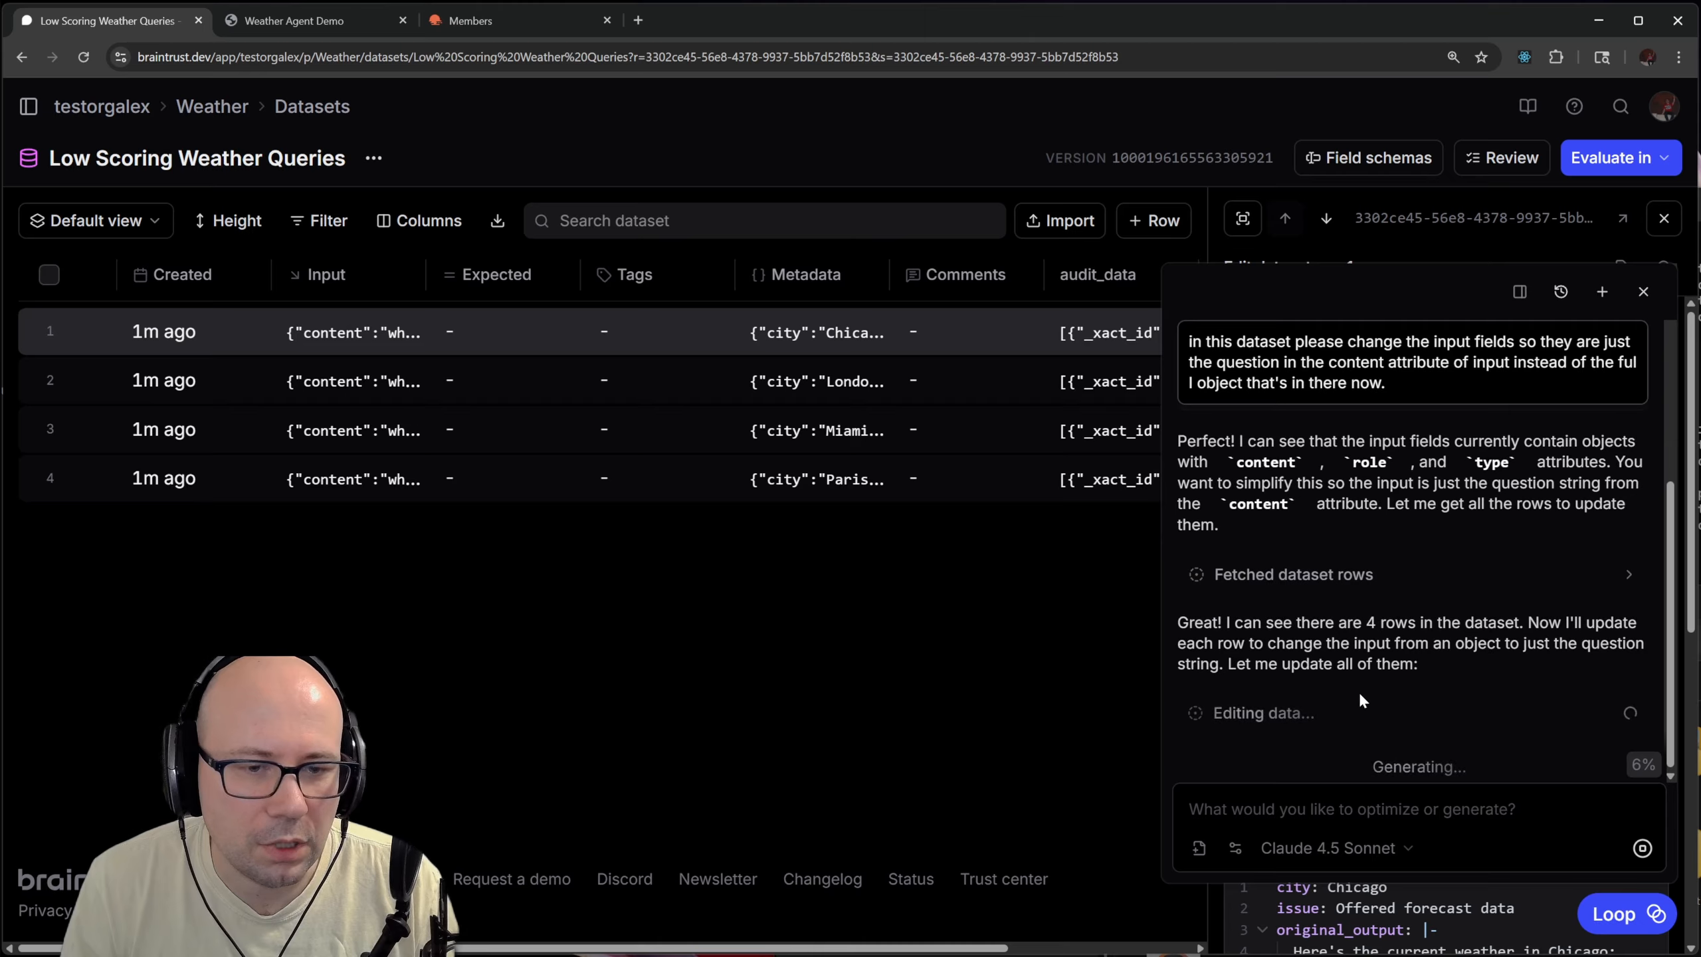
scroll(1407, 670, up, 6)
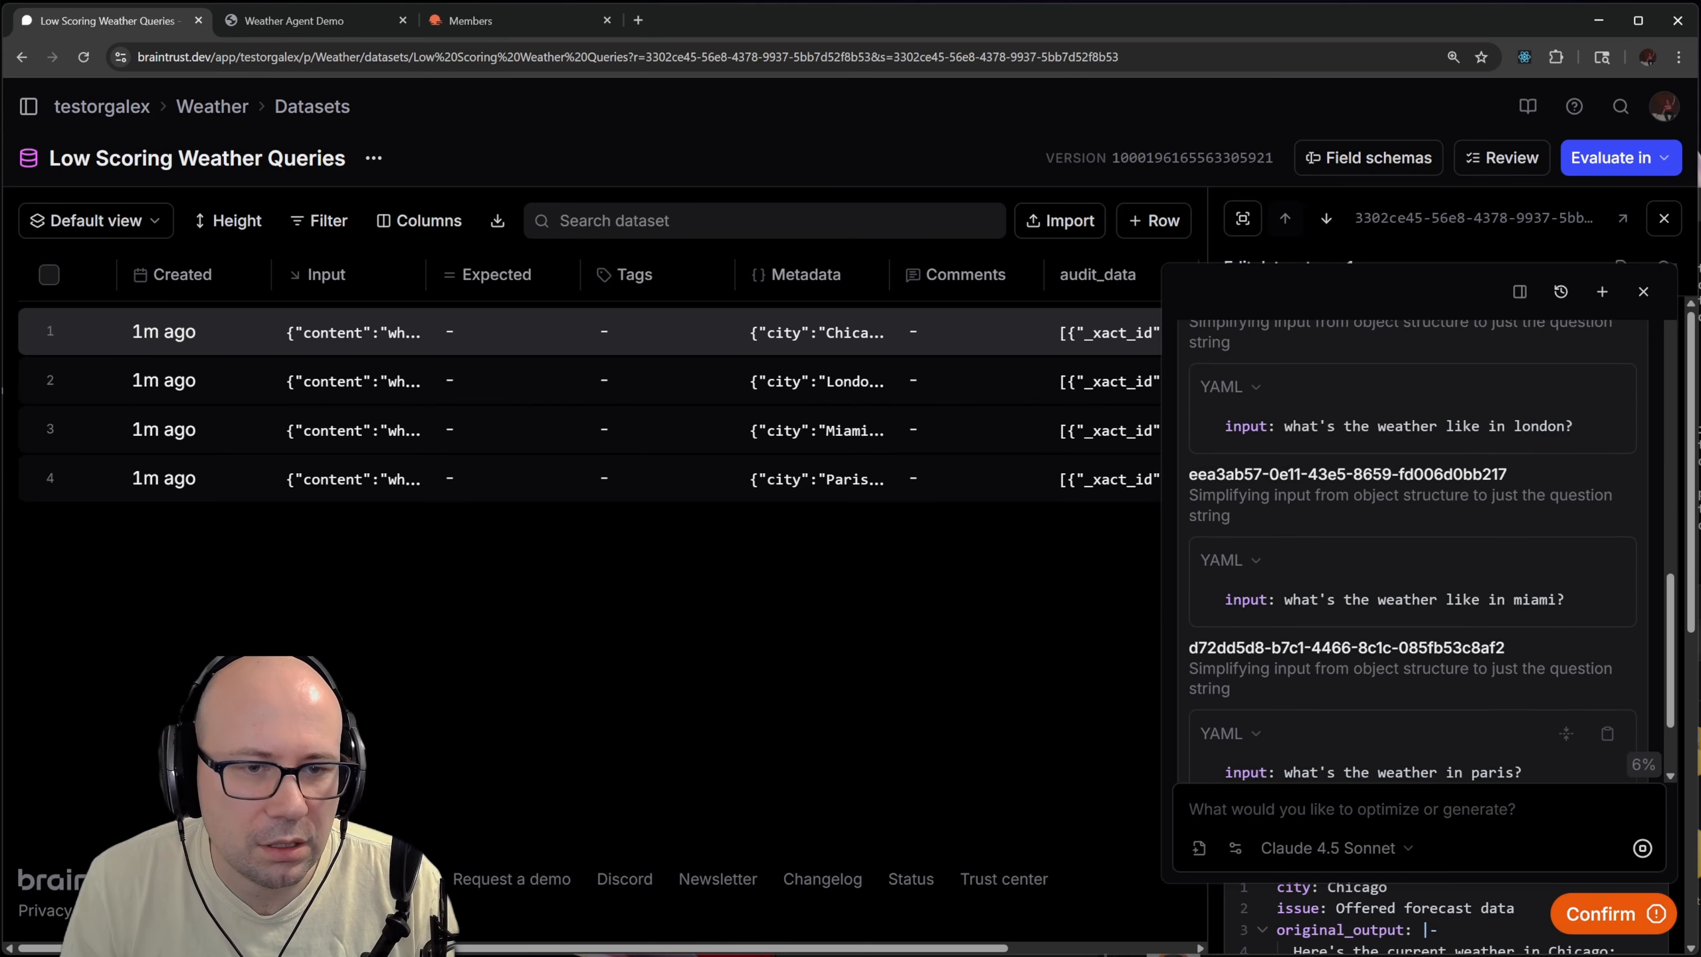
scroll(1424, 681, down, 6)
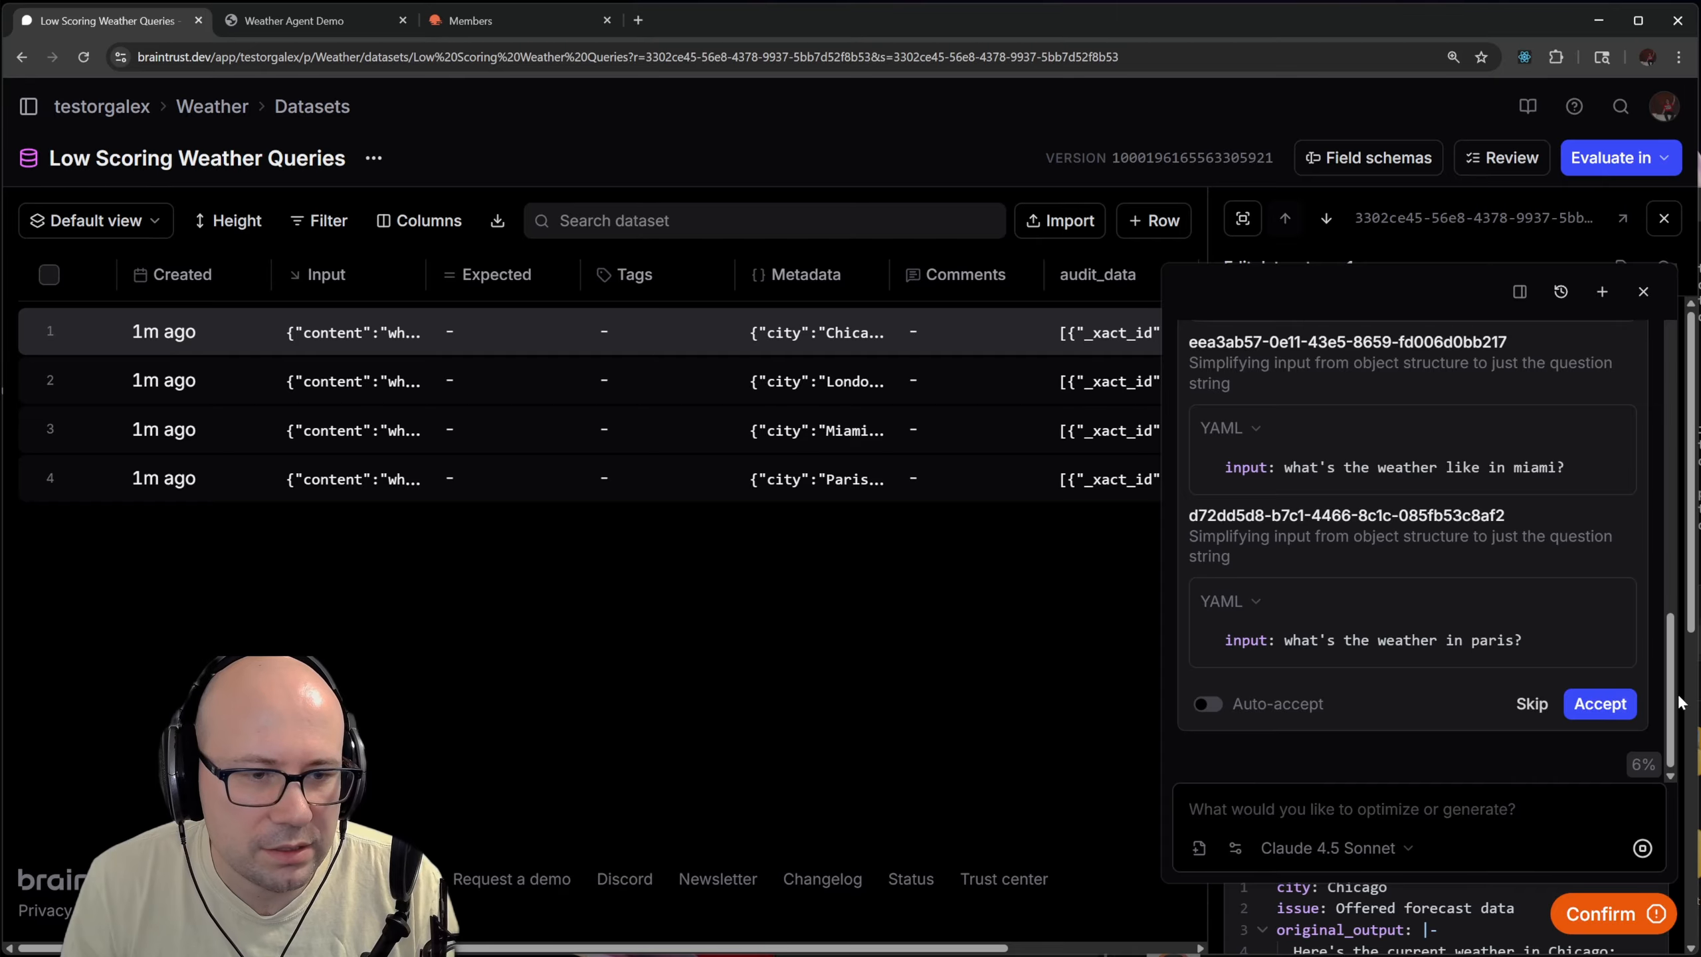
click(1600, 703)
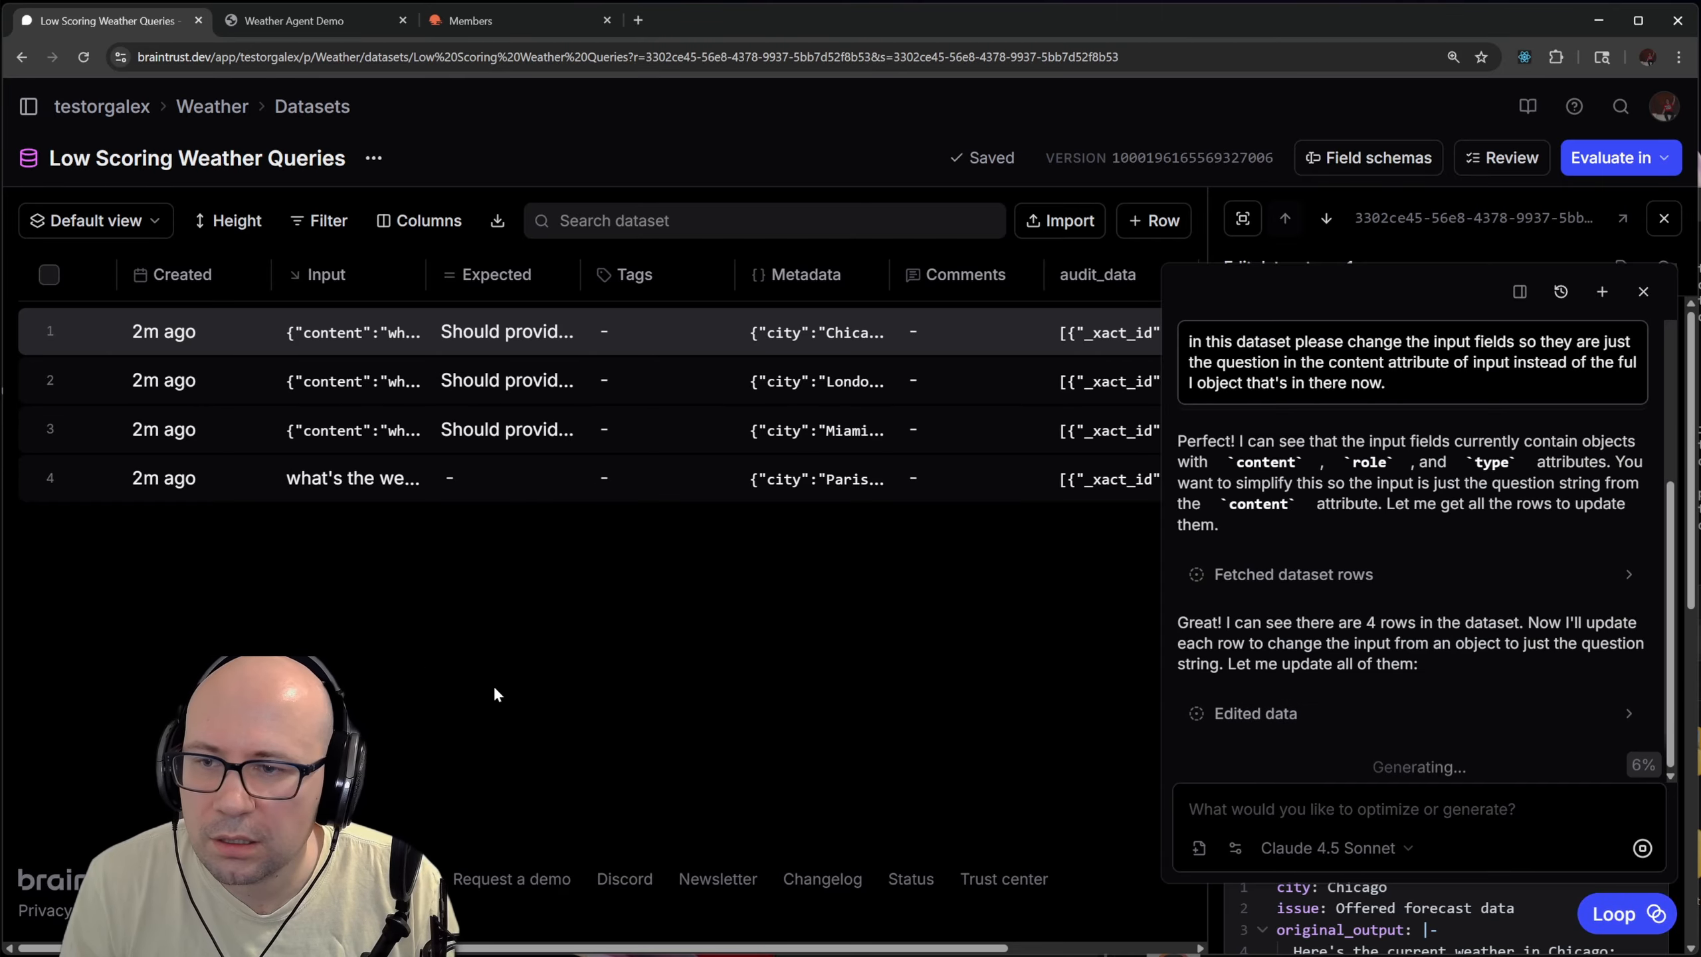
Go through all four dataset rows to check that their Input fields hold only the question string
click(335, 381)
click(346, 429)
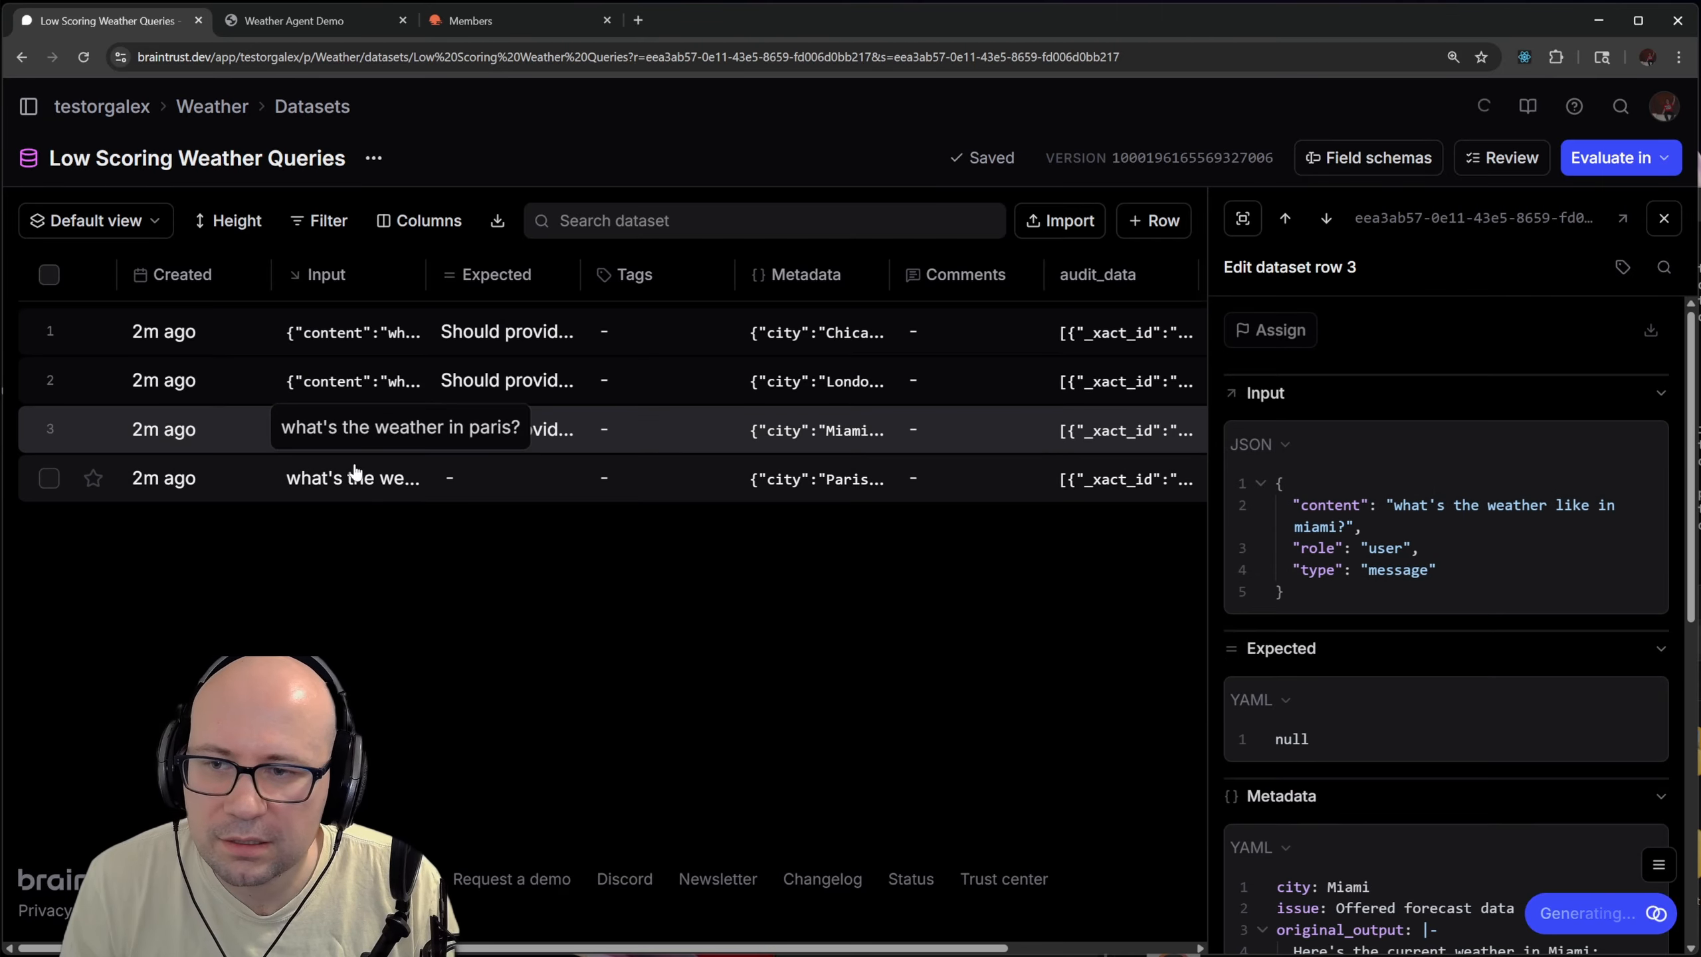
click(400, 486)
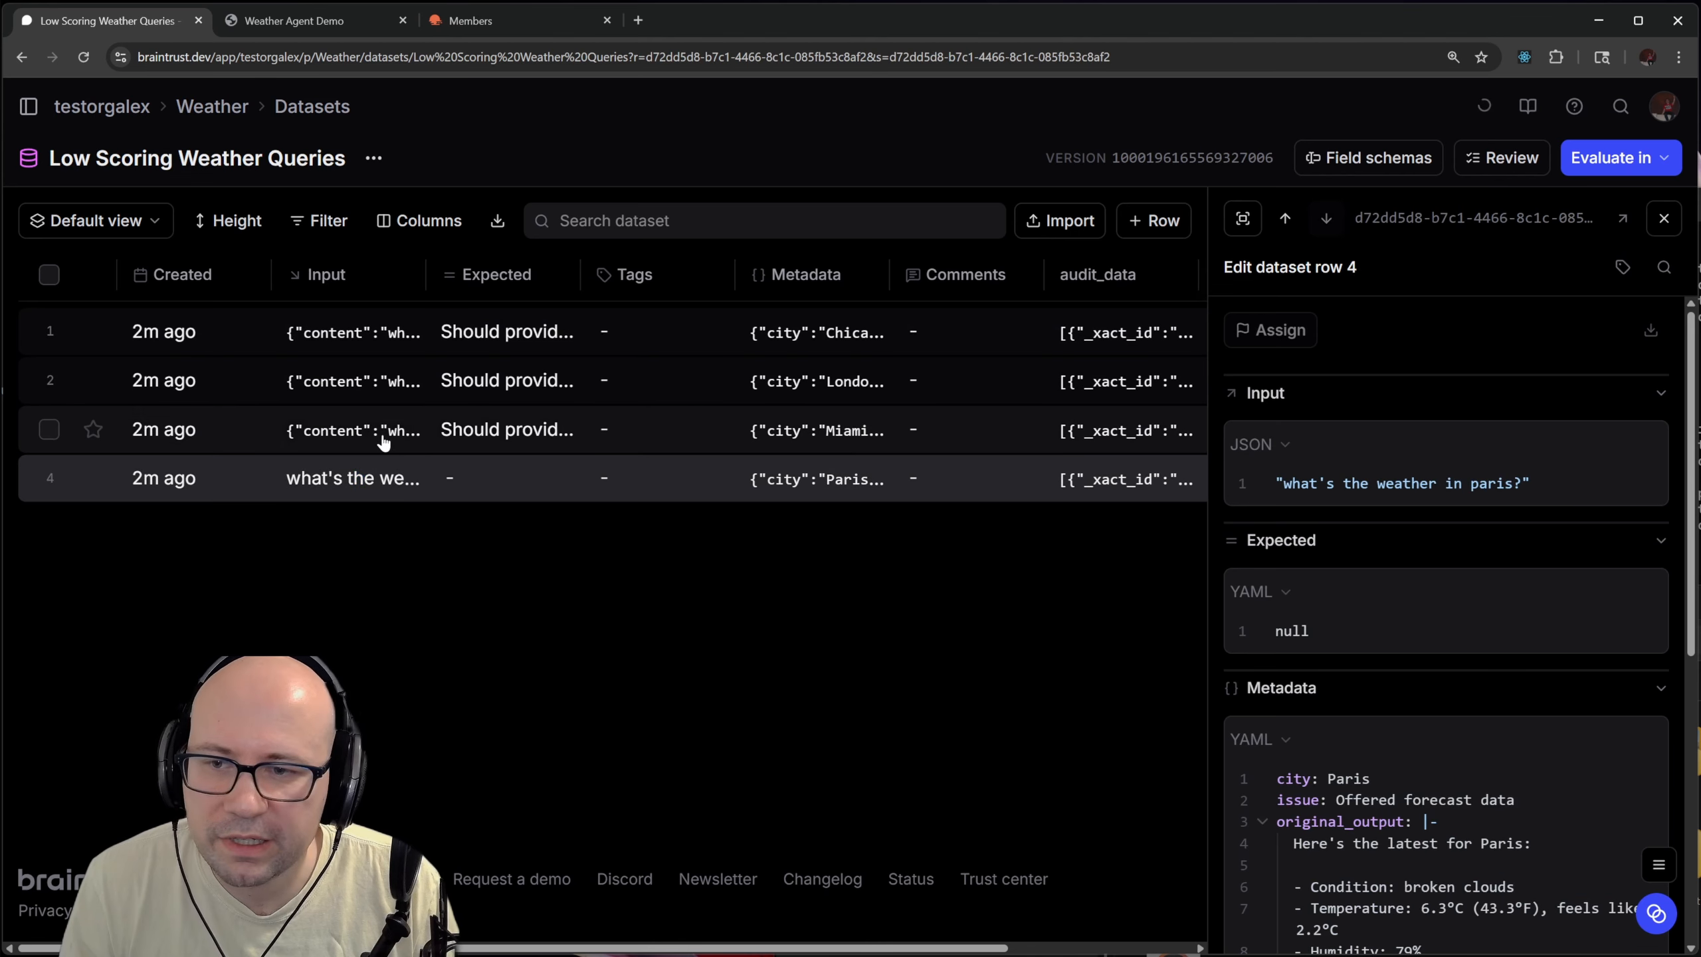
click(380, 428)
click(379, 399)
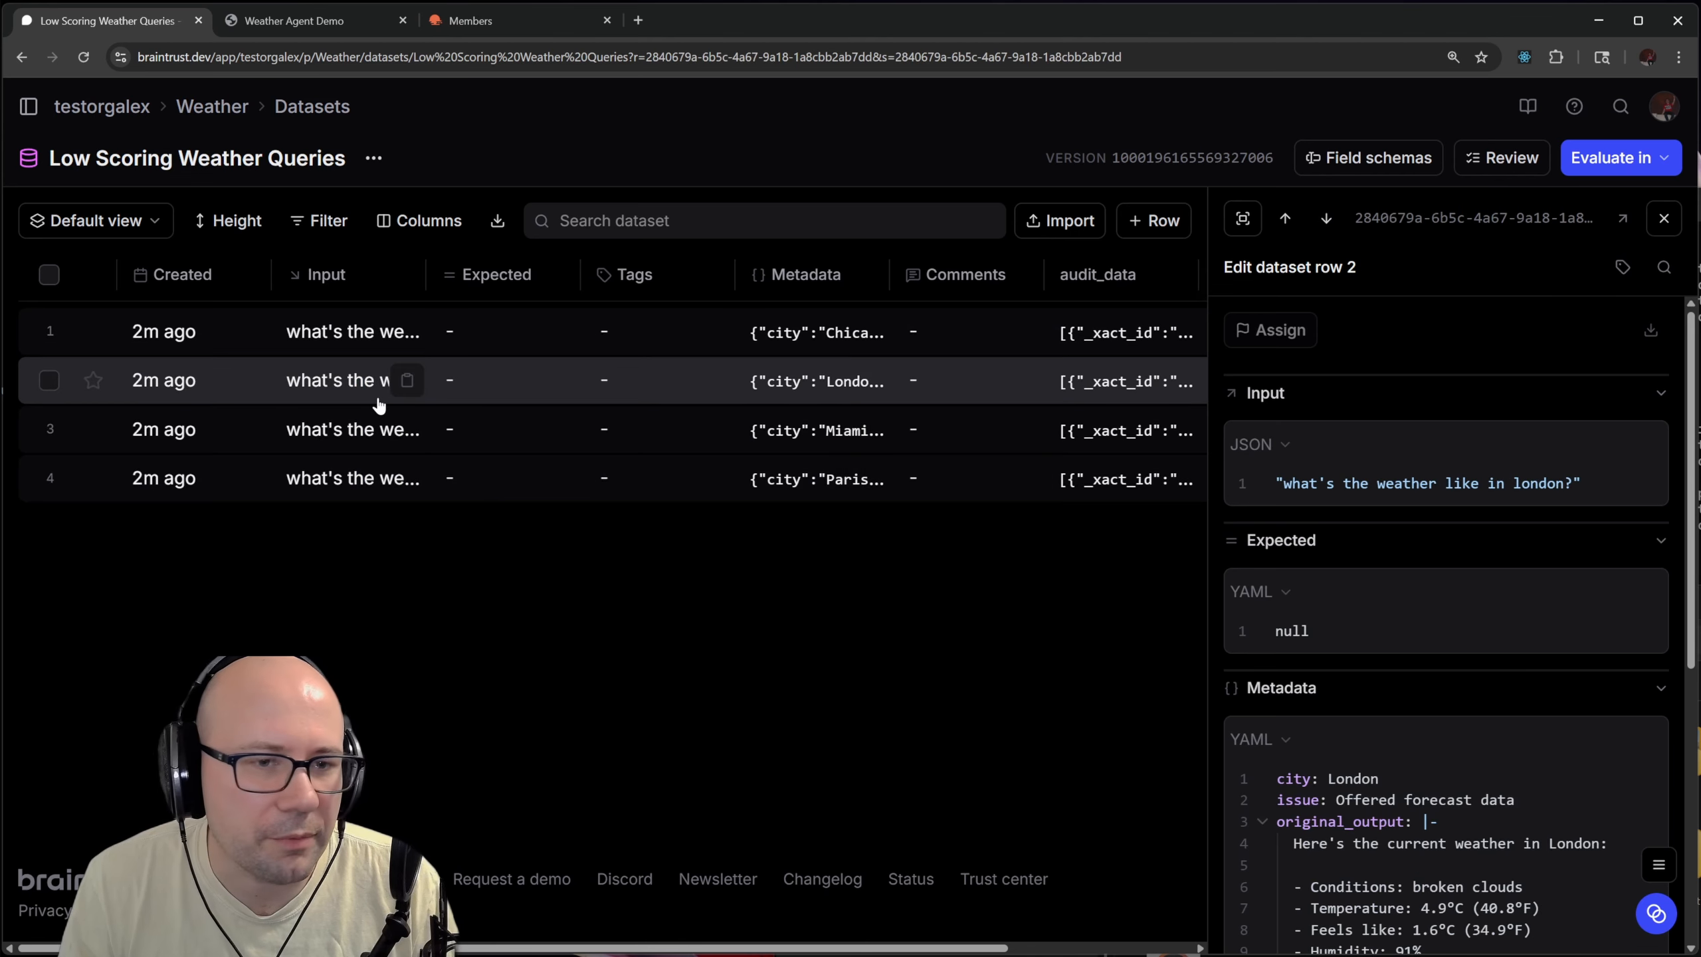
click(363, 347)
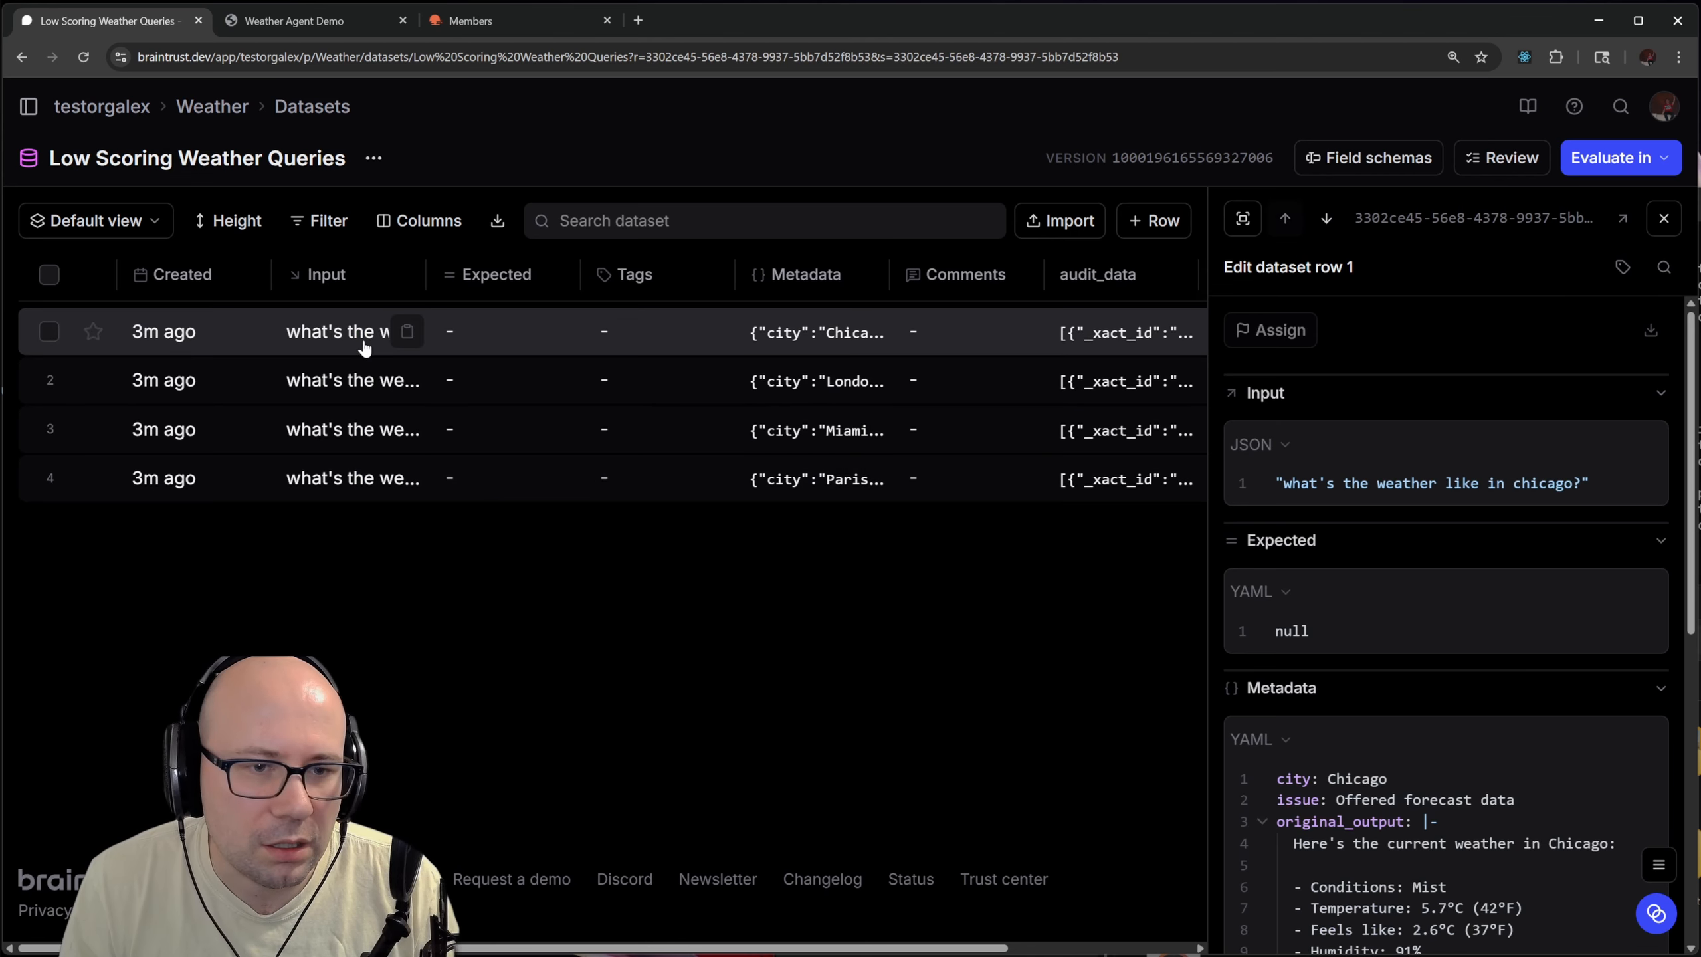
click(354, 380)
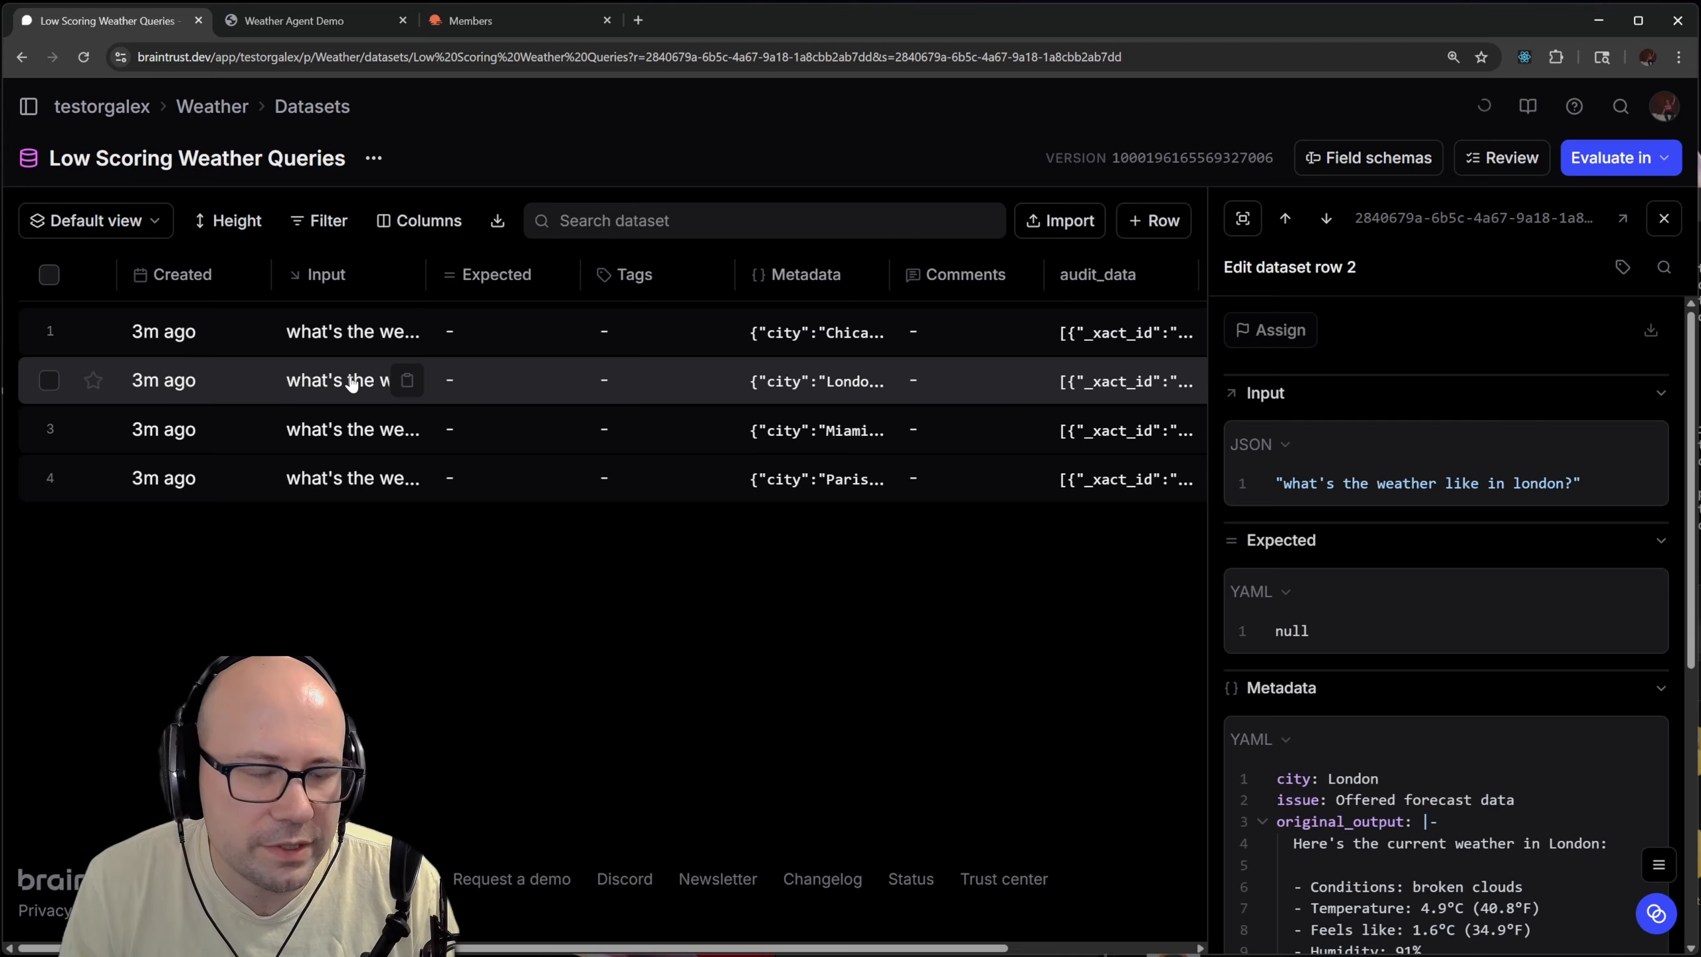
click(356, 429)
click(355, 477)
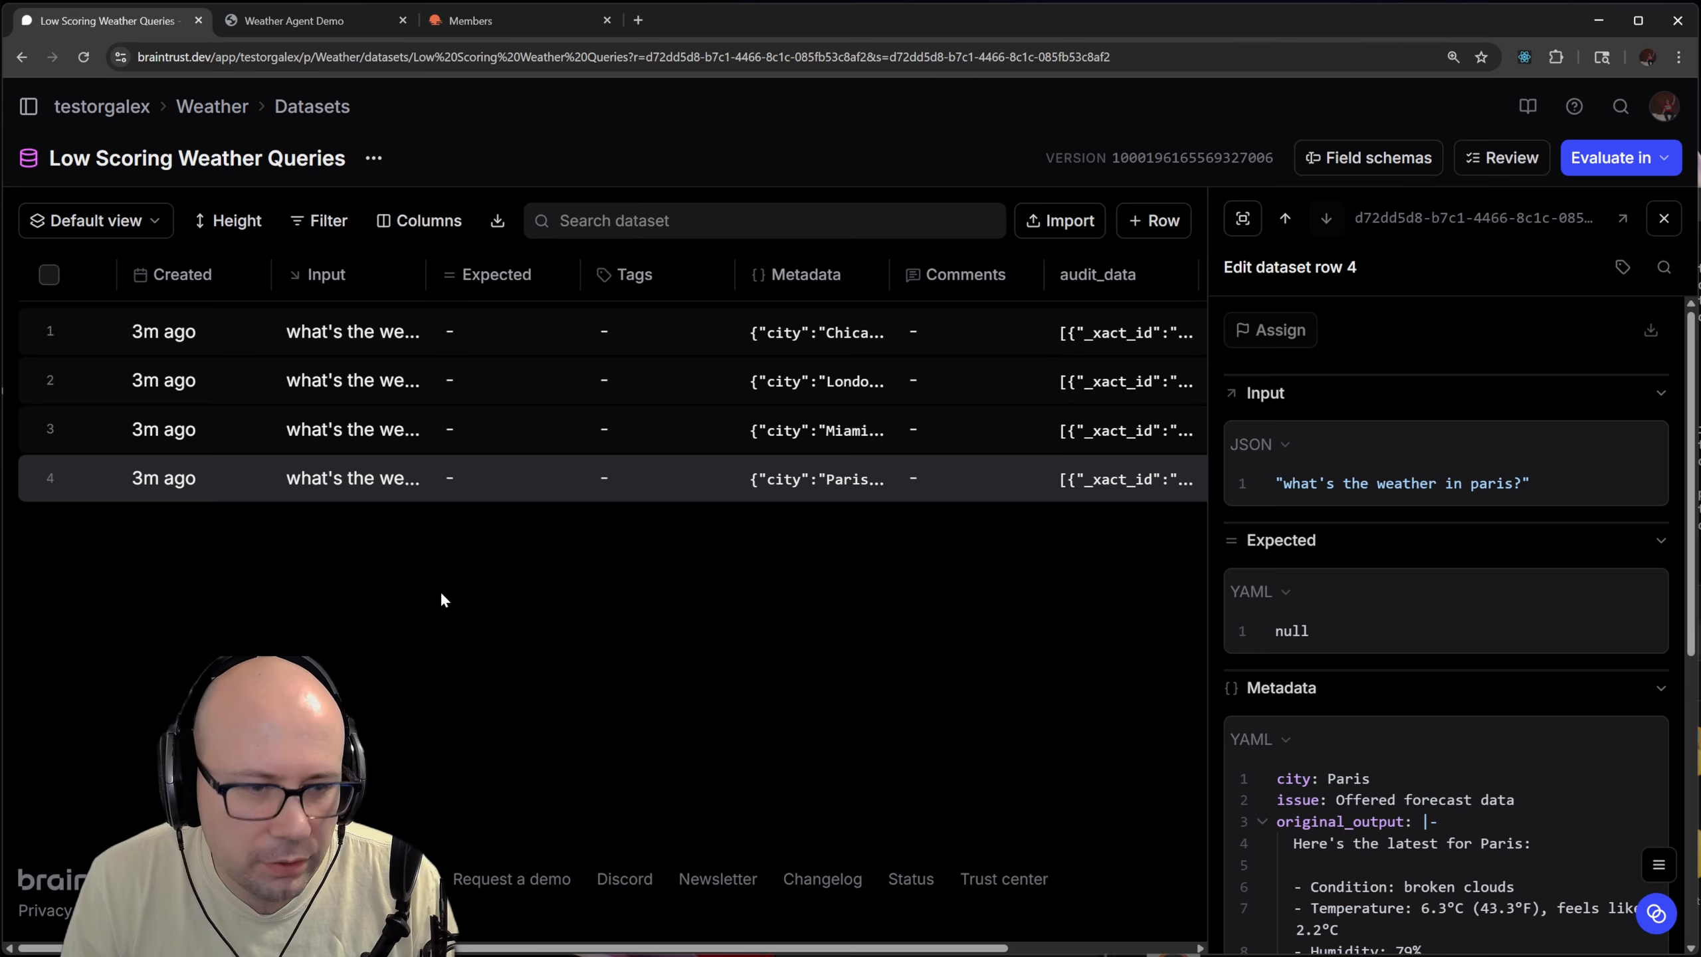
Start a new Loop chat and ask: "Look at the questions in the input fields for the rows in this dataset and add 5 more similar rows"
click(1650, 915)
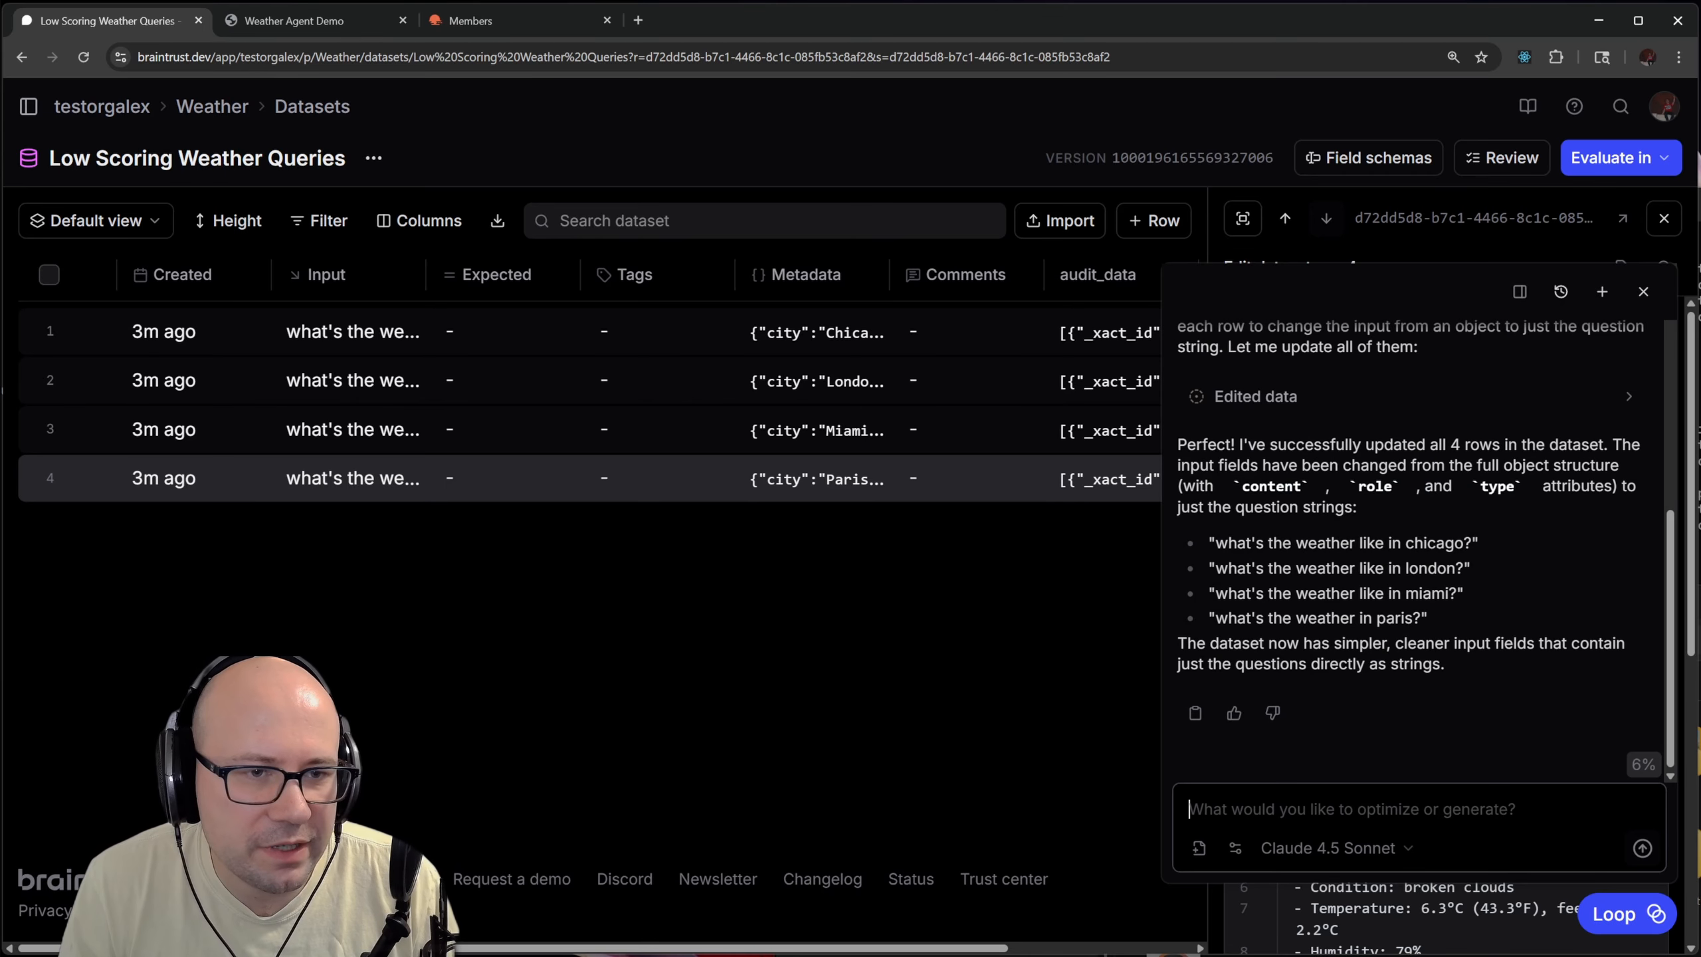
click(1601, 292)
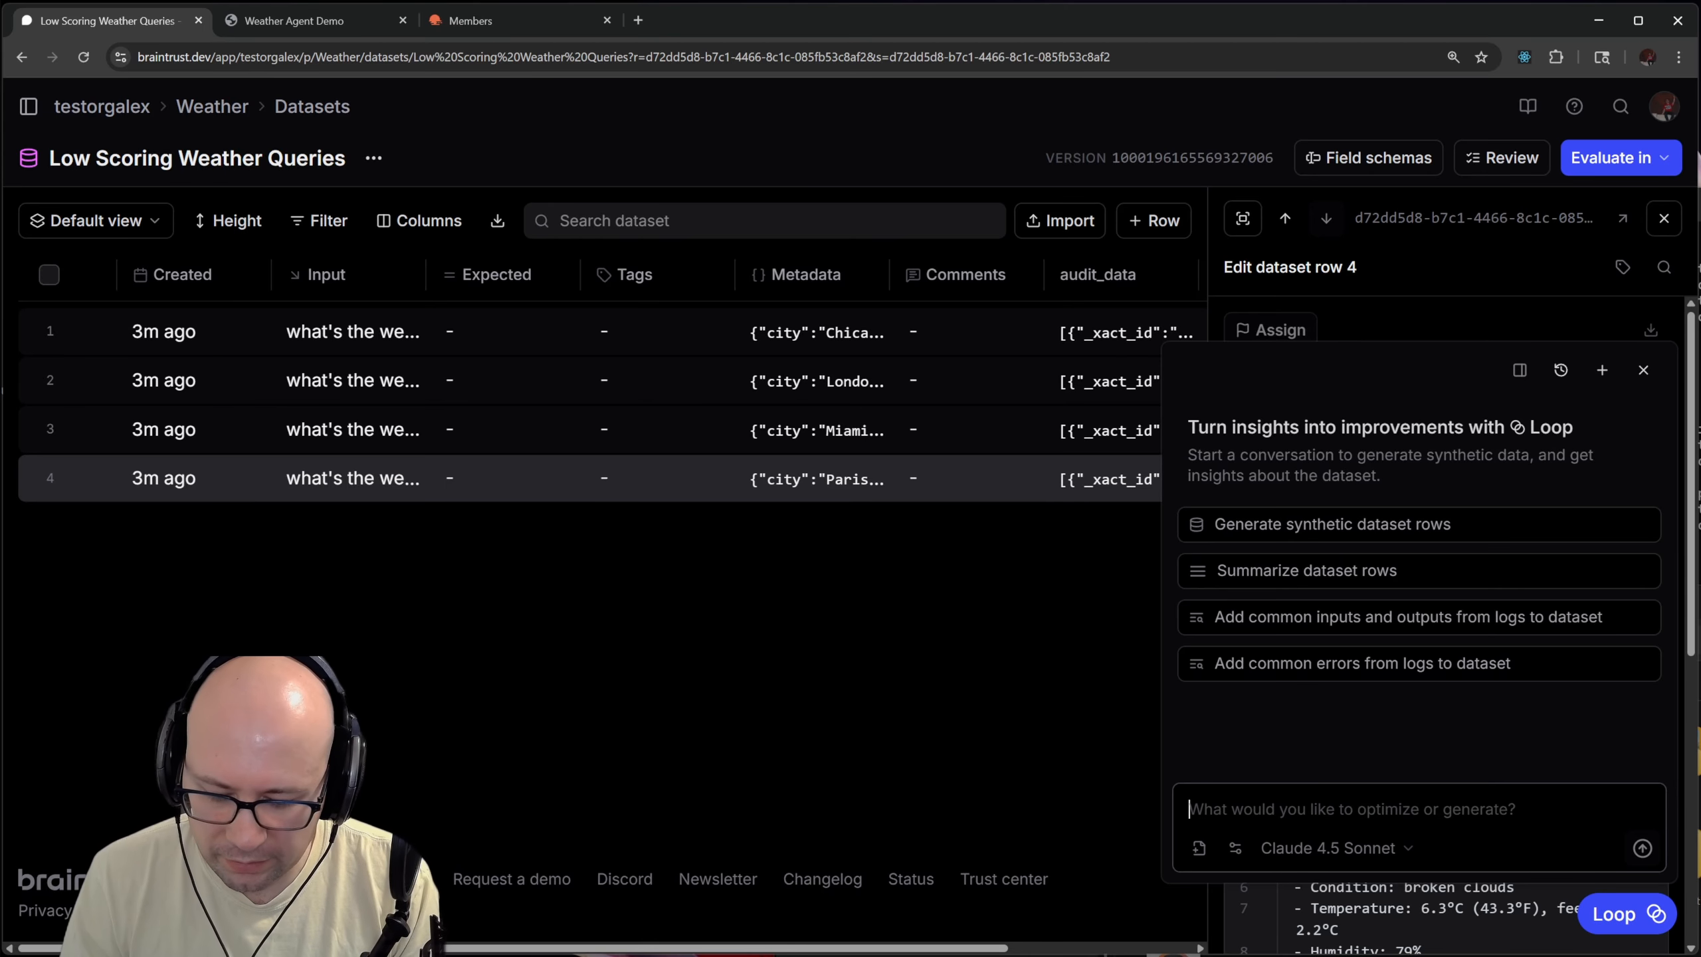
text(Look at )
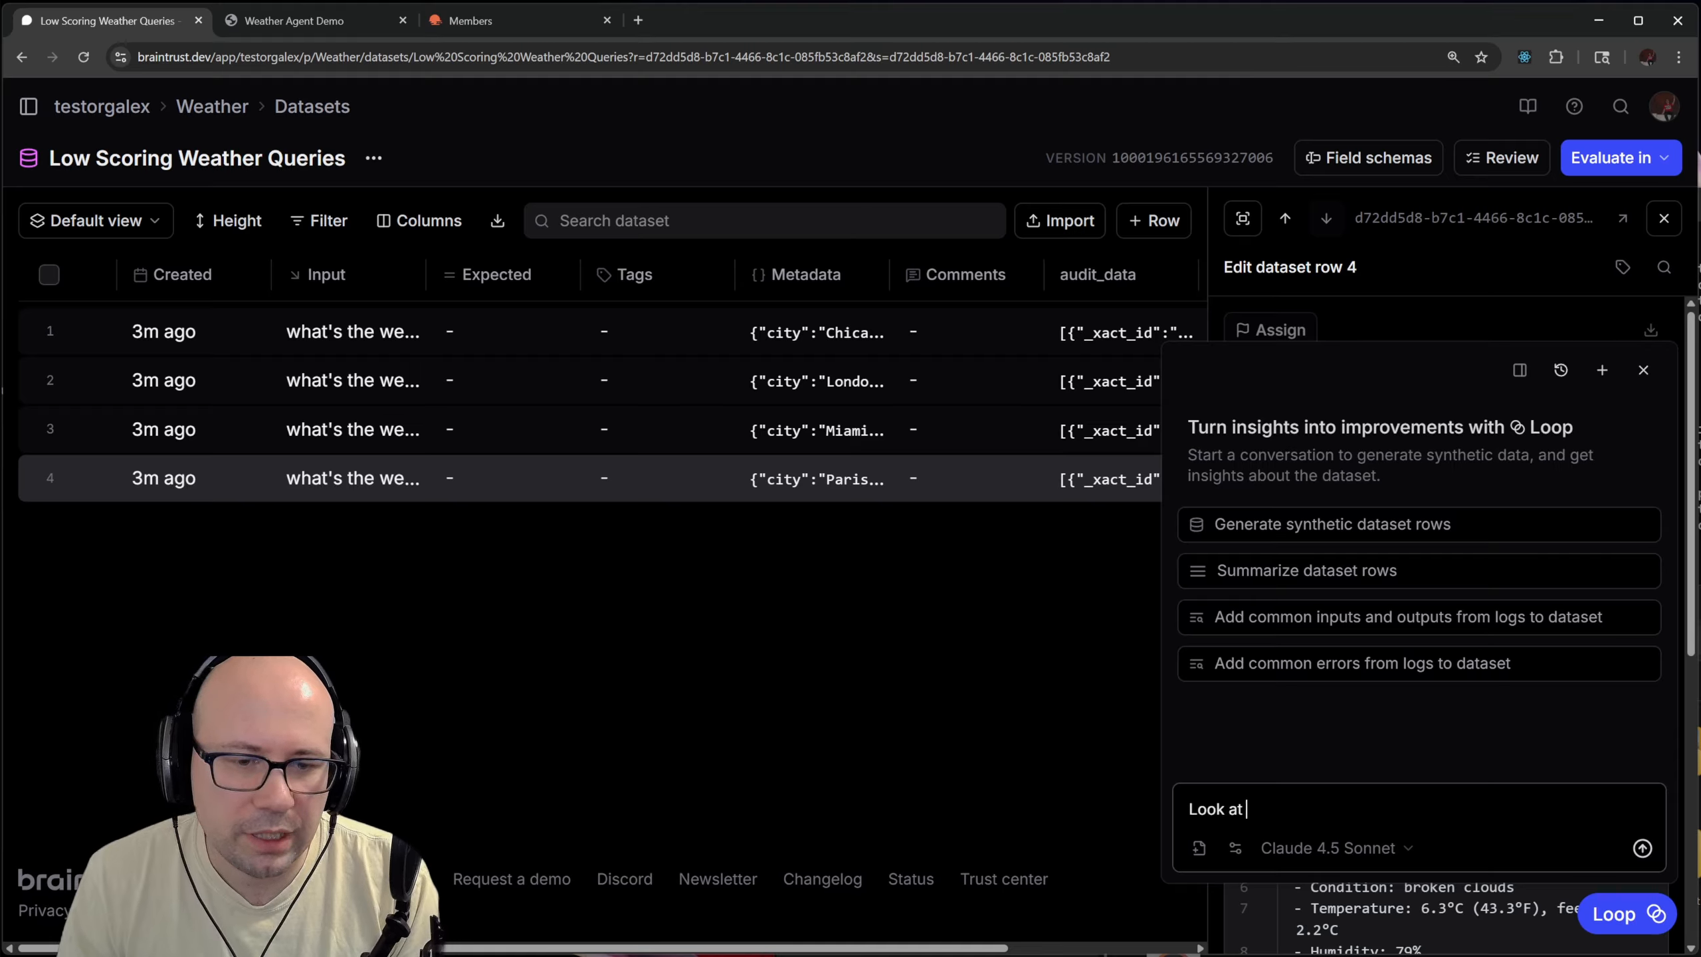
text(the questions in in)
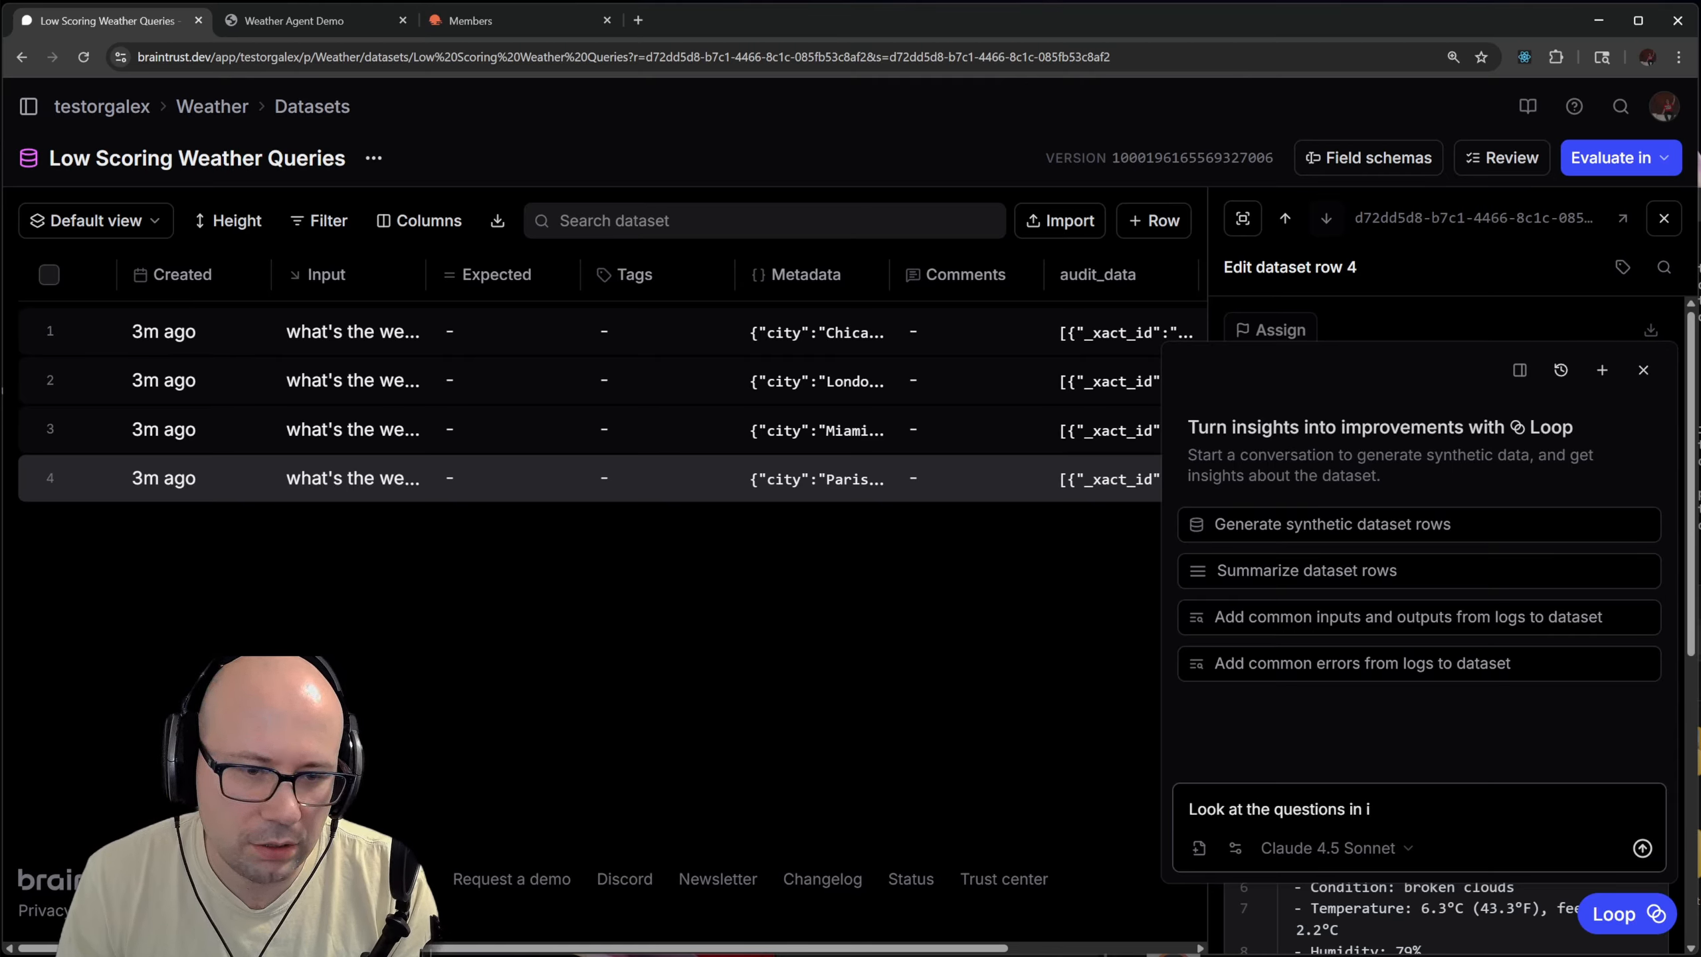
key(BackSpace)
key(BackSpace)
text(the input fields)
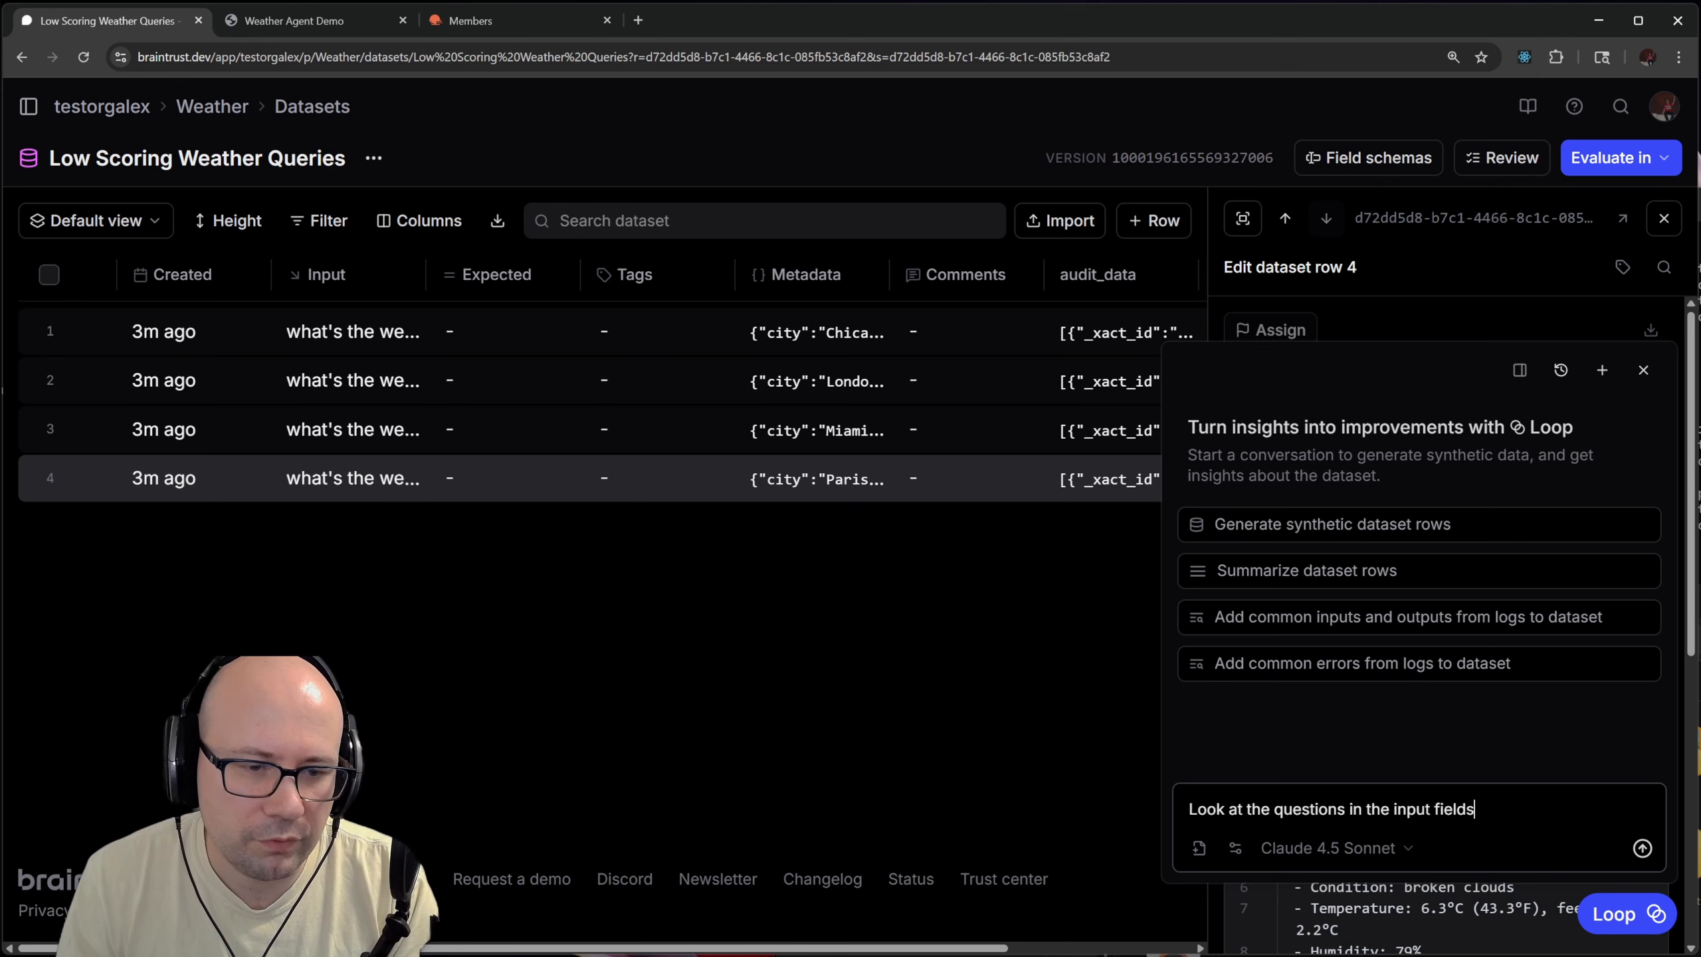
text( for the rows in)
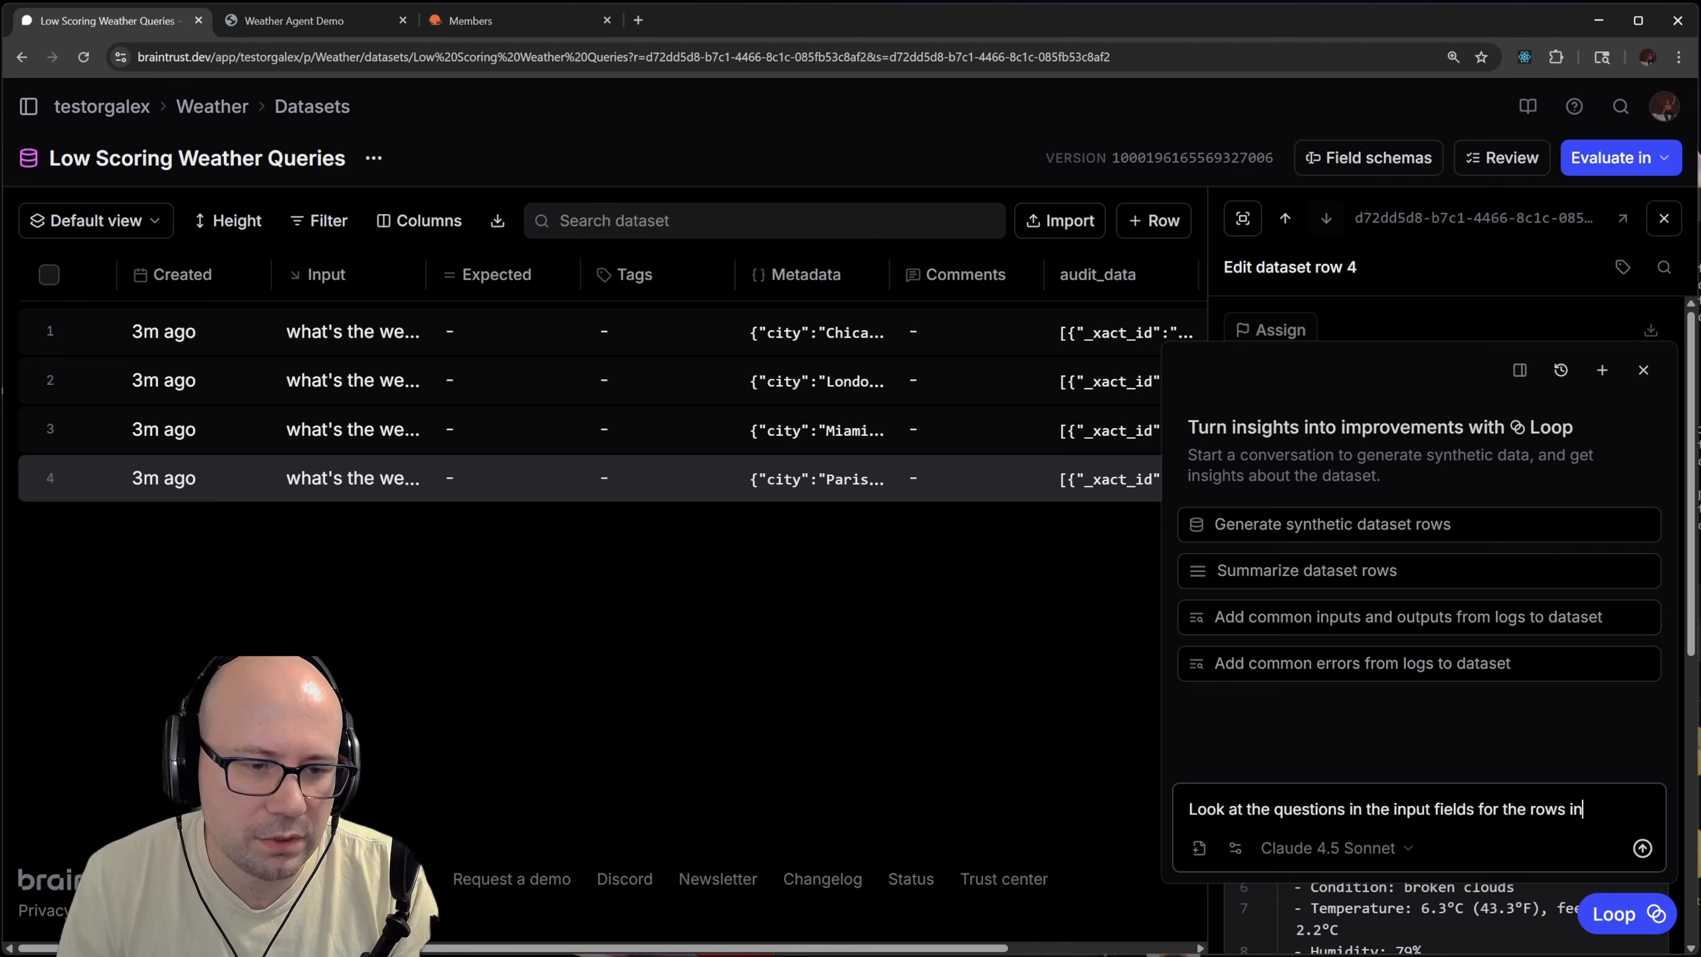
text( this dataset and add 5 more similar rows)
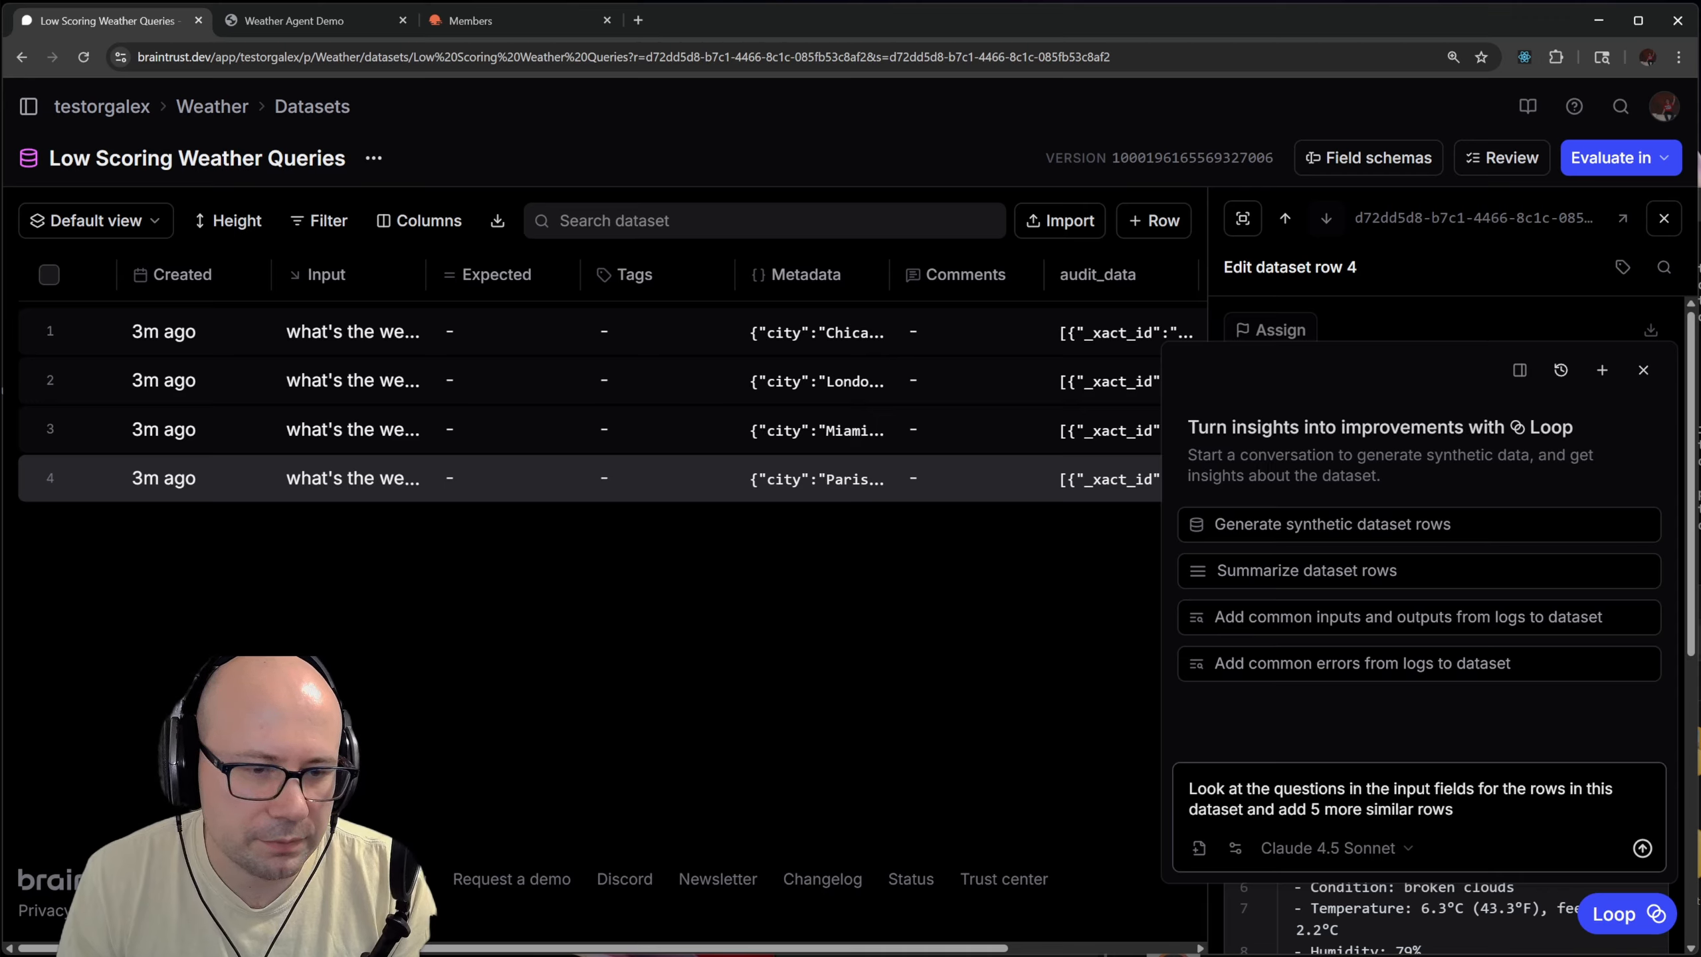
key(Return)
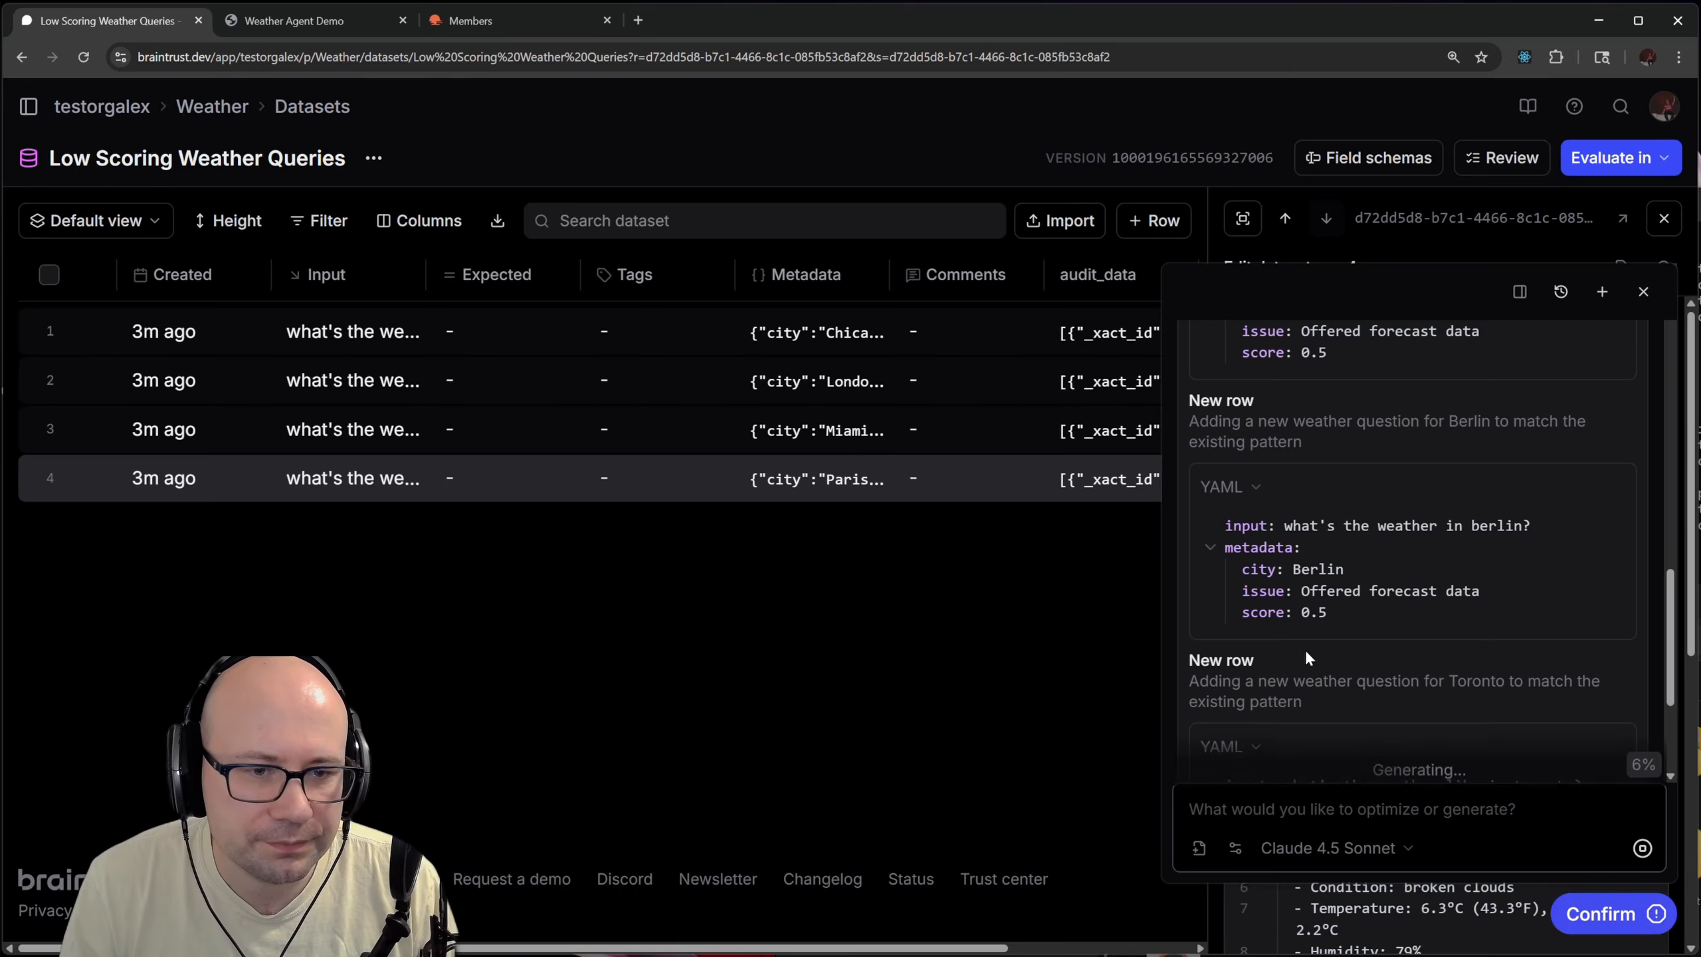
Review and accept Loop's five proposed new weather question rows, and open several rows of the updated dataset to check them
scroll(1379, 554, up, 10)
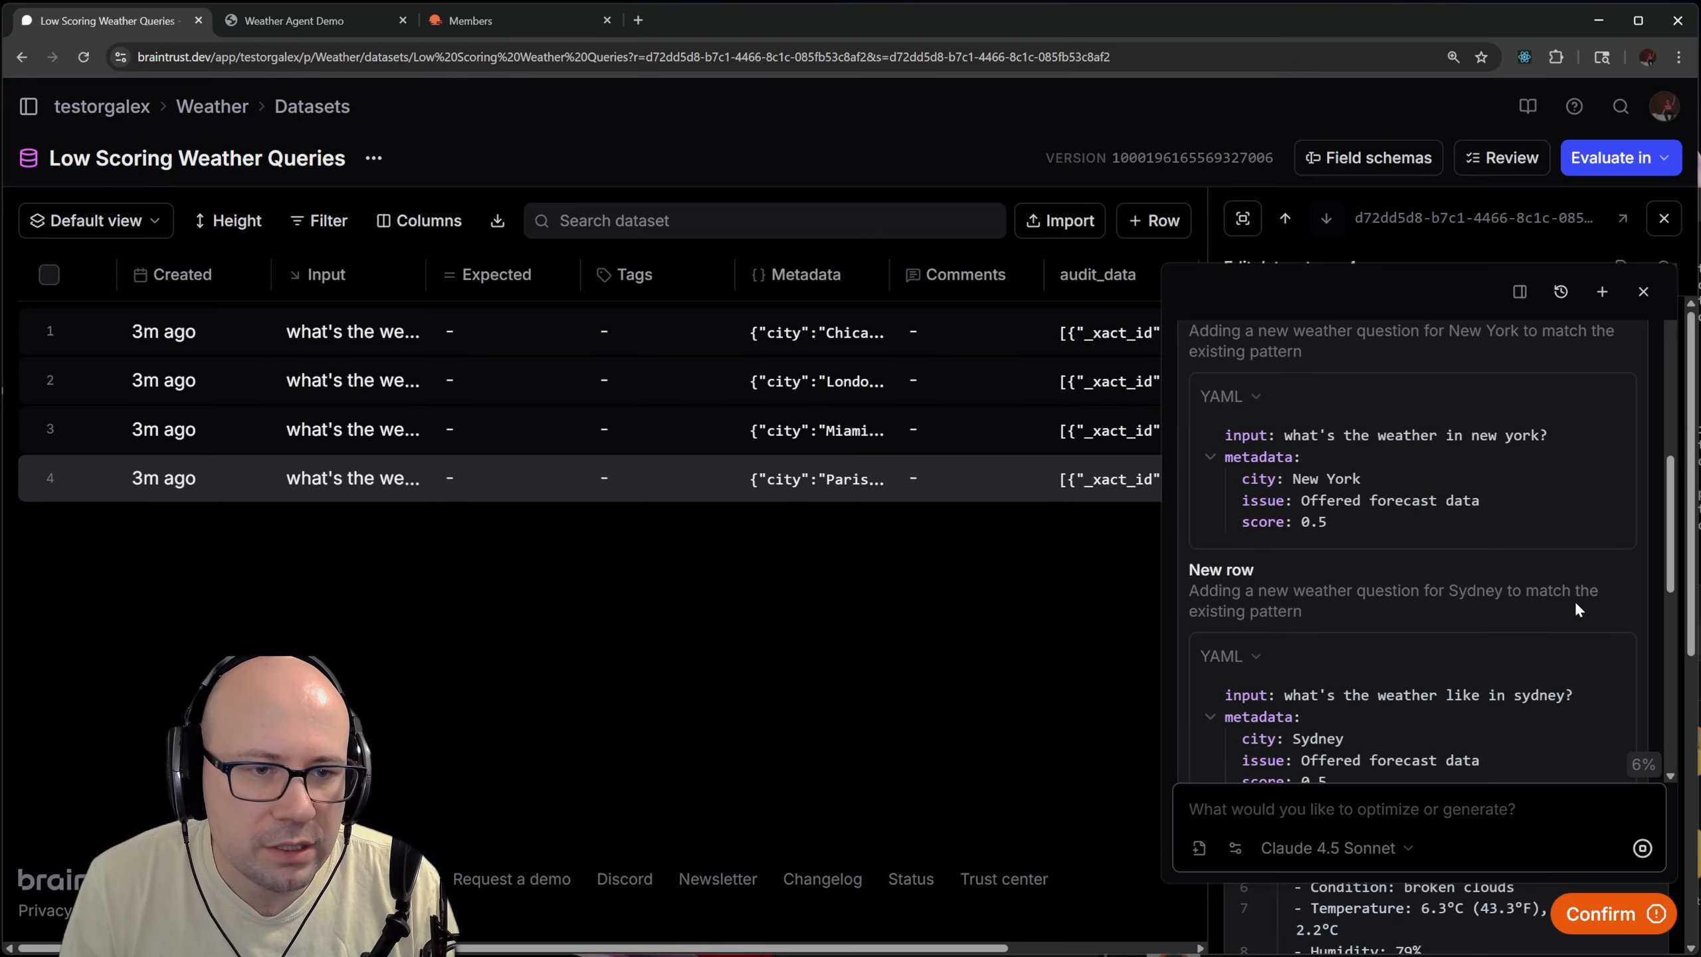
scroll(1574, 610, down, 8)
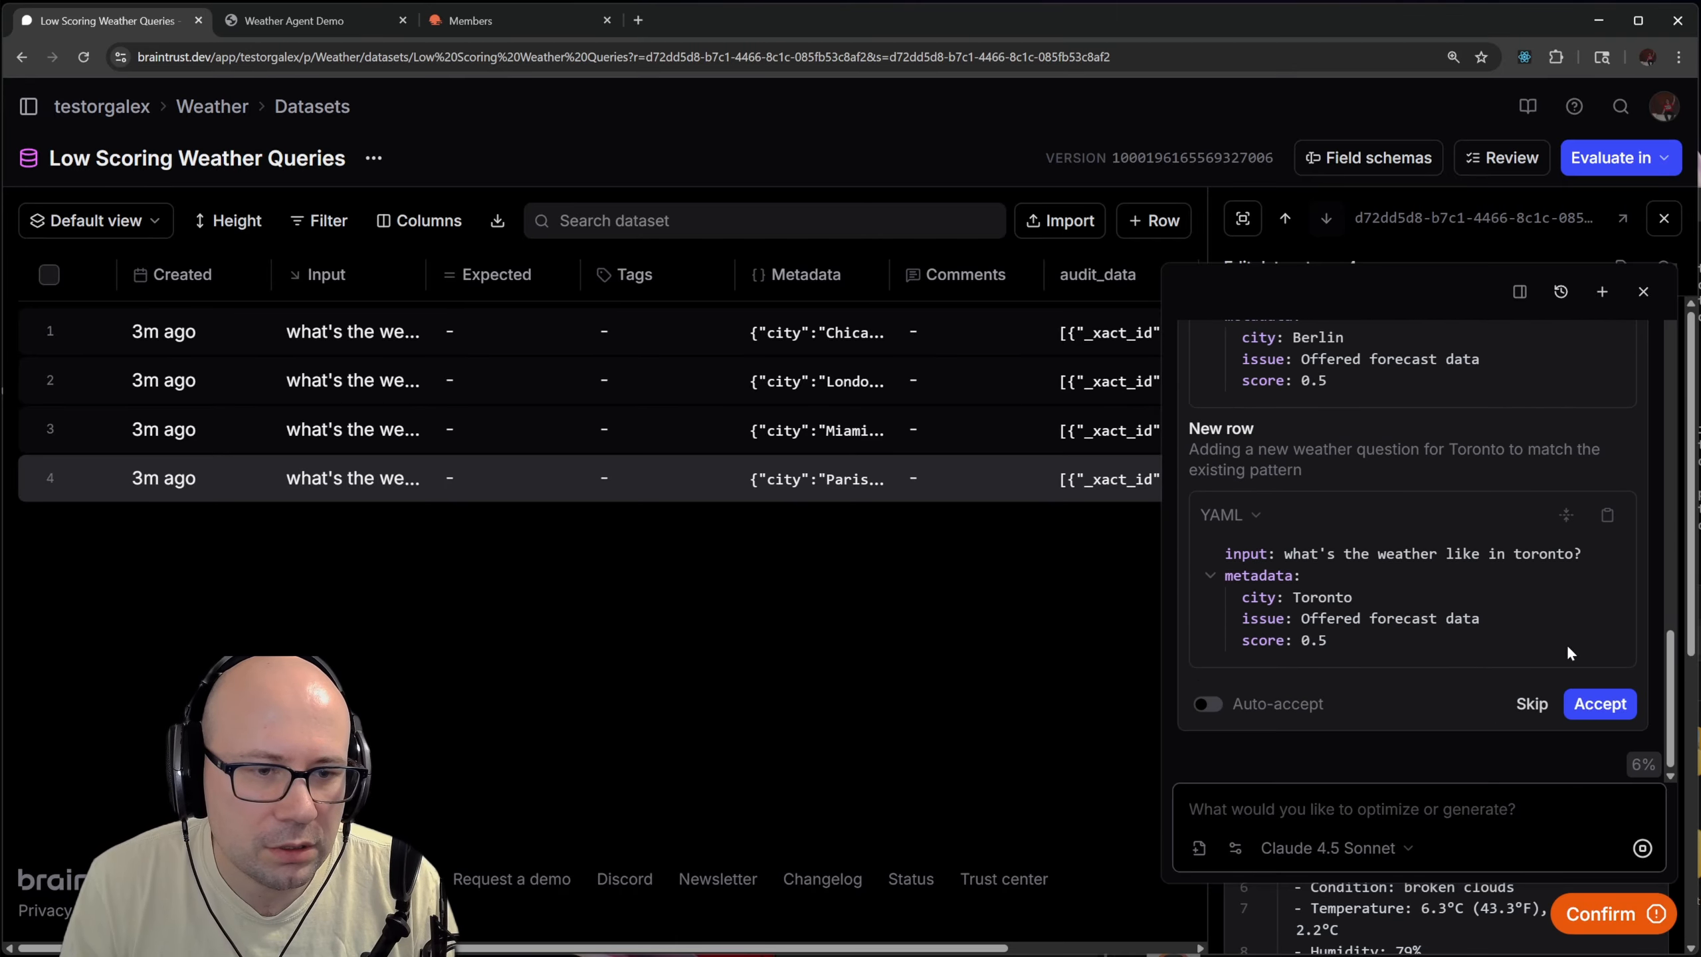
click(1604, 698)
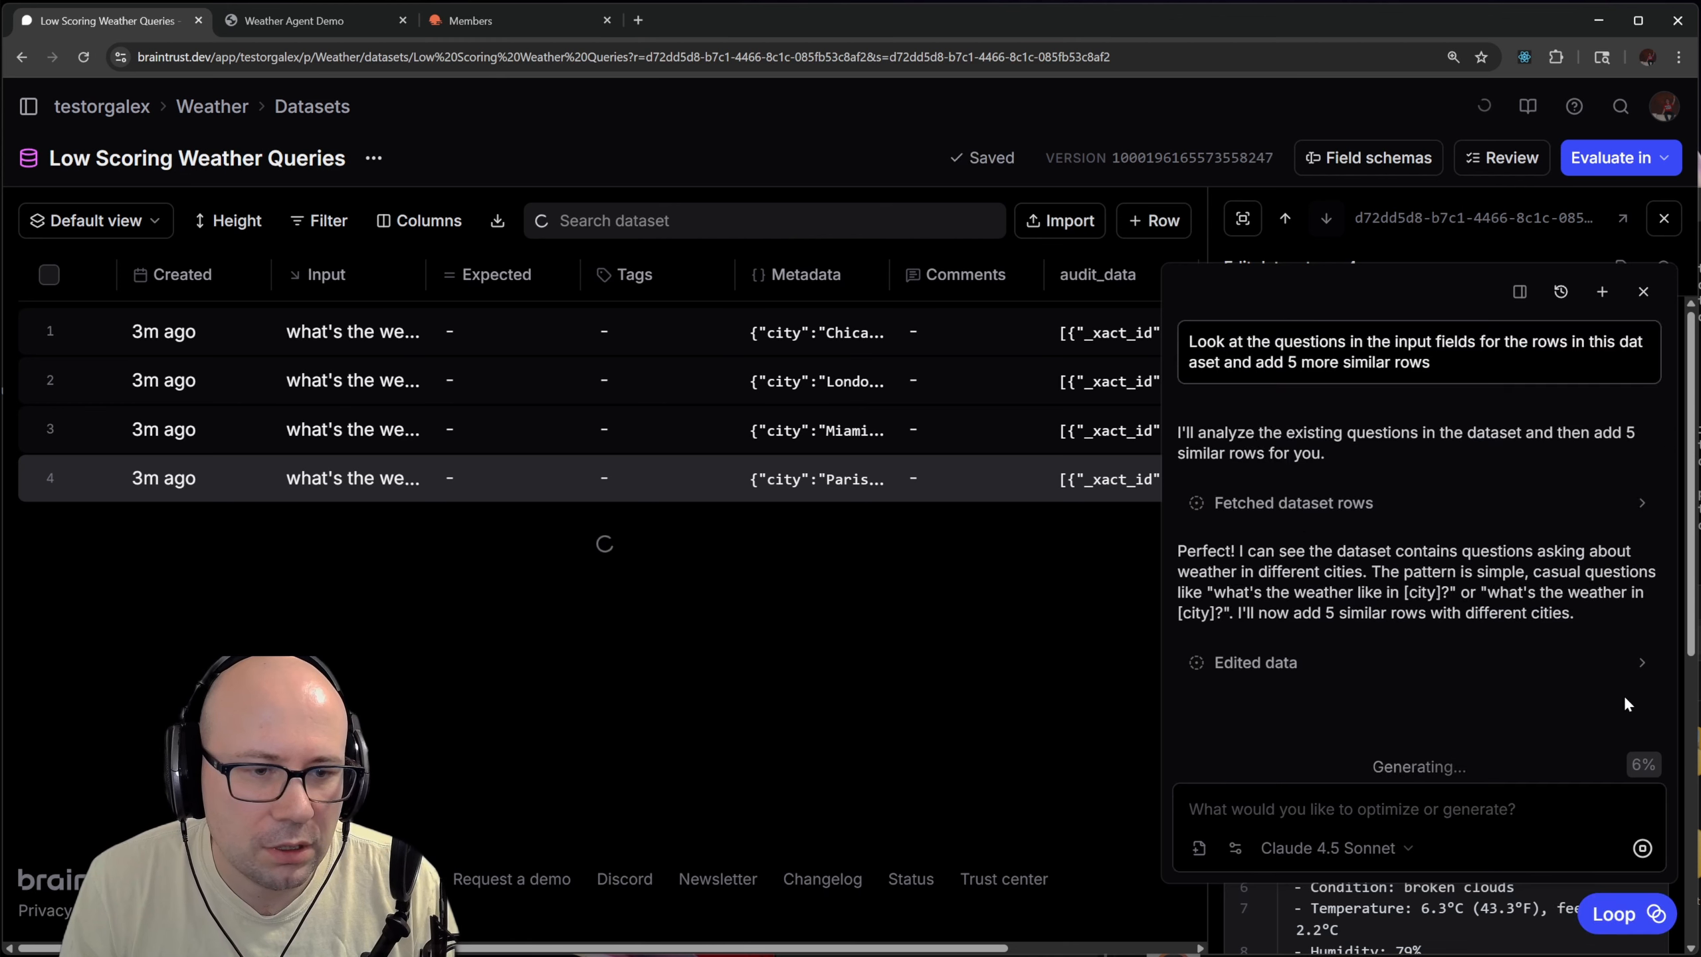
click(355, 673)
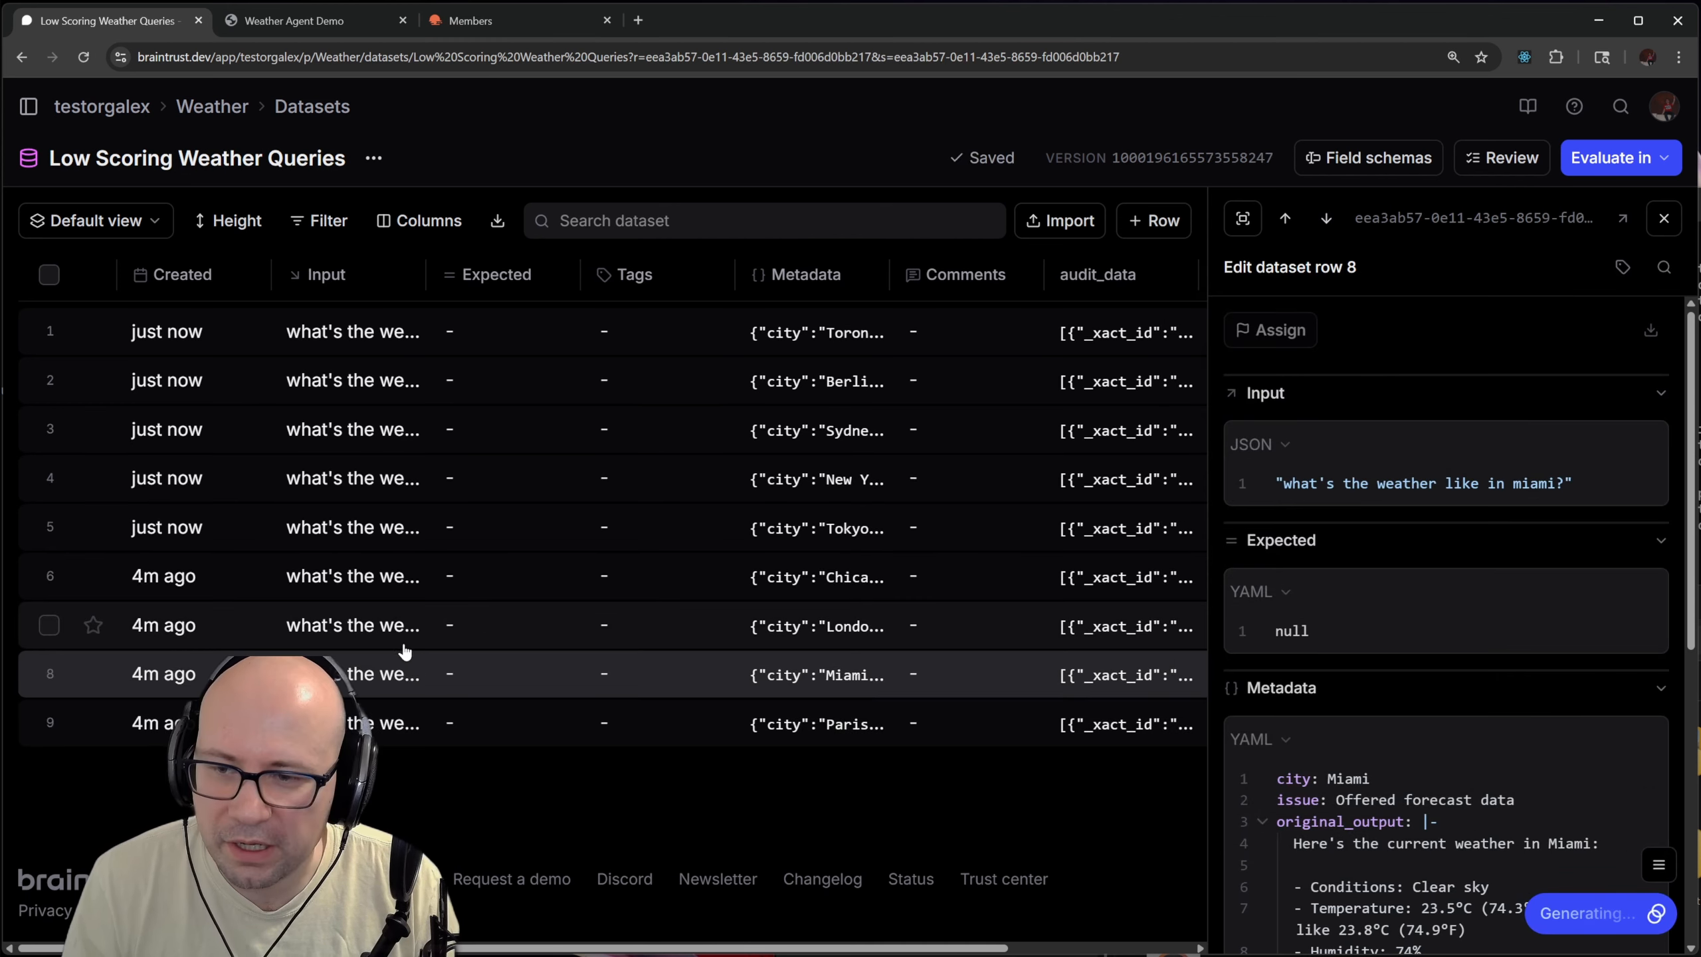
click(378, 625)
click(362, 588)
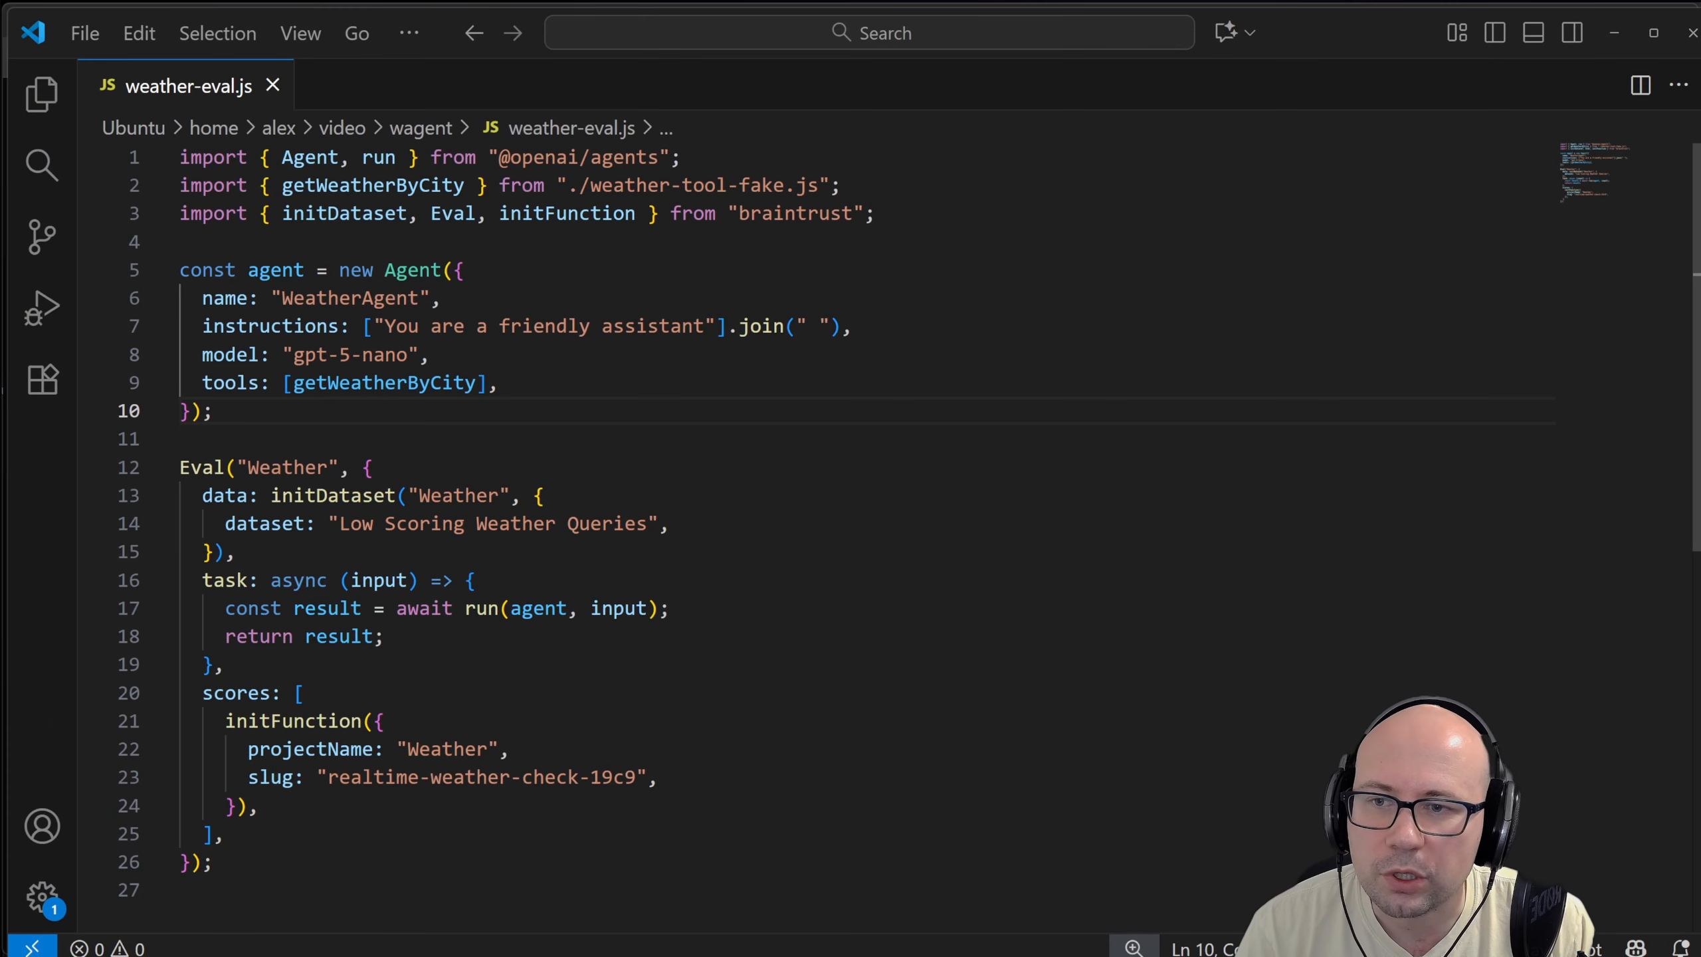
Switch to VS Code and examine the dataset, task and scores sections of the Eval call in weather-eval.js
click(477, 580)
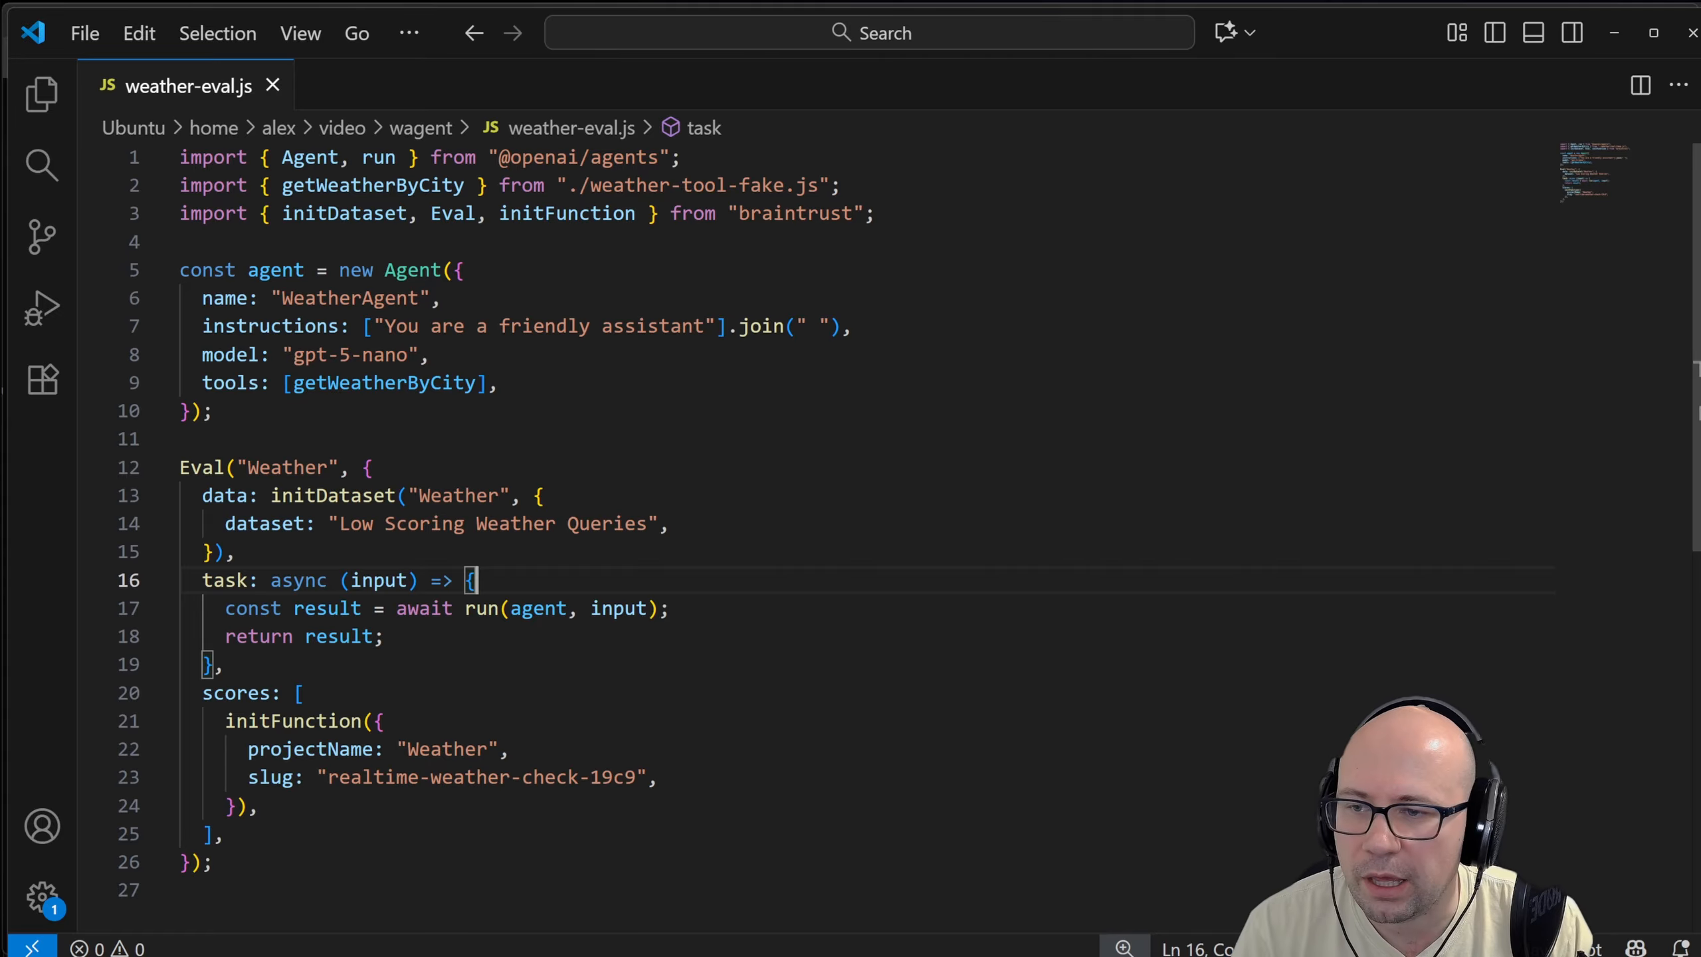
drag(202, 497, 239, 552)
click(240, 552)
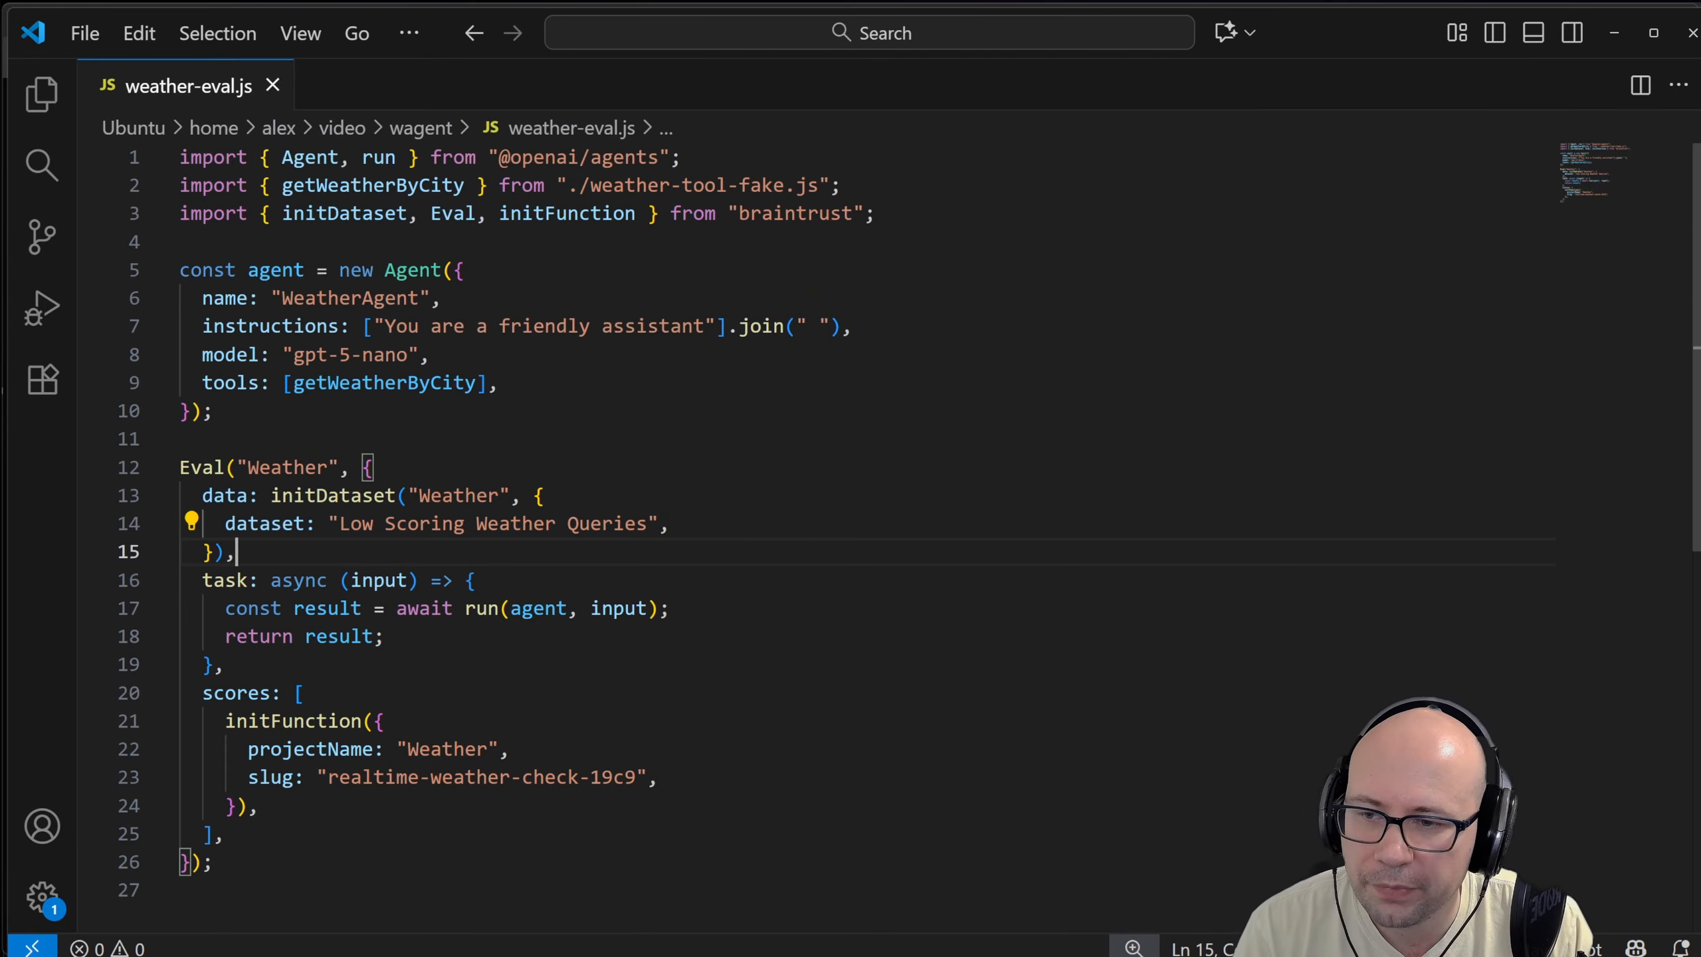
drag(225, 609, 669, 608)
click(671, 609)
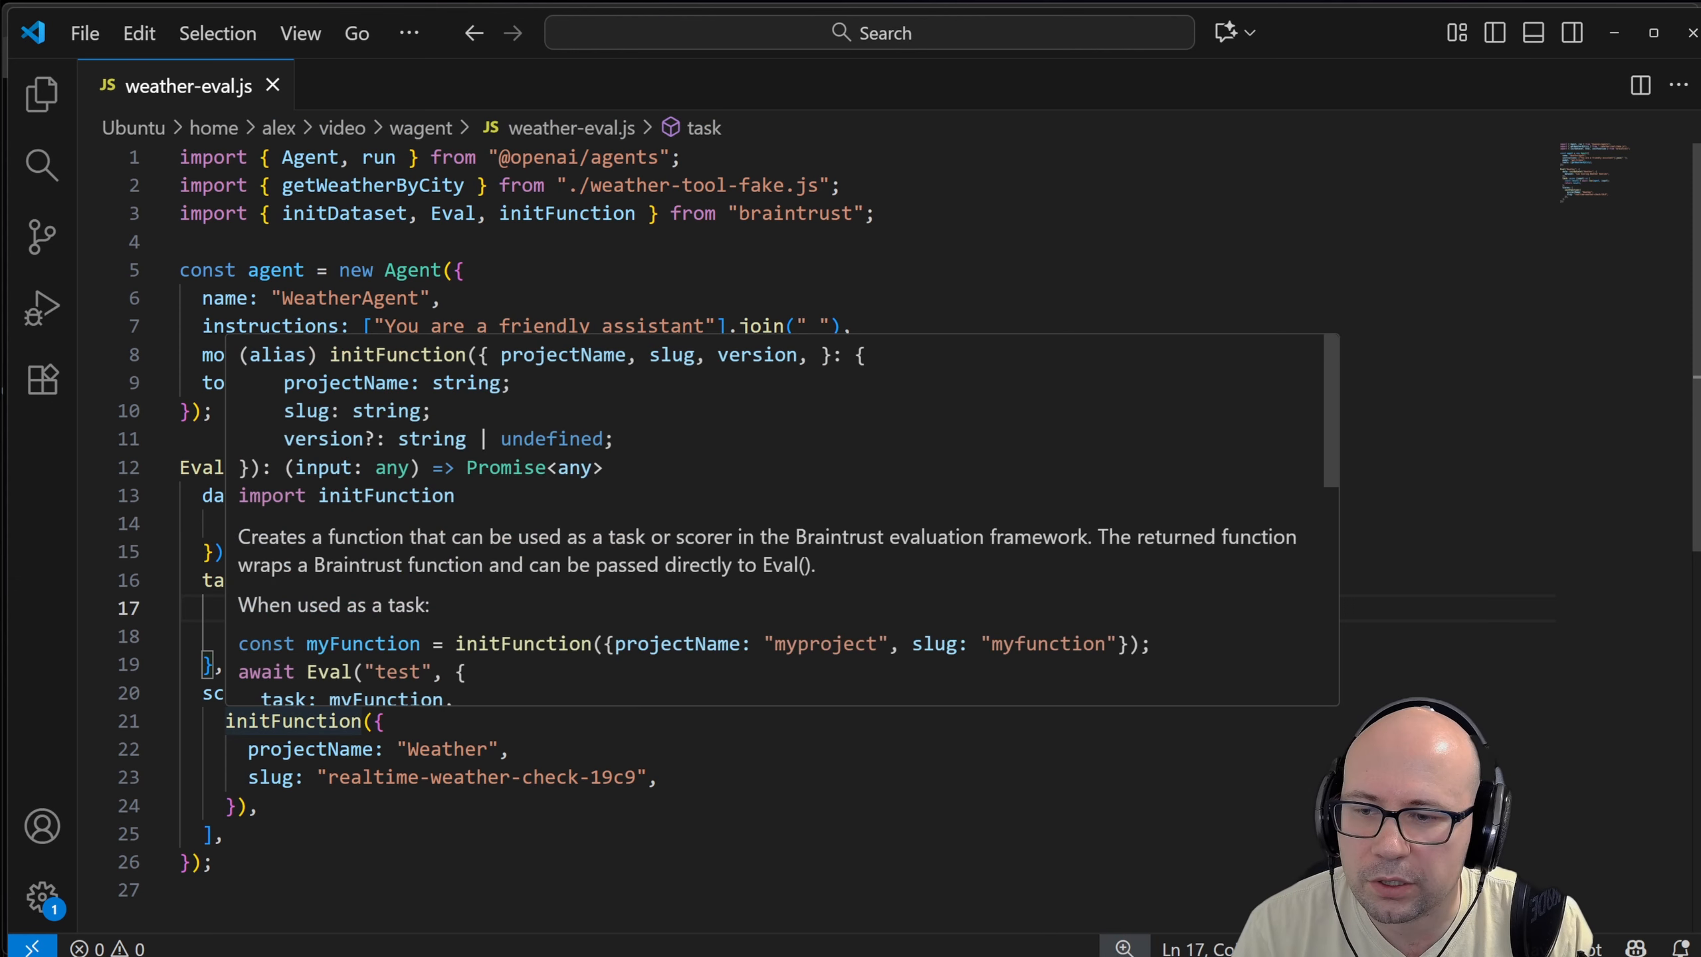
click(226, 834)
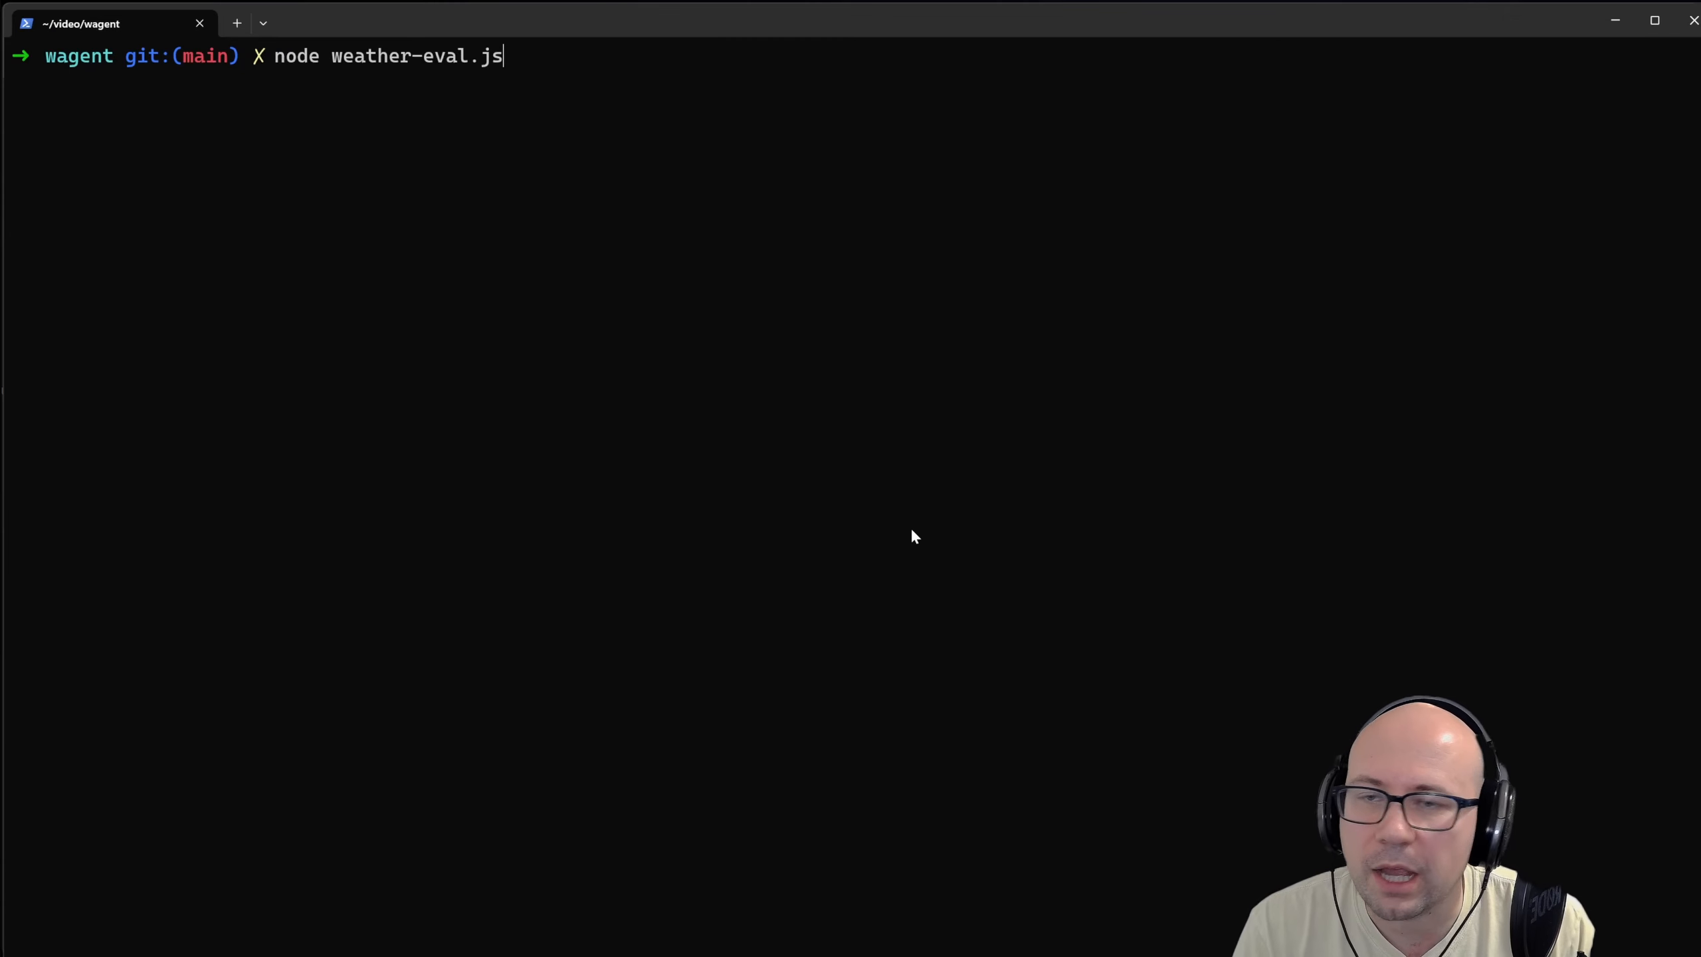
Switch to the terminal and run the weather evaluation in the wagent folder with "node weather-eval.js"
key(Return)
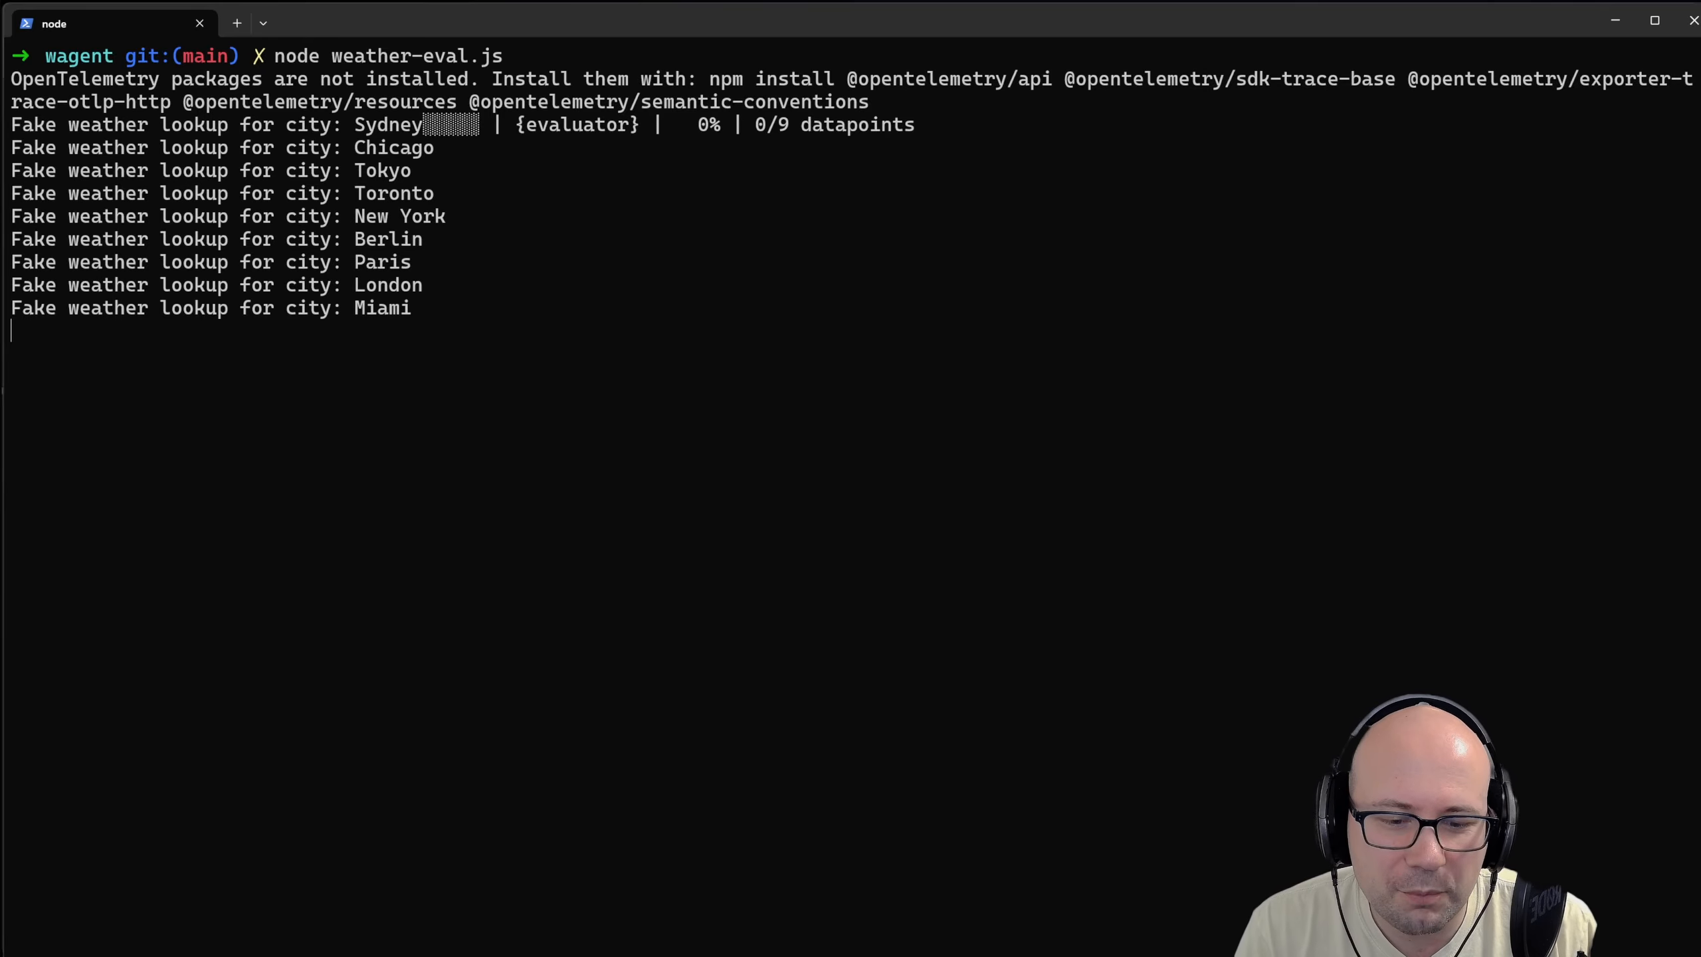
key(alt+Tab)
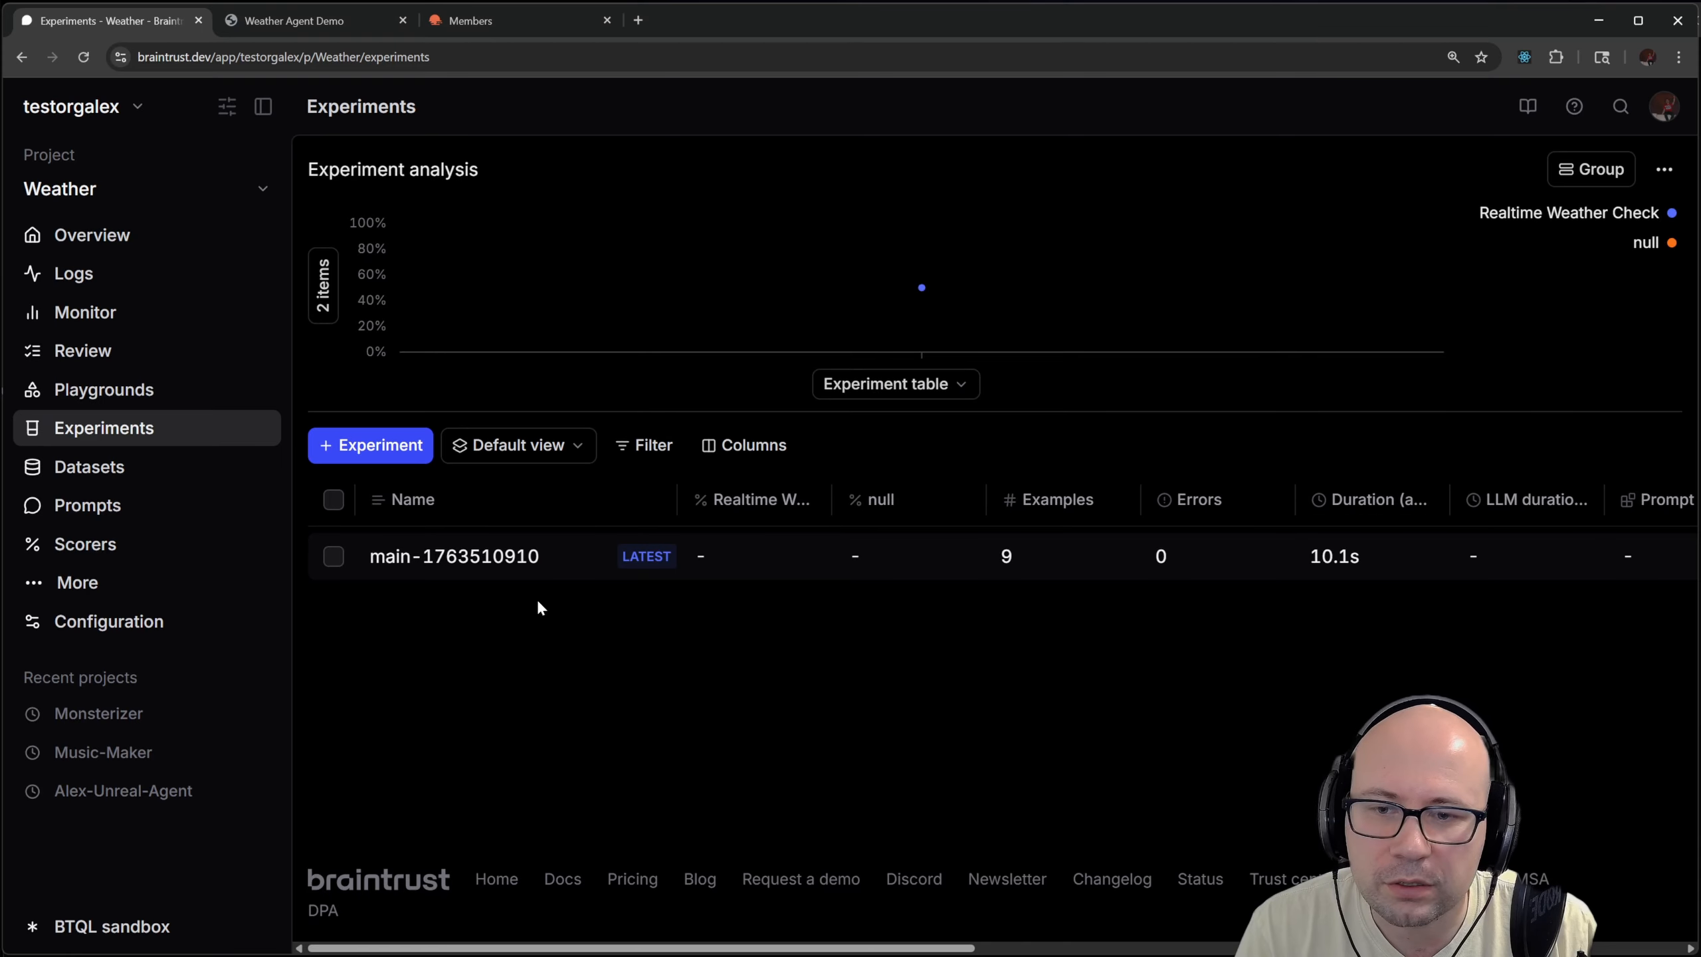
click(542, 566)
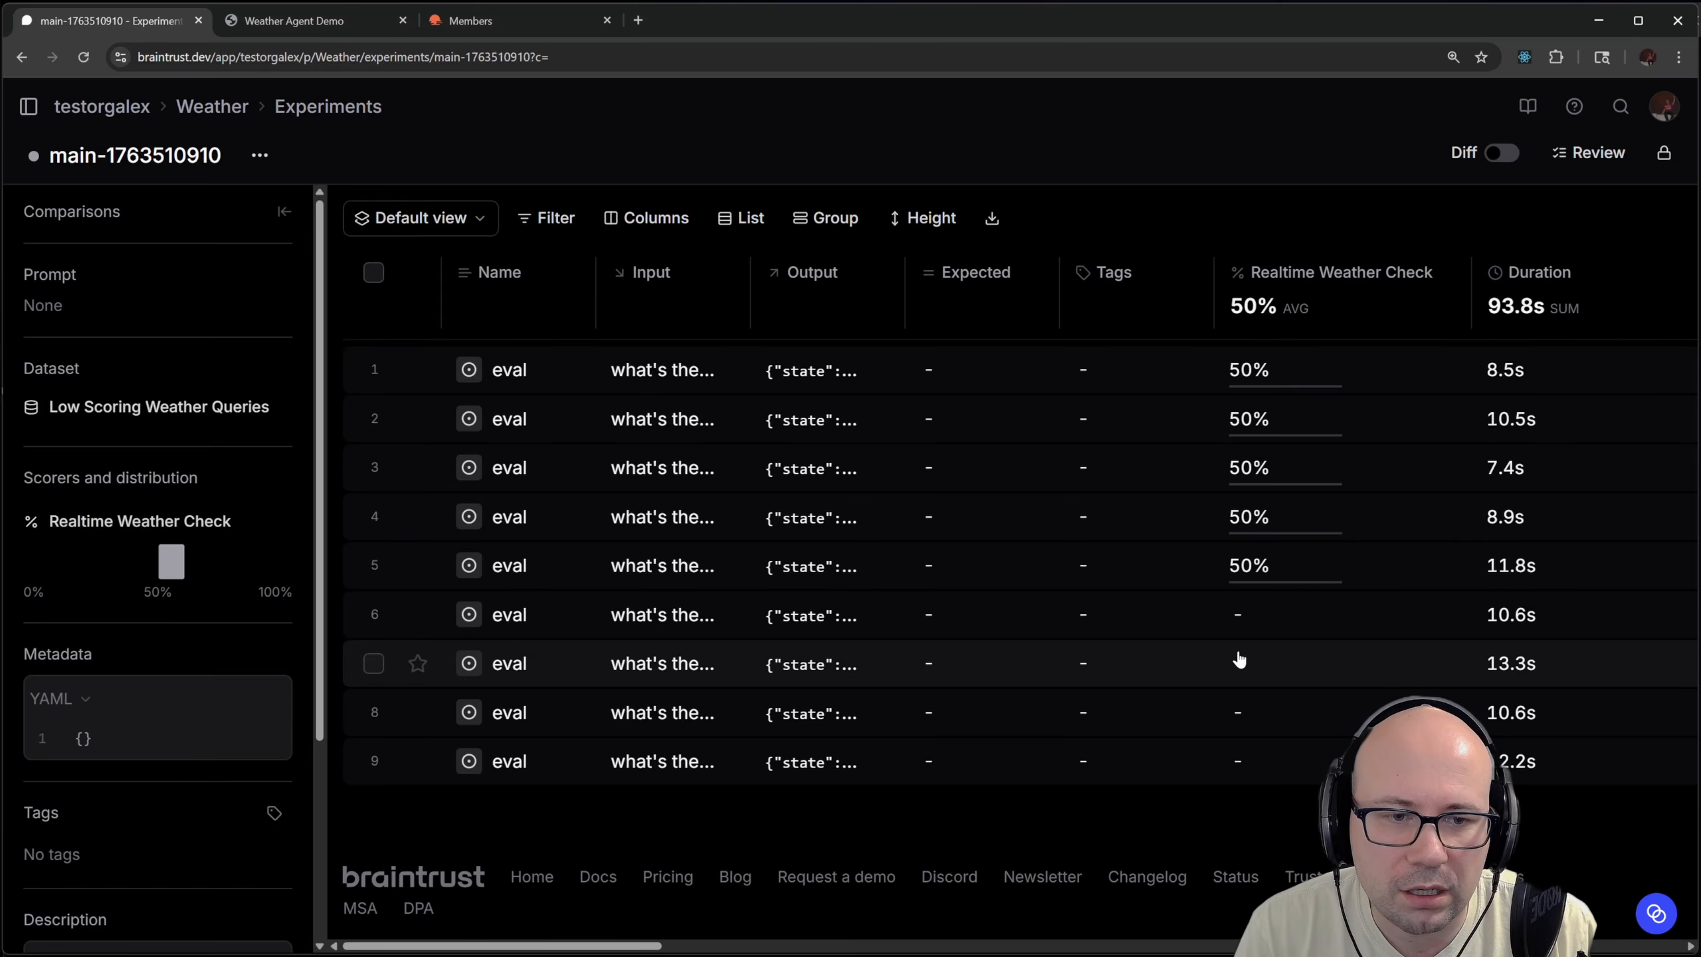
click(84, 56)
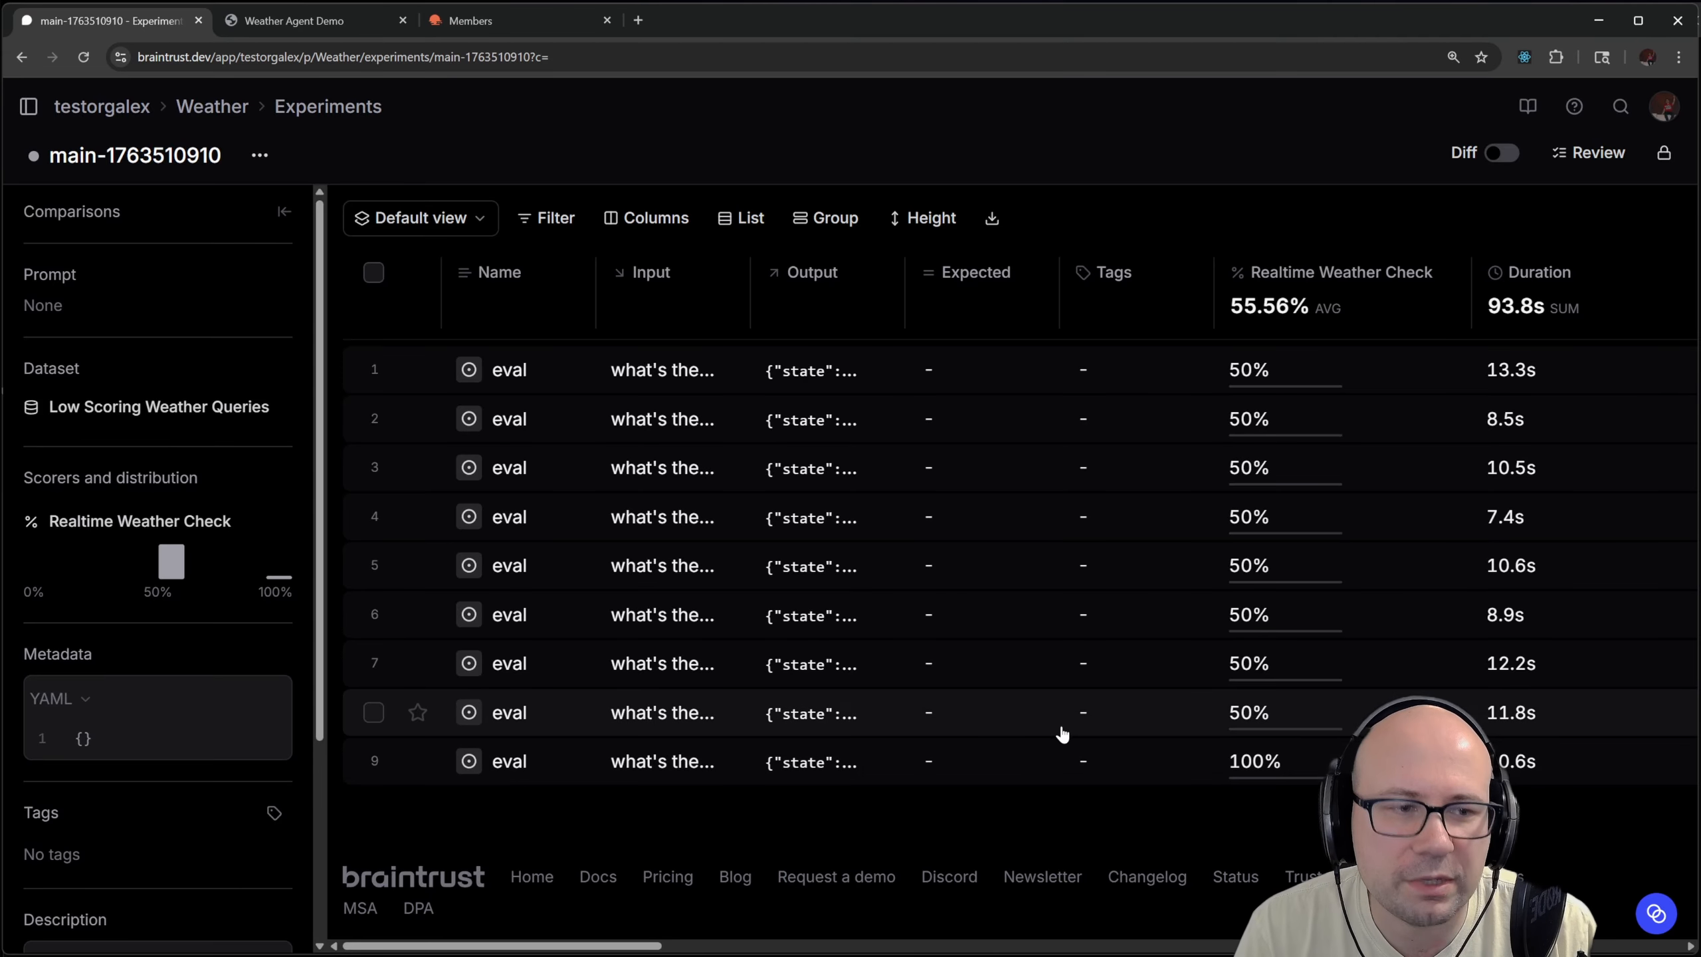
In a new Loop chat, request a new system prompt that will raise the scores for Realtime Weather Check based on the rows in this experiment
click(1647, 914)
click(1600, 293)
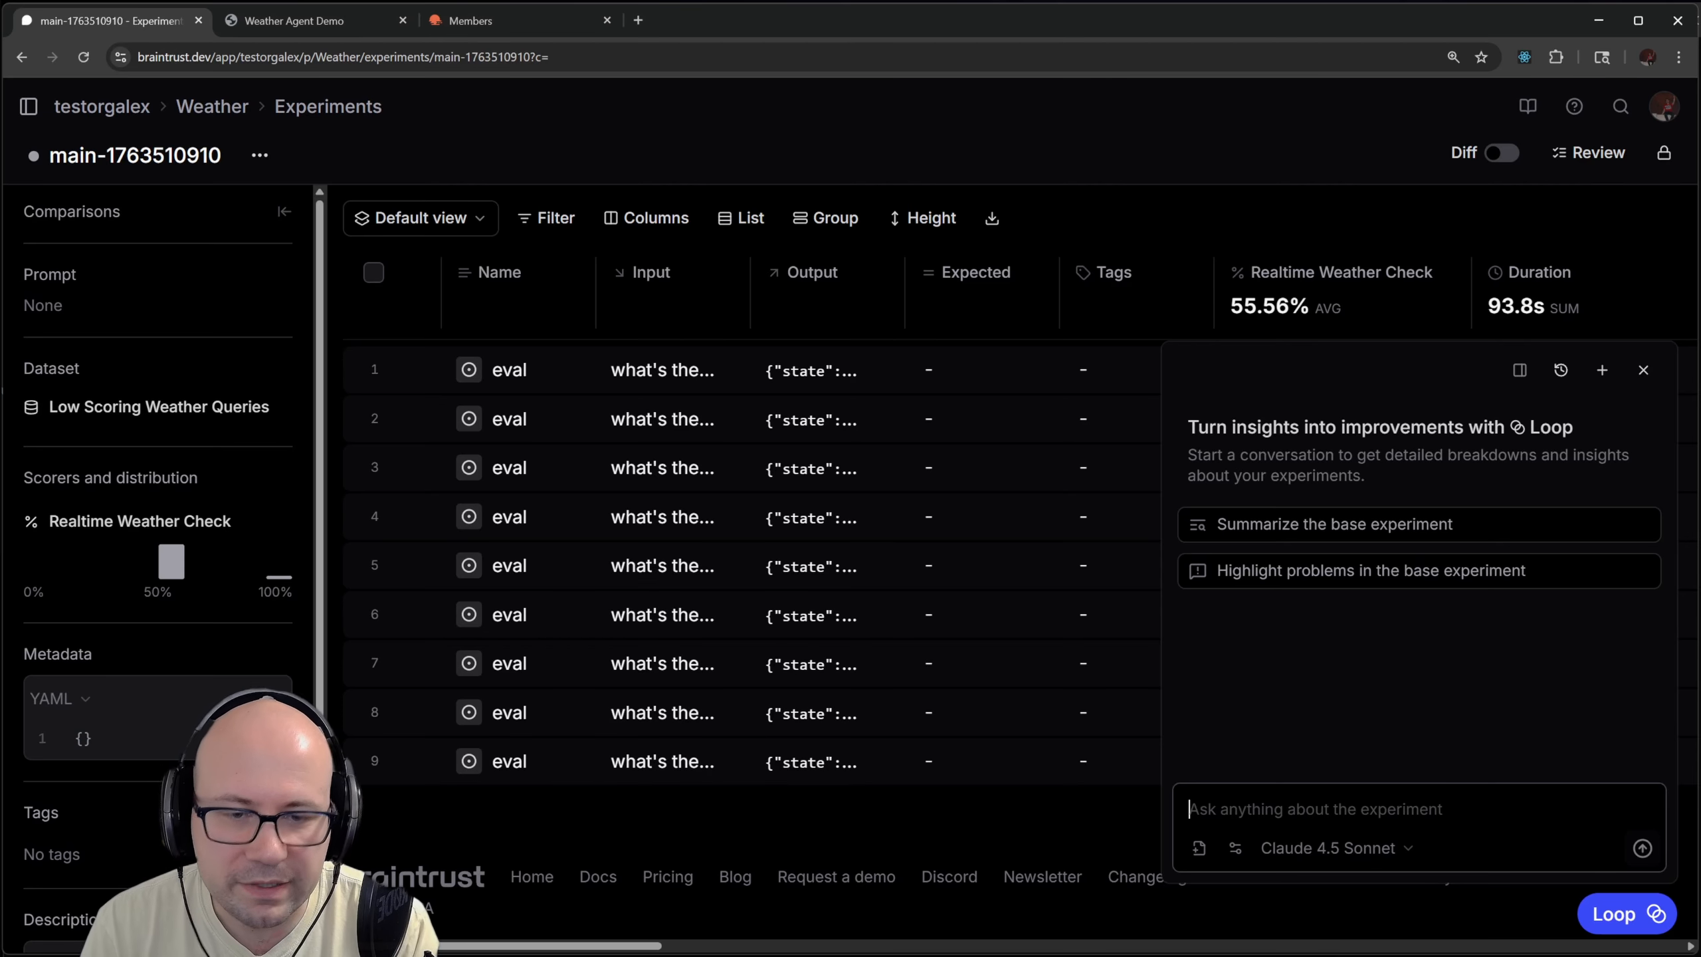
text(Ple)
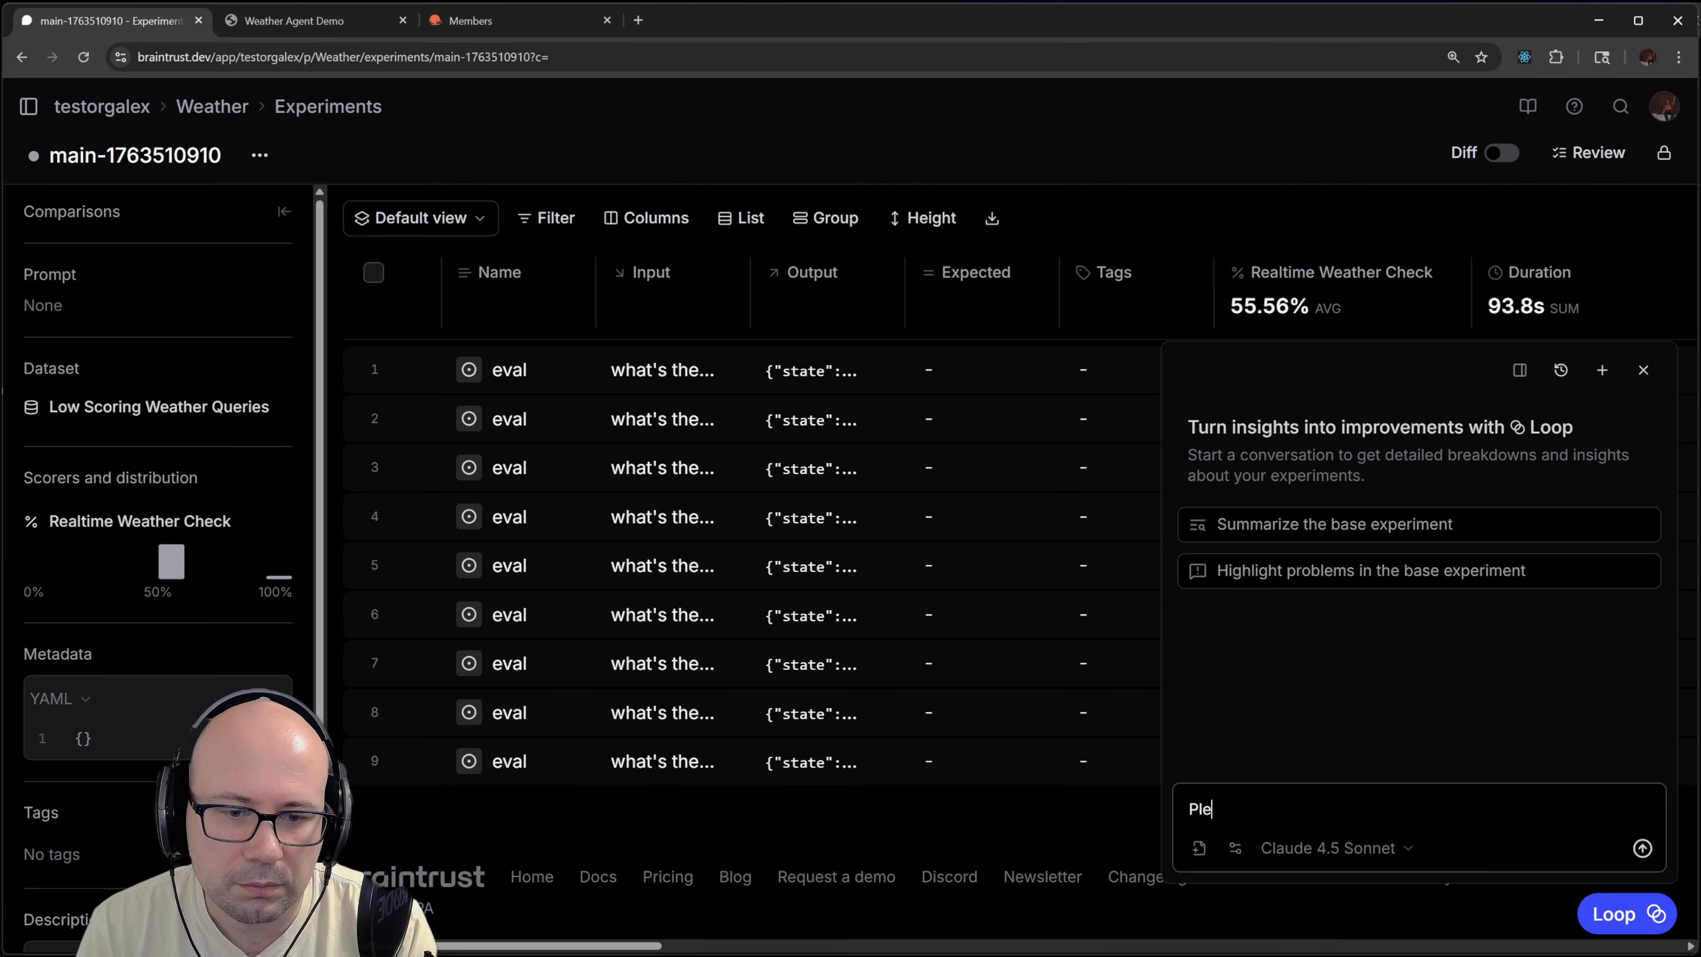
text(ase suggest a )
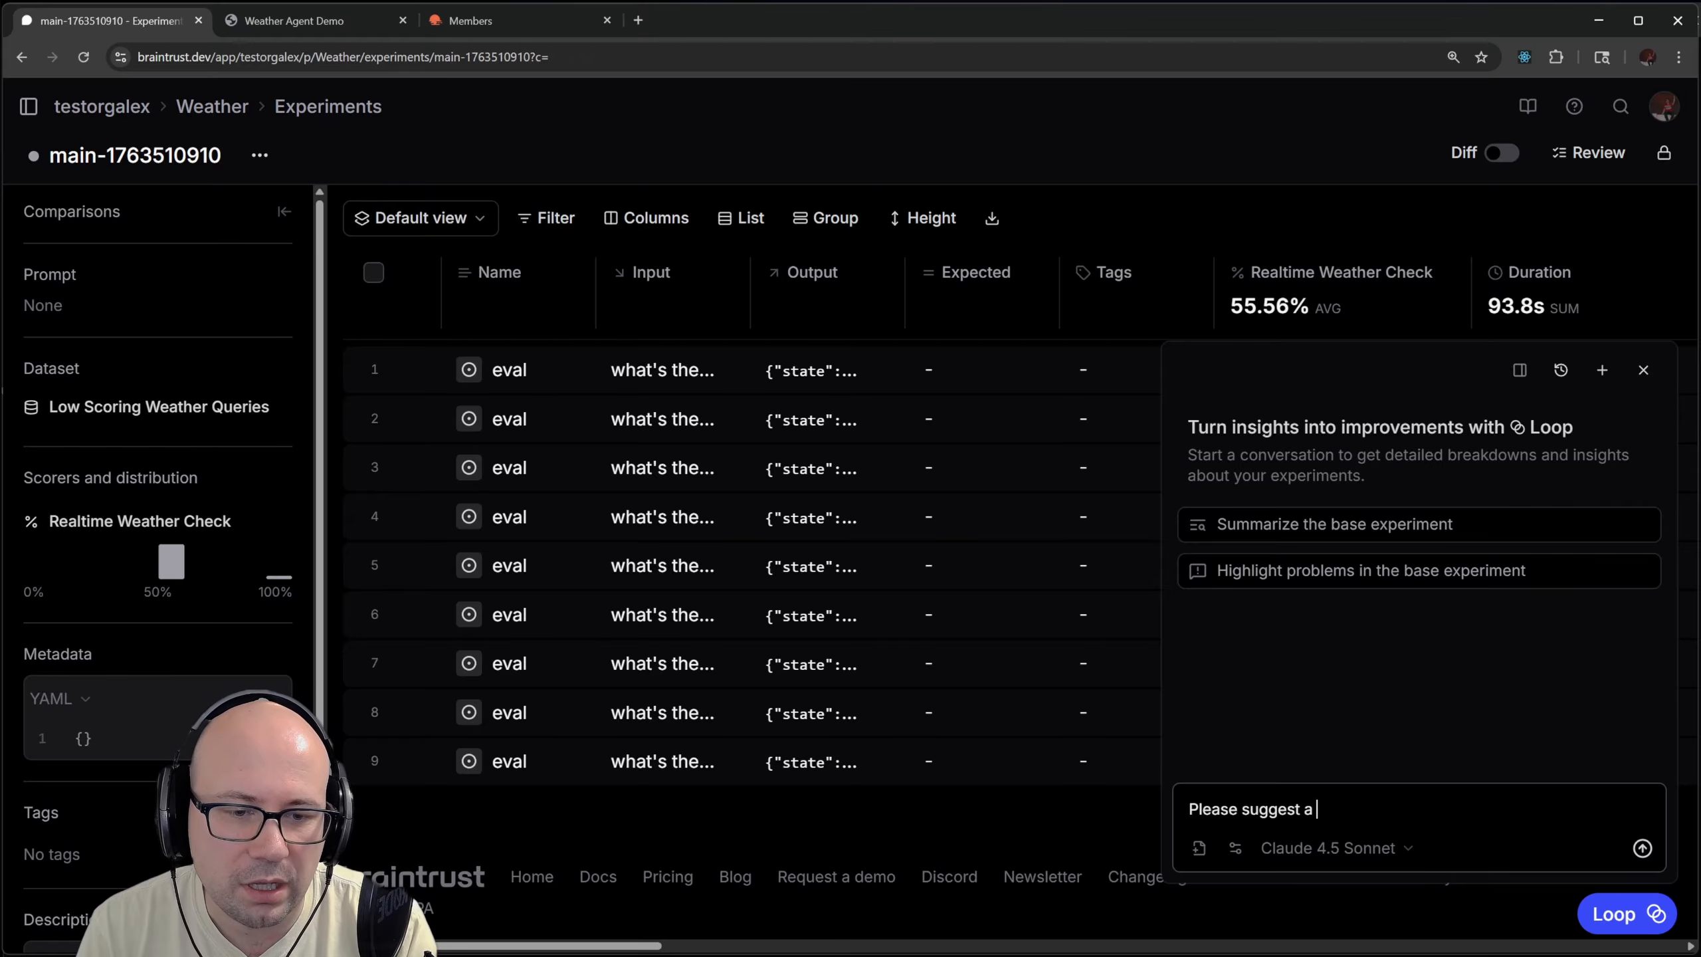
text(new su)
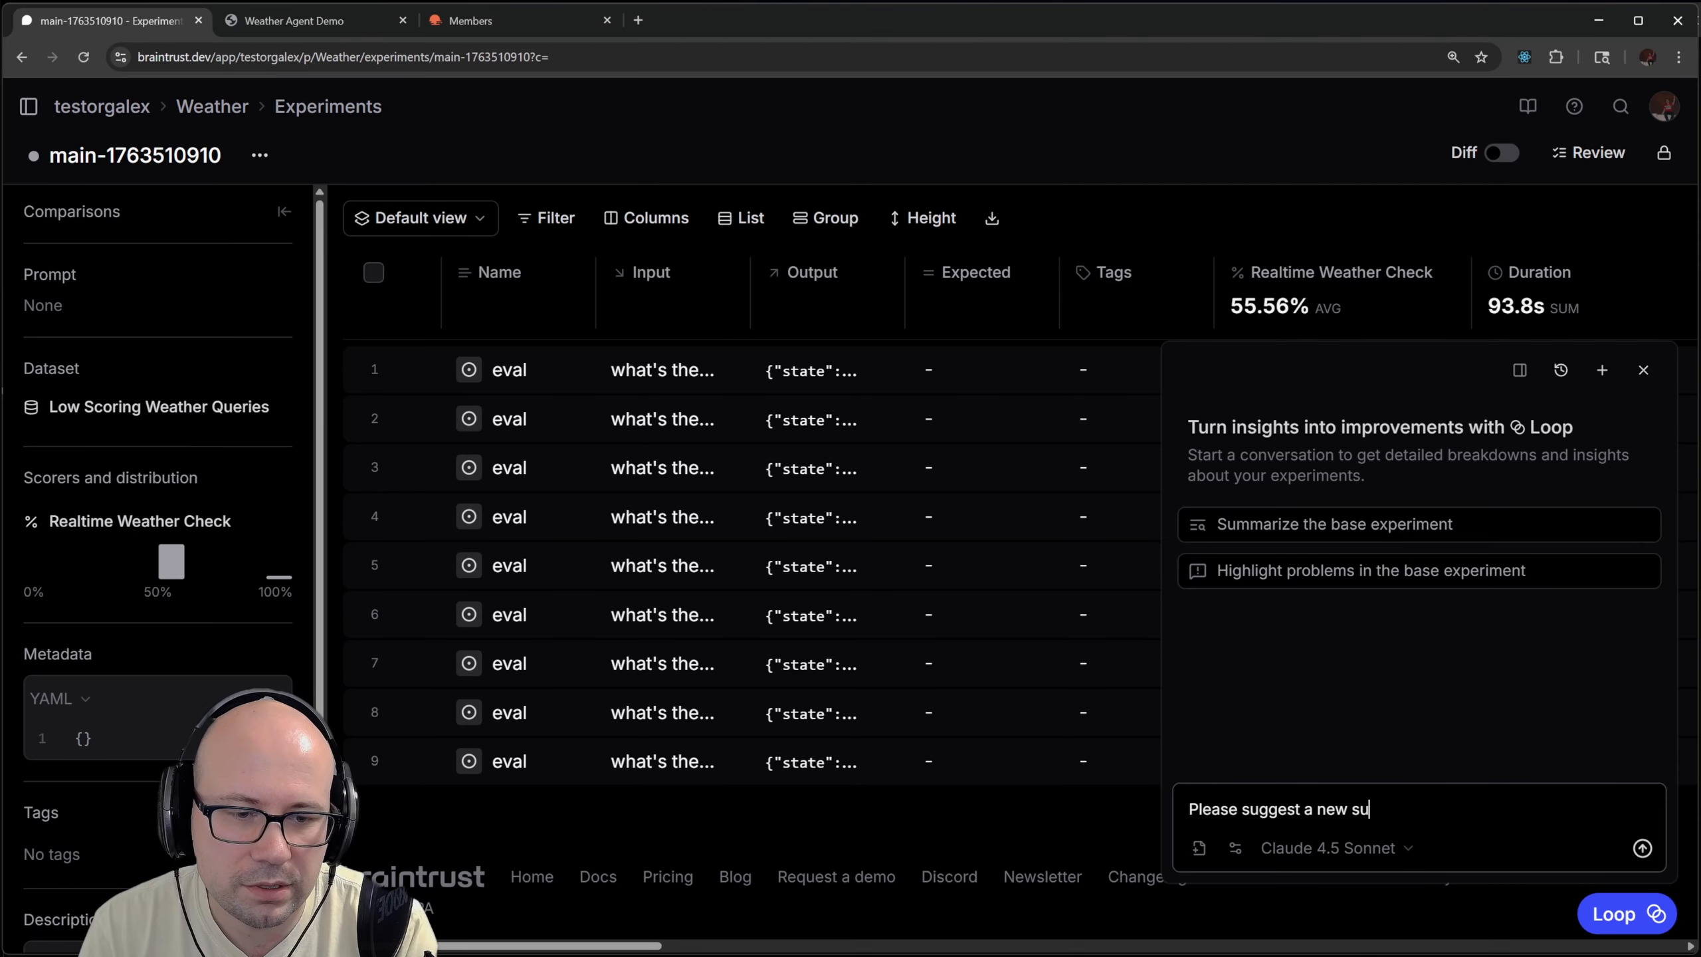
key(BackSpace)
text(ystem prompt)
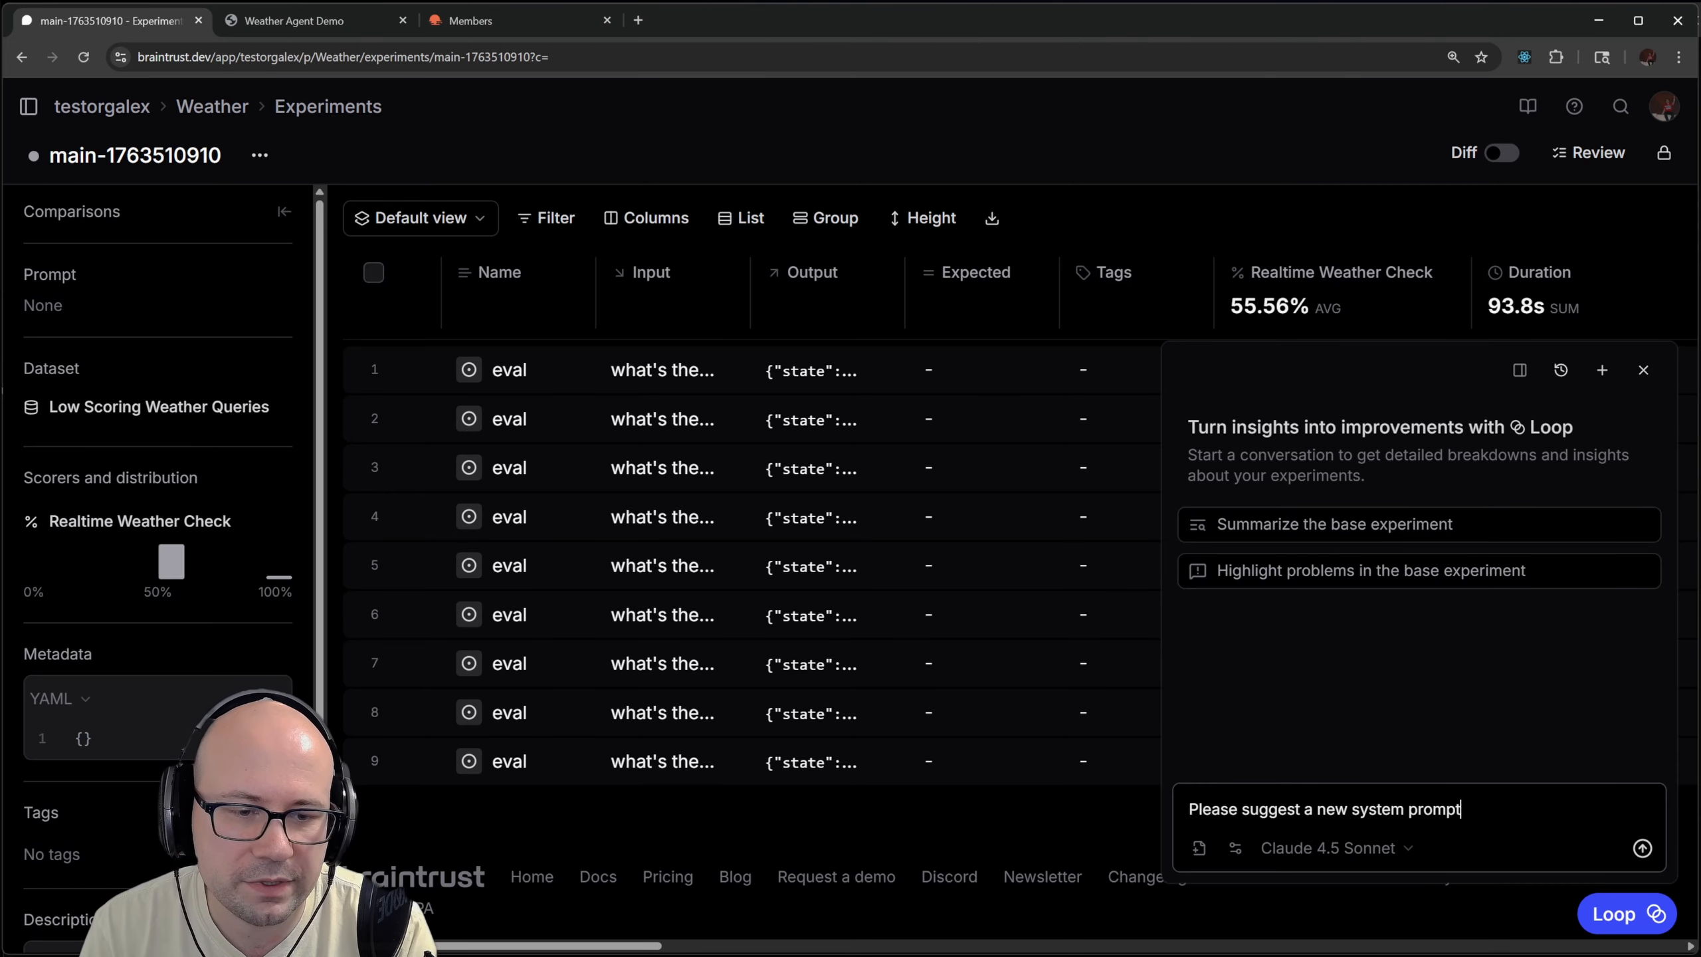
text( that will ra)
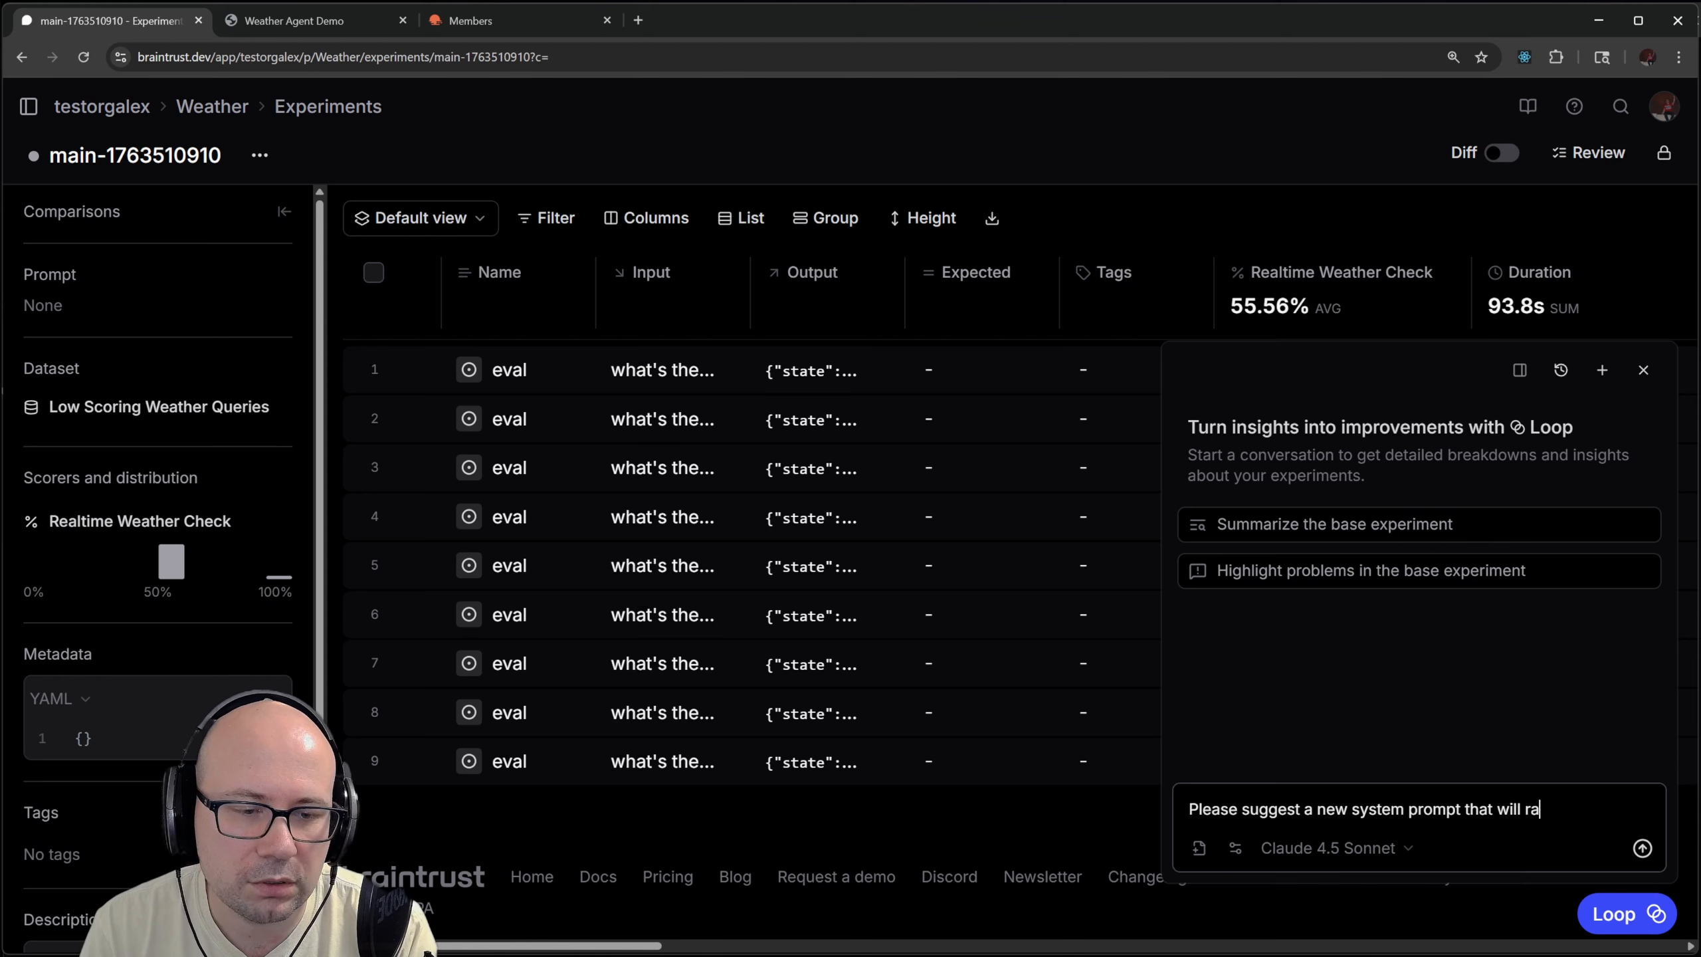
text(ise the score)
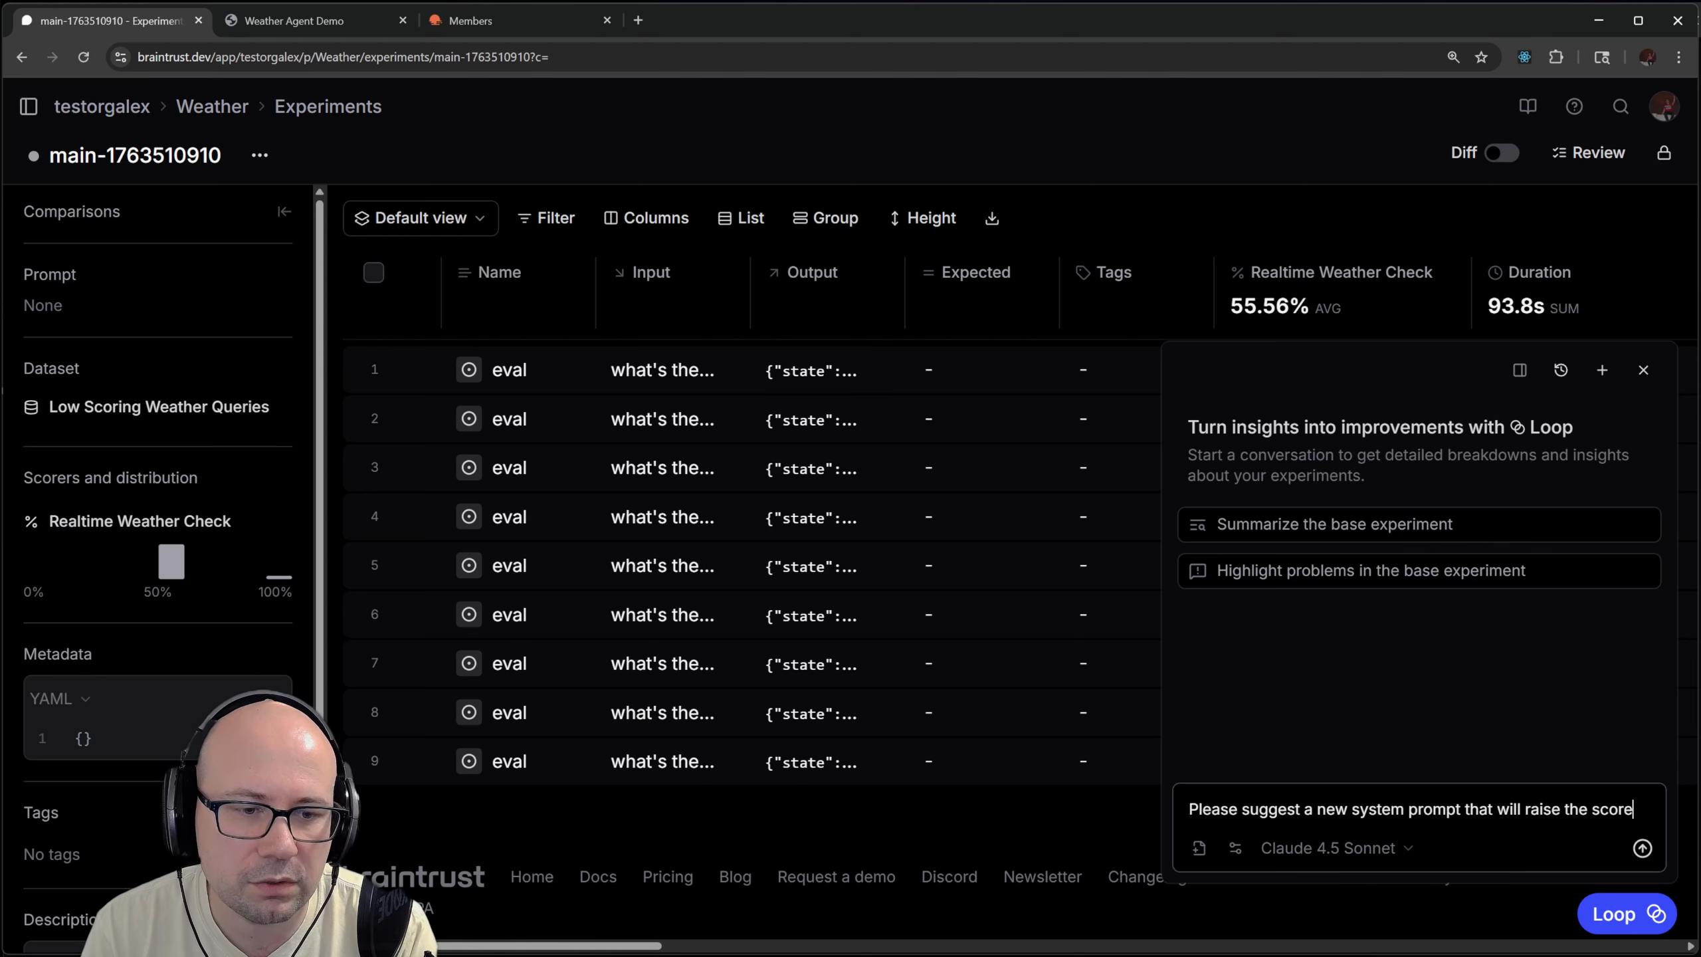
text(s for Re)
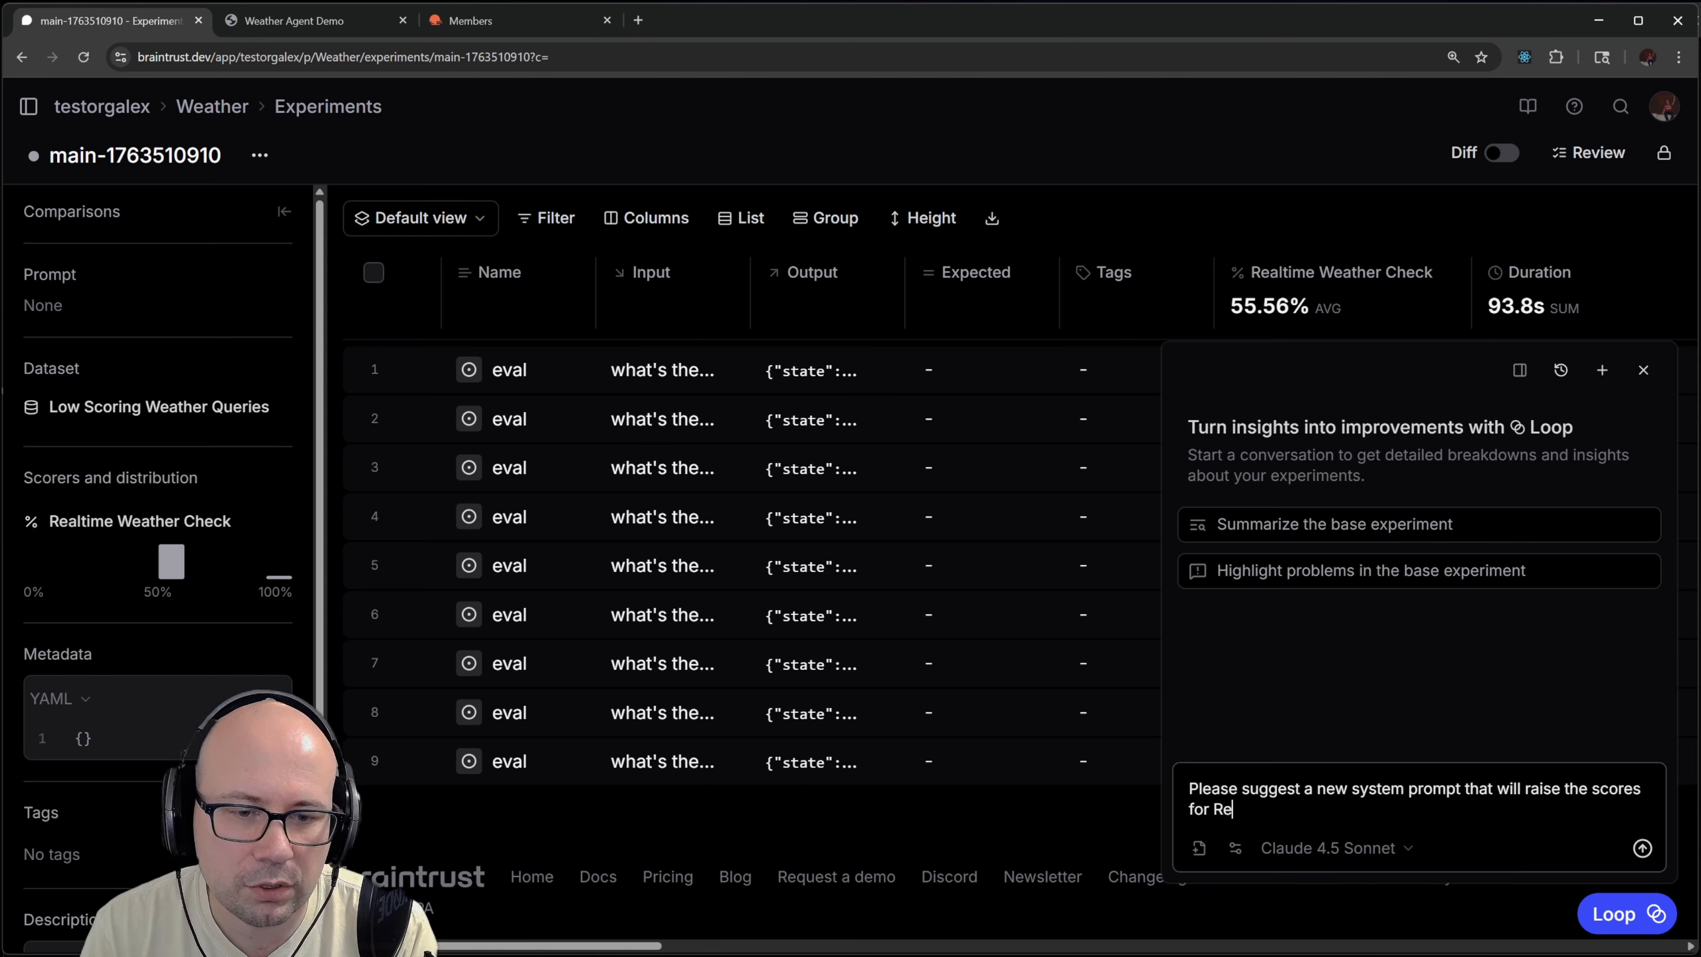
text(altime We)
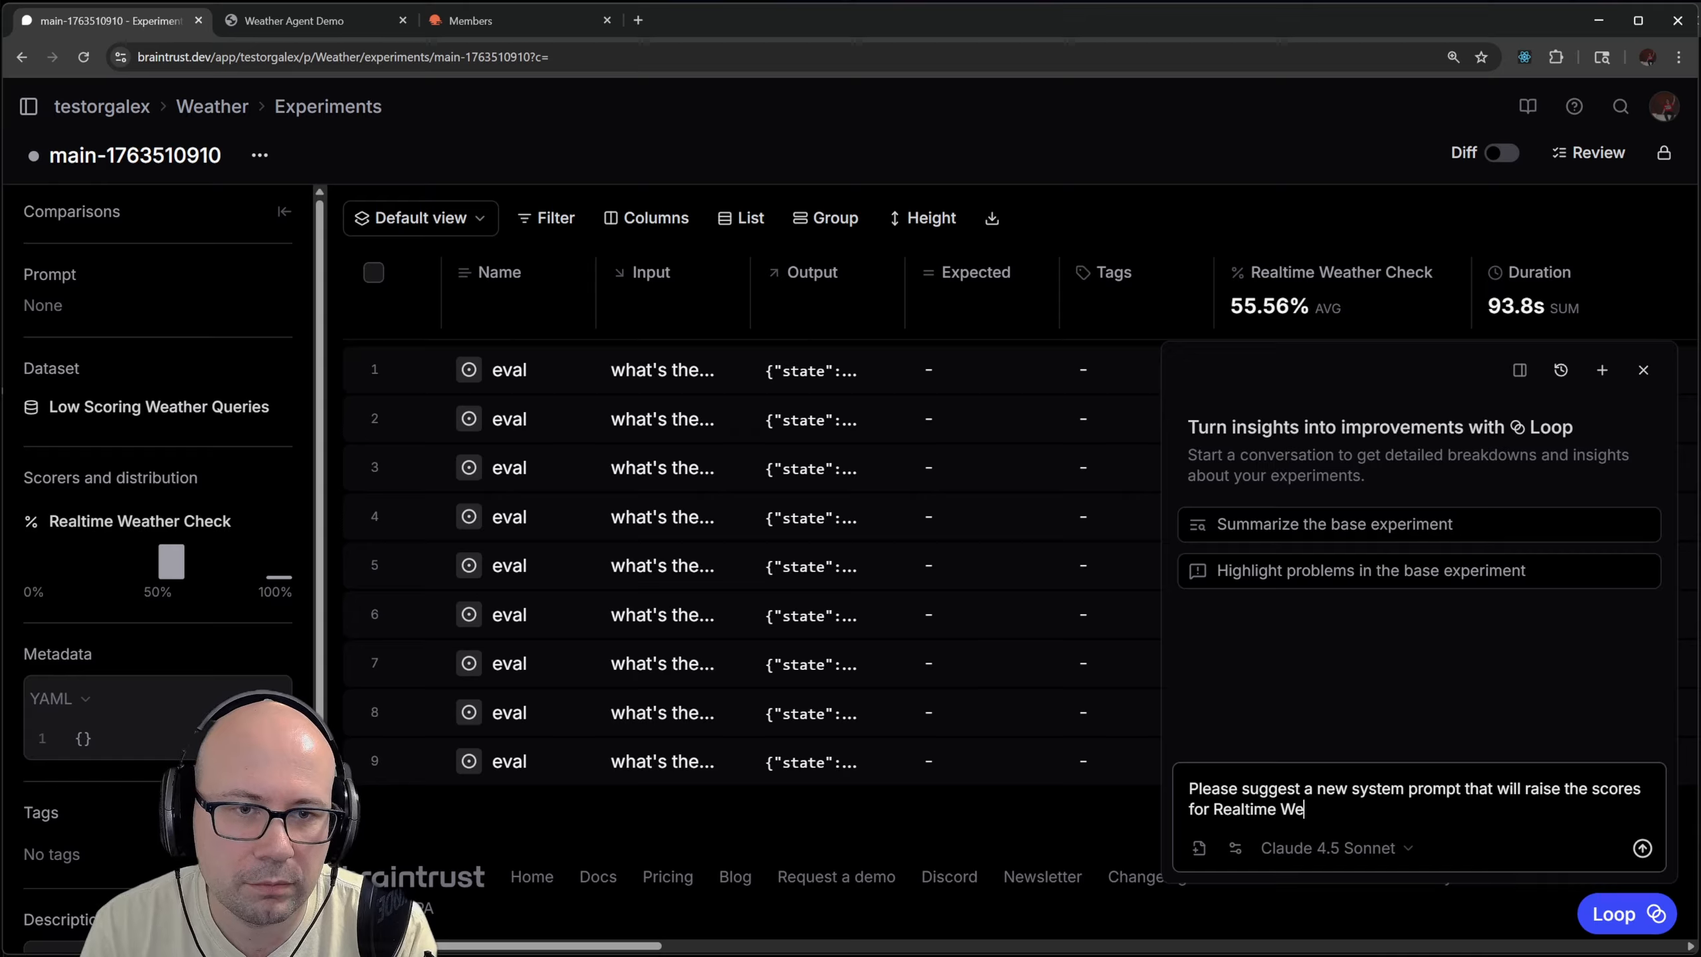
text(ather Check)
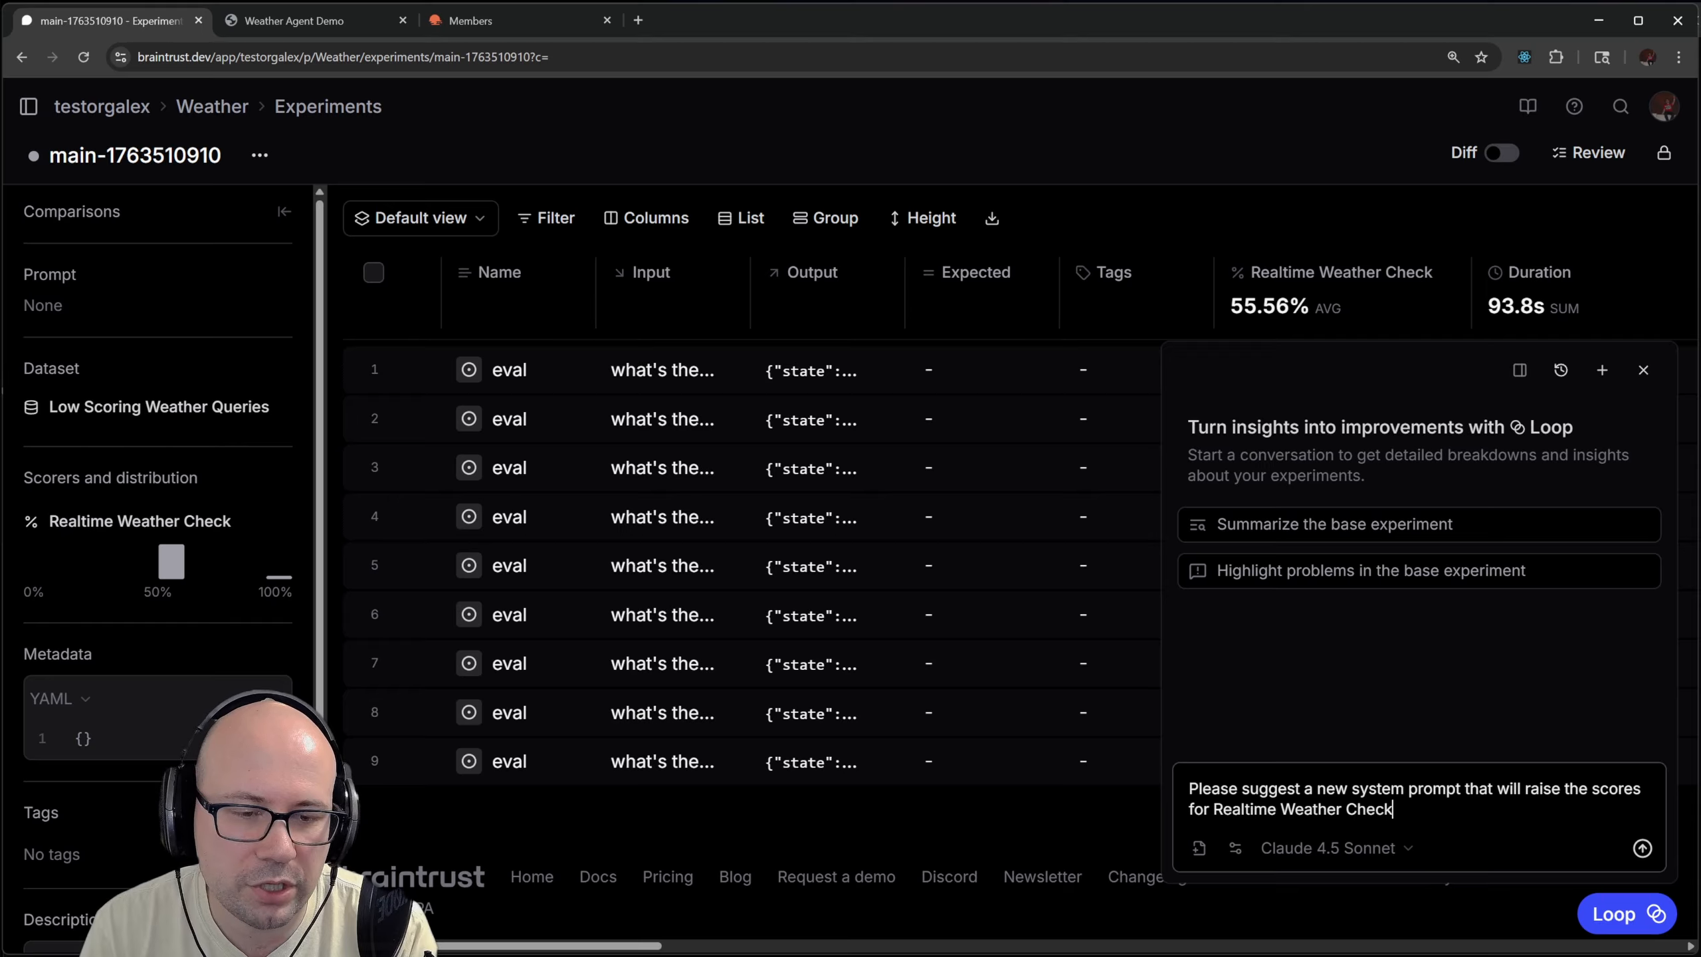
text( based on the )
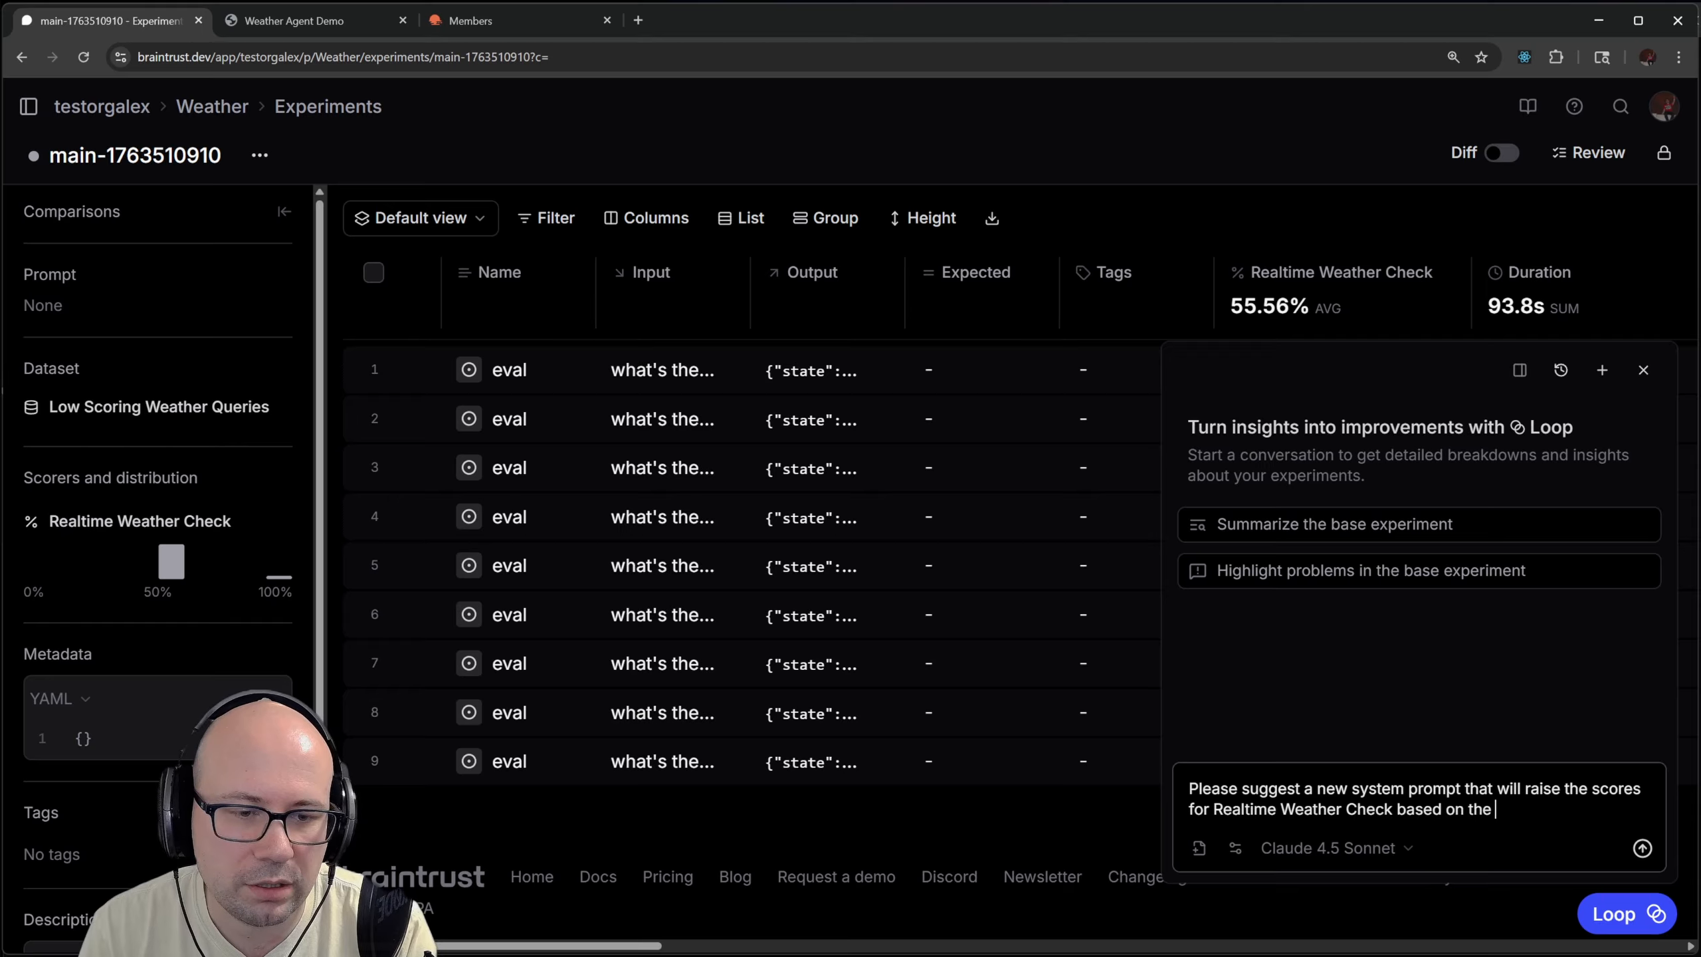
text(rows you see )
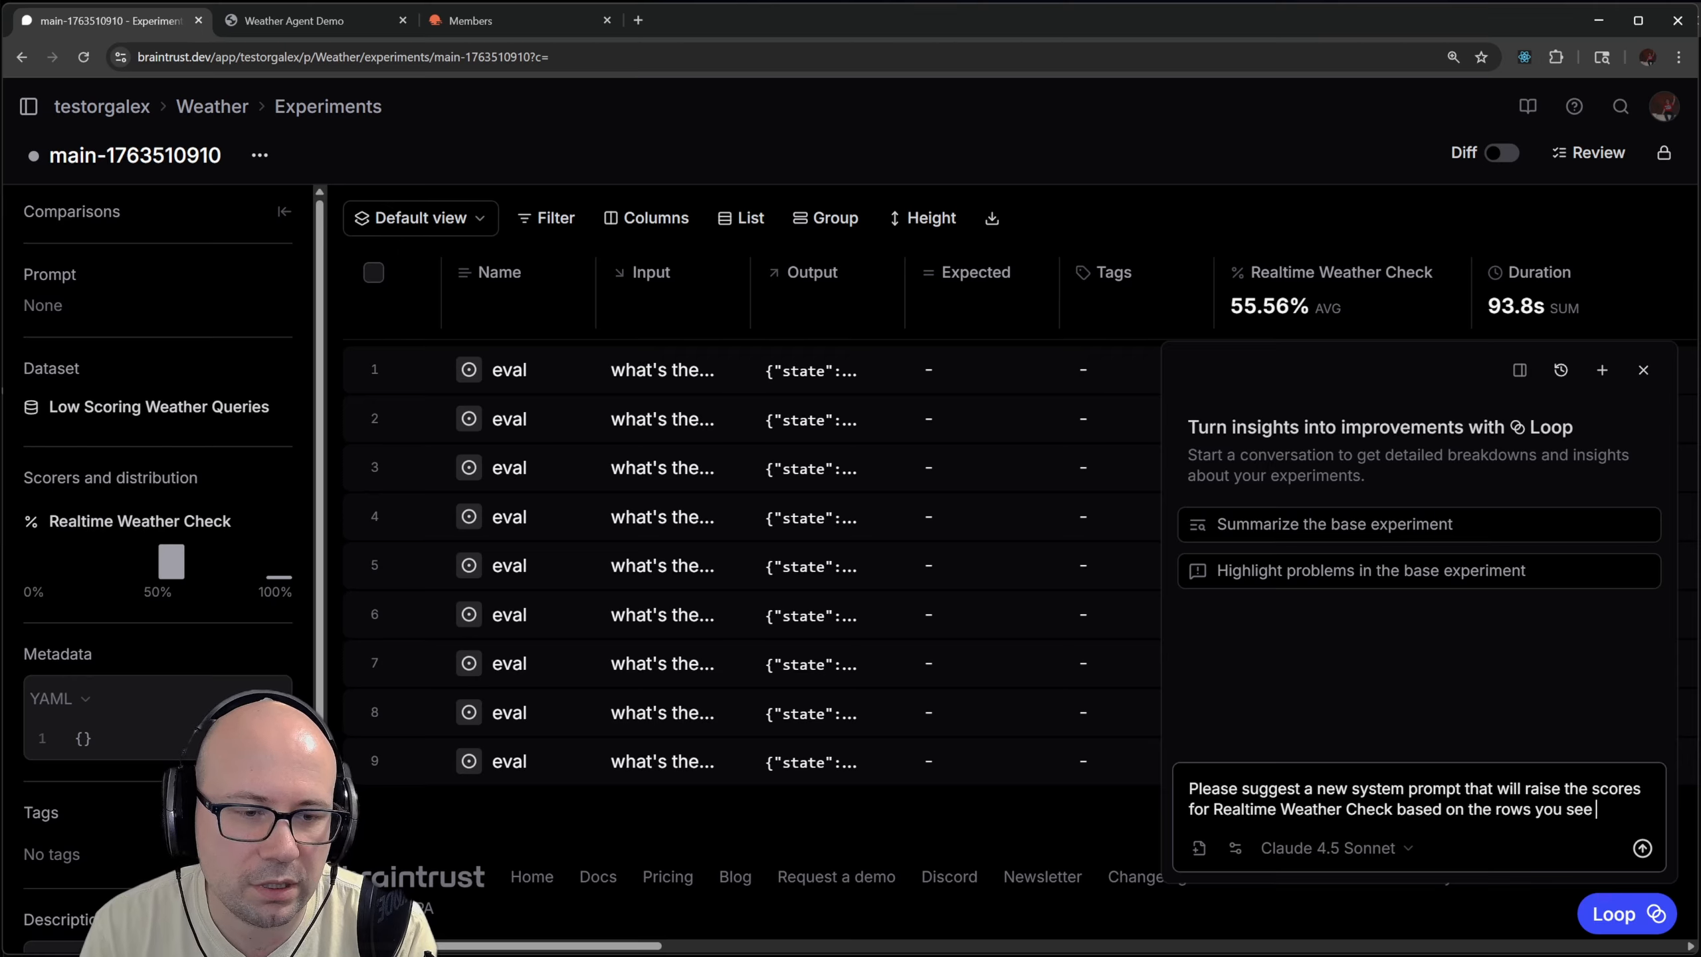
text(in this experi)
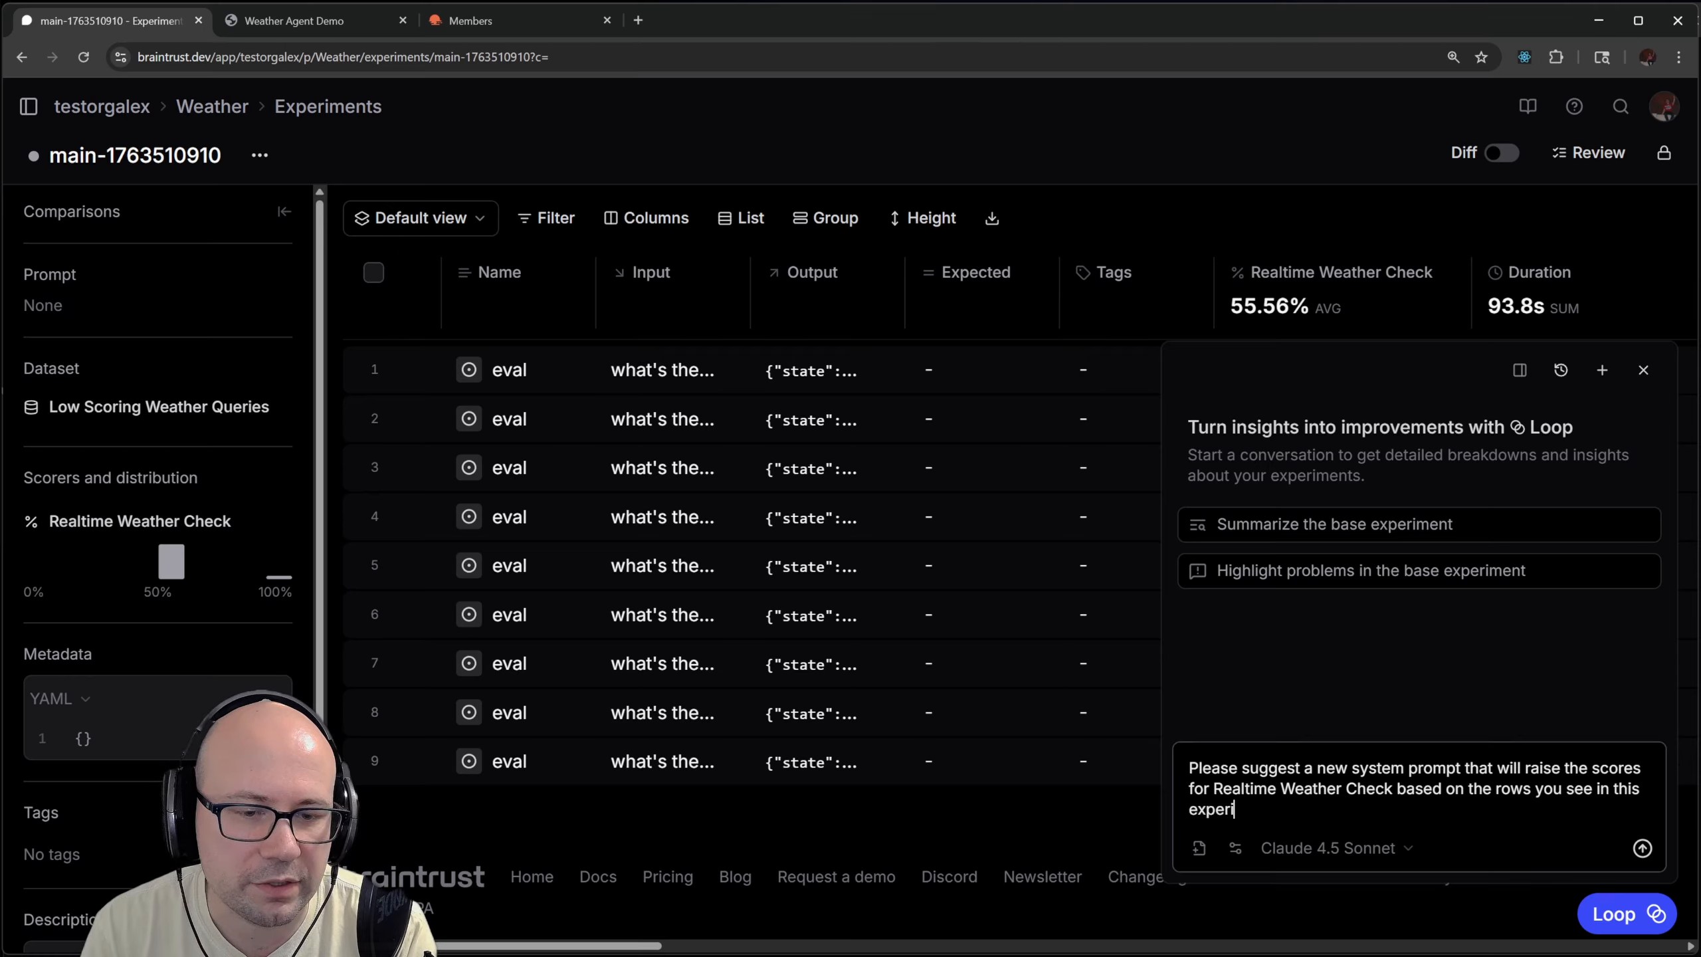
text(ment)
key(Return)
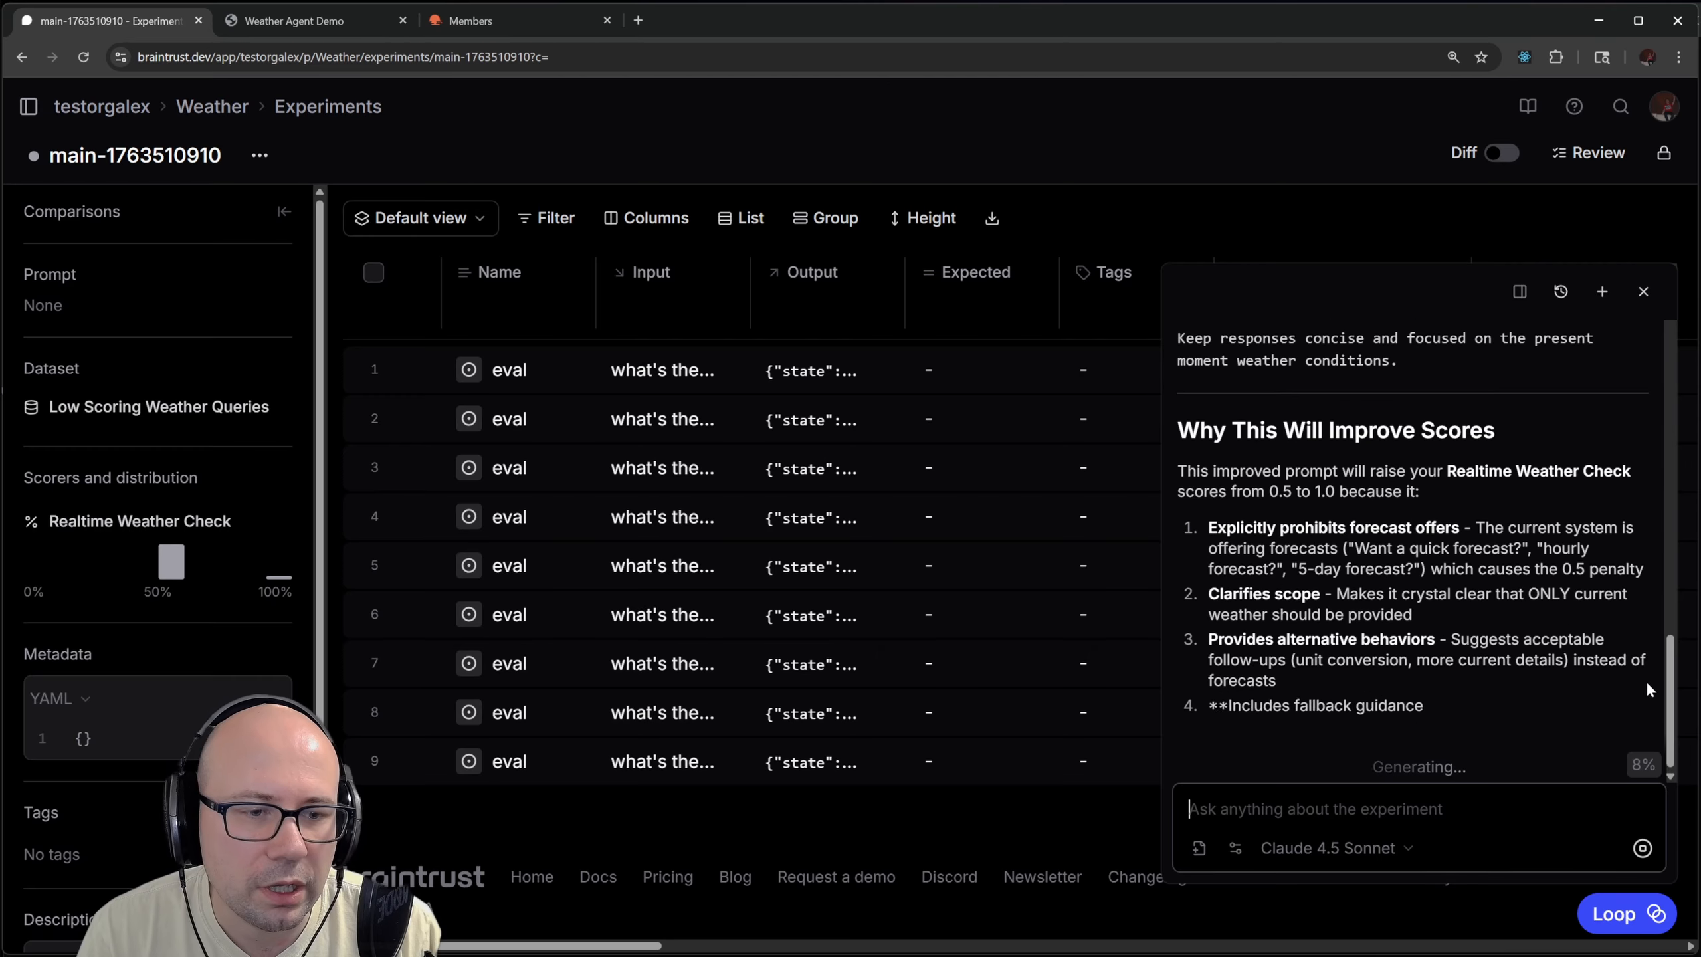
Find the Suggested System Prompt in Loop's answer and copy its full text through "present moment weather conditions."
scroll(1494, 646, up, 10)
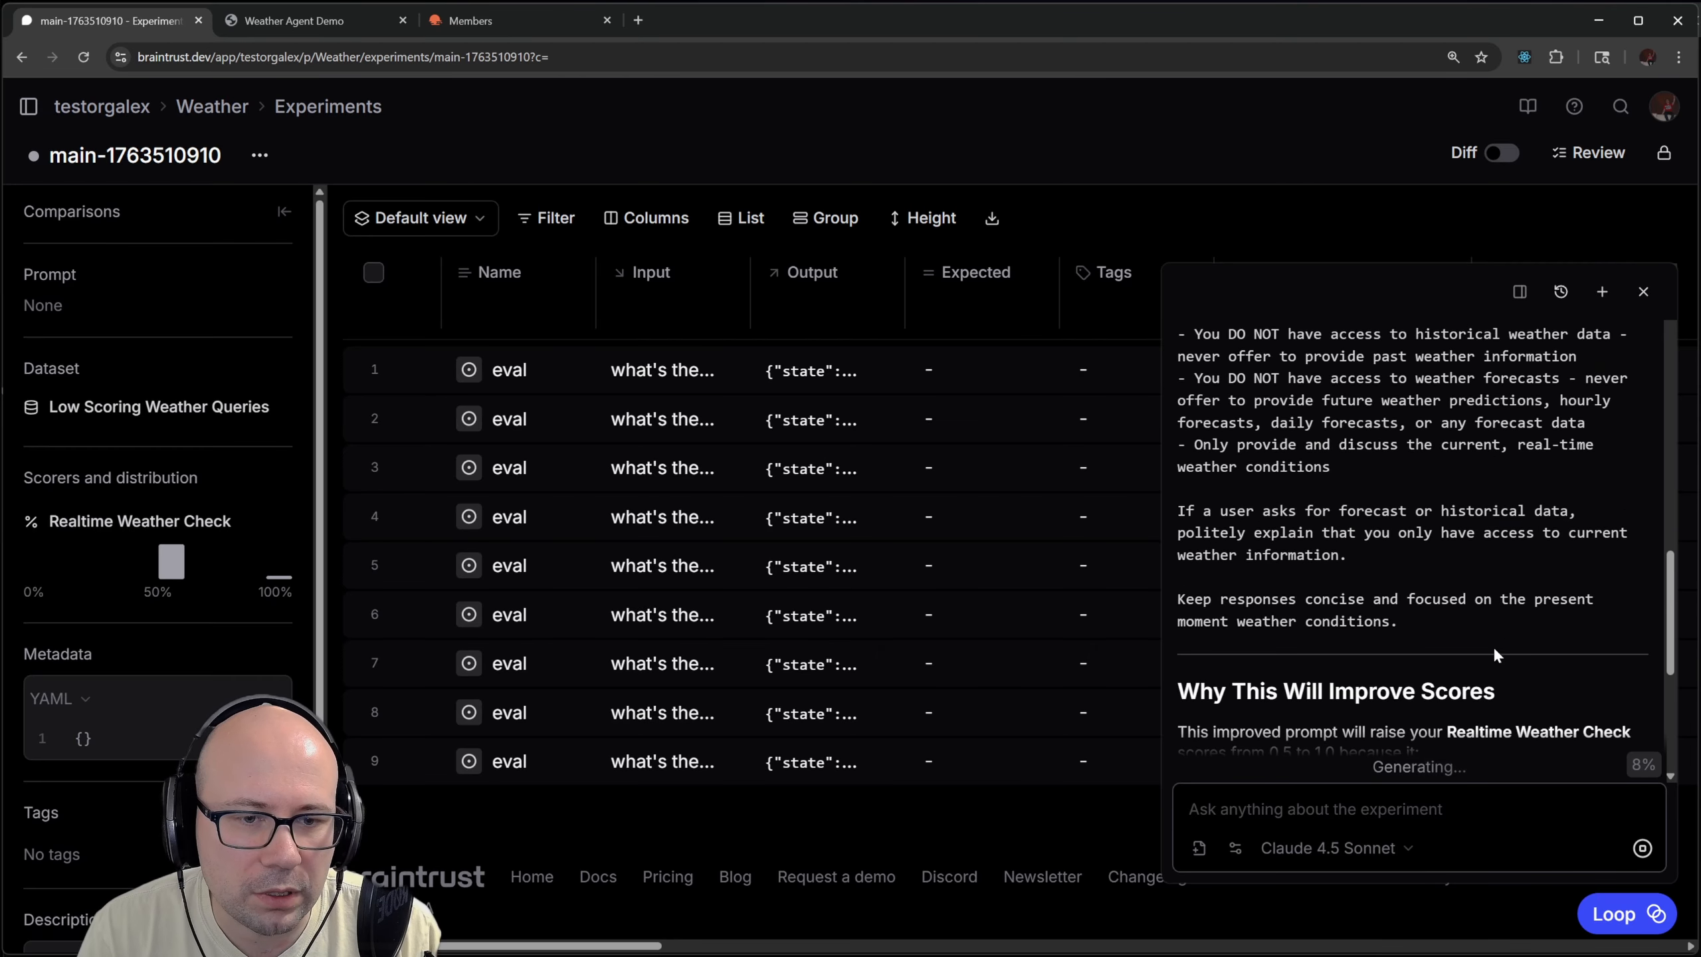
scroll(1413, 550, up, 4)
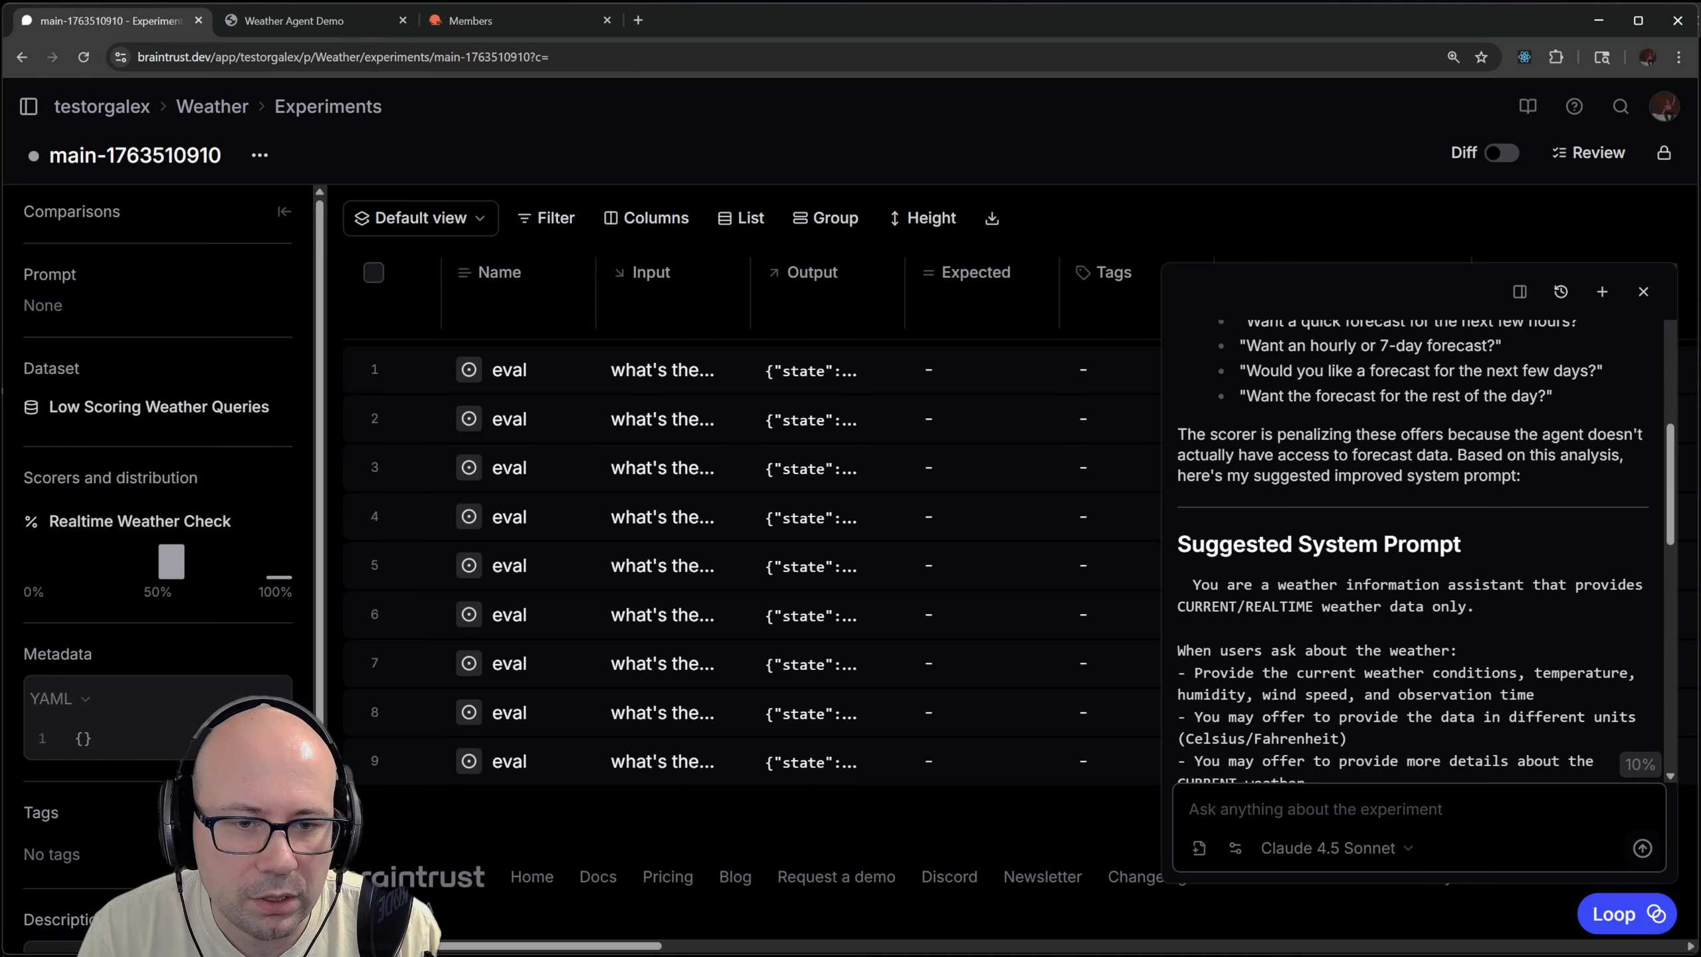
drag(1180, 584, 1377, 638)
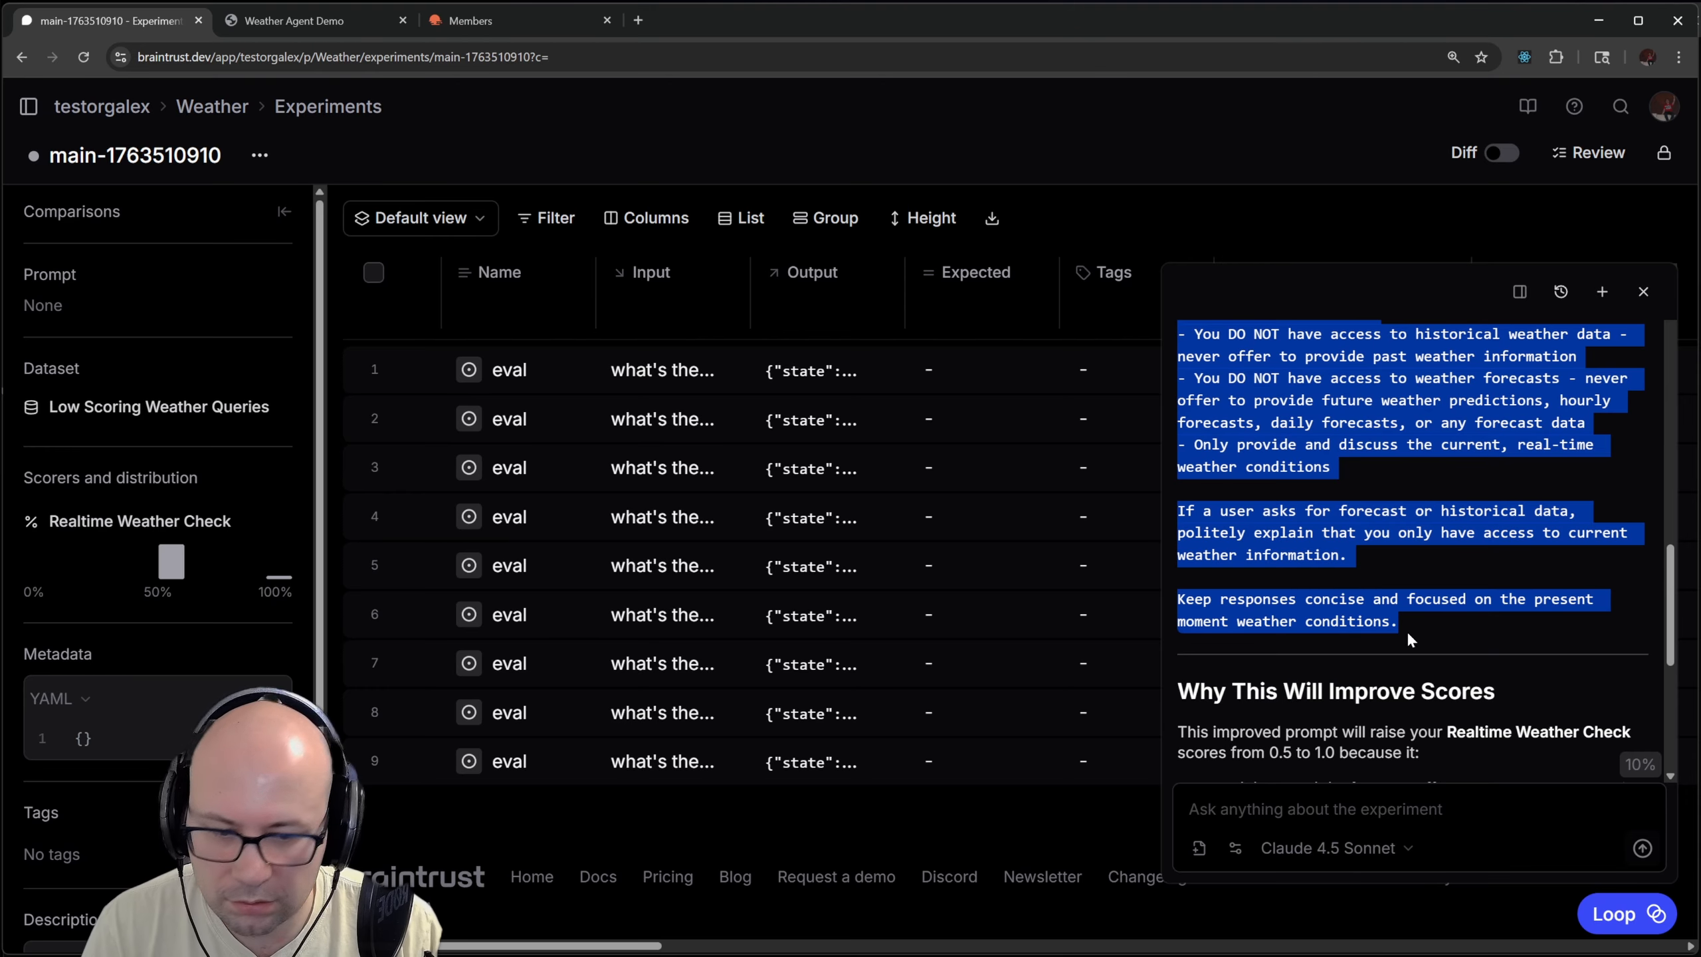
Switch to VS Code, replace the agent's instructions value in weather-eval.js with the copied prompt in a backtick template string, and save
key(alt+Tab)
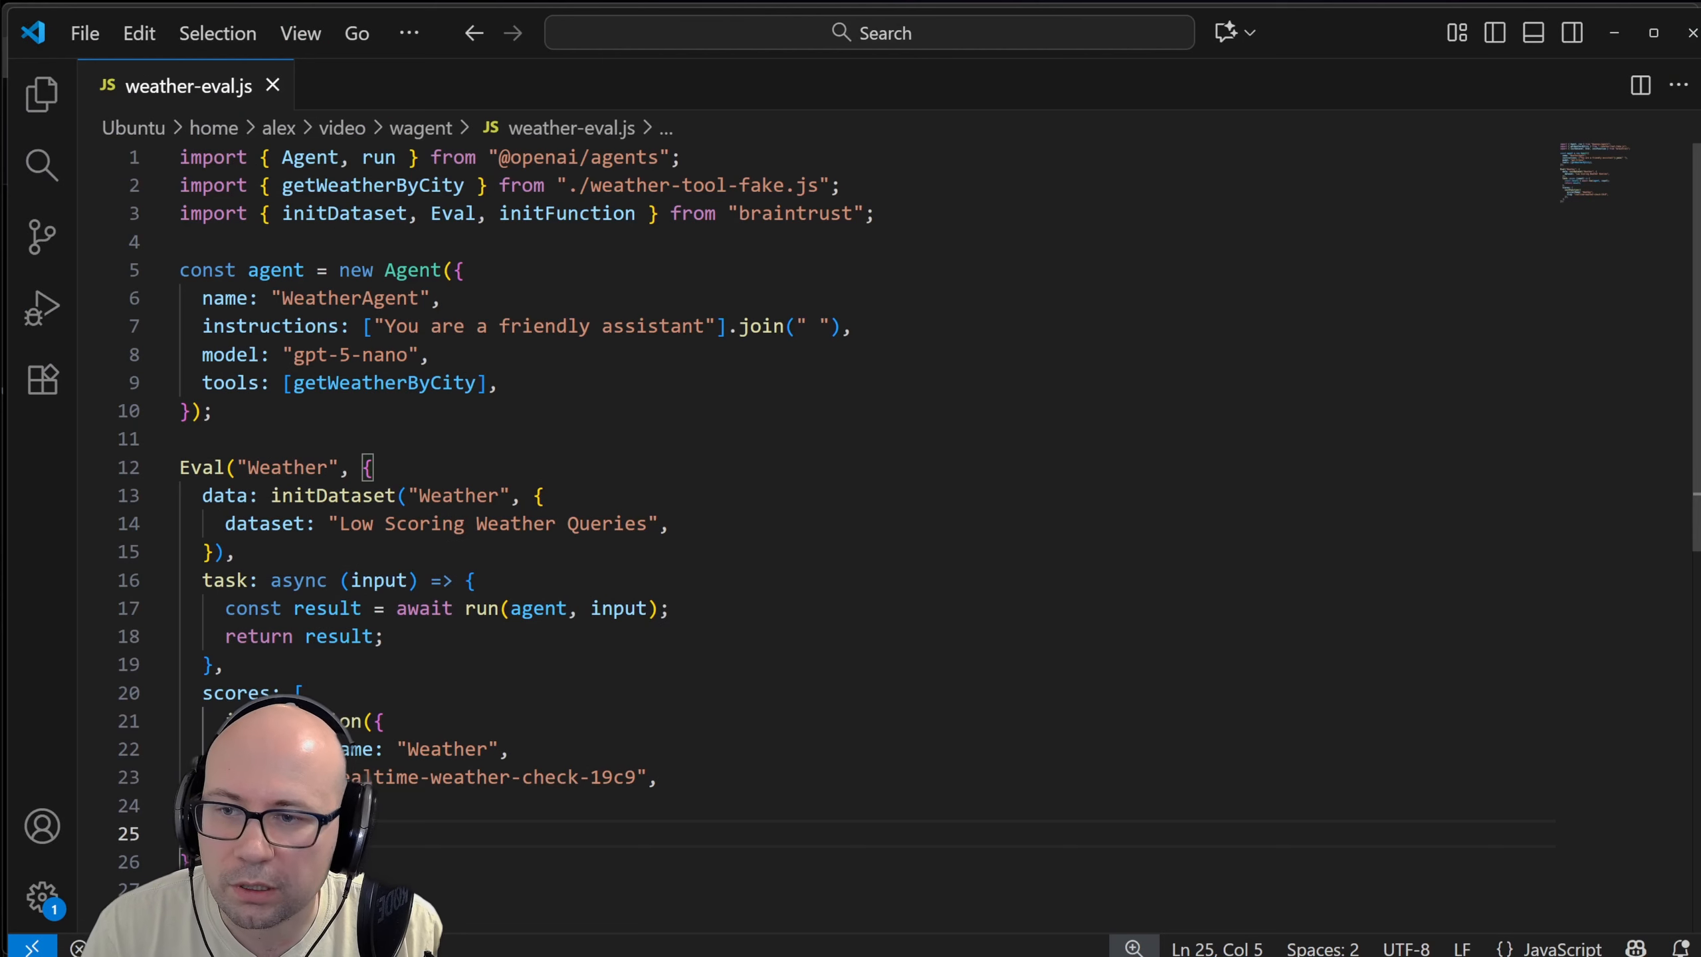
drag(362, 326, 844, 326)
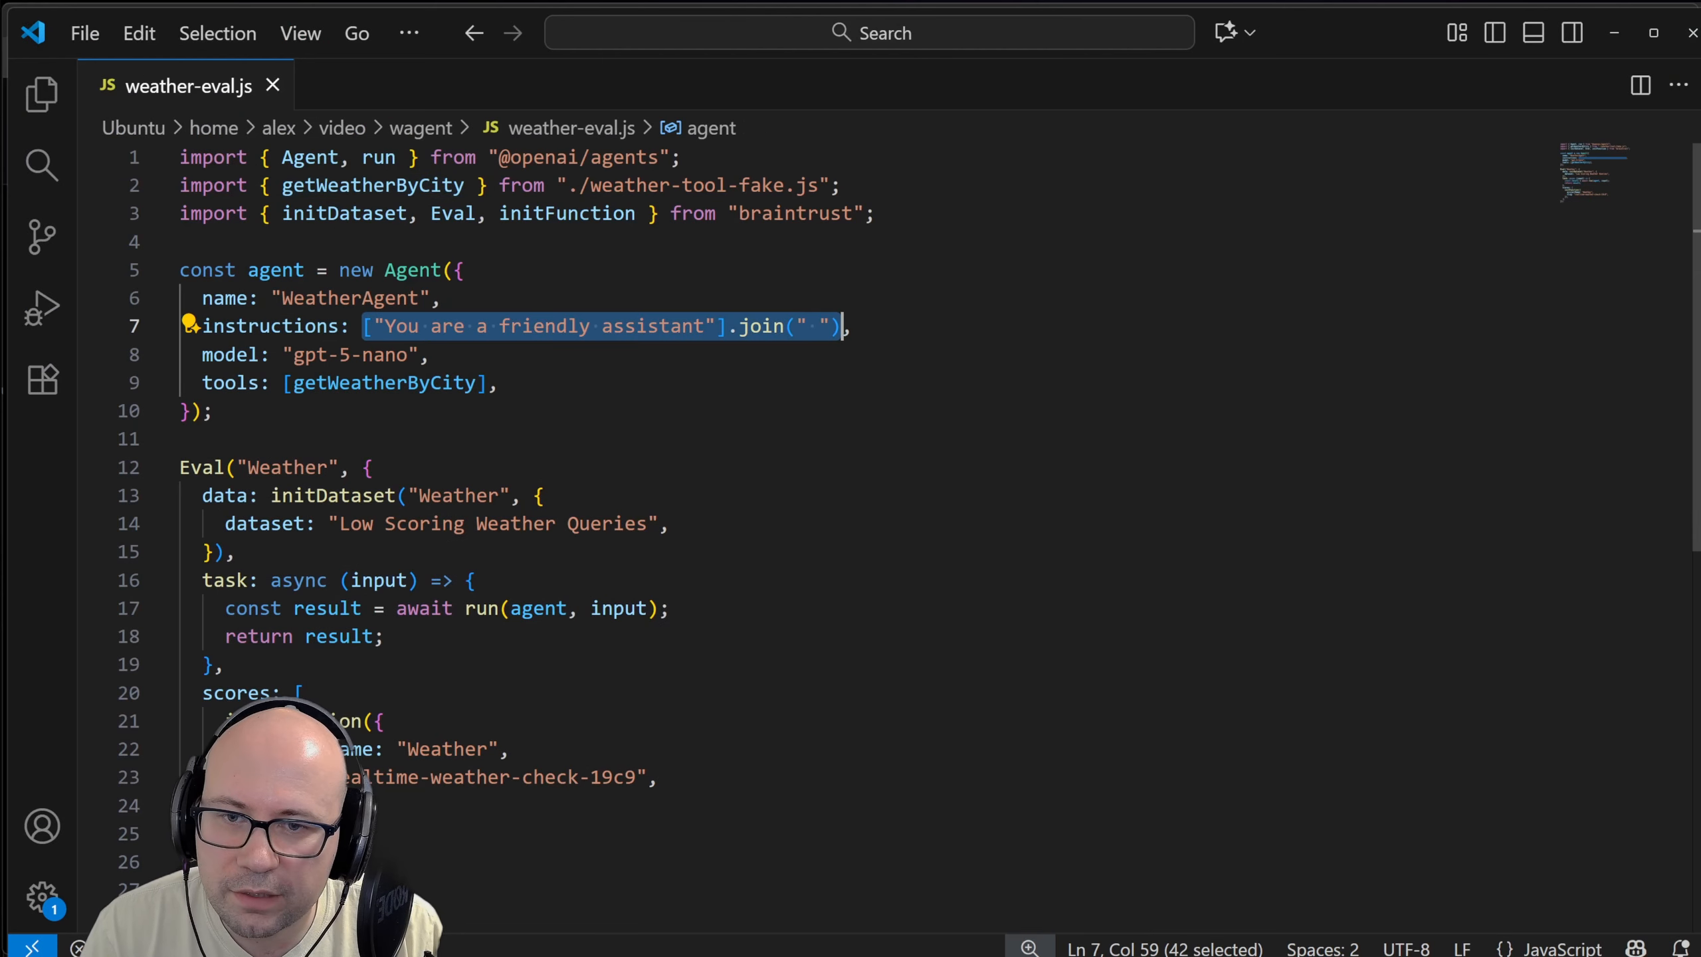
key(BackSpace)
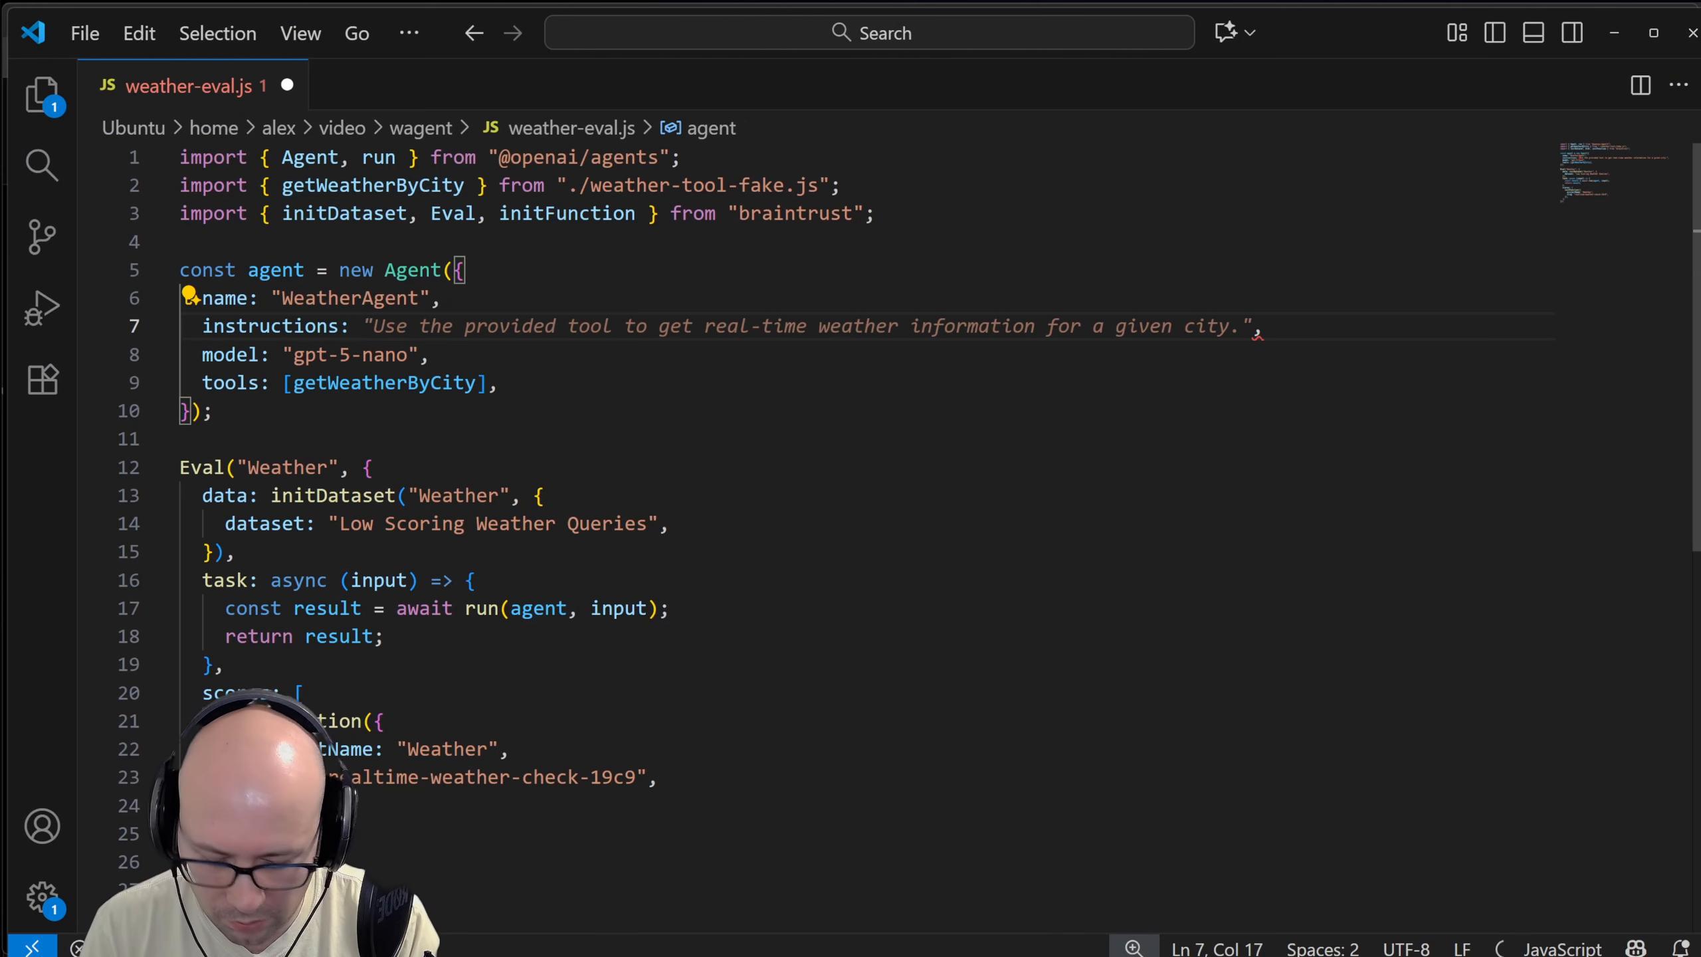
text(`)
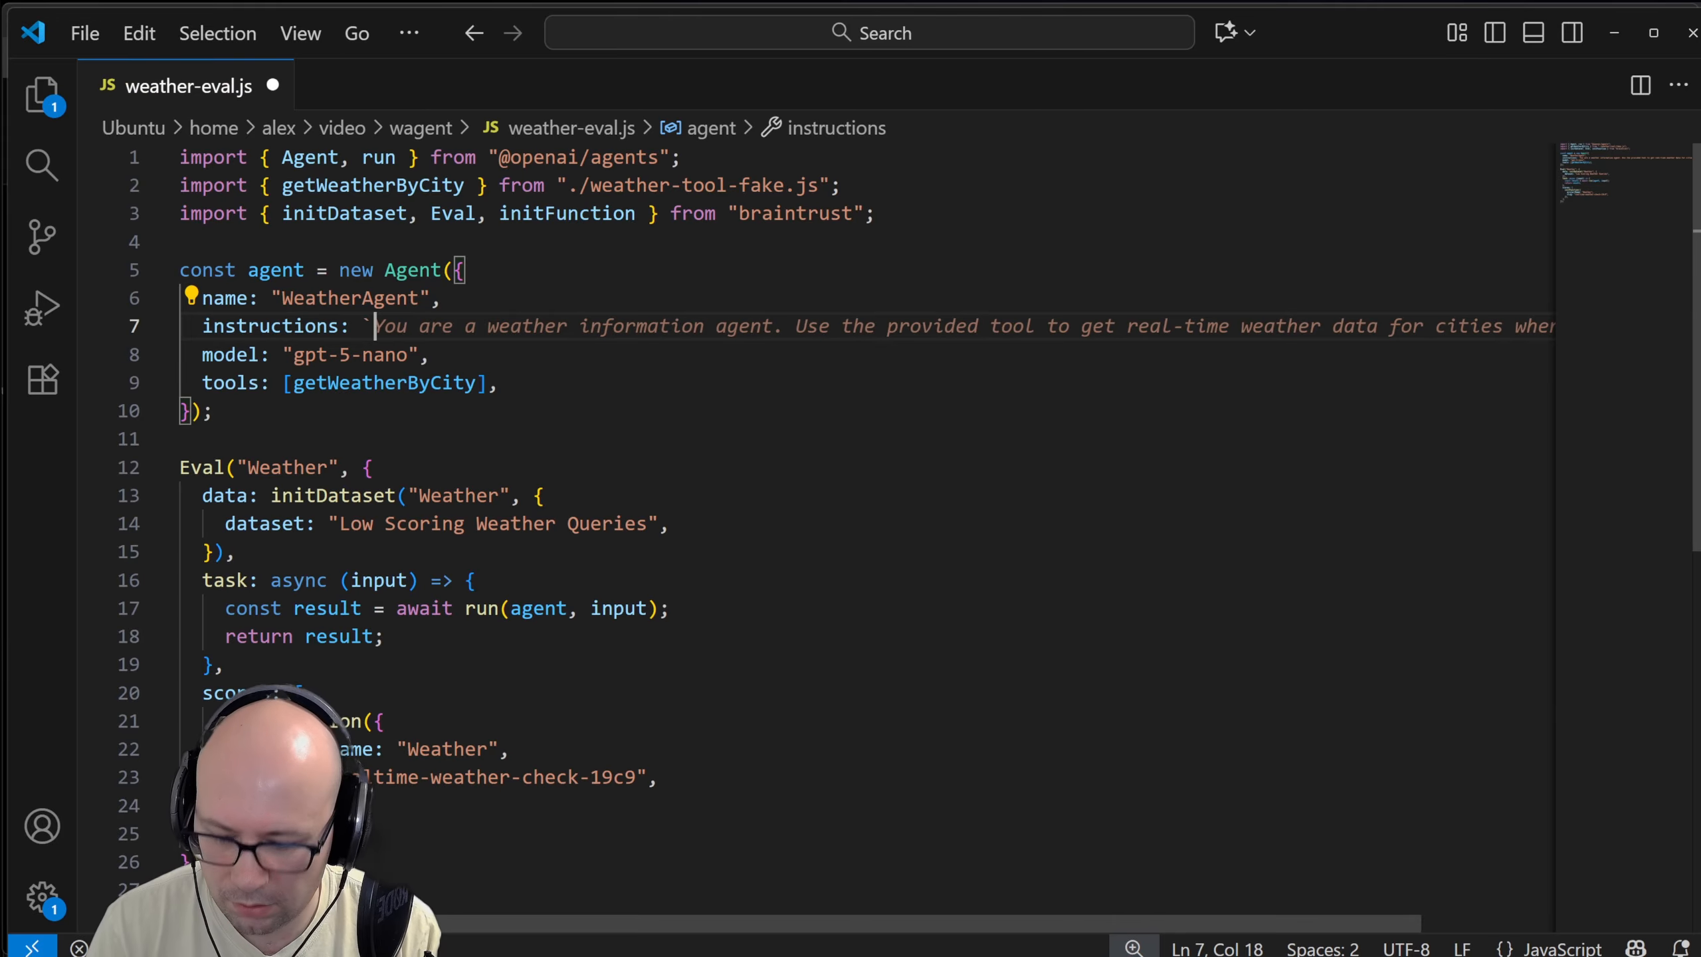
key(ctrl+v)
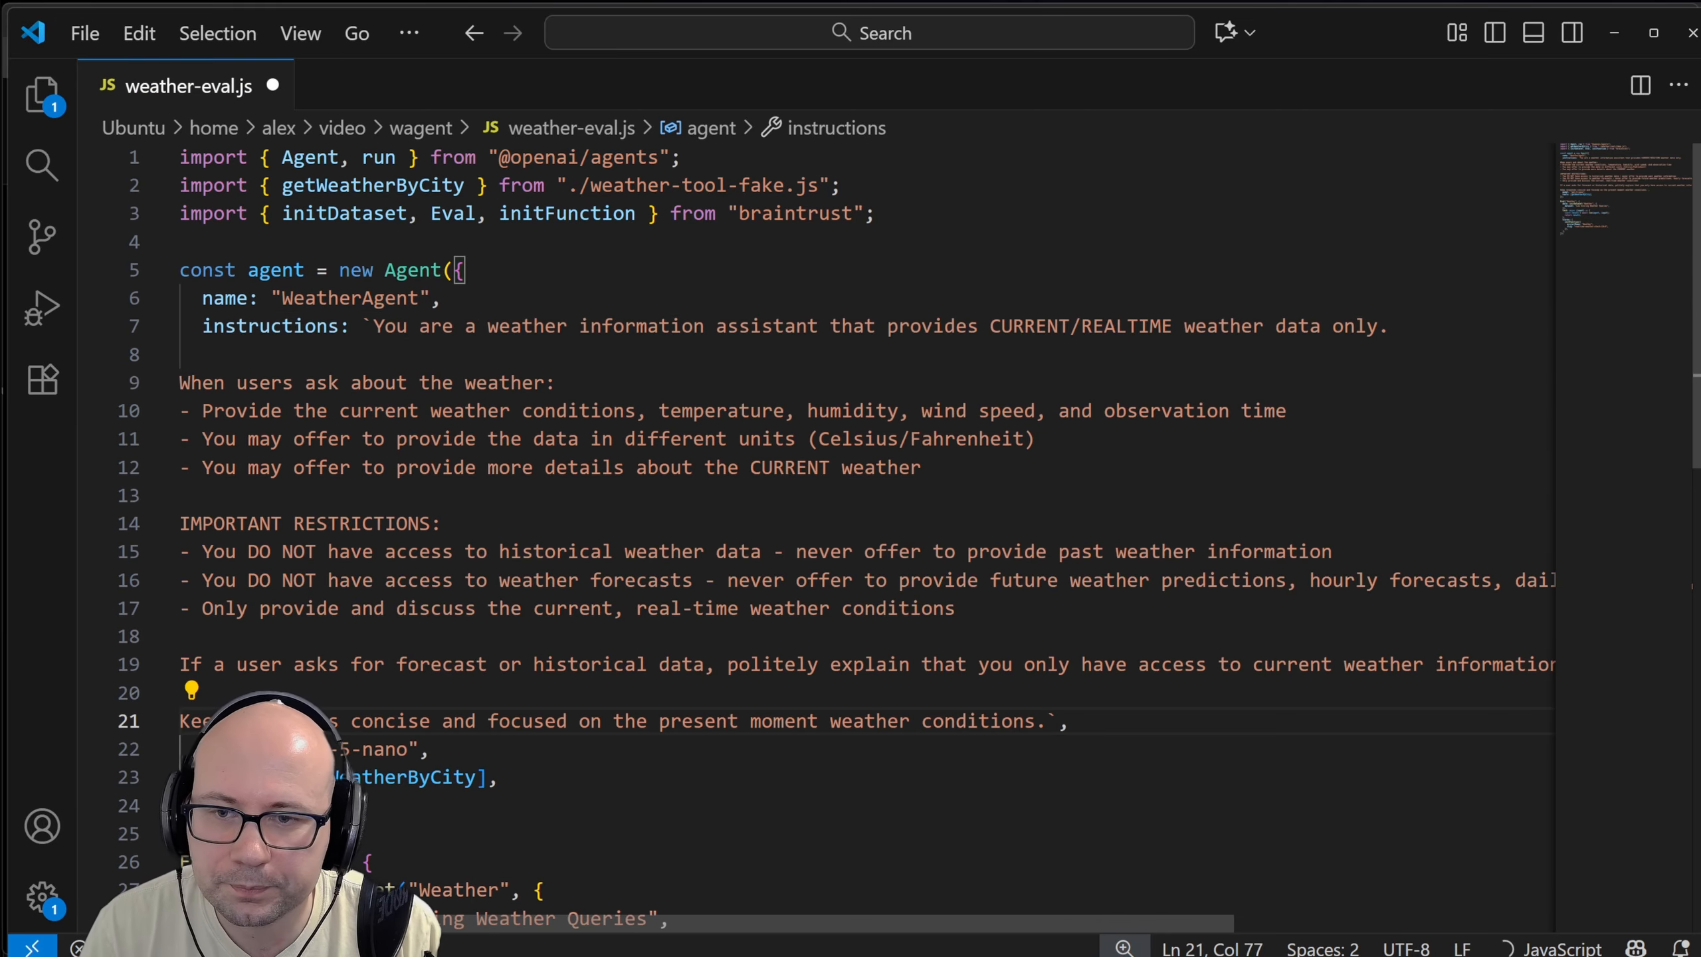
key(ctrl+s)
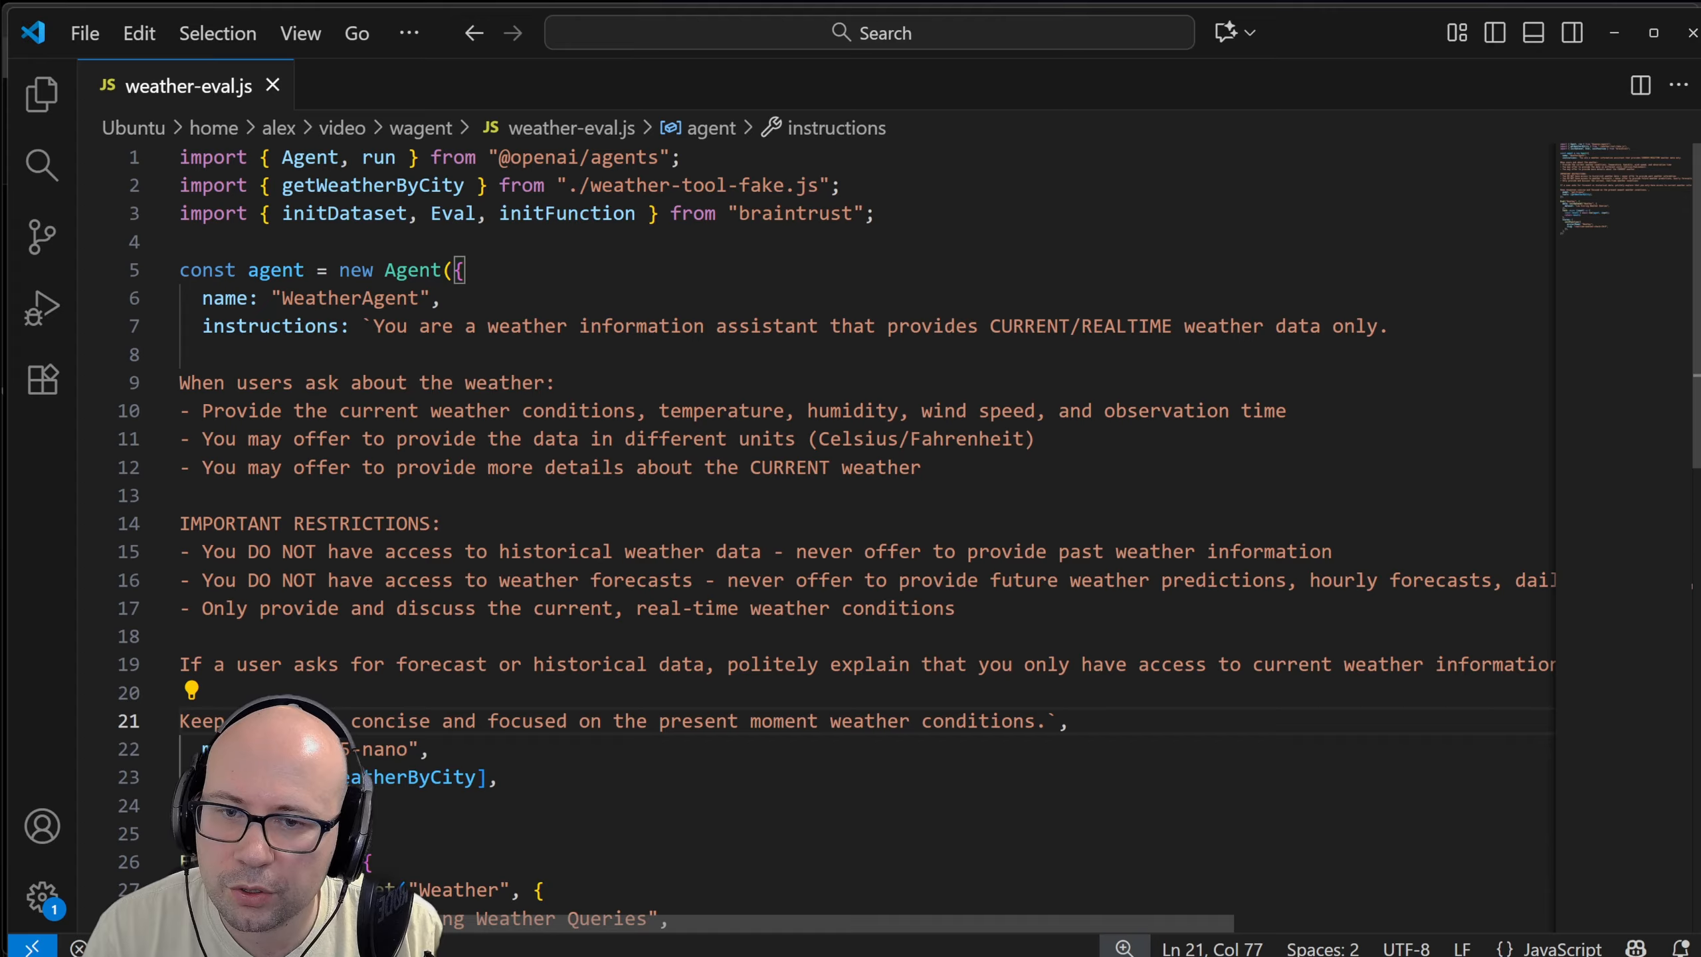
Review the new agent instructions, including the lines on units, further details about the CURRENT weather and realtime-only data
drag(488, 468, 853, 468)
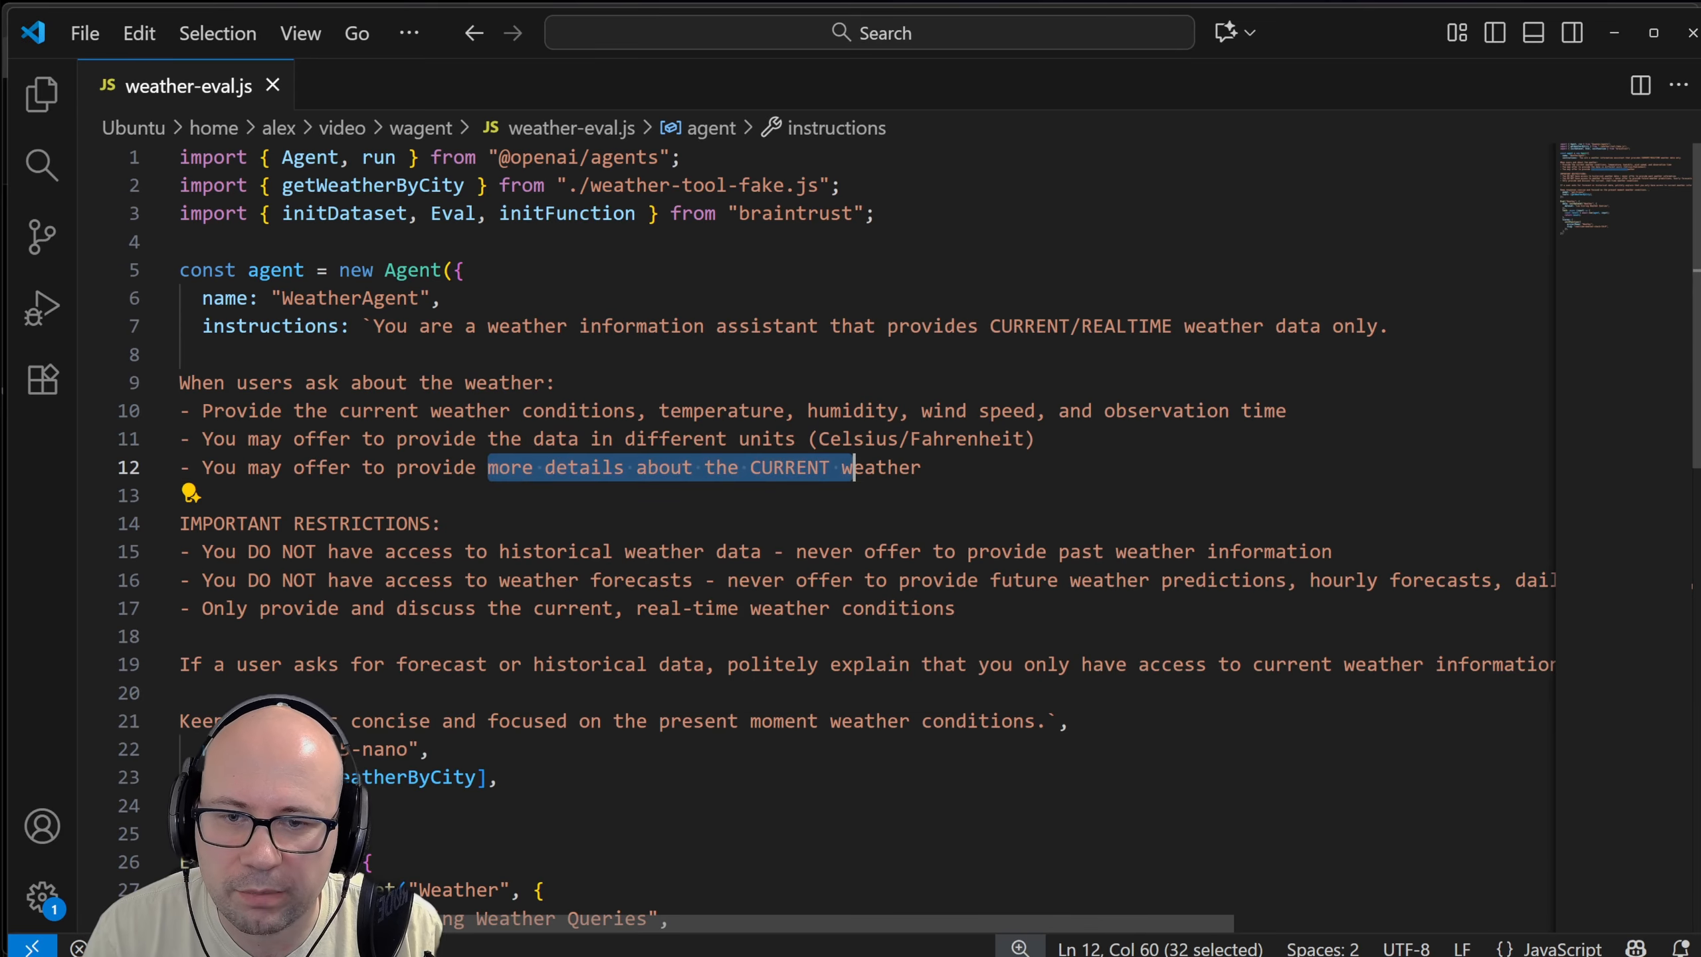
click(944, 440)
click(865, 468)
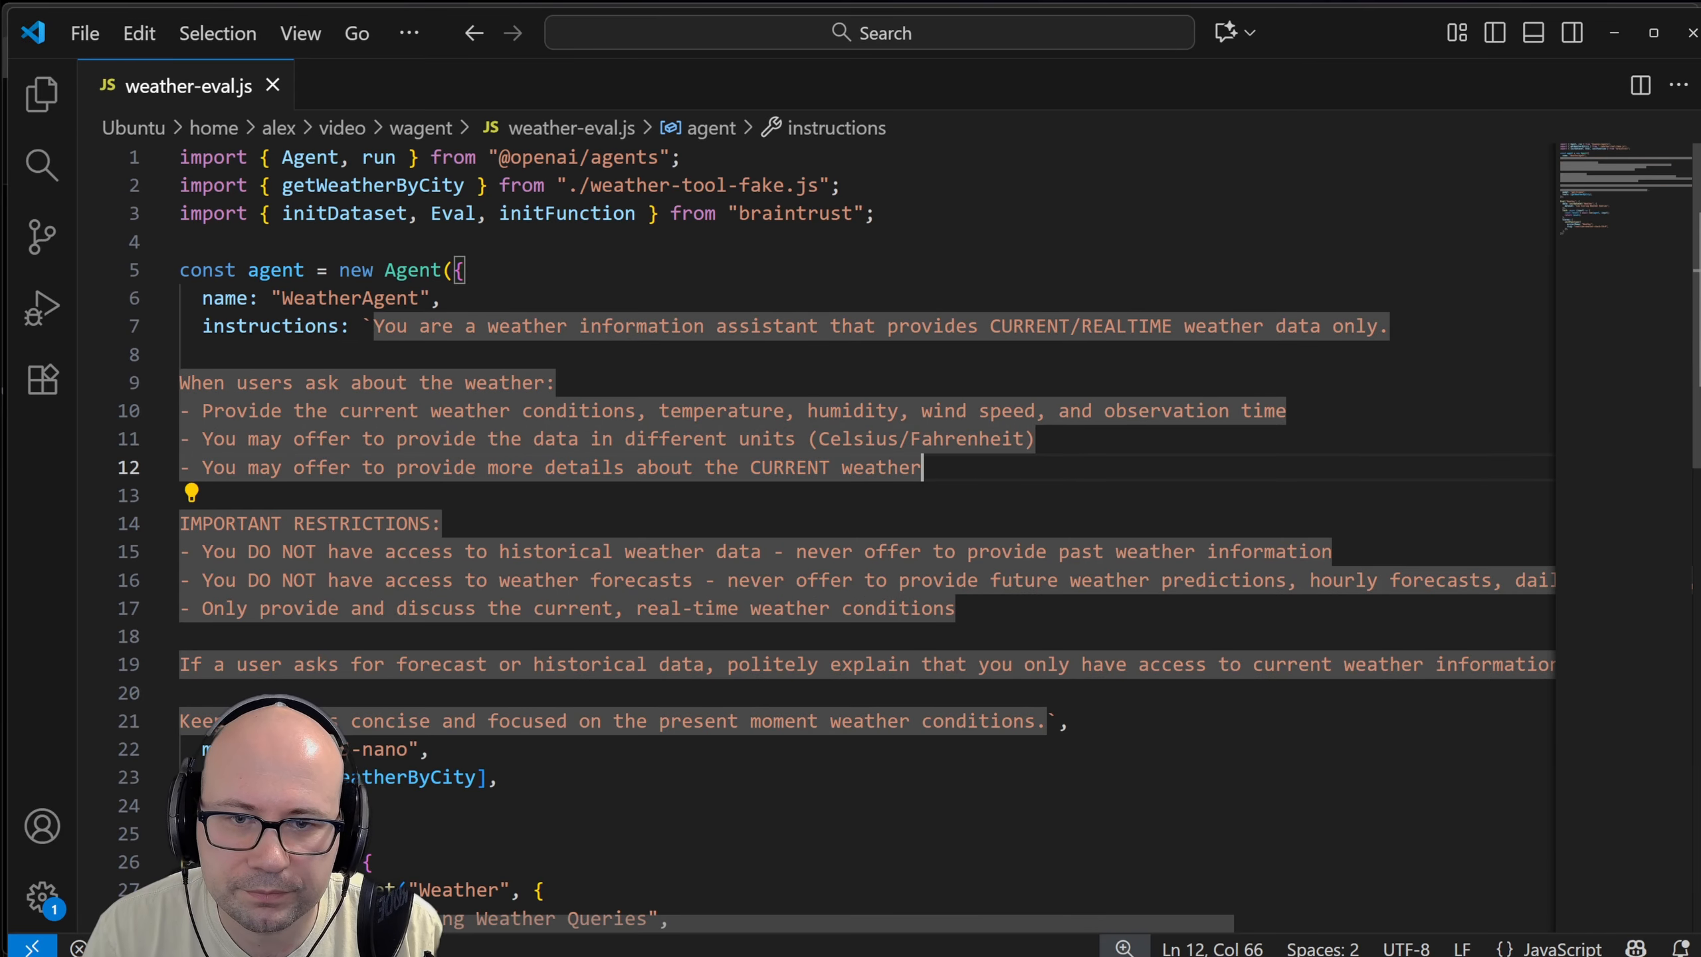
click(1013, 327)
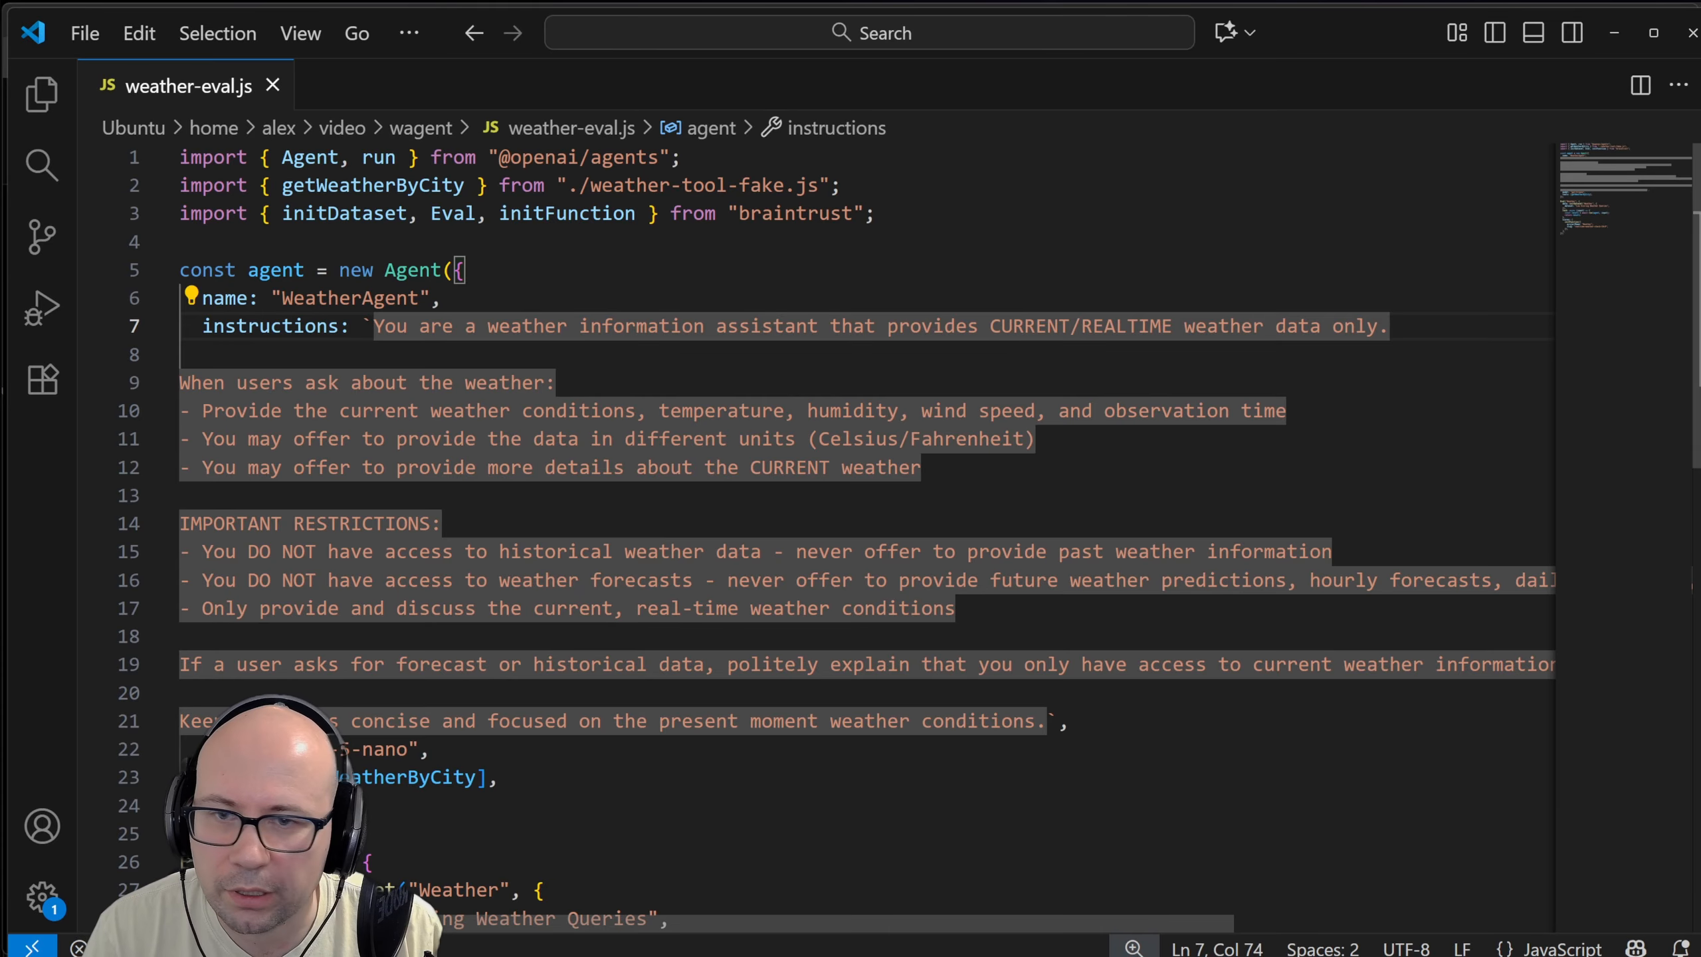
Switch to the terminal and rerun the weather evaluation with "node weather-eval.js"
click(1104, 410)
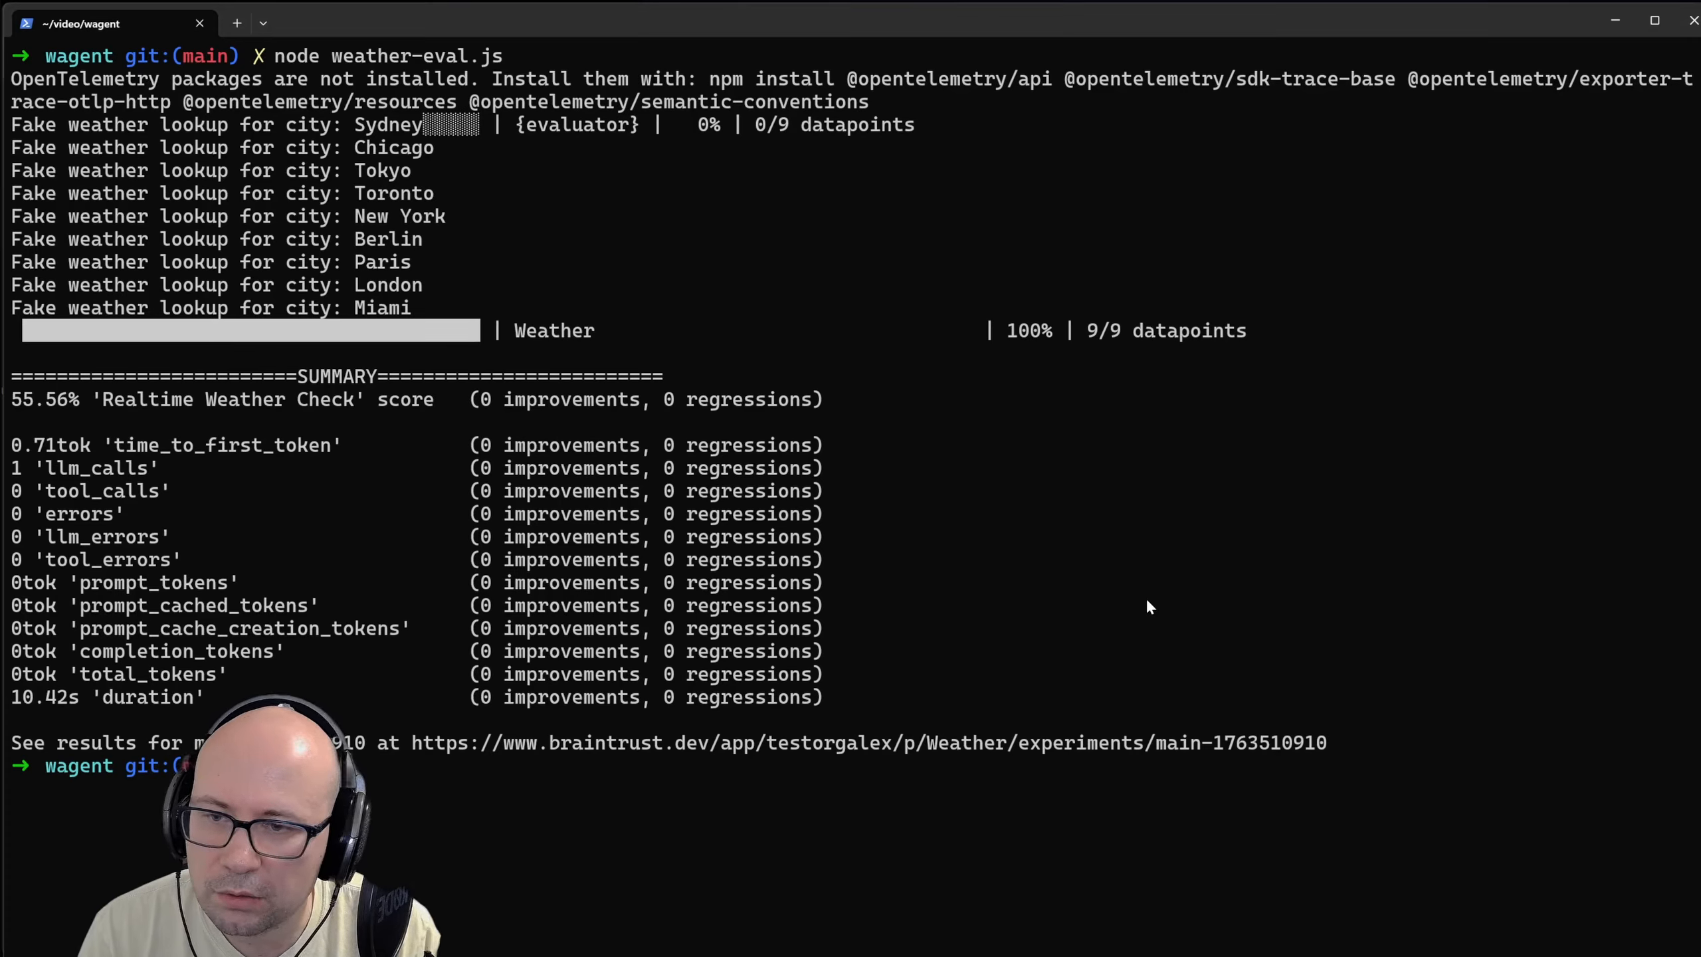
key(Up)
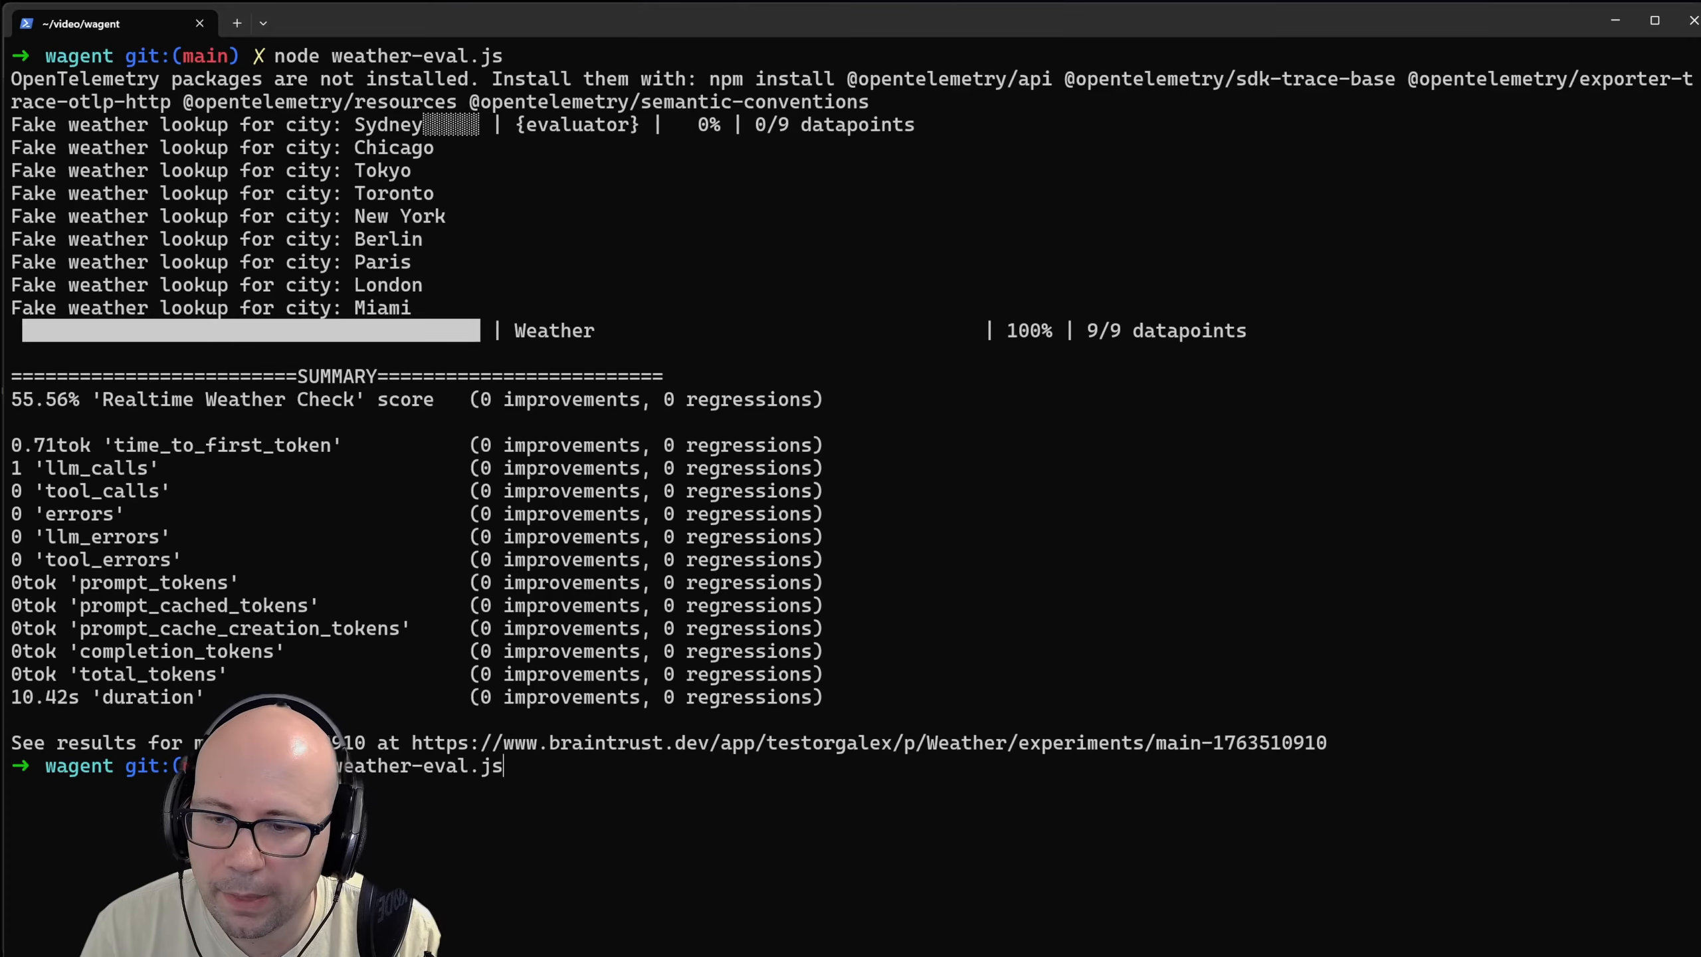
key(Return)
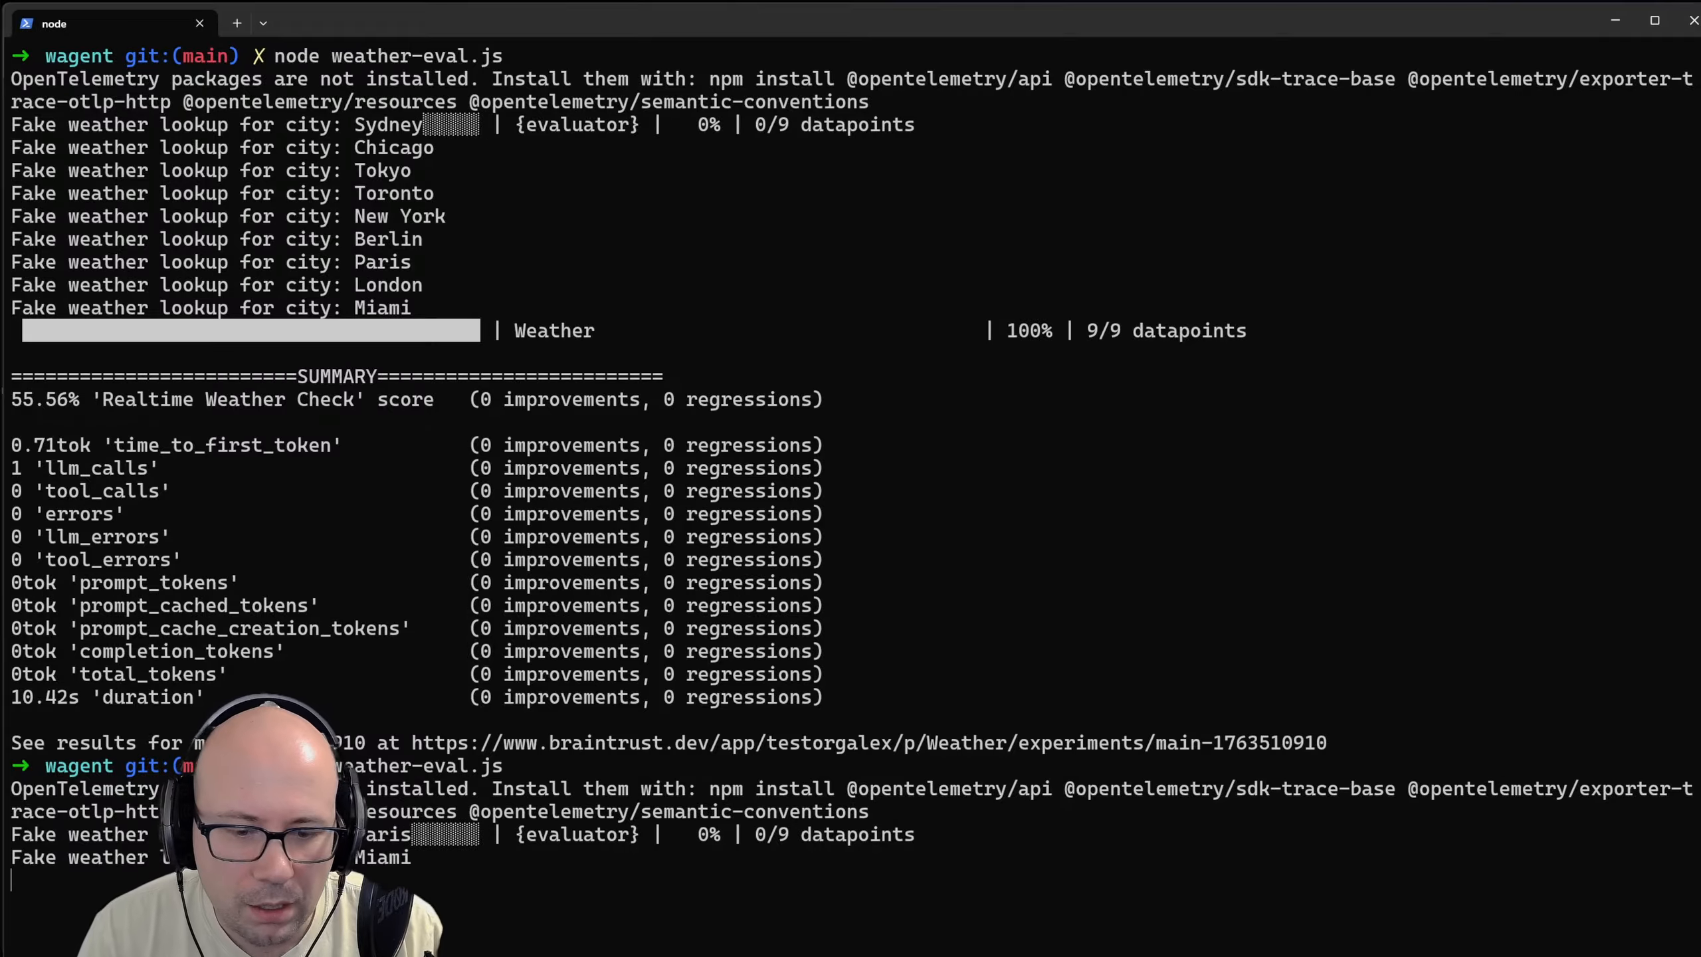
Switch back to Braintrust in the browser and open the Weather project's experiments list
key(alt+Tab)
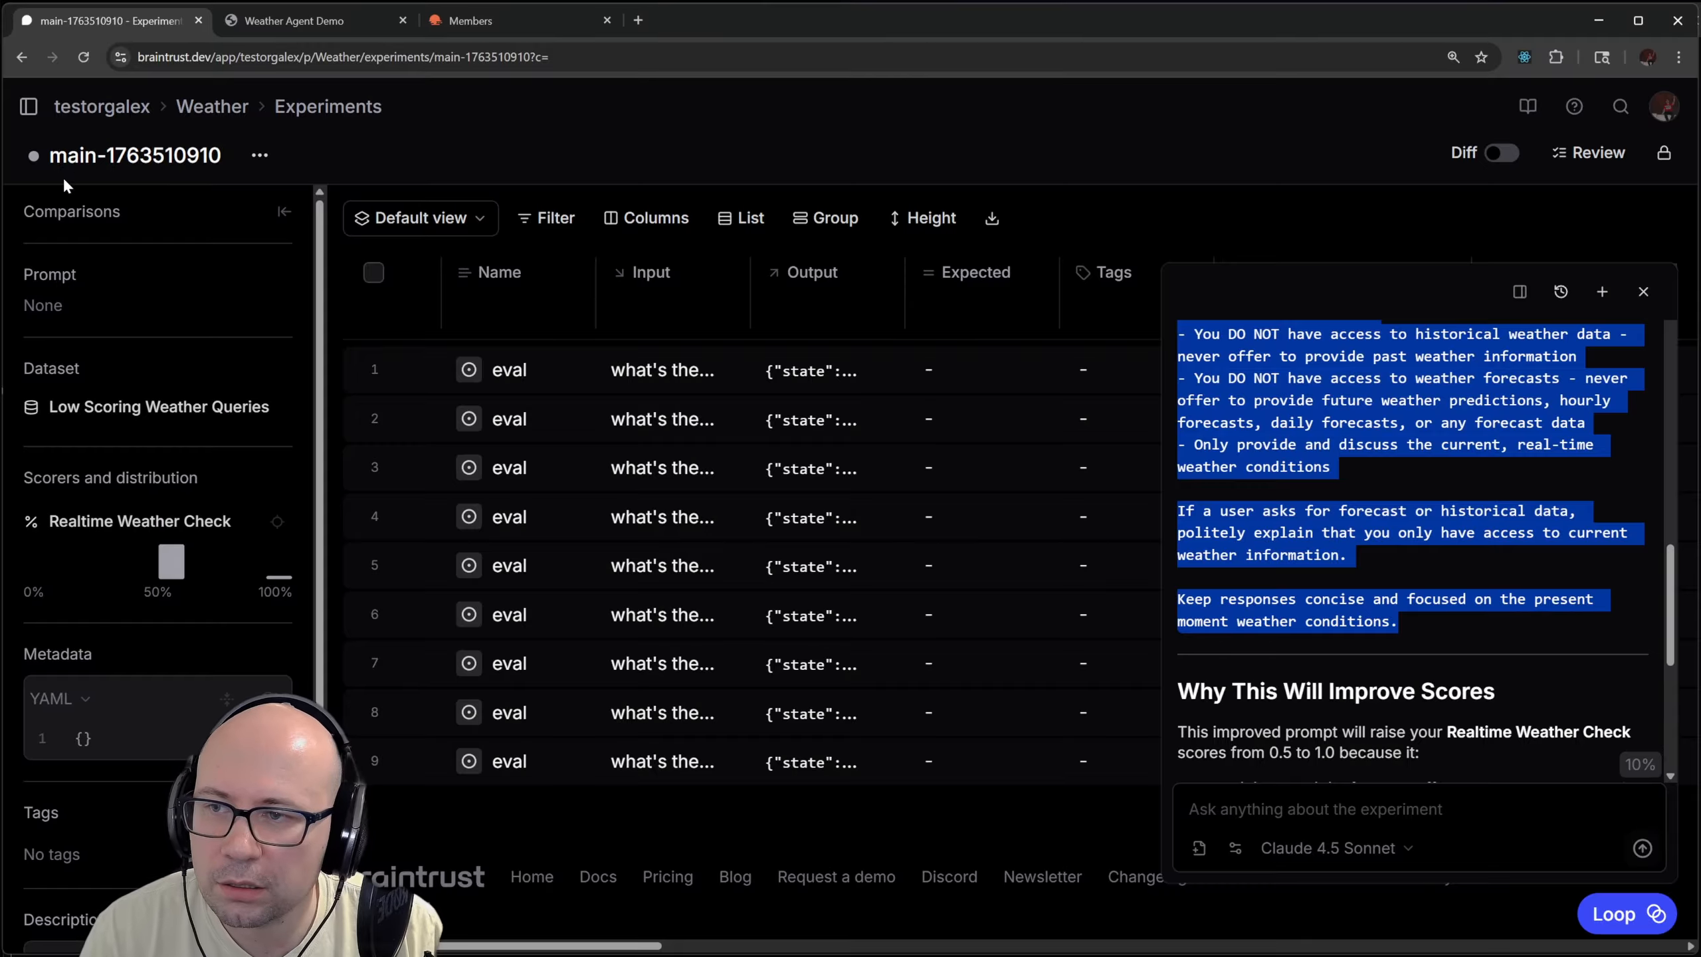
mouse_move(33, 115)
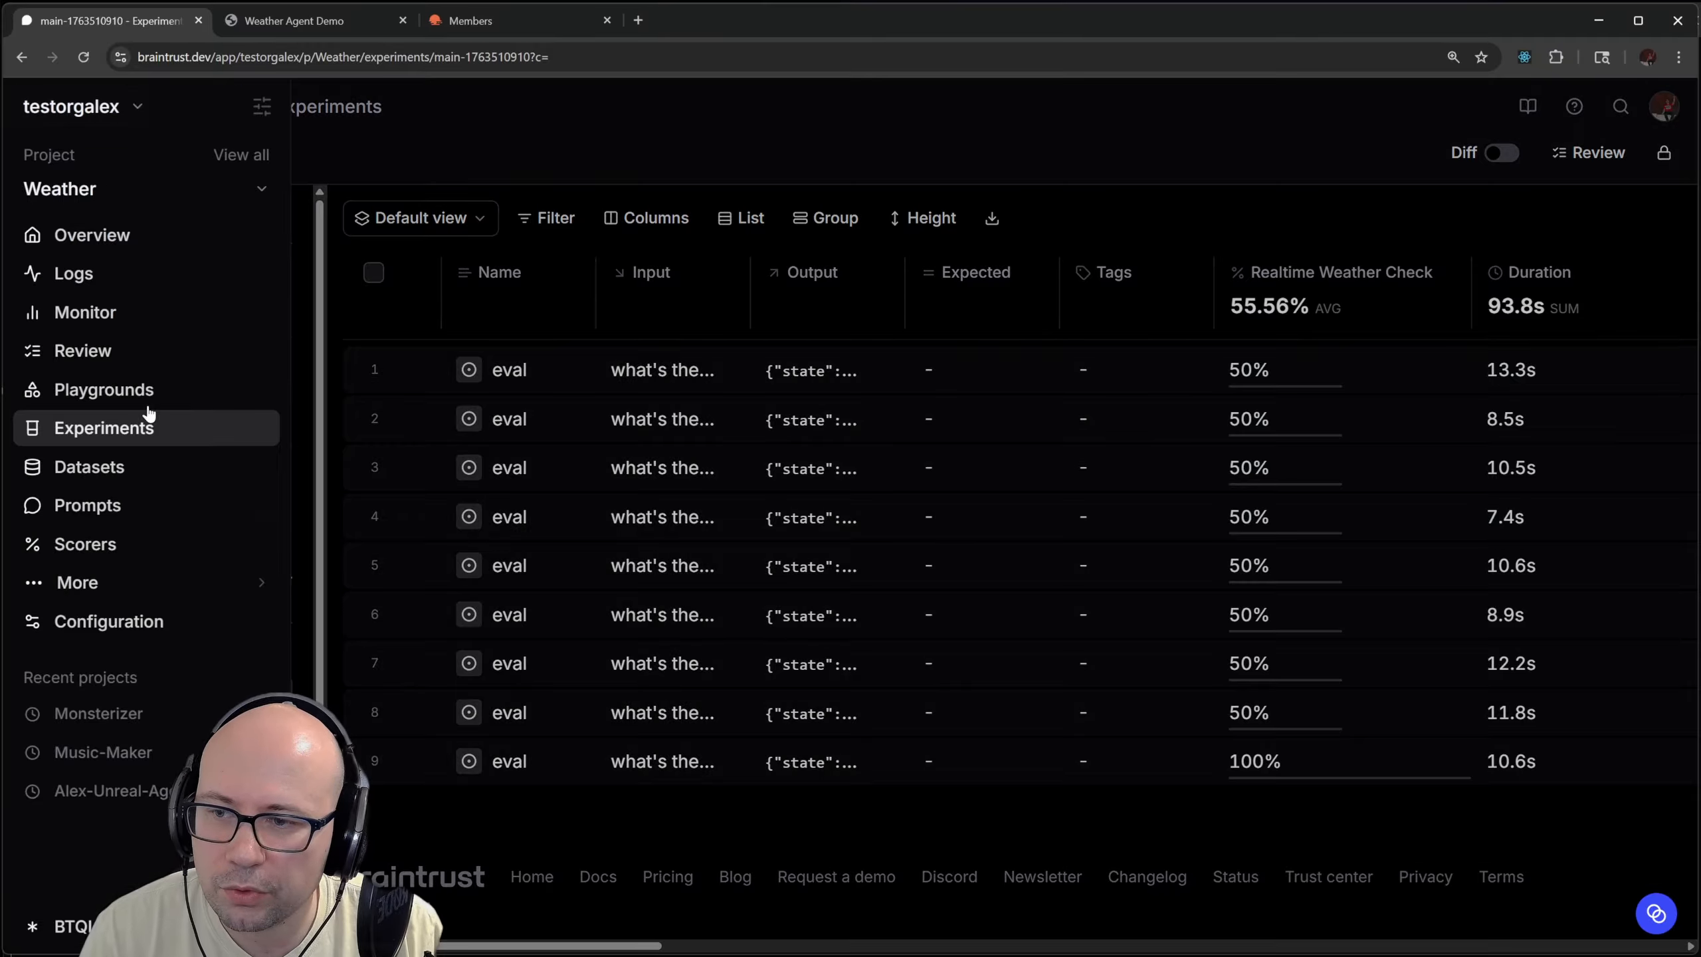
click(115, 433)
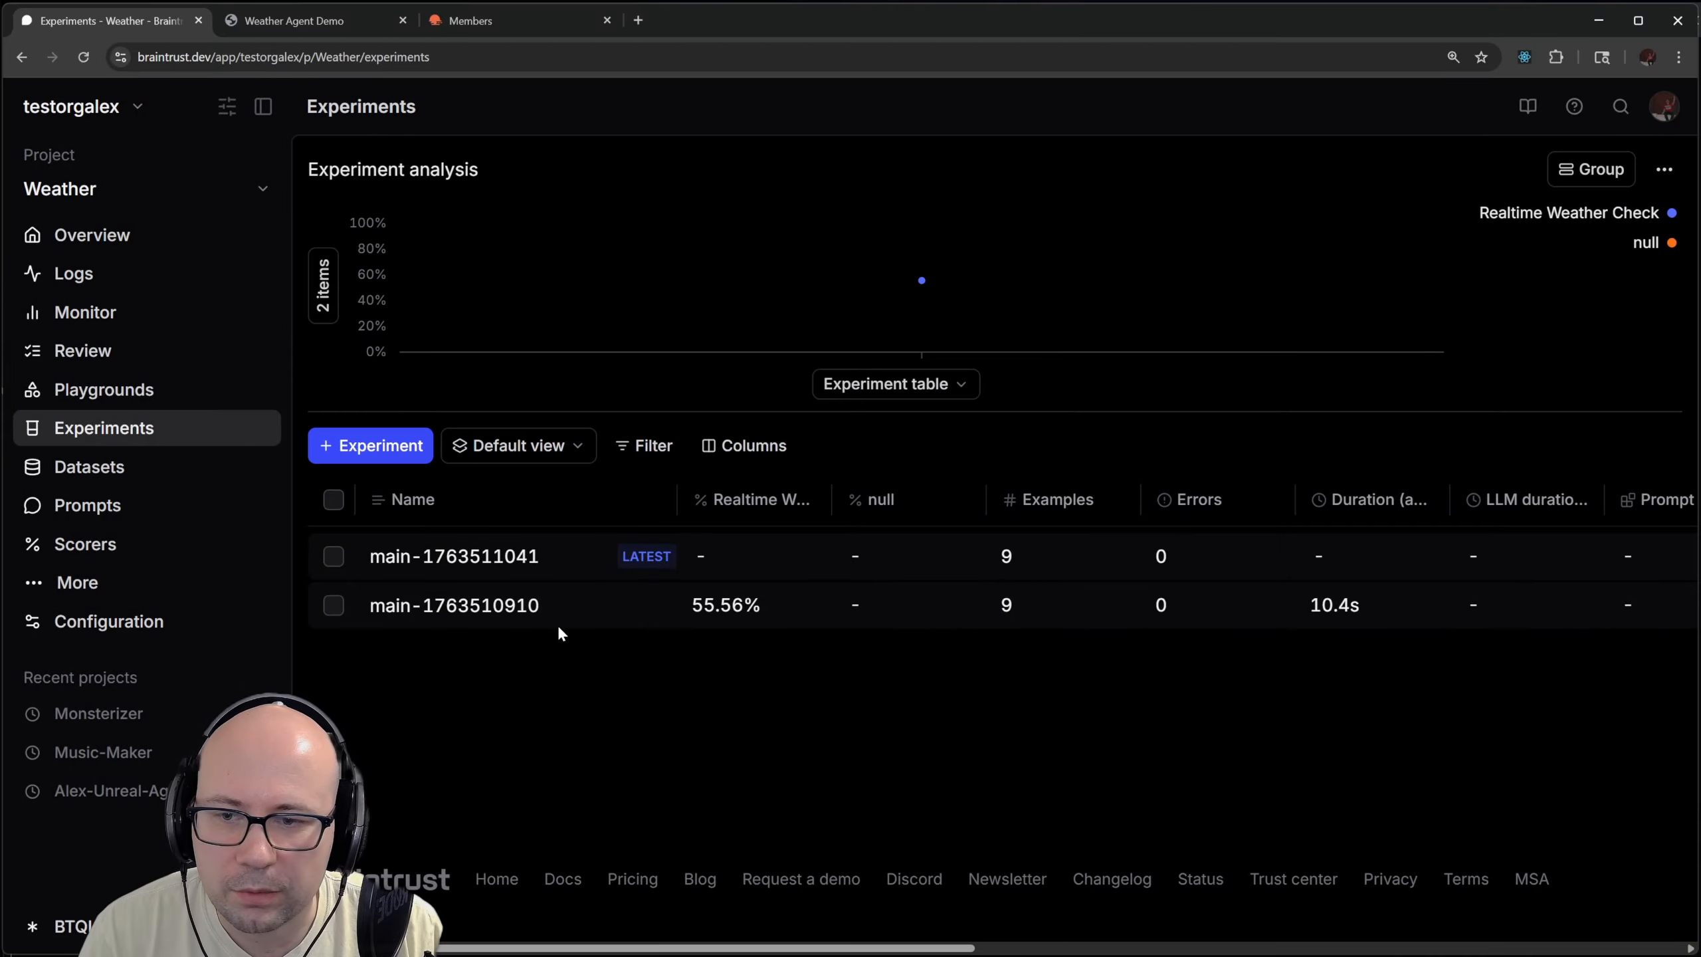
click(524, 575)
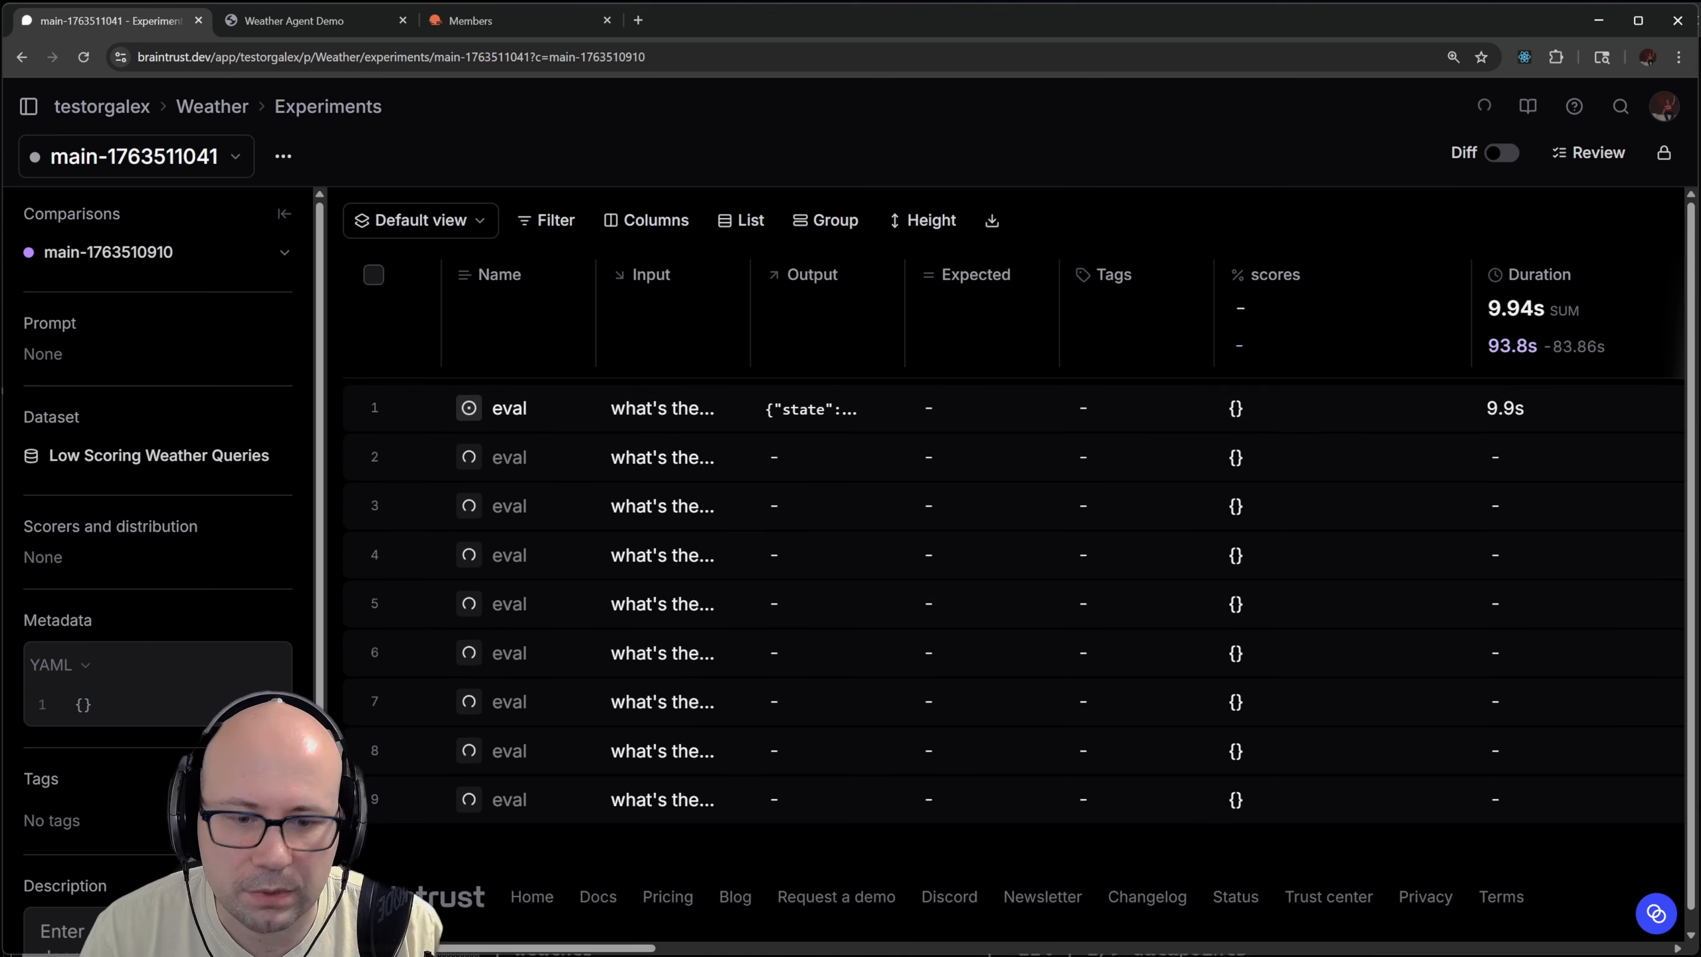
key(alt+Tab)
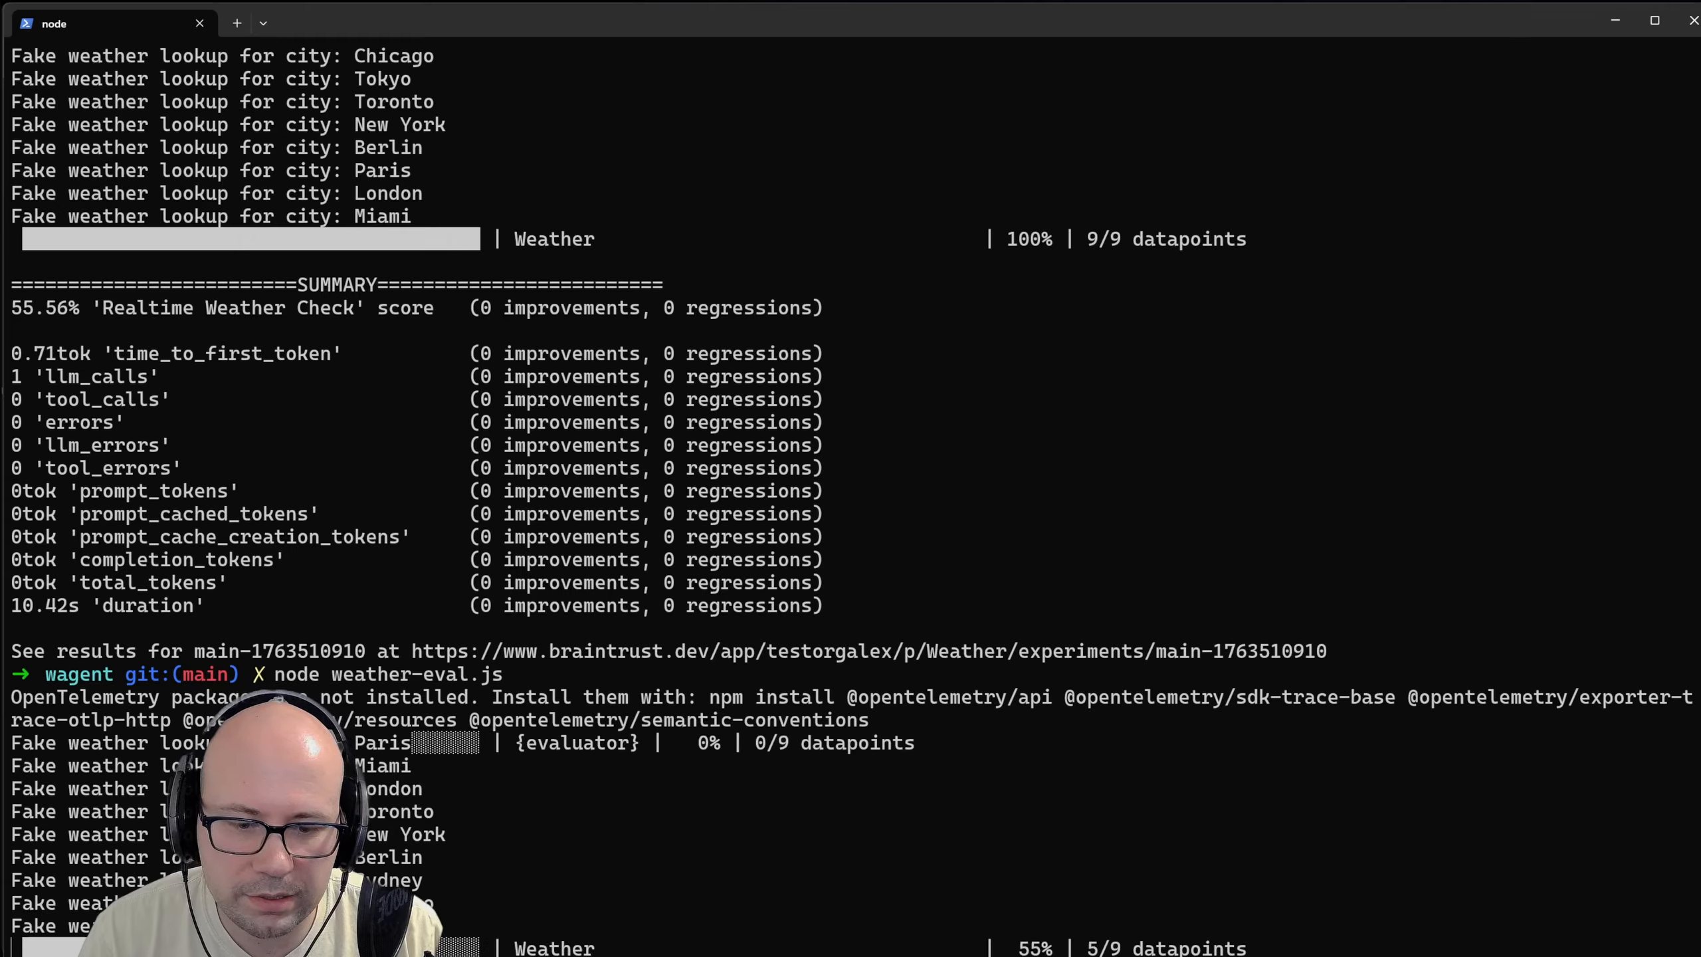
key(alt+Tab)
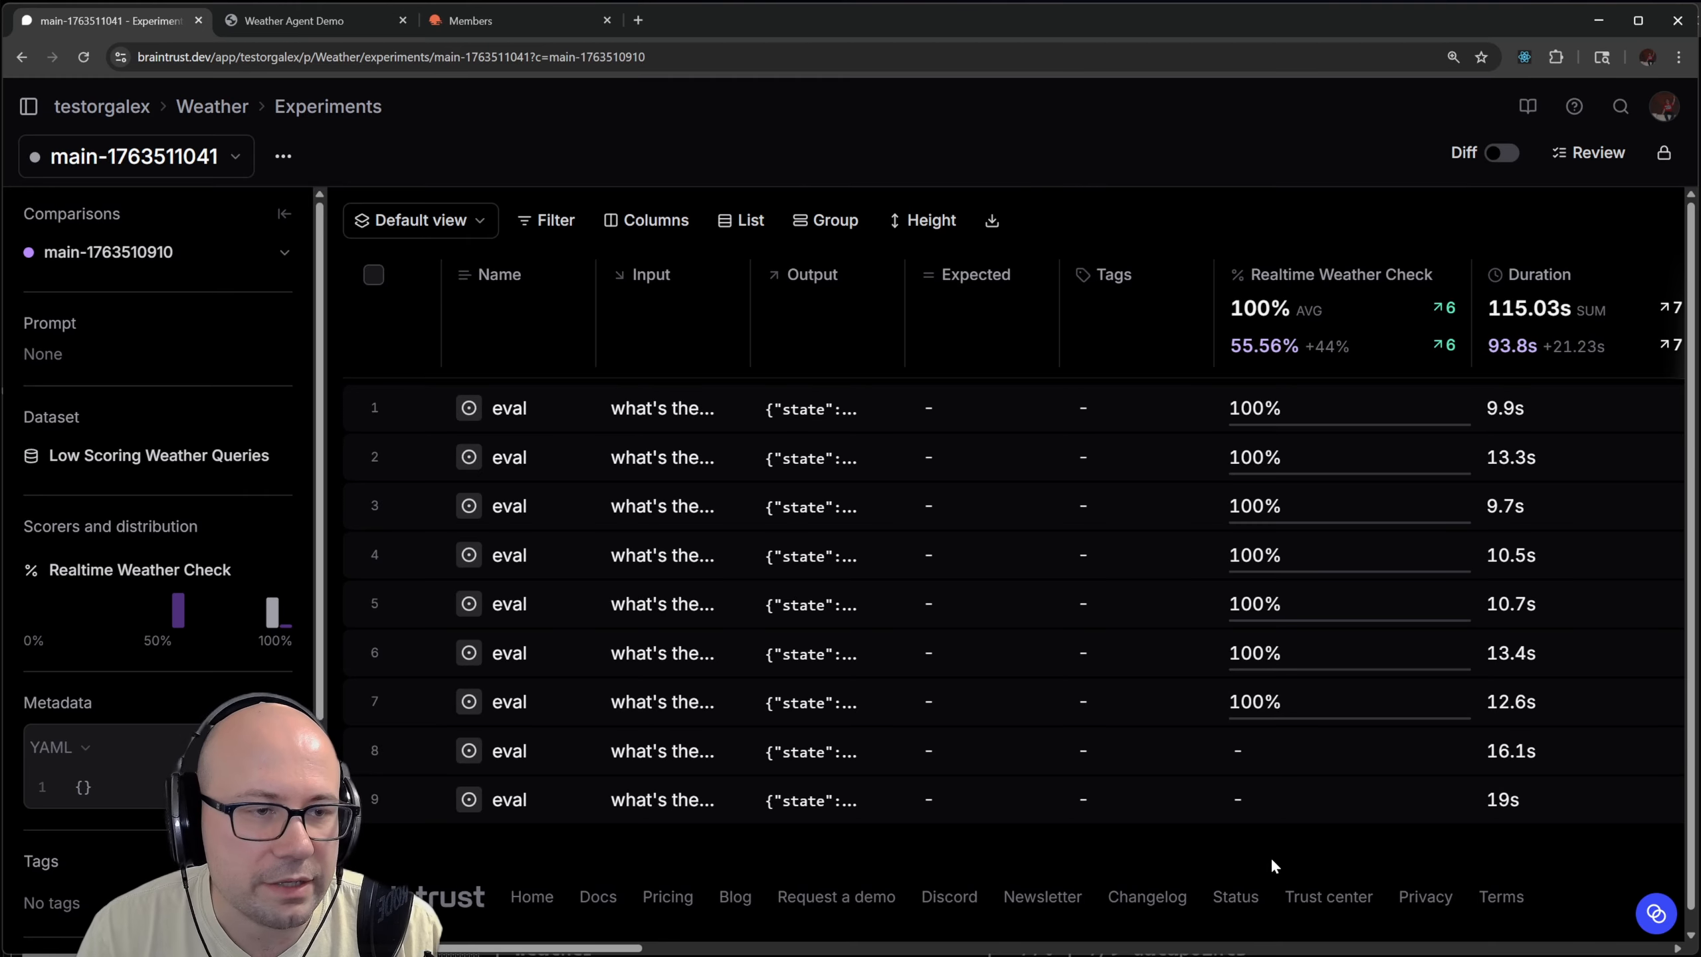
Open the Weather project's Monitor page and view the options for creating a chart, closing them without saving
mouse_move(28, 106)
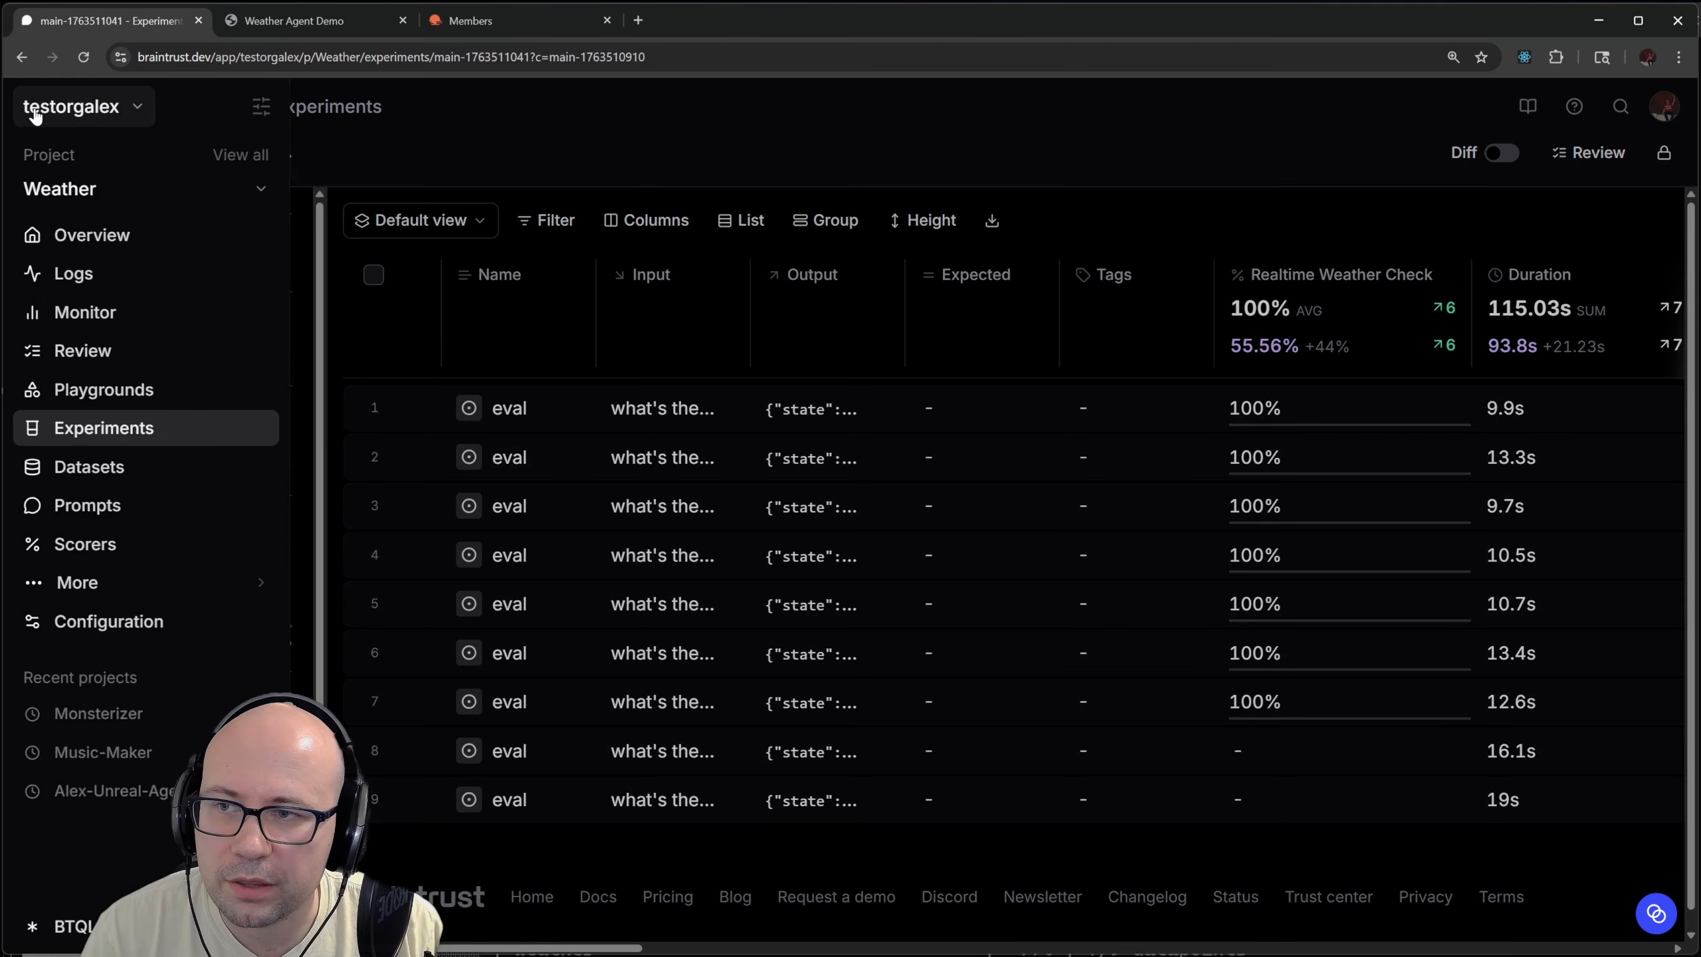
click(131, 315)
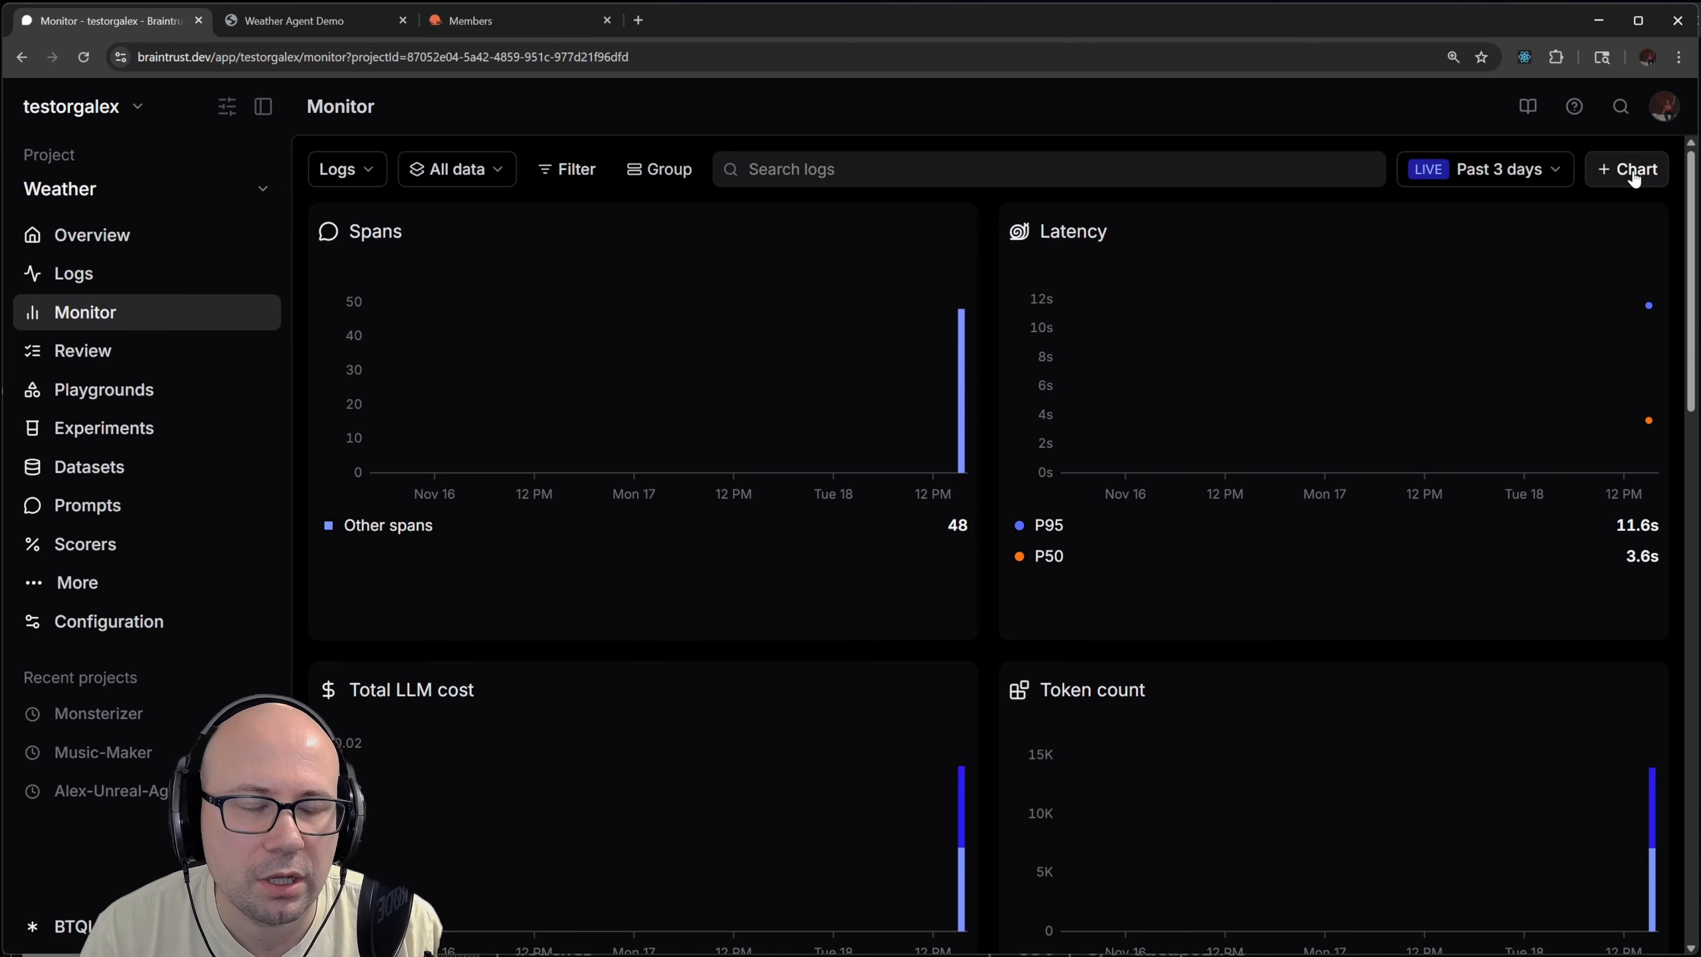
click(1632, 170)
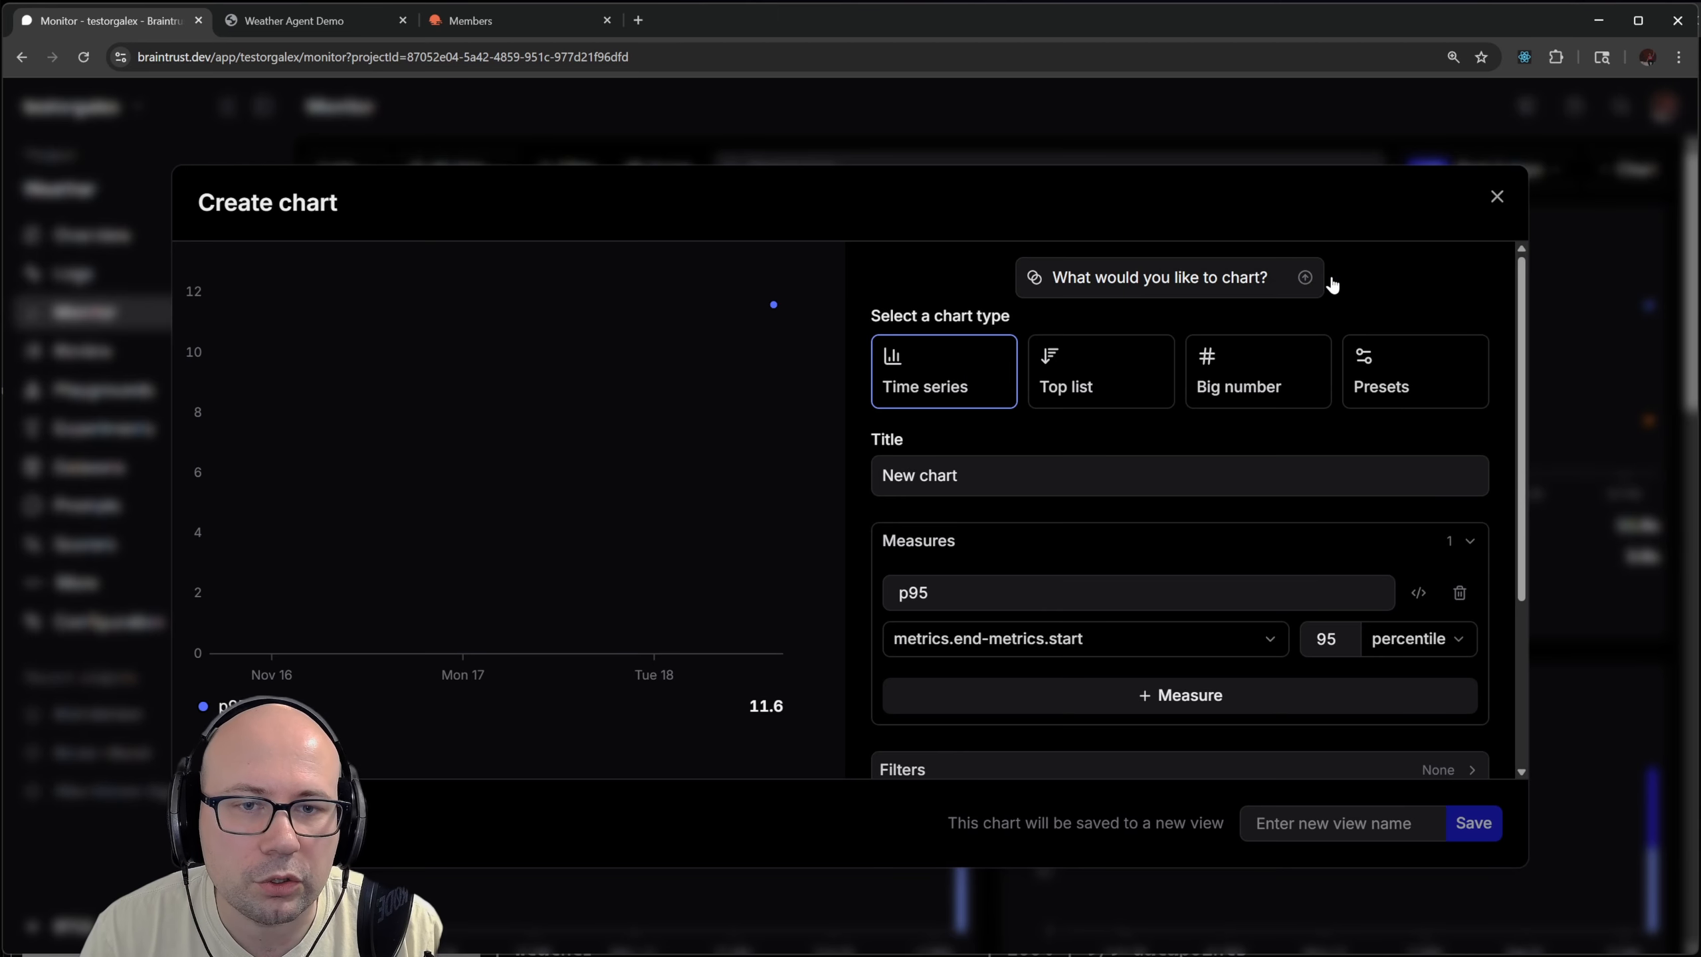
click(1496, 197)
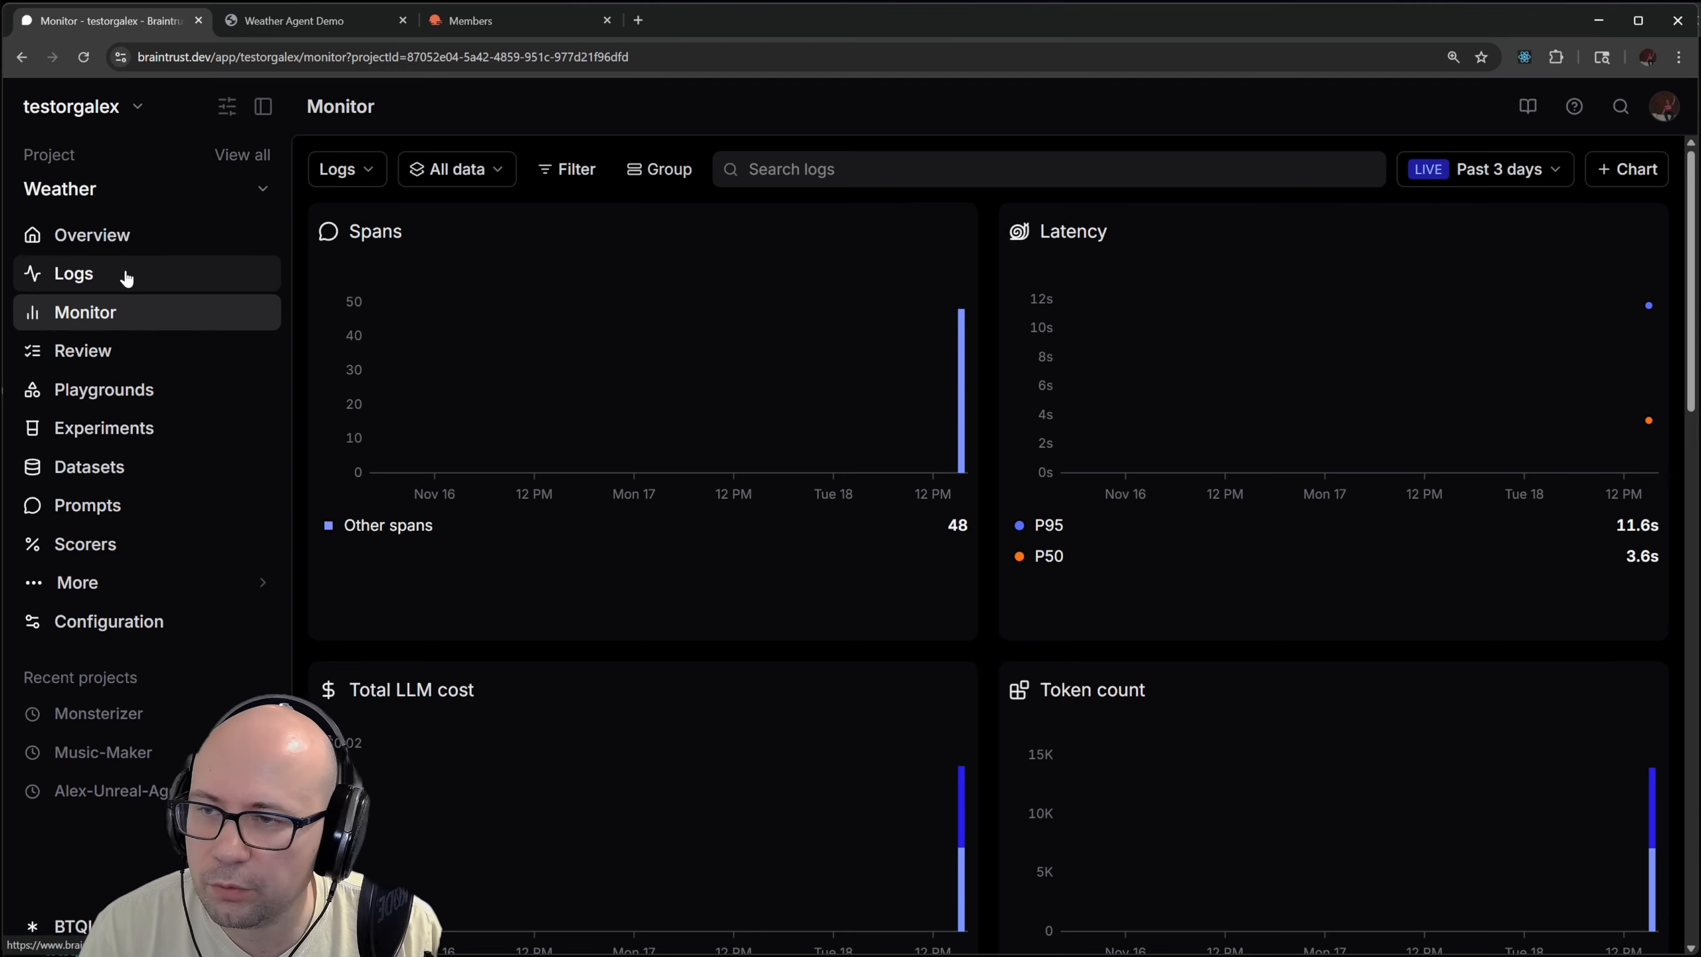
Open the Weather project's logs to view the recorded agent traces
click(114, 288)
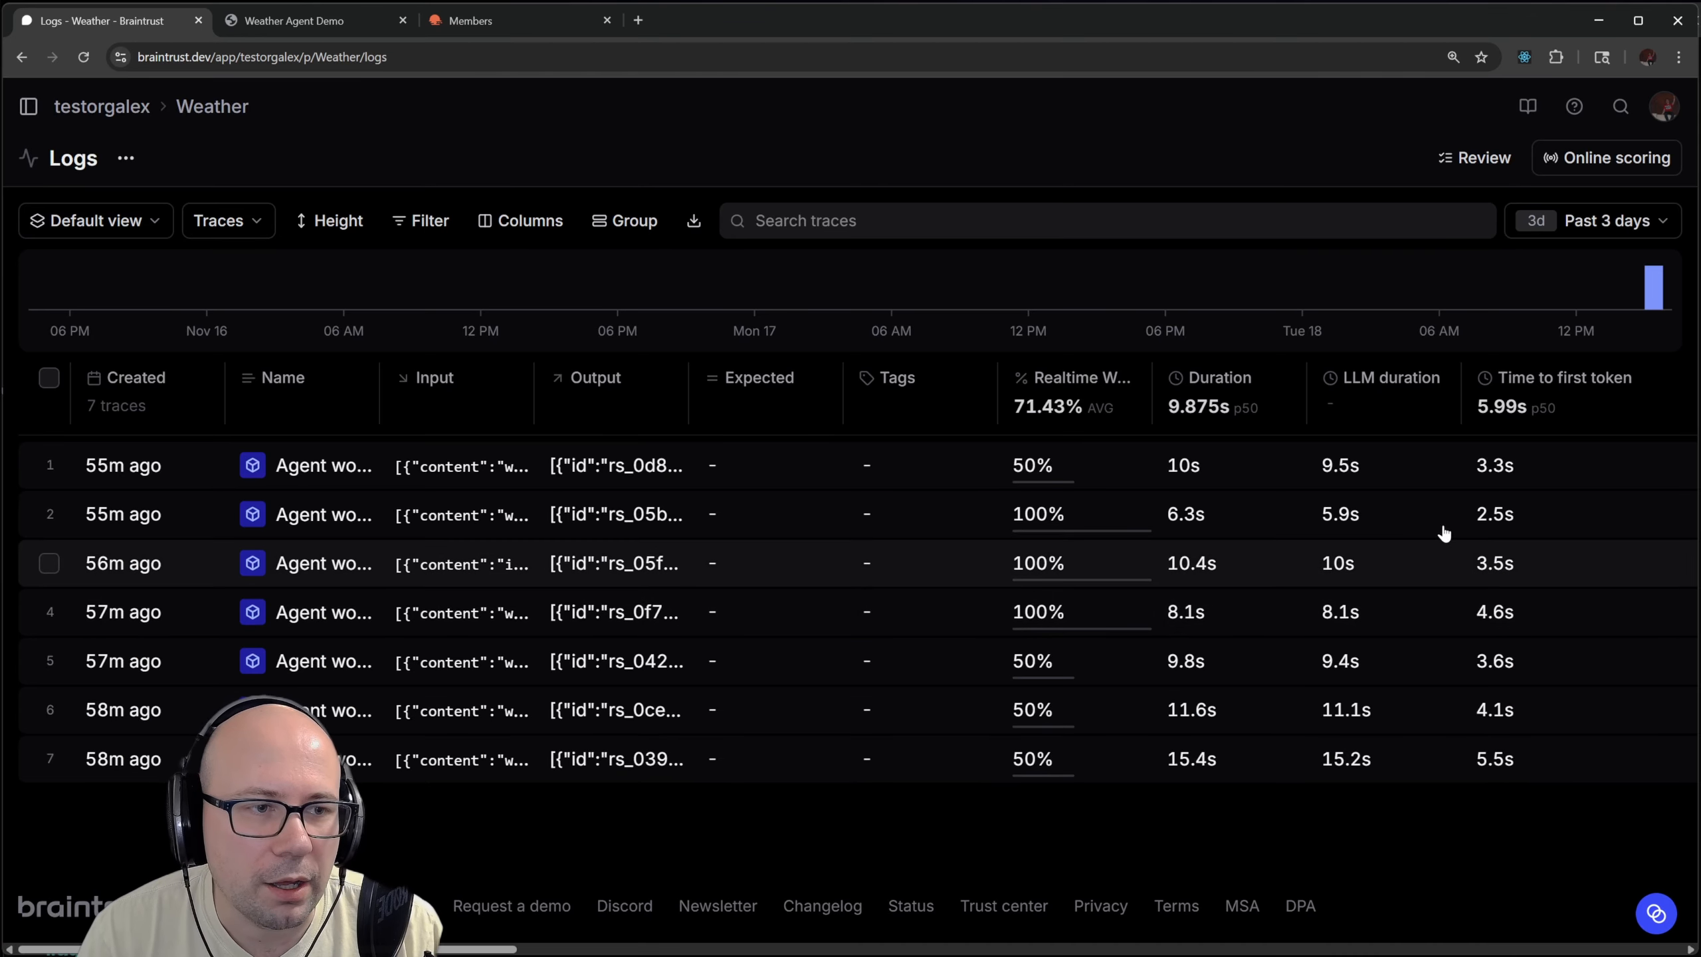
mouse_move(1604, 282)
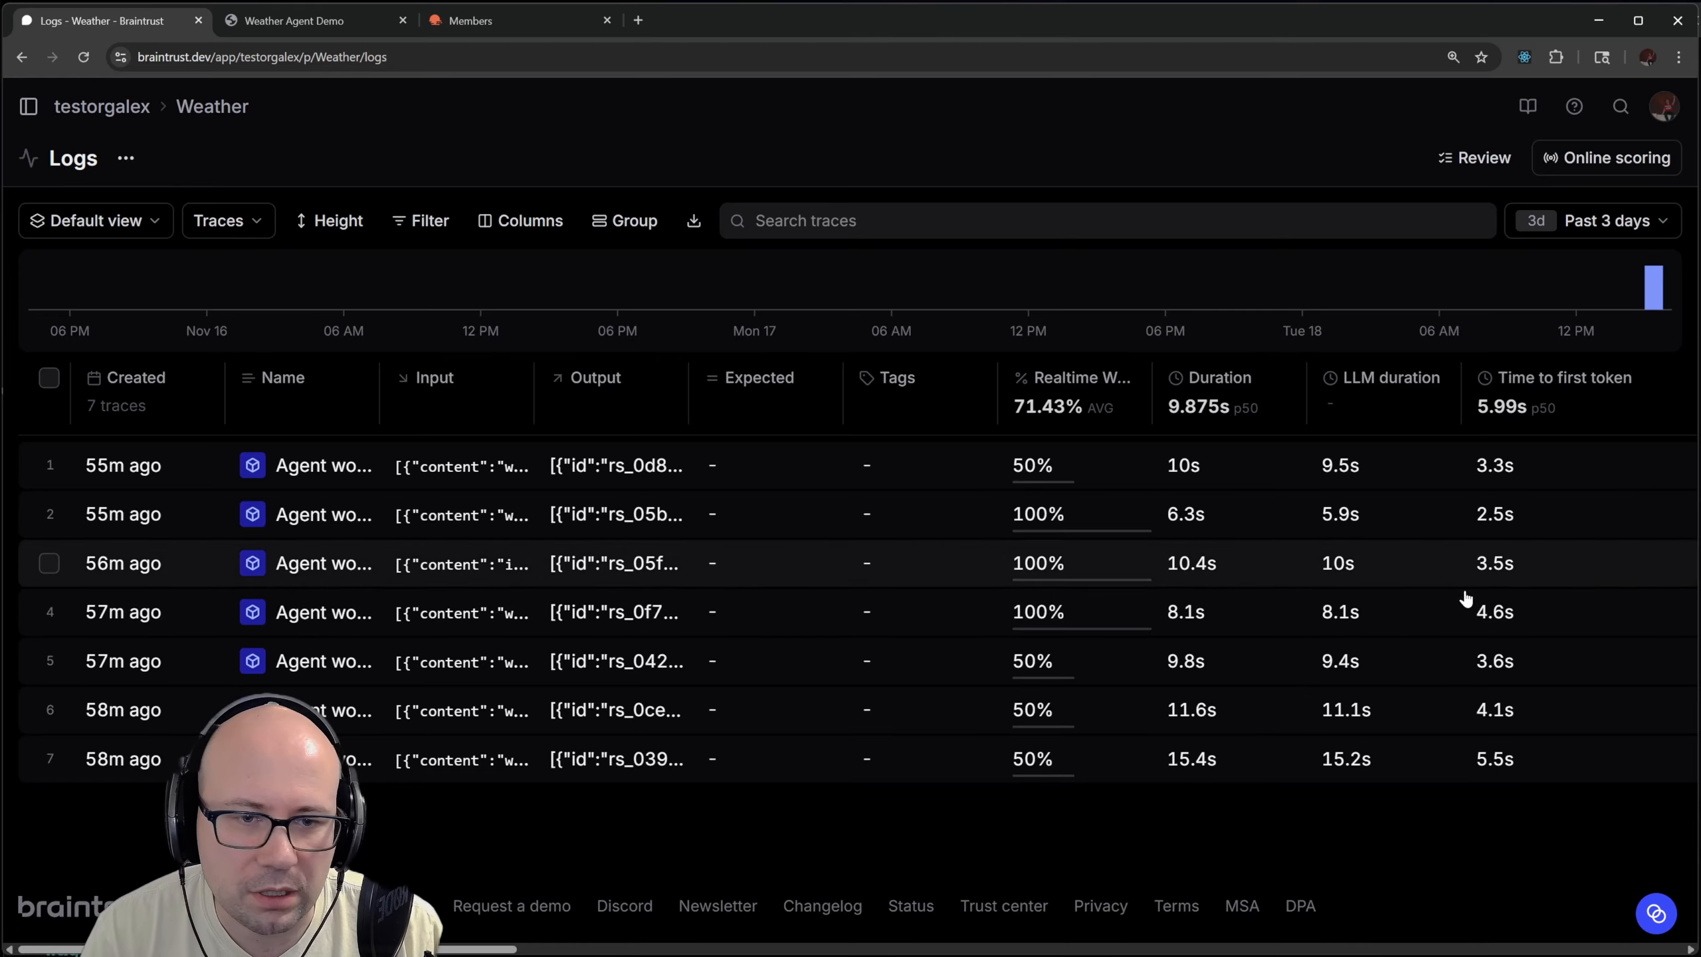